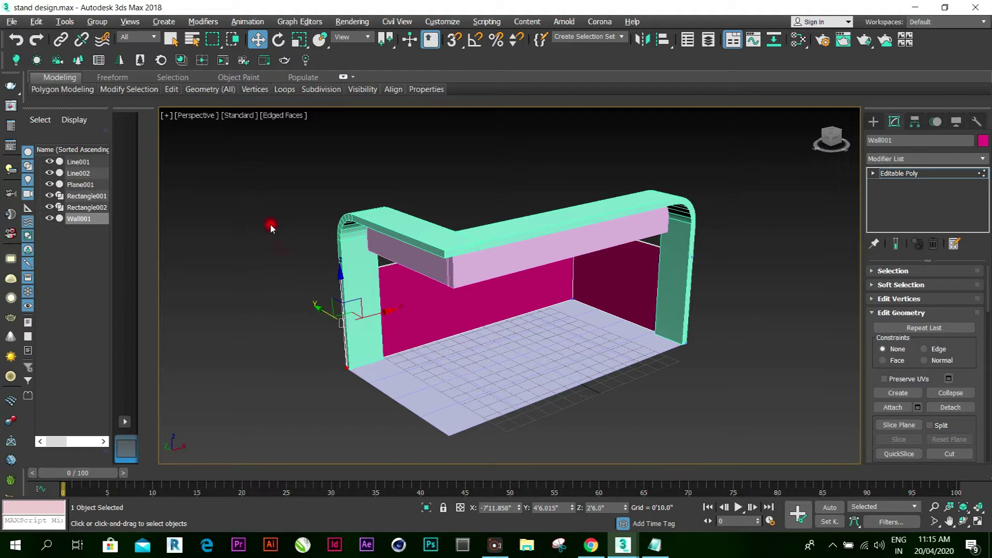
Nudge the wall's end vertices slightly along the X axis and leave vertex editing
drag(302, 257, 365, 377)
drag(388, 312, 389, 310)
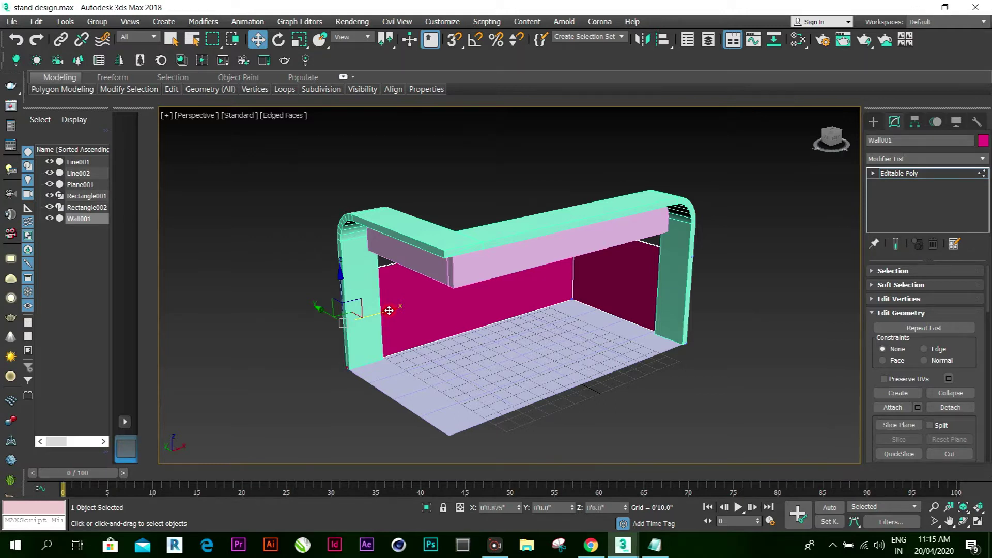
drag(389, 311, 388, 311)
click(286, 383)
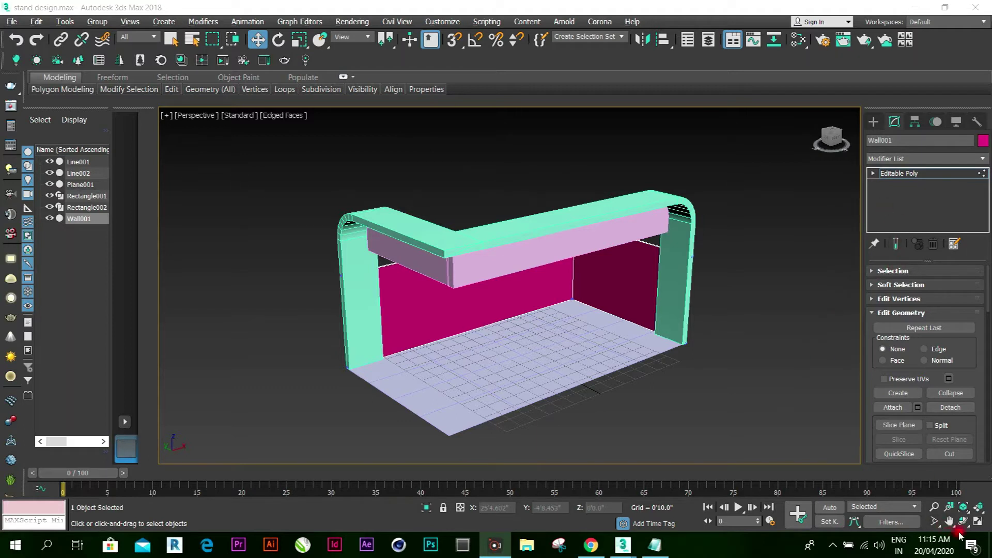
click(978, 523)
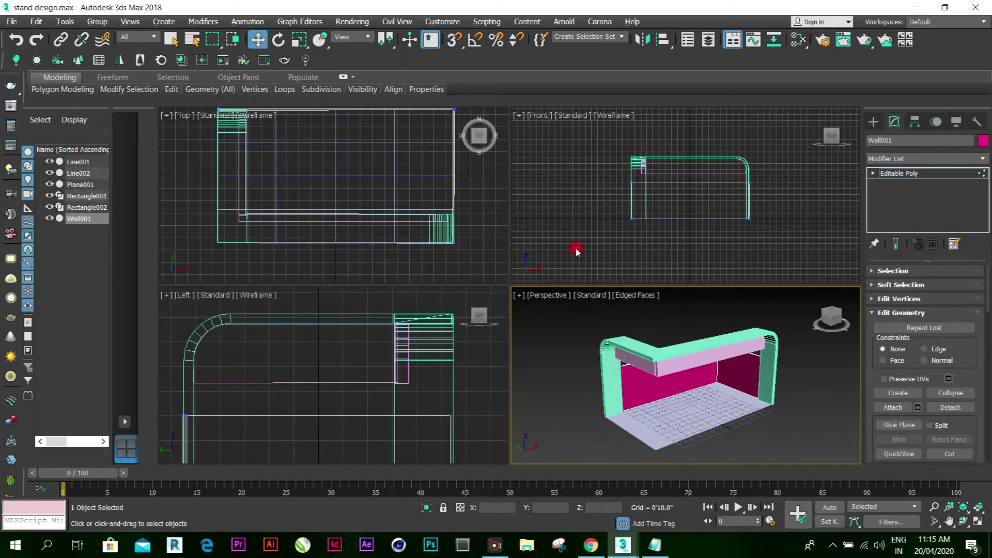
scroll(456, 216, down, 2)
click(479, 221)
click(894, 175)
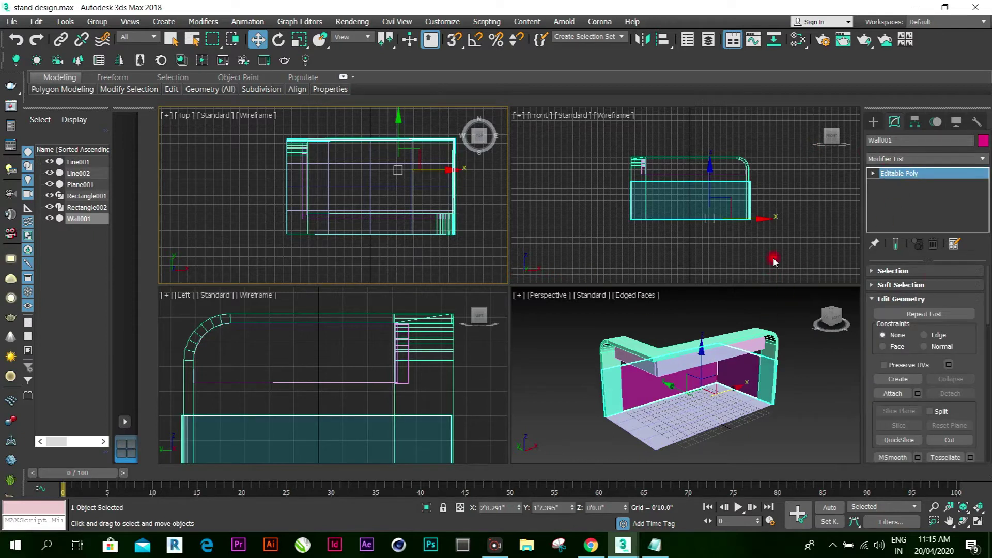
Create a box about 1'7" long, 4'3.6" wide and 2'6.9" high at the stand floor's open front corner
click(874, 122)
click(913, 208)
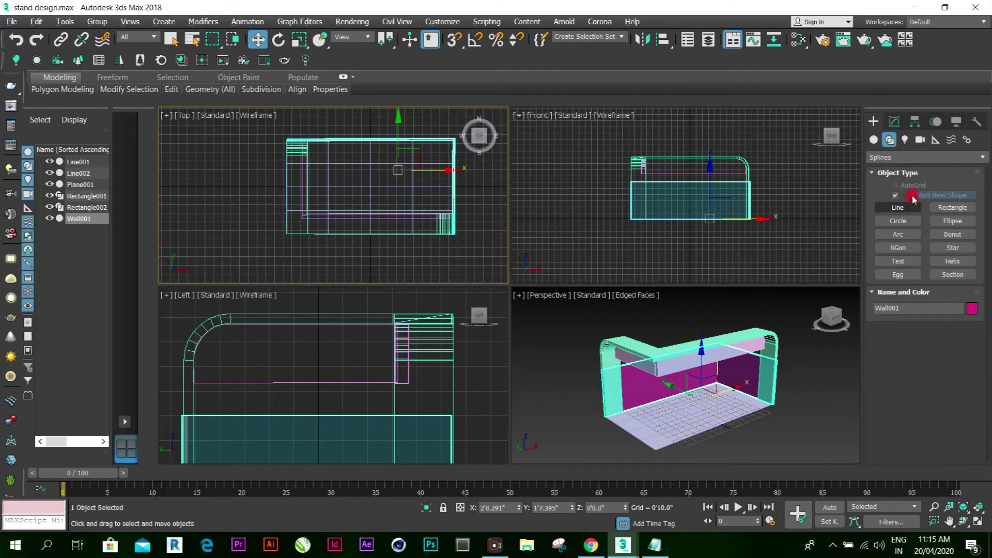
click(873, 140)
click(911, 198)
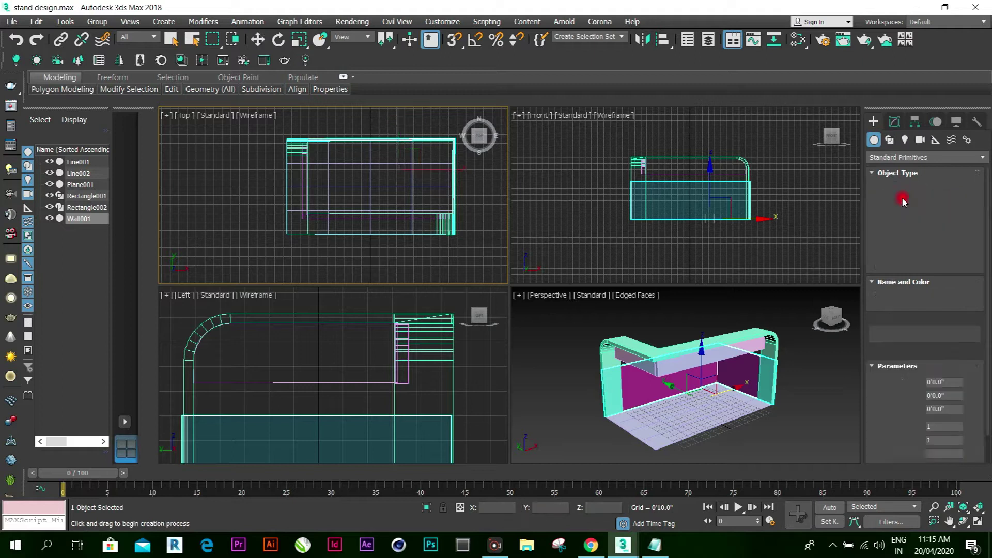
drag(292, 226, 332, 234)
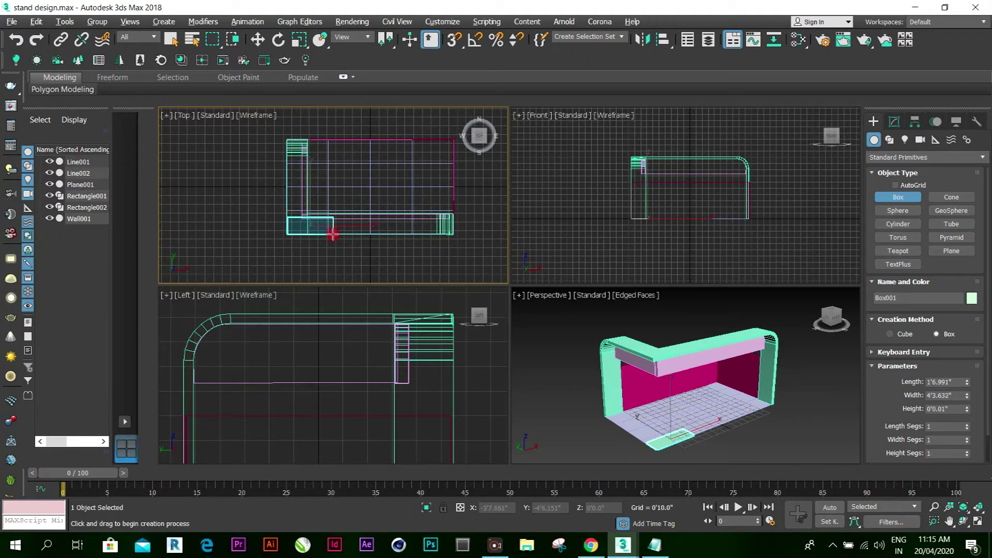
drag(332, 234, 332, 232)
click(337, 213)
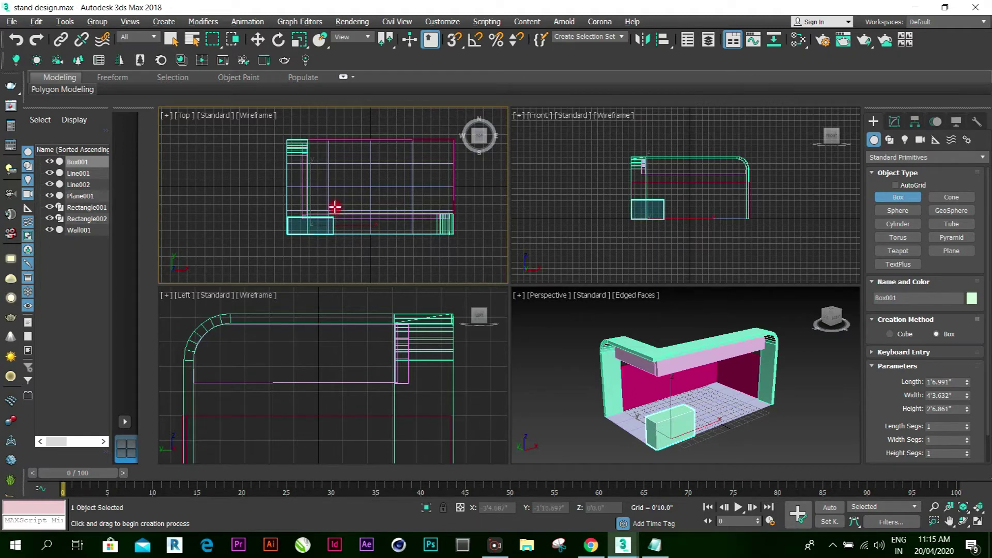
key(w)
click(573, 380)
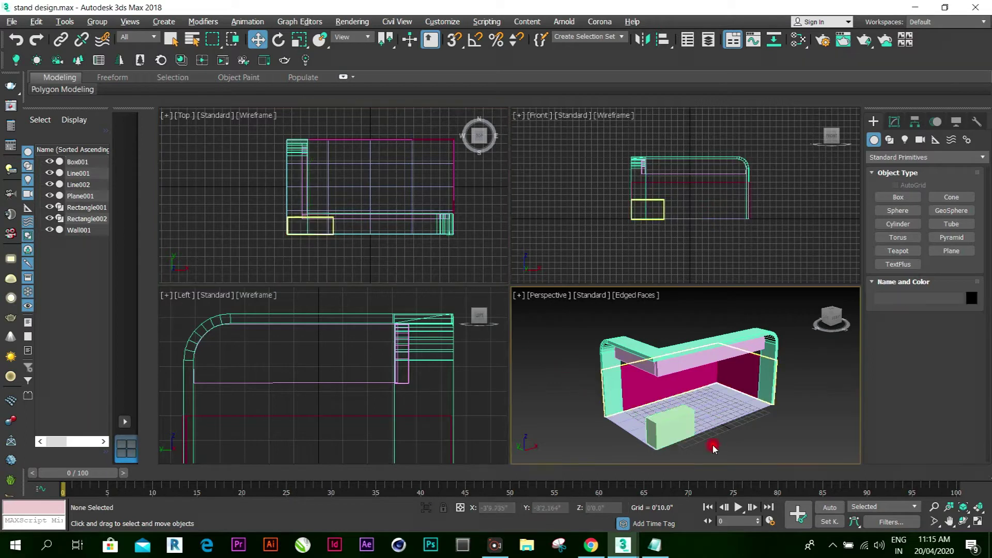
Convert the new counter box to an Editable Poly
click(978, 521)
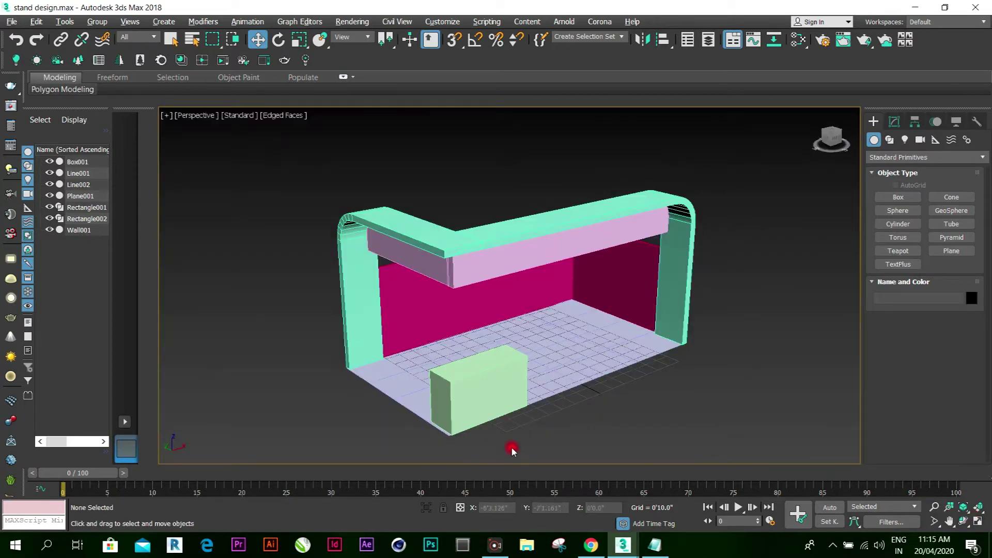
scroll(455, 444, up, 4)
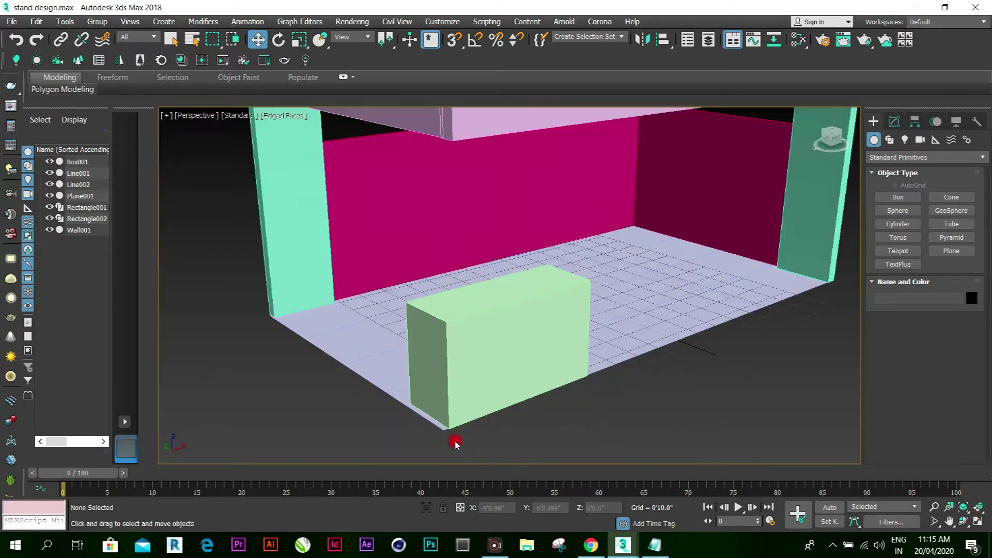
click(963, 521)
mouse_move(537, 365)
mouse_down()
mouse_move(565, 347)
mouse_move(505, 354)
mouse_move(538, 347)
mouse_up()
scroll(585, 268, up, 2)
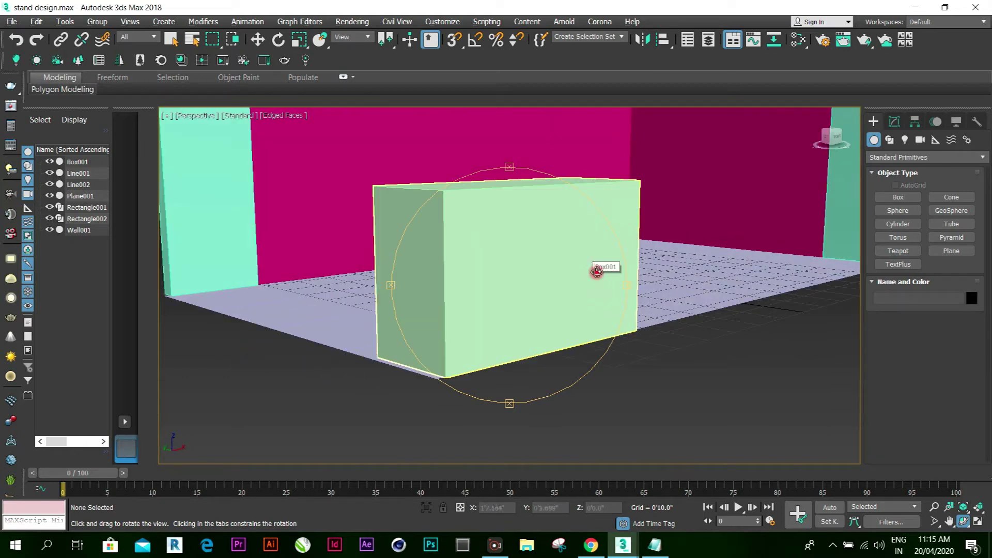
click(257, 40)
click(511, 221)
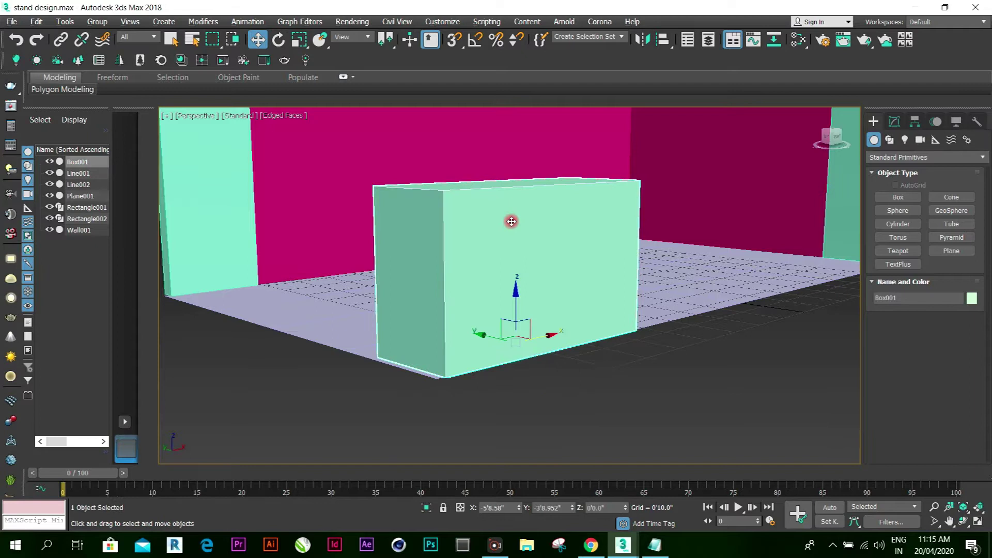
right_click(511, 221)
mouse_move(562, 358)
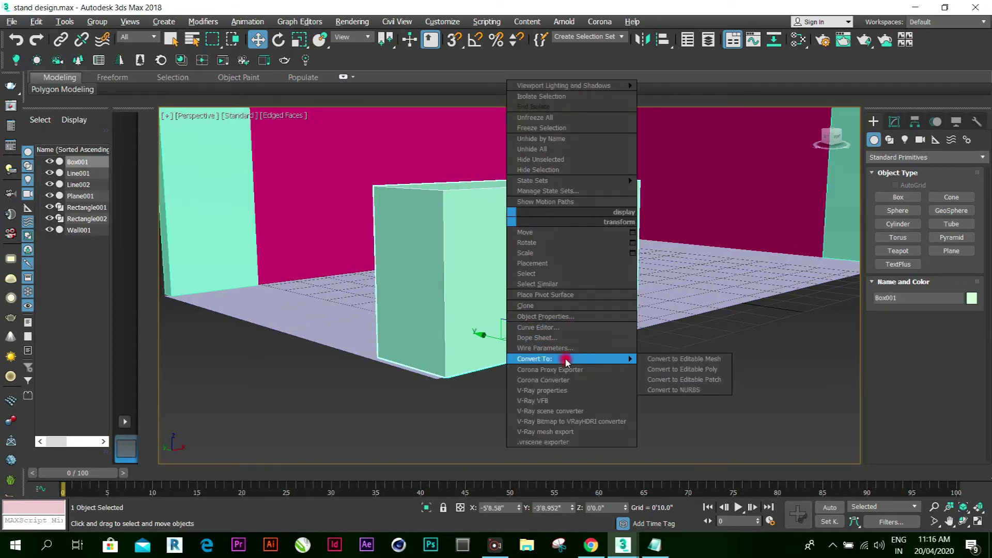
click(660, 368)
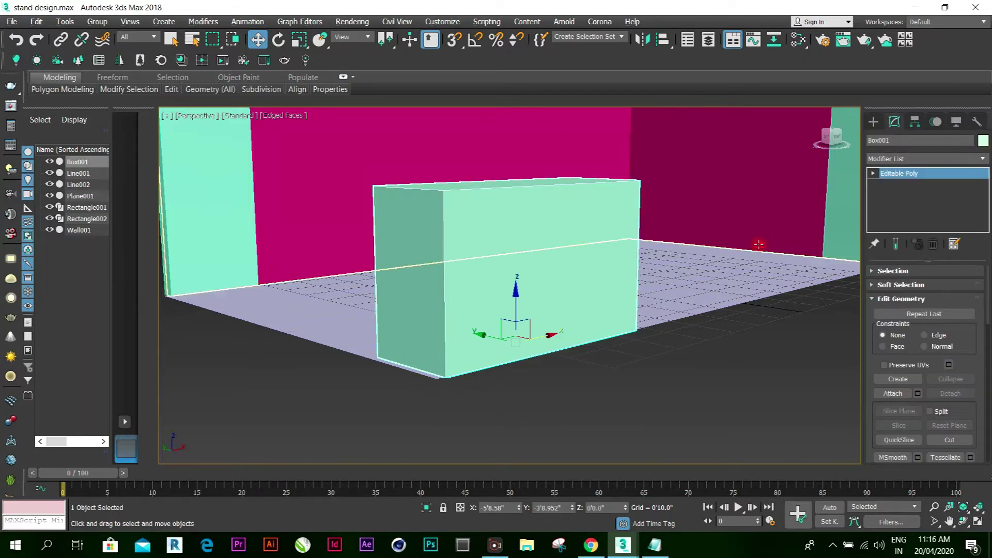
Add four edge loops to the counter box with SwiftLoop, near its upper edge, base, back and far end
click(874, 173)
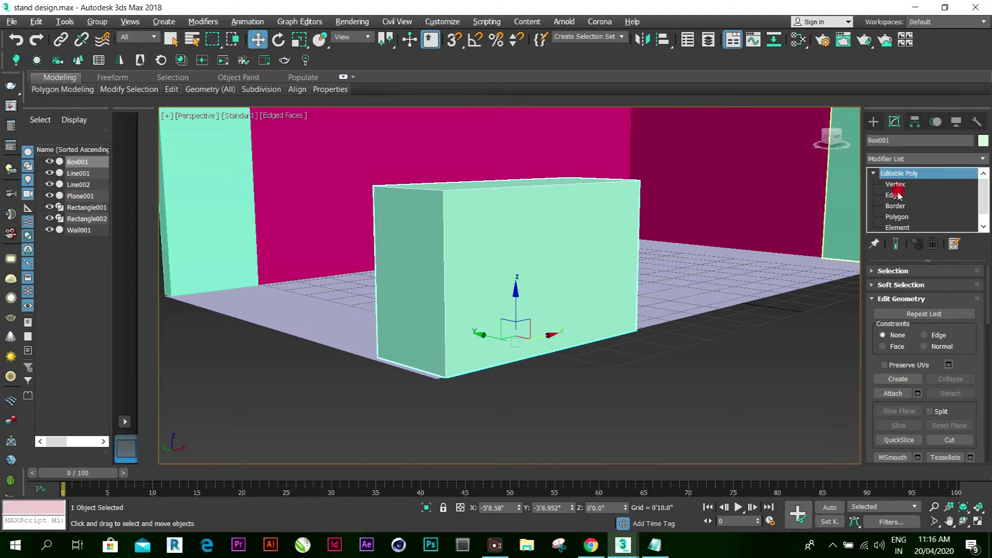
click(895, 195)
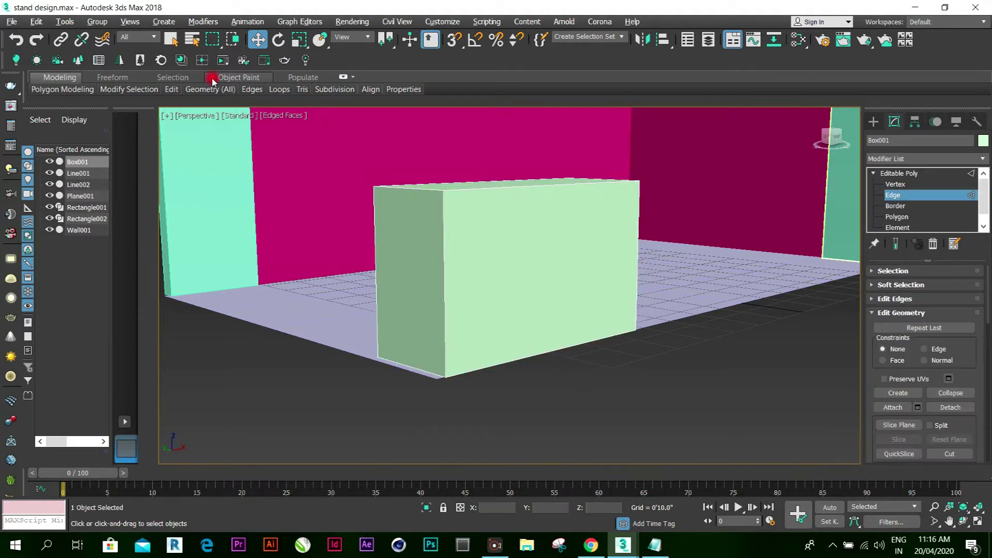
click(172, 97)
click(282, 128)
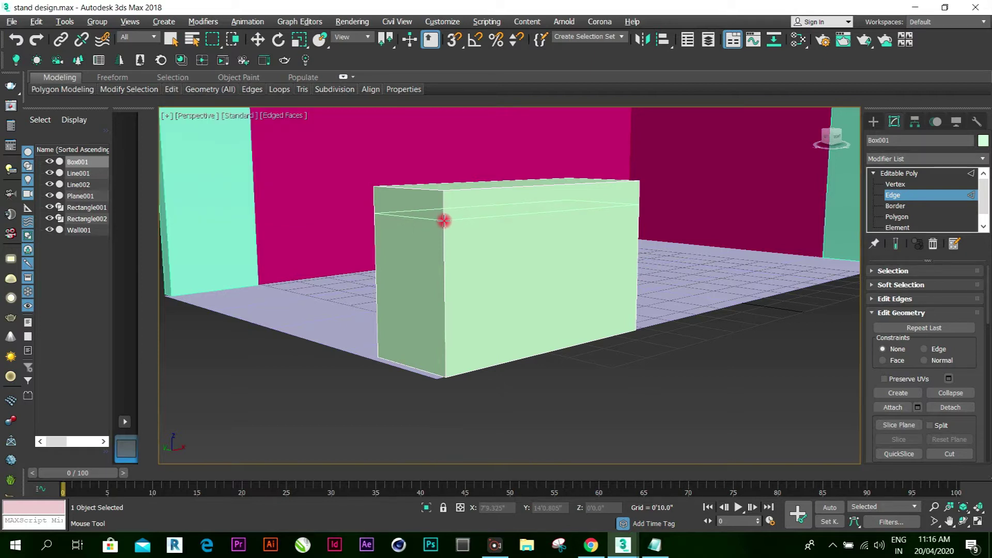
click(444, 220)
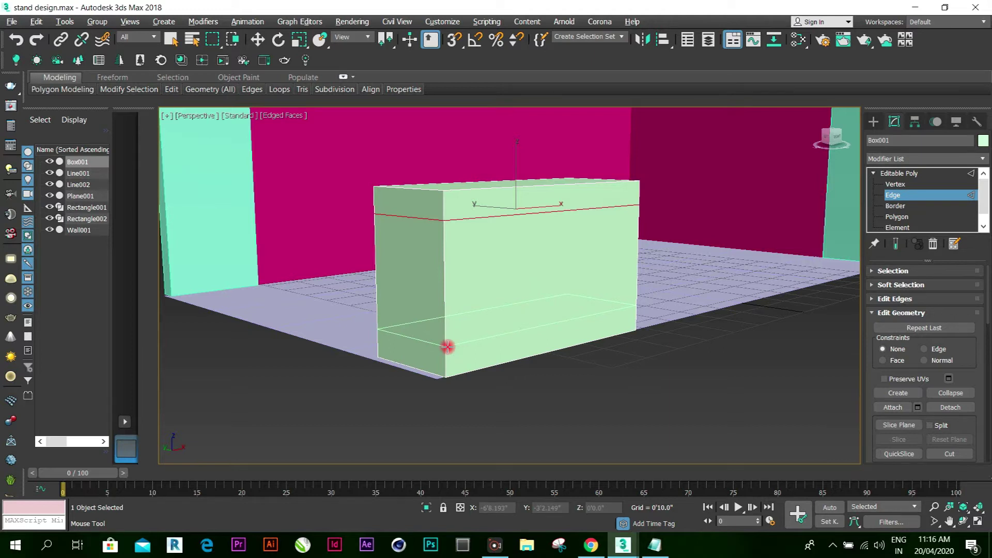
click(447, 345)
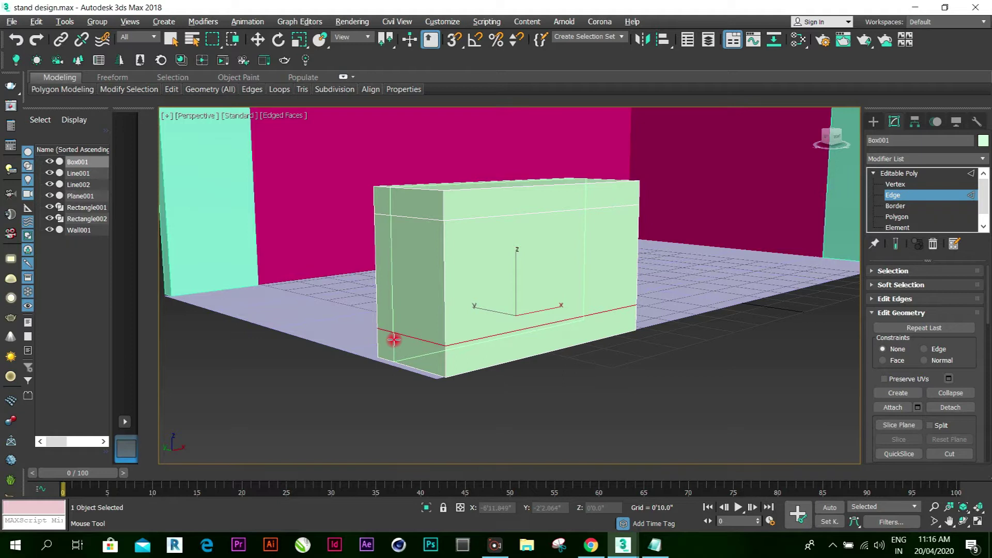
click(394, 339)
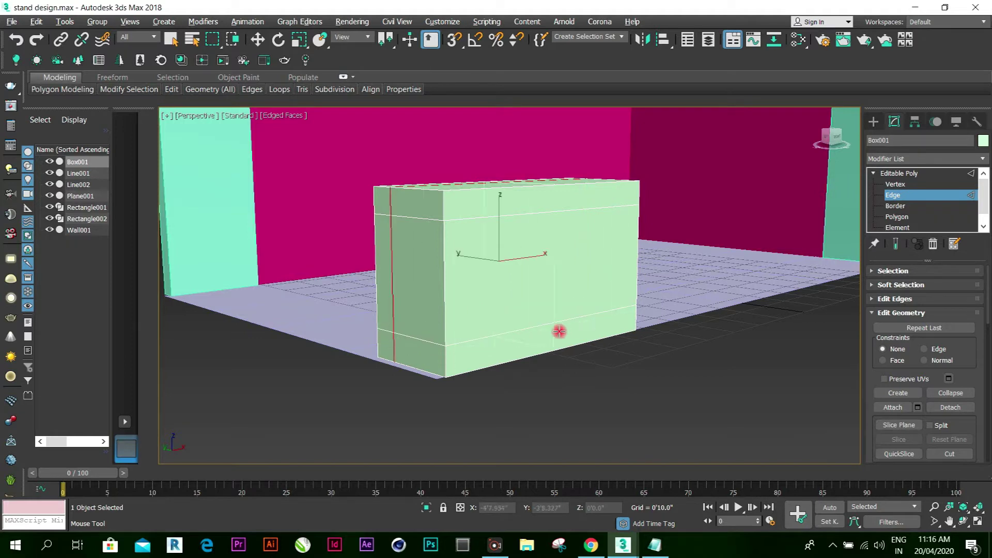
click(590, 320)
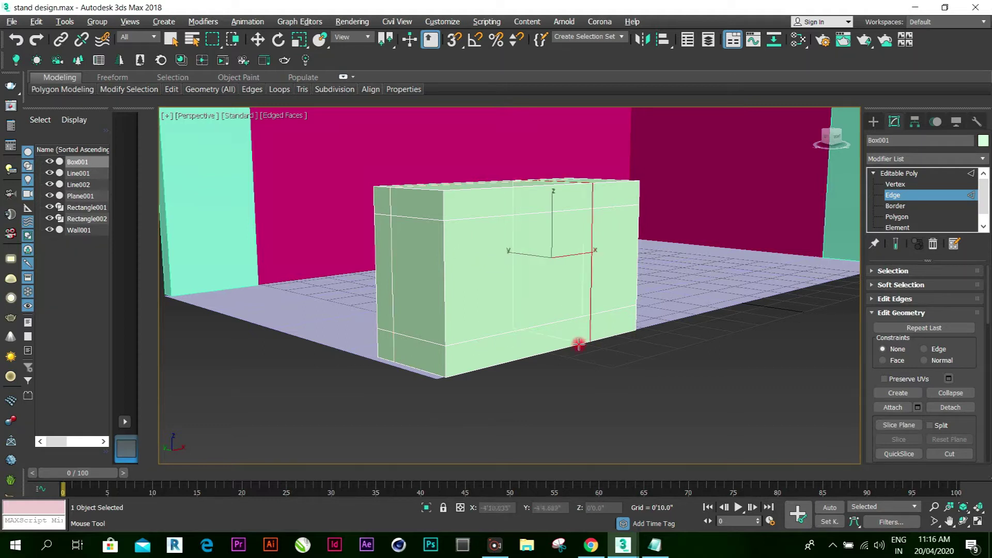
Start an Extrude on the two wide base polygons that meet at the counter box's front corner, on its long and end faces
click(899, 218)
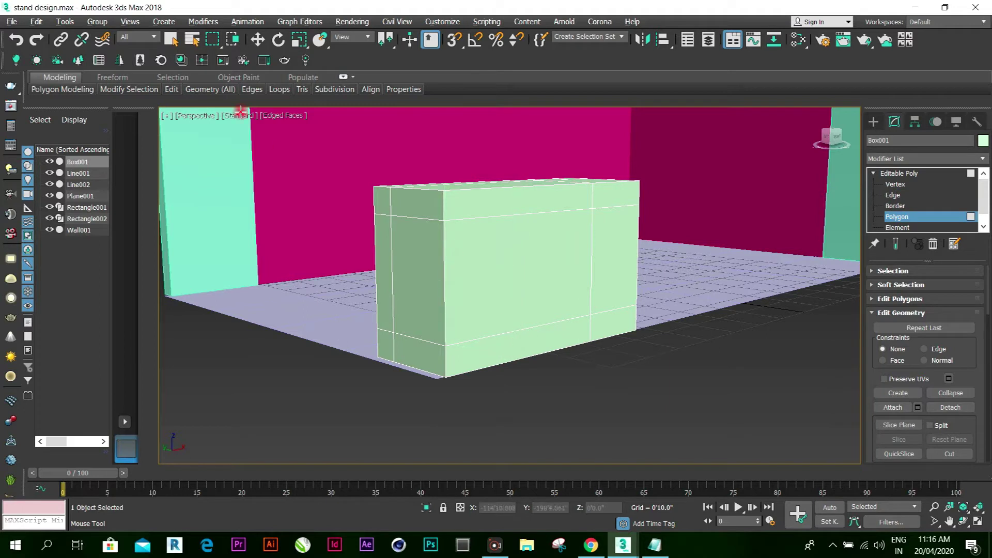
click(258, 40)
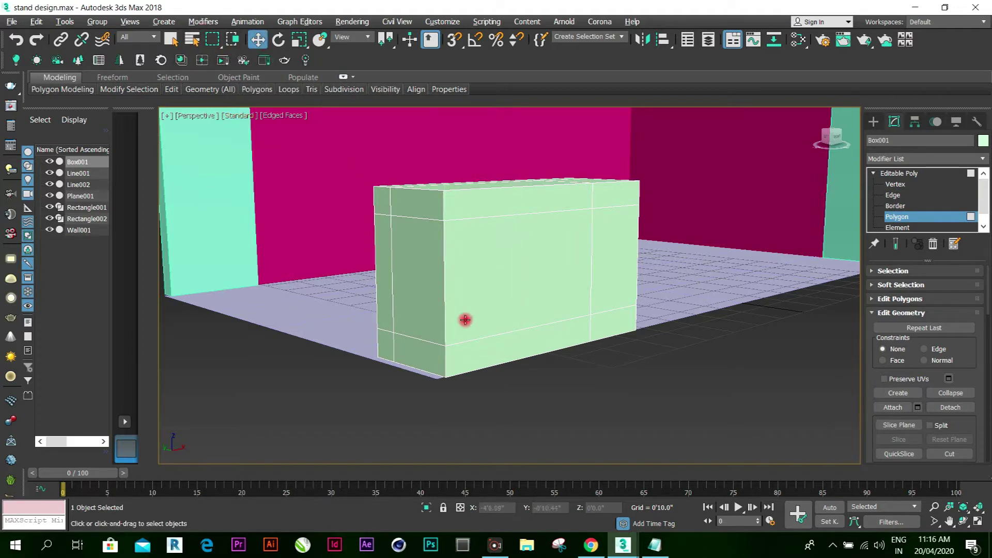
click(490, 358)
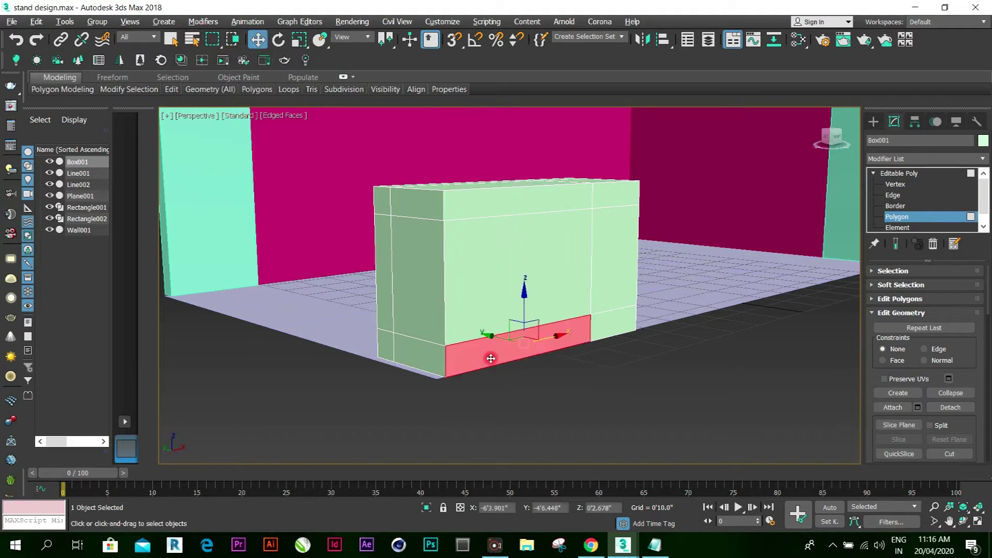
ctrl+click(420, 354)
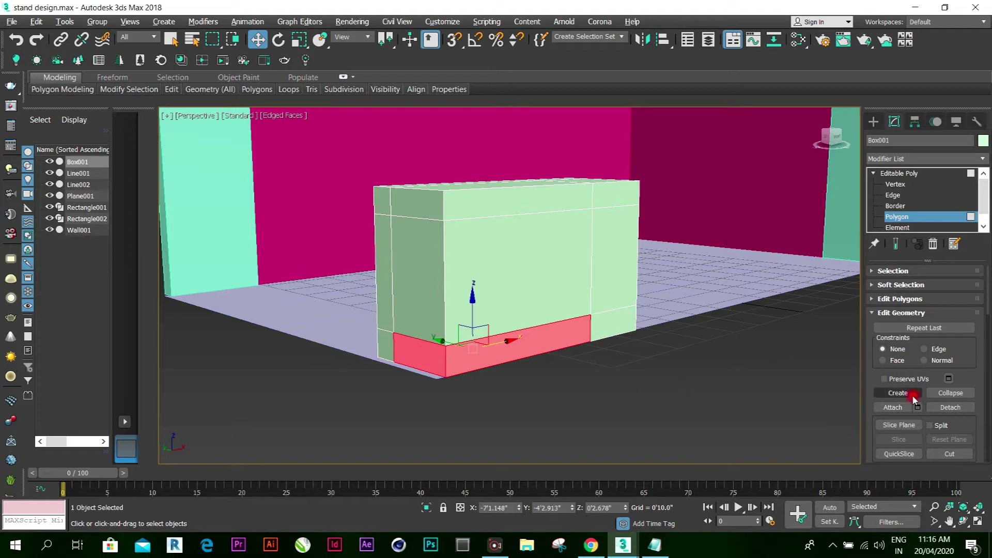
scroll(921, 403, down, 3)
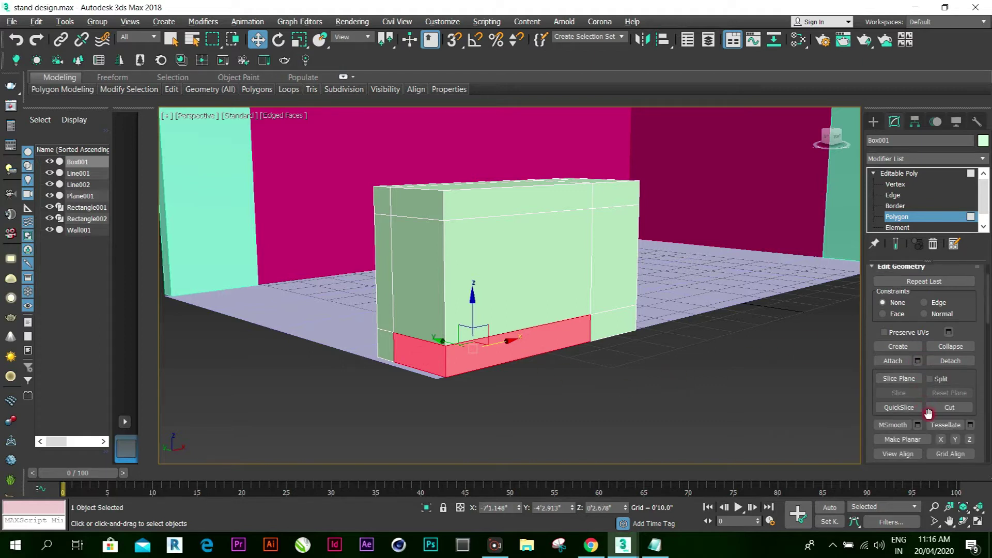
scroll(922, 402, down, 10)
scroll(938, 305, up, 8)
scroll(938, 302, up, 5)
click(876, 313)
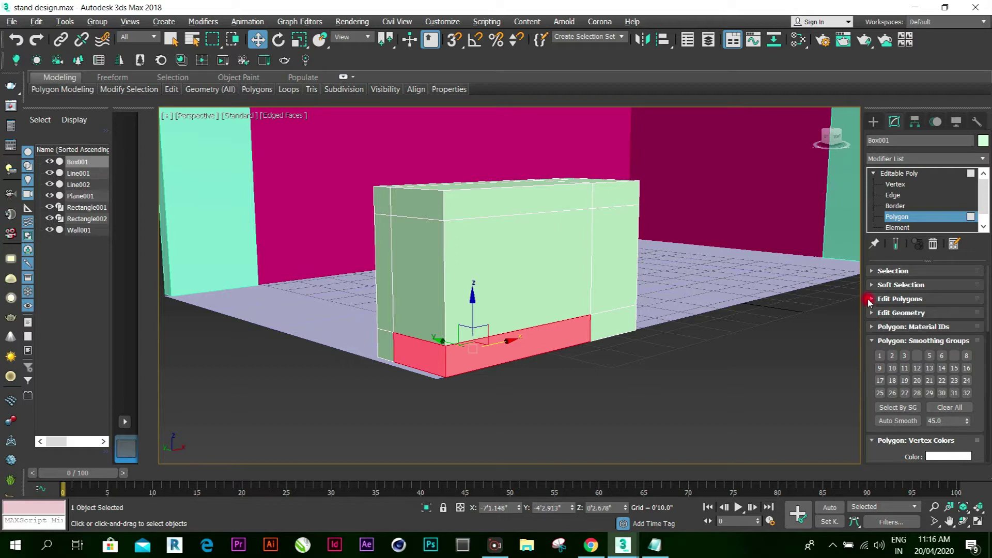
click(870, 301)
click(906, 330)
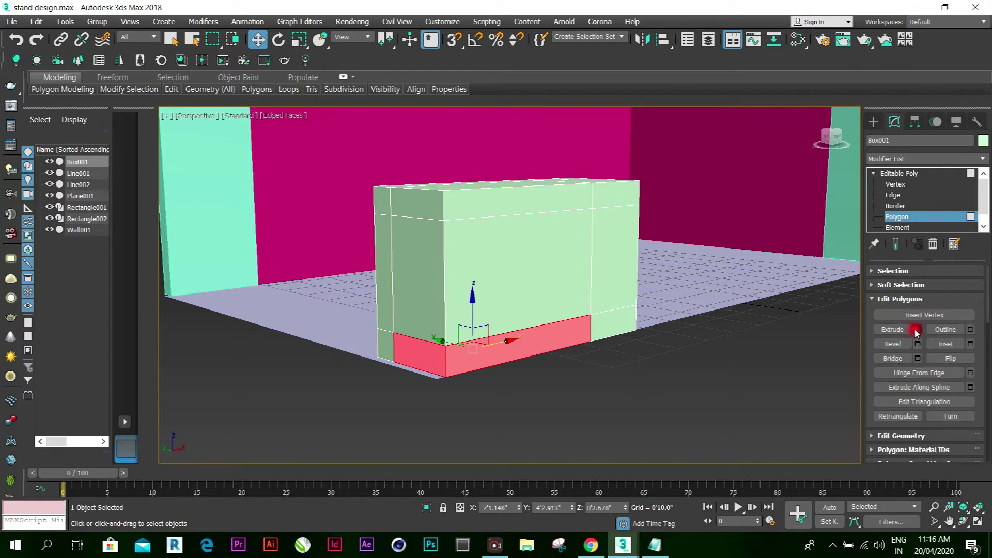
click(915, 329)
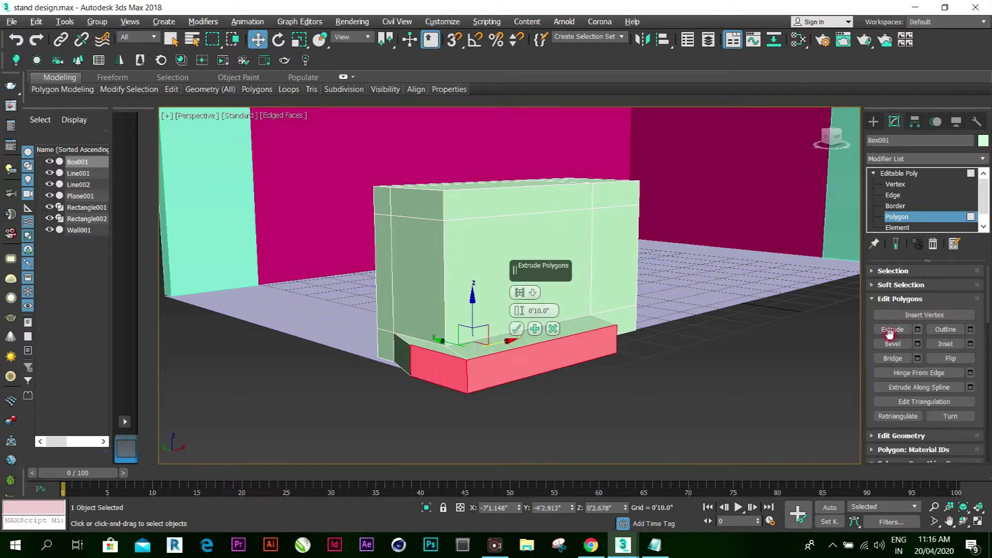
Extrude the selected base polygons inward by Local Normal with a height of -0'2.4" and leave polygon editing
click(525, 293)
click(526, 294)
click(542, 302)
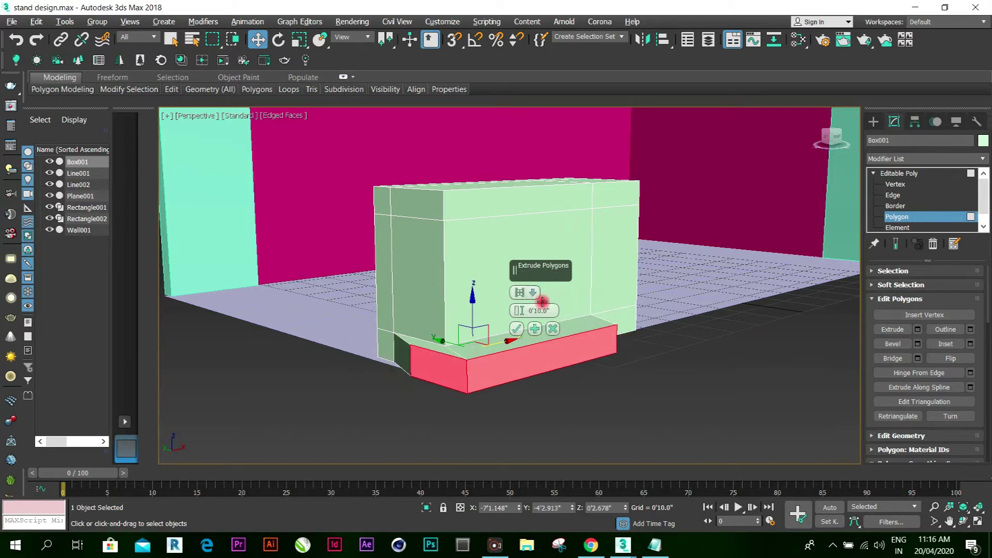
click(532, 293)
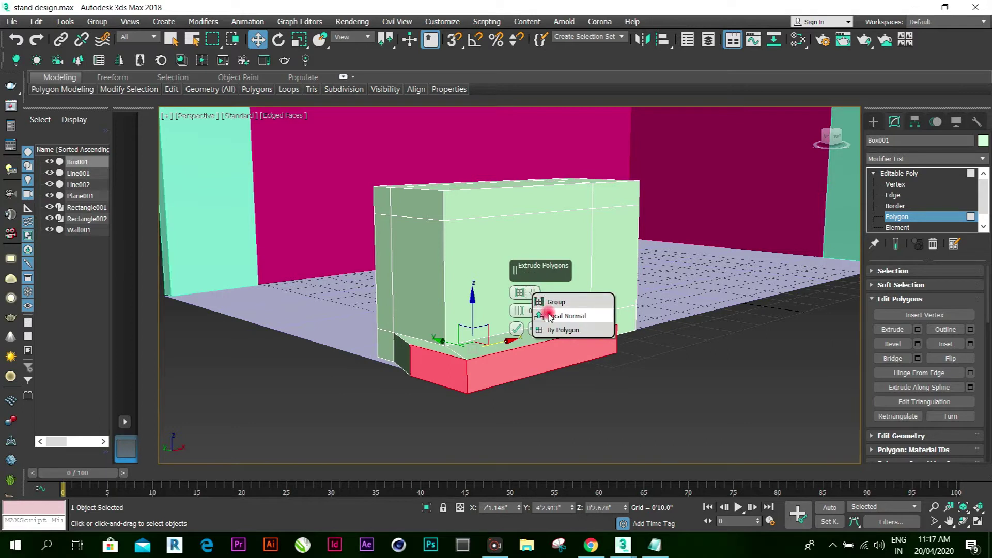
click(546, 312)
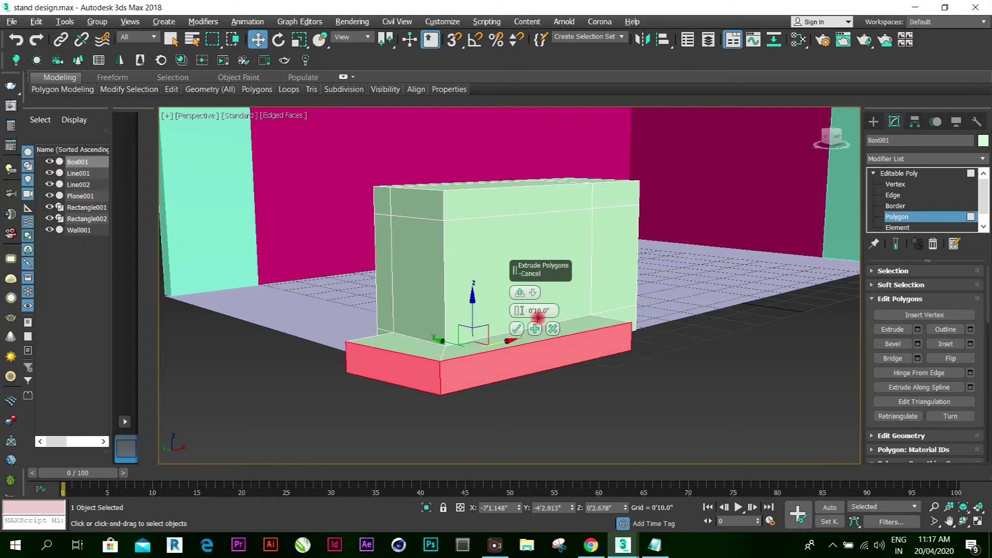
drag(518, 311, 502, 313)
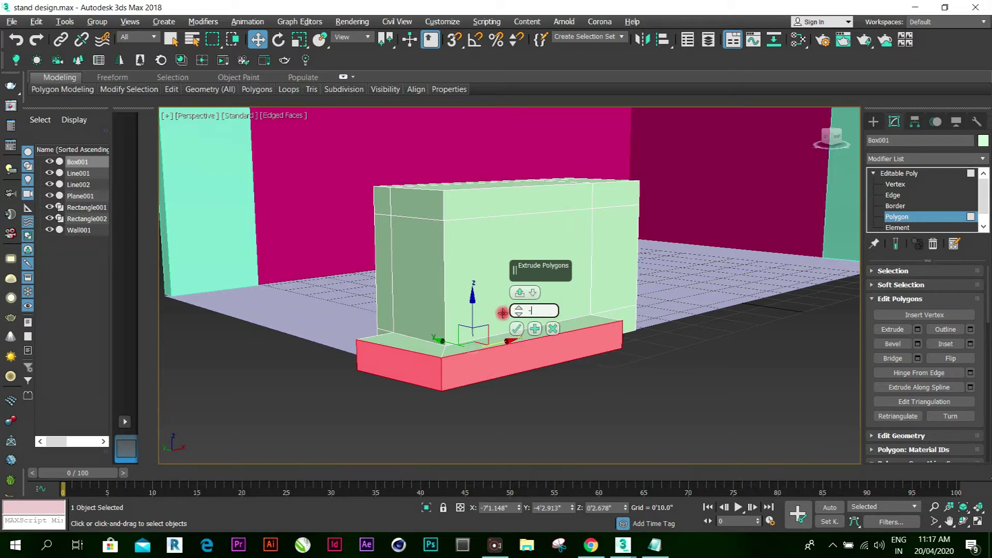
key(Return)
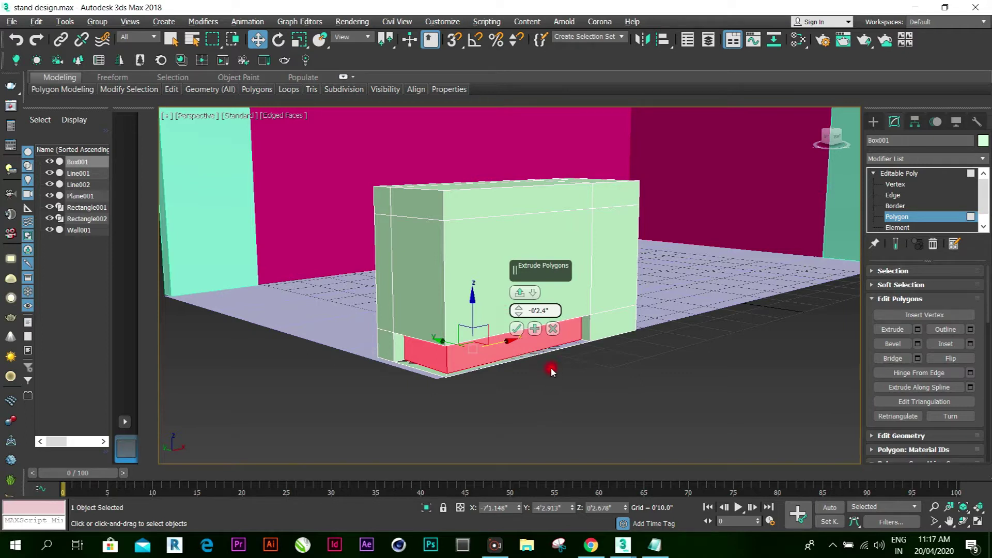
click(517, 329)
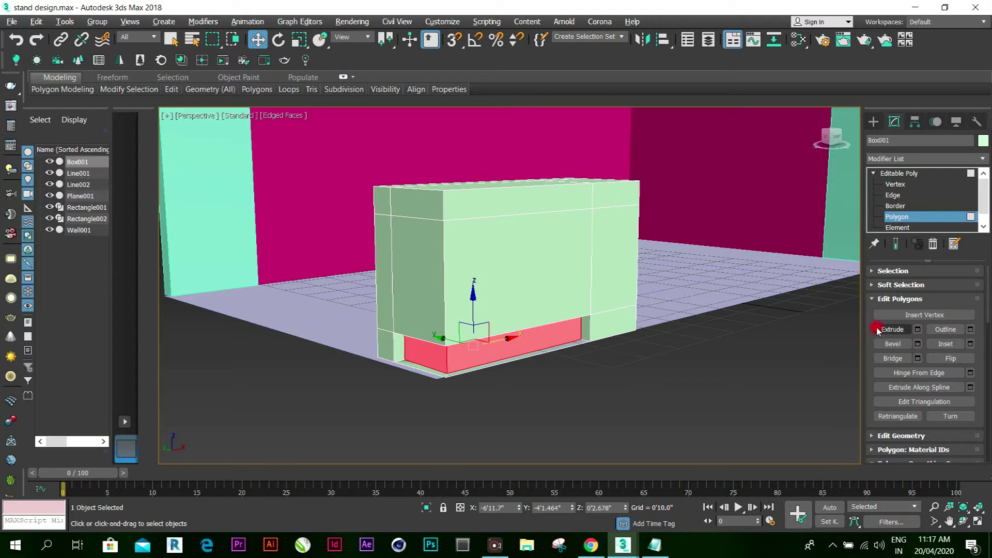
click(898, 173)
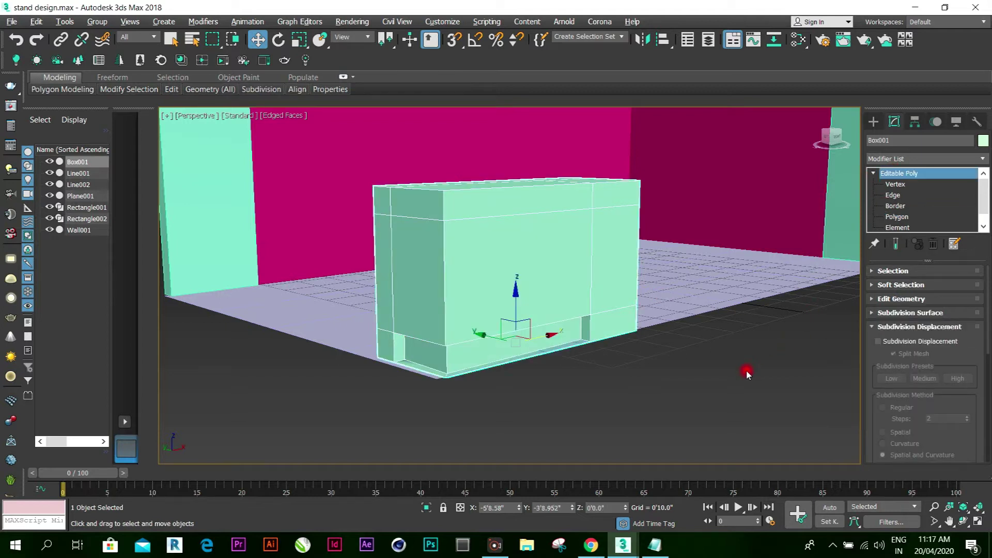
click(565, 270)
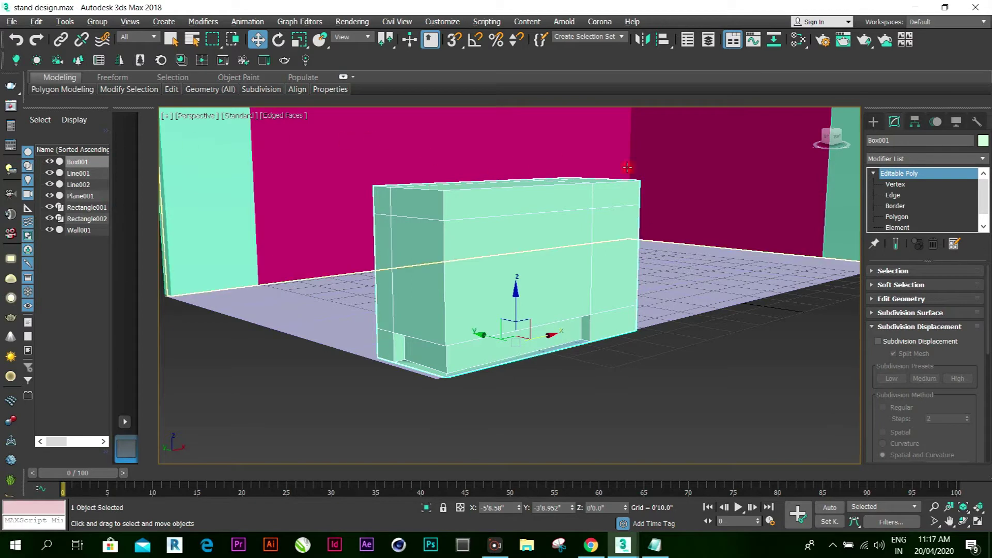
Create a thin box about 1'9.2" long, 4'5.6" wide and 0'0.9" high, slightly overhanging the counter's footprint on all sides
click(977, 520)
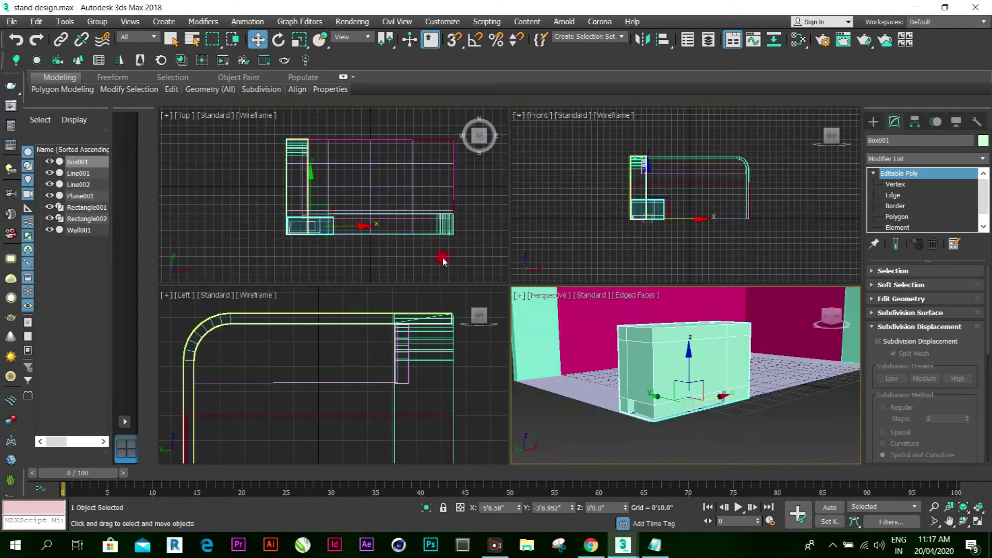
click(873, 122)
click(899, 198)
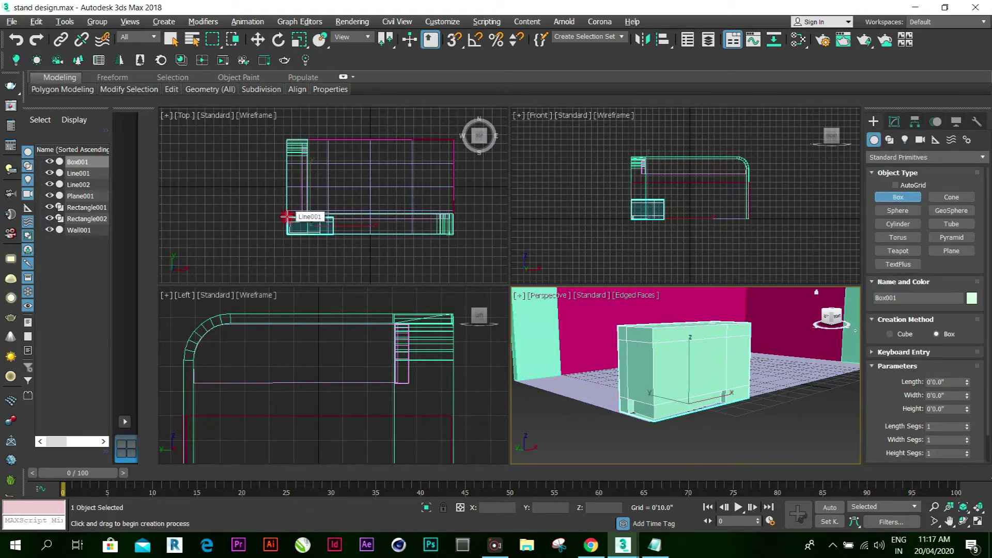
scroll(289, 219, up, 4)
scroll(385, 265, up, 2)
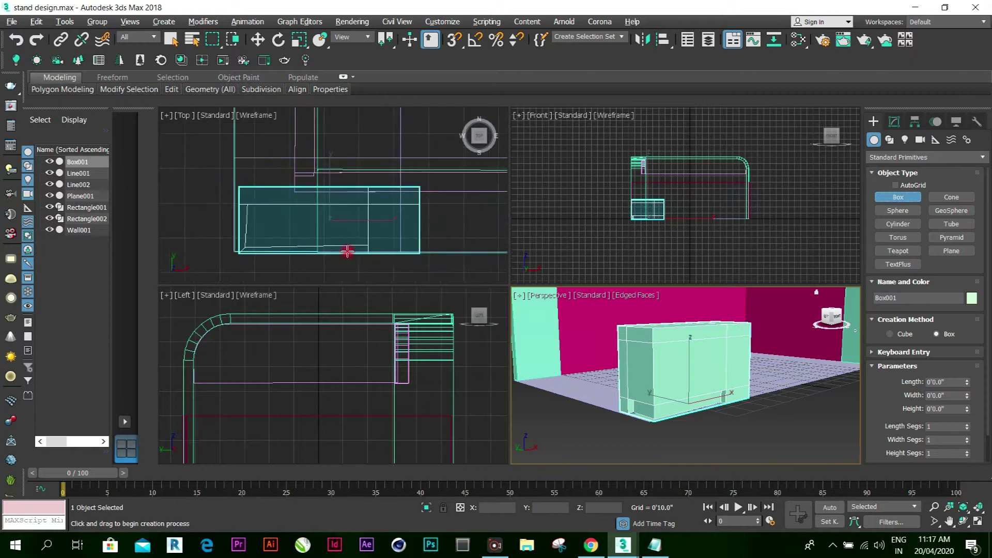
scroll(376, 236, up, 2)
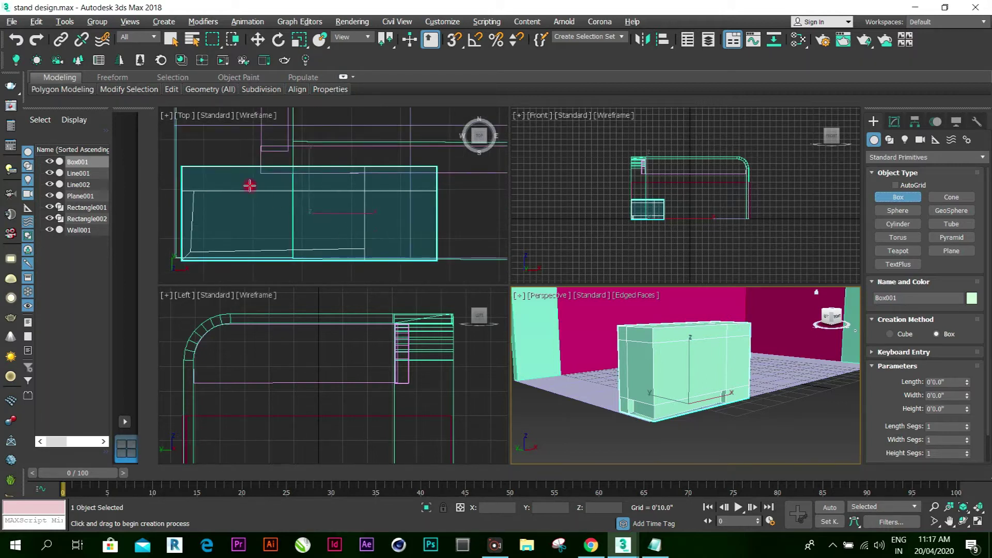
drag(176, 161, 440, 266)
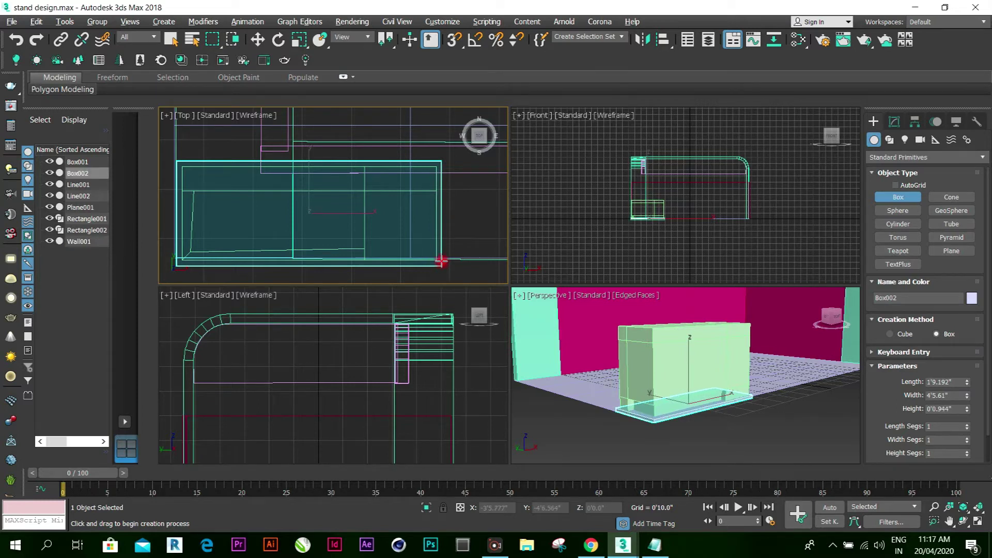
click(442, 261)
key(w)
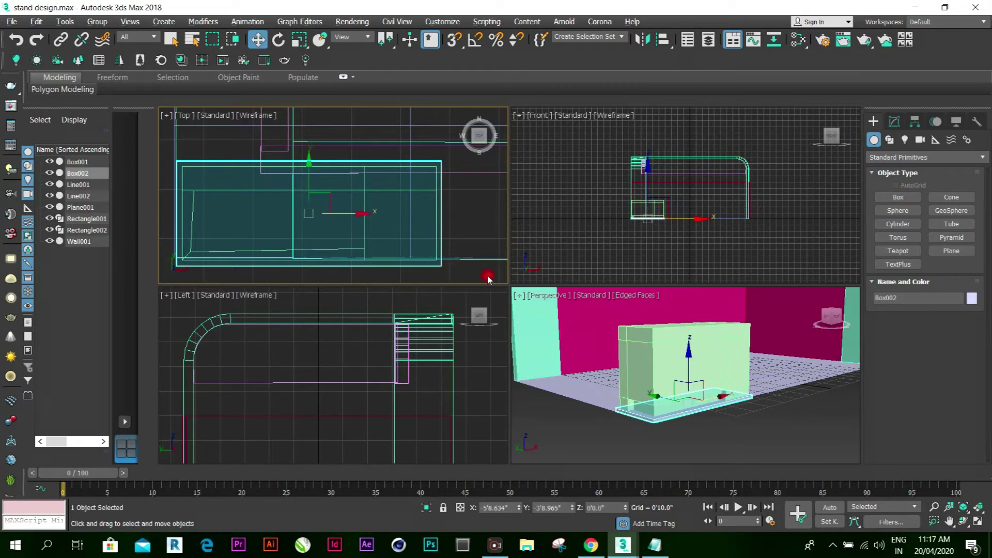
Raise the thin slab along Z to about 2'8.4" so it sits just above the counter box
click(688, 353)
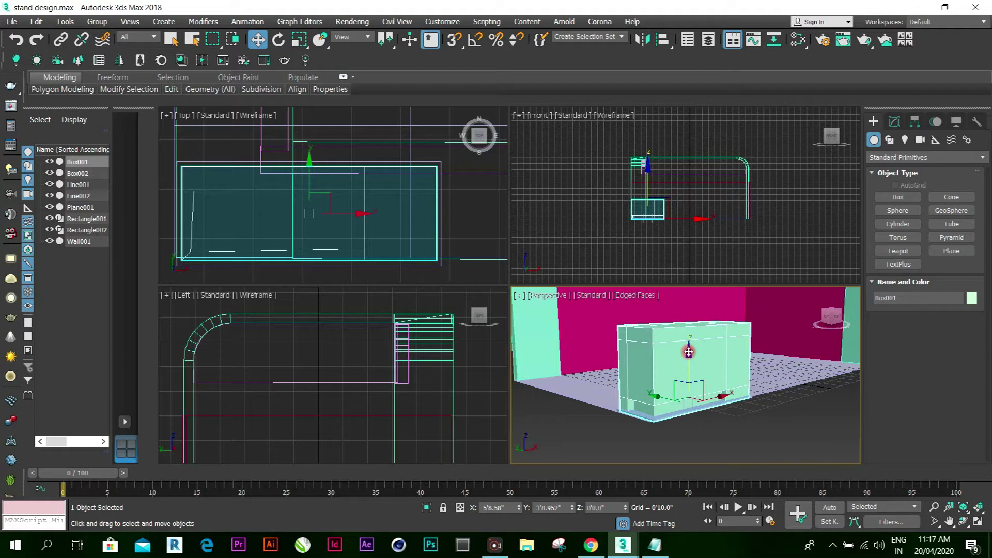
click(374, 309)
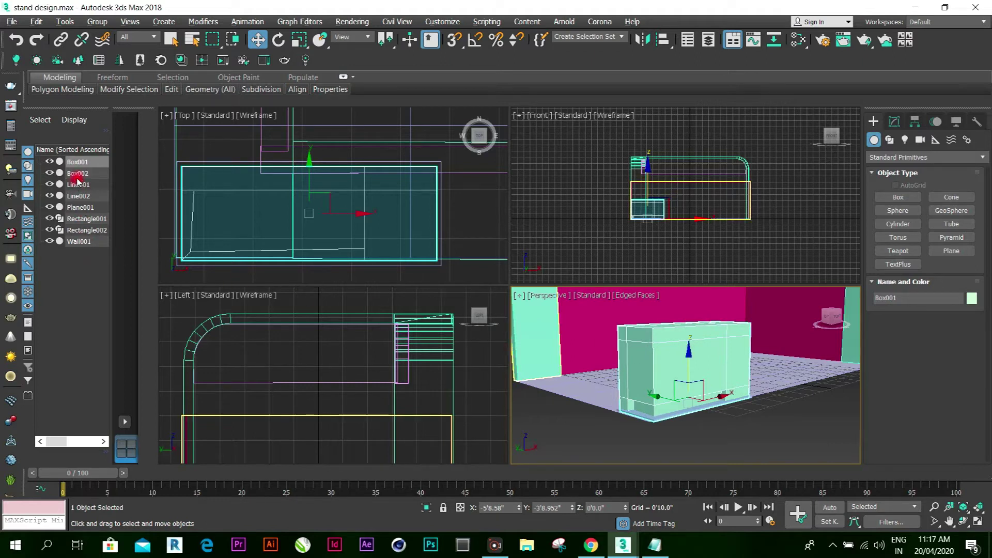
click(81, 162)
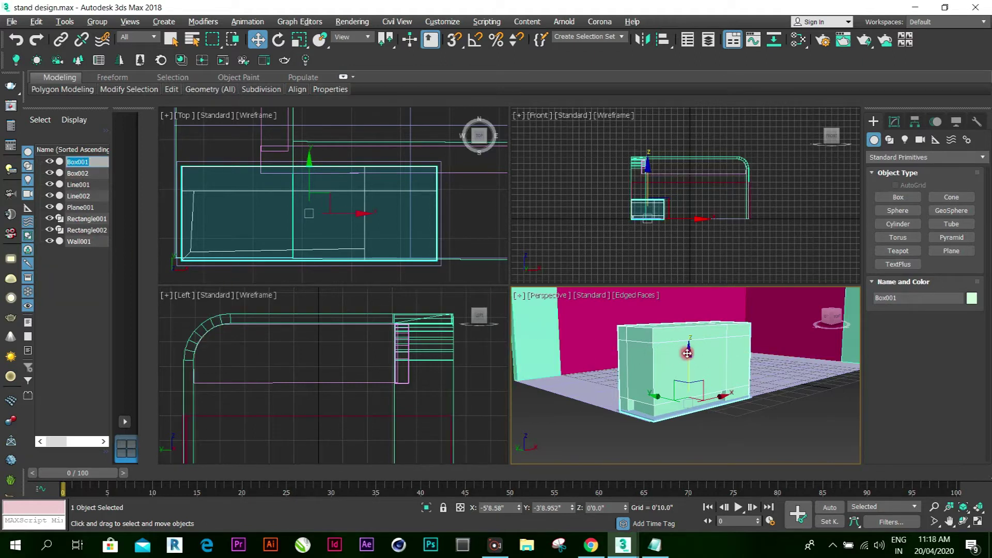
drag(688, 352, 688, 343)
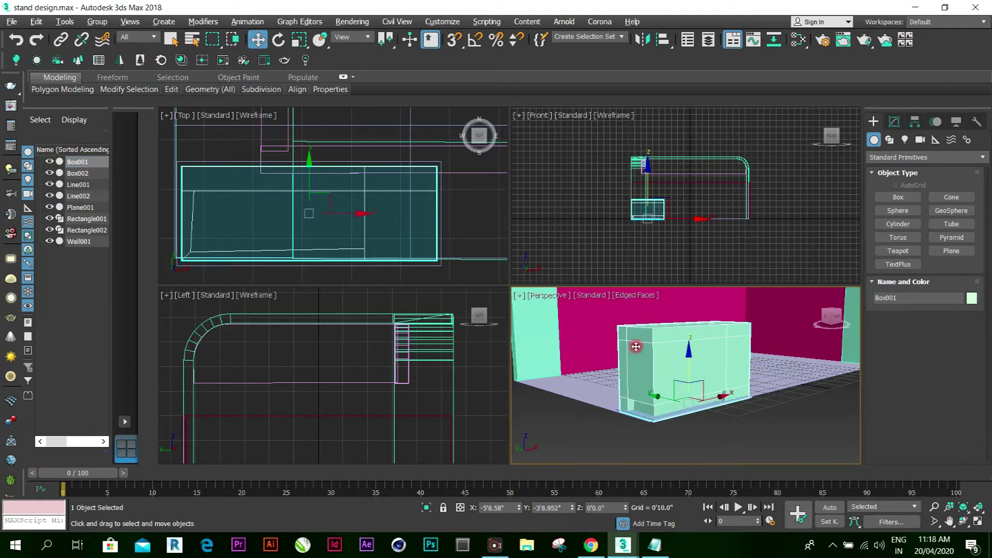
click(77, 173)
click(691, 354)
drag(691, 353, 690, 270)
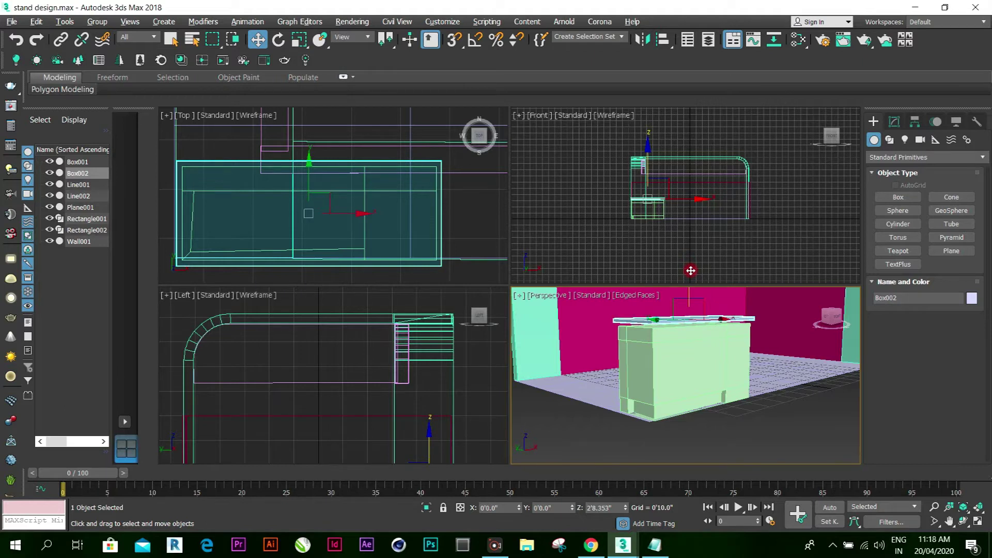
scroll(728, 313, up, 5)
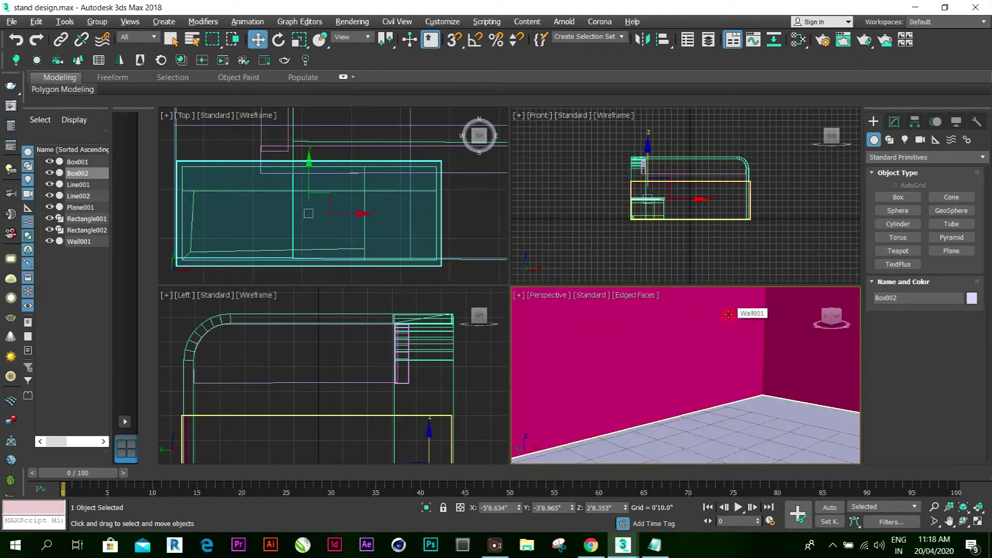
scroll(728, 314, down, 5)
Create a small cylinder with a radius of about 0'1" and a height of about 0'4.5" at the counter's back outer corner
click(470, 209)
click(950, 201)
click(950, 210)
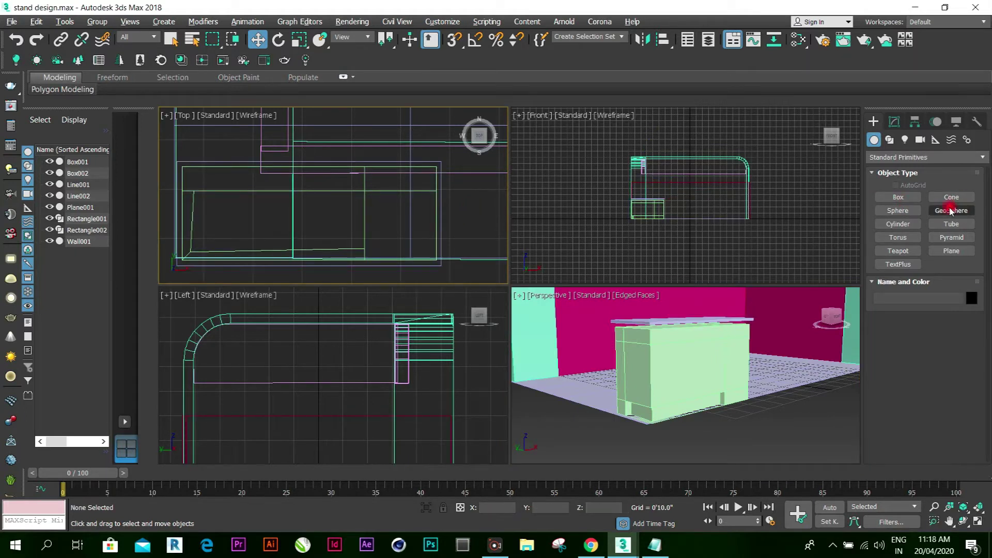
click(898, 224)
scroll(282, 198, down, 2)
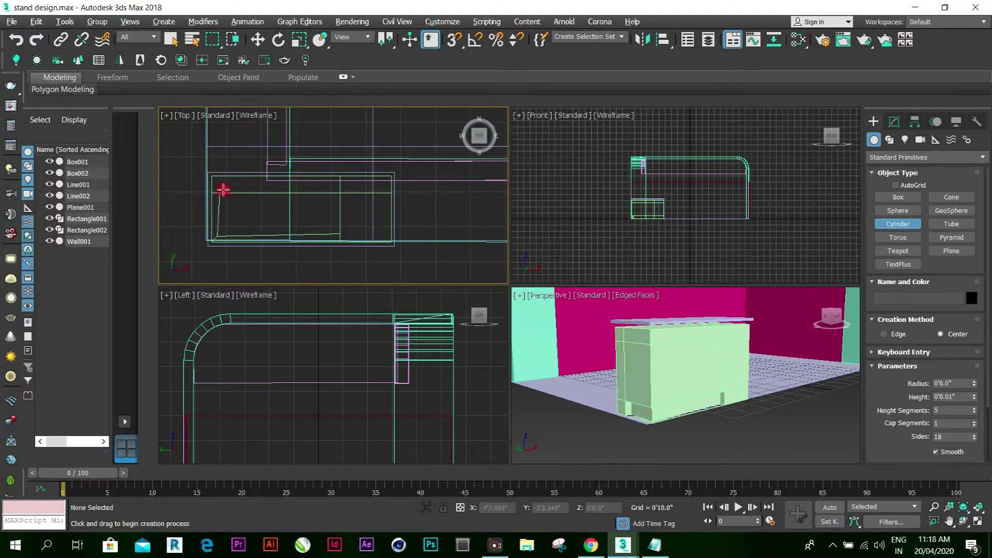
drag(224, 188, 227, 188)
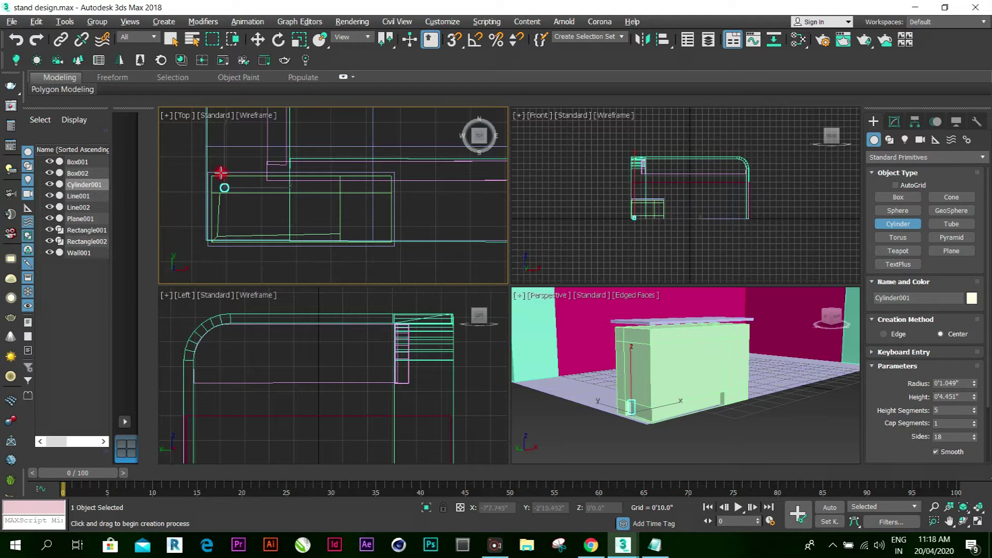
click(220, 172)
key(w)
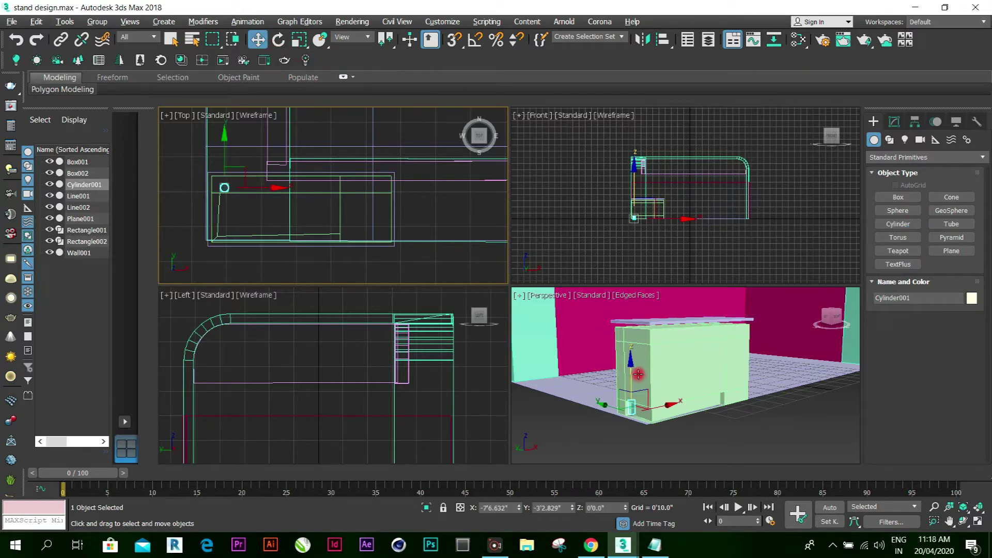
Raise the small cylinder along Z by about 2'5.6" so it bridges the gap between the counter box and the top slab
click(577, 428)
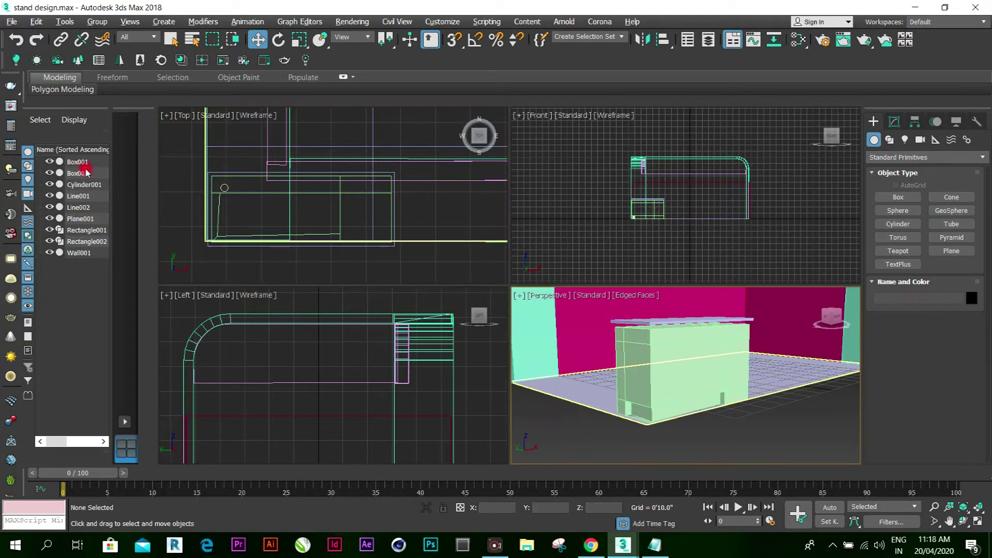
click(83, 184)
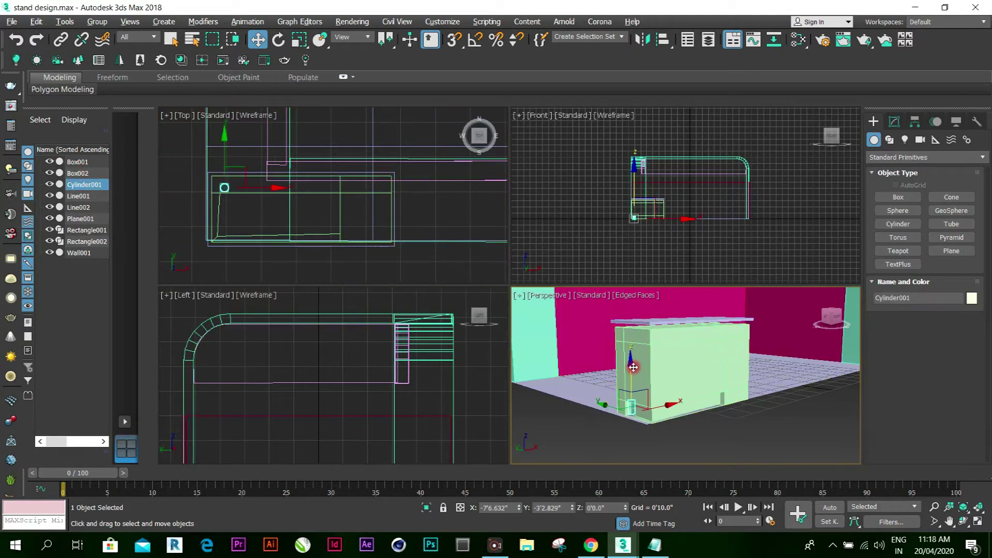
drag(631, 362, 635, 285)
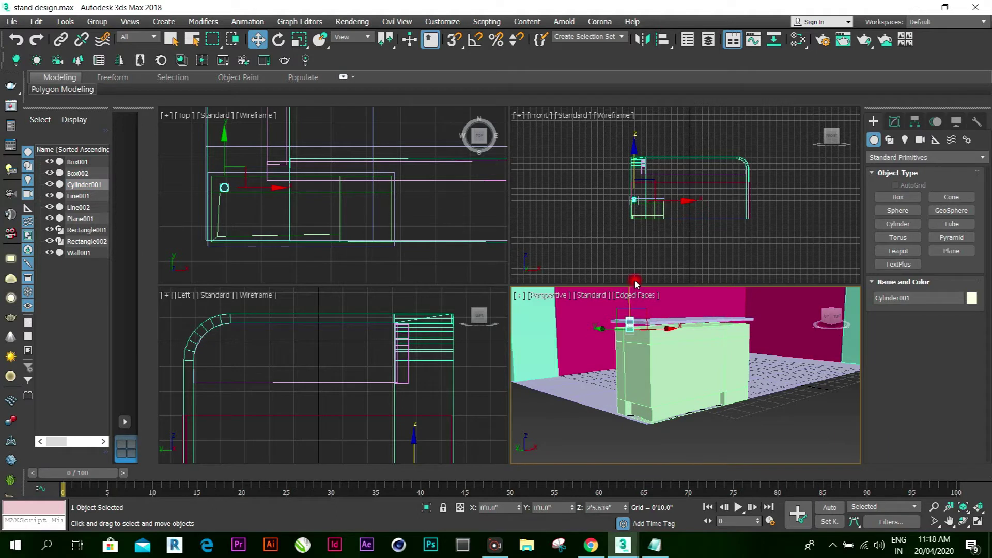
Slim the small support cylinder to a radius of about 0'0.48" and a height of about 0'3.1"
click(979, 522)
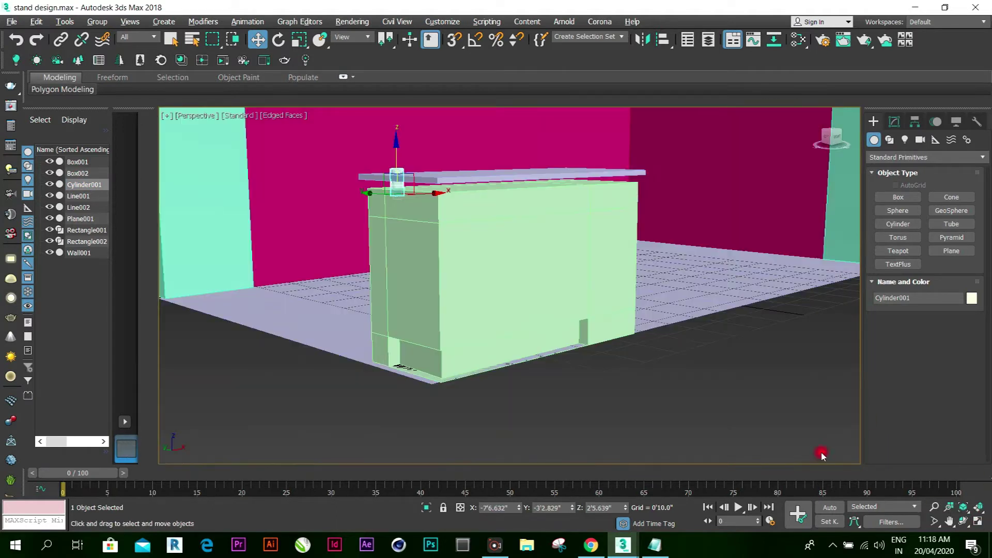
scroll(404, 182, up, 5)
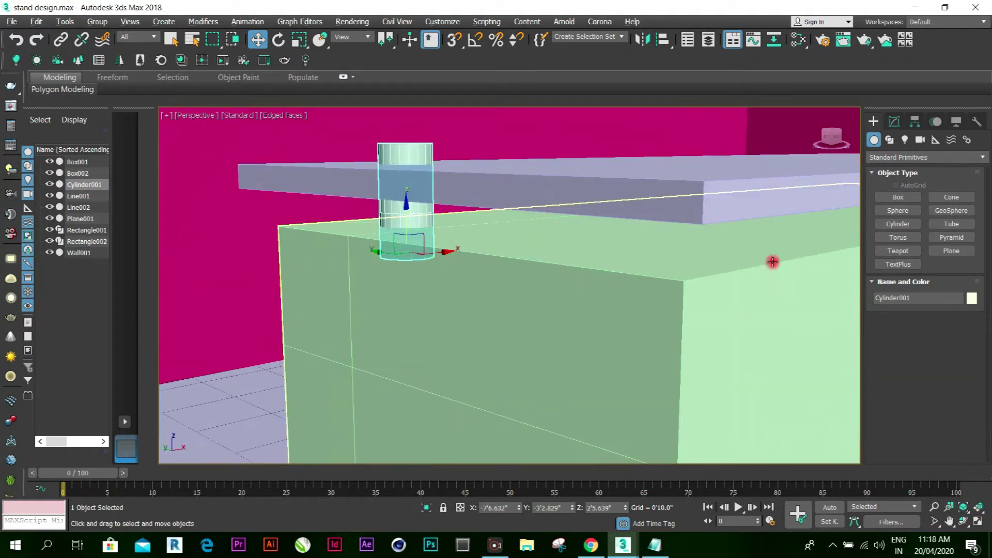
click(894, 123)
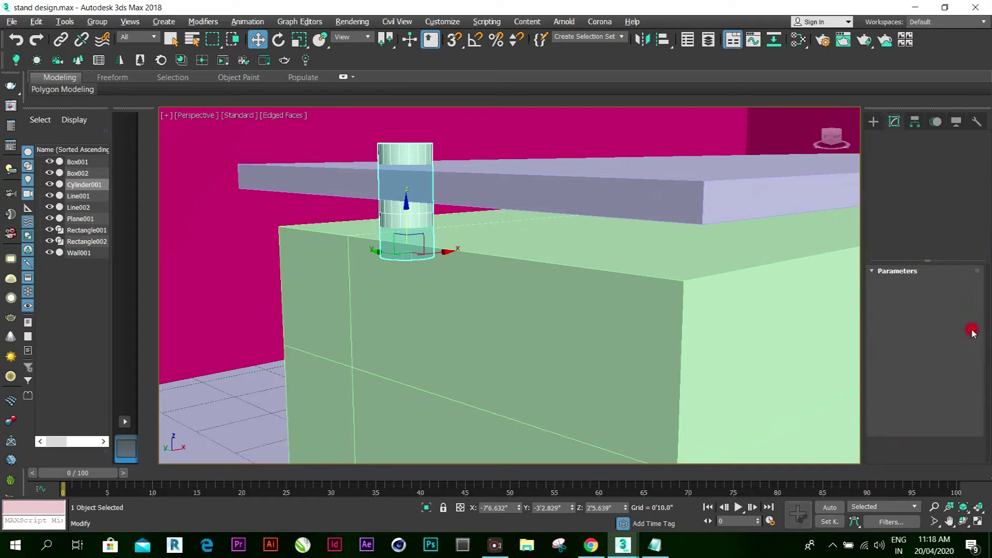
drag(975, 291, 974, 291)
click(974, 305)
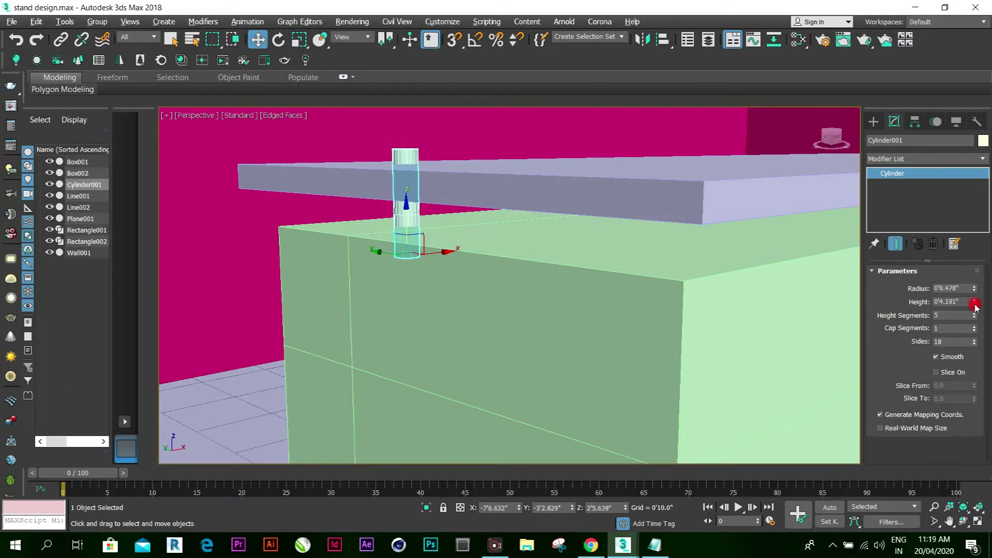
drag(975, 305, 709, 296)
Raise the support cylinder along Z to about 2'6.16" and set its height to about 0'2.83"
click(407, 208)
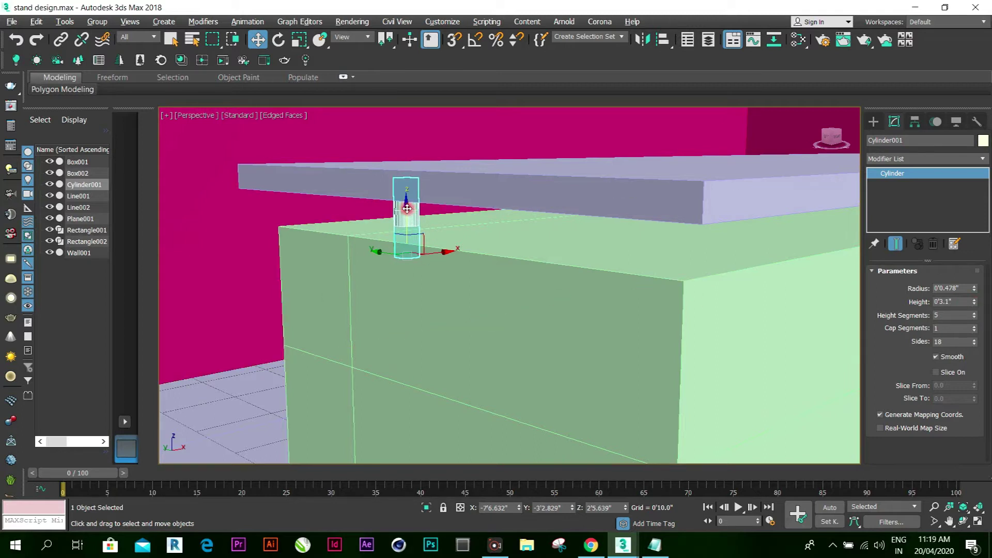
mouse_move(406, 208)
mouse_down()
mouse_move(411, 188)
mouse_move(416, 195)
mouse_up()
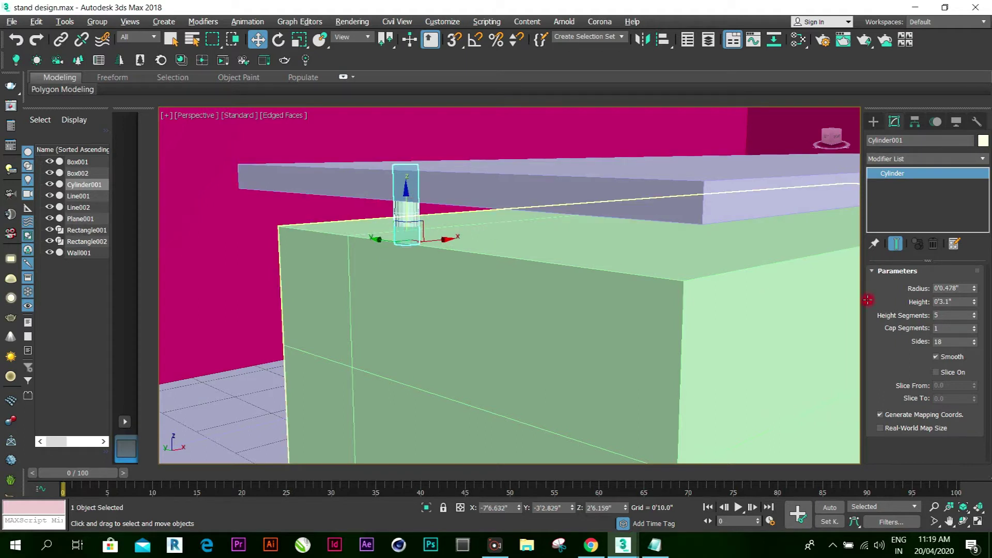
click(974, 304)
Select the small support cylinder at the counter's back outer corner in an enlarged Top view
click(979, 522)
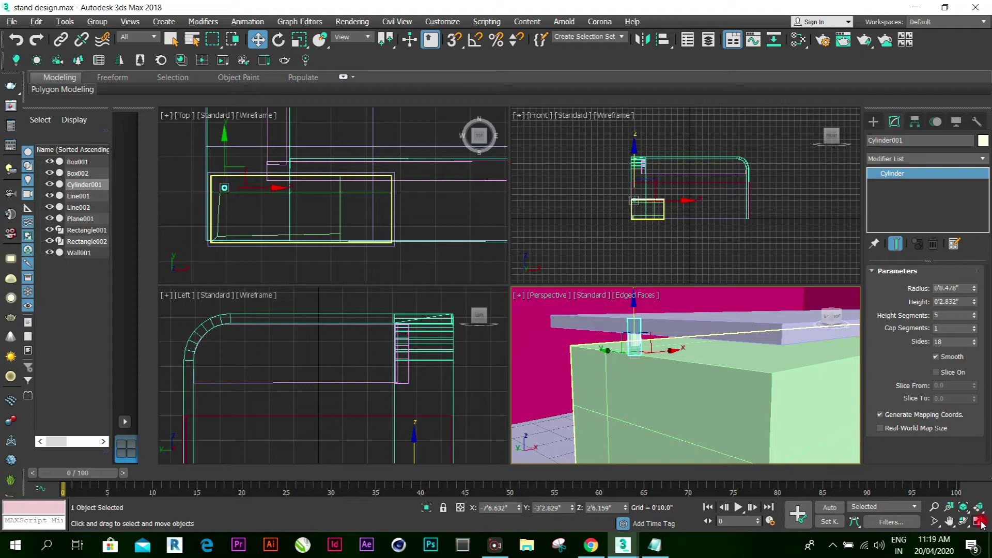
click(348, 252)
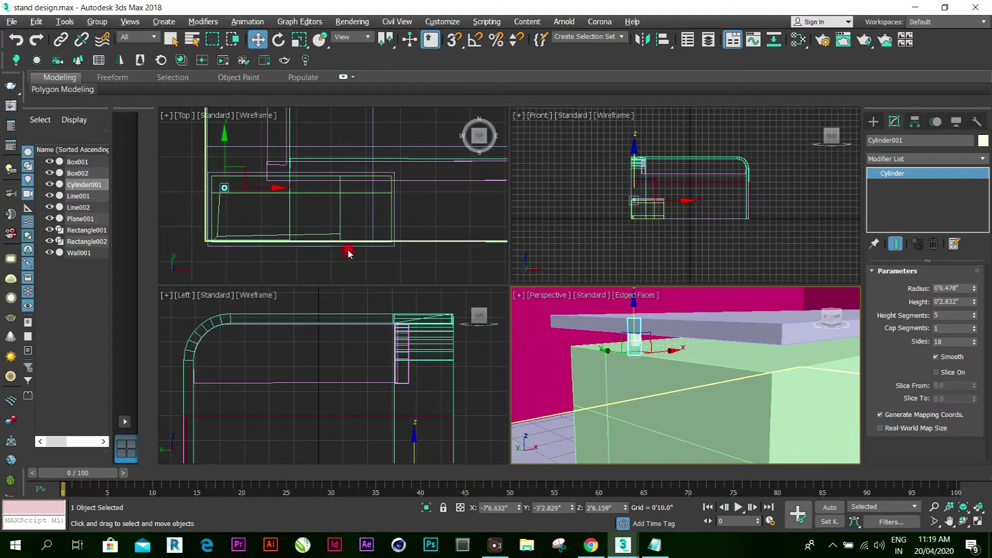
click(385, 270)
click(980, 522)
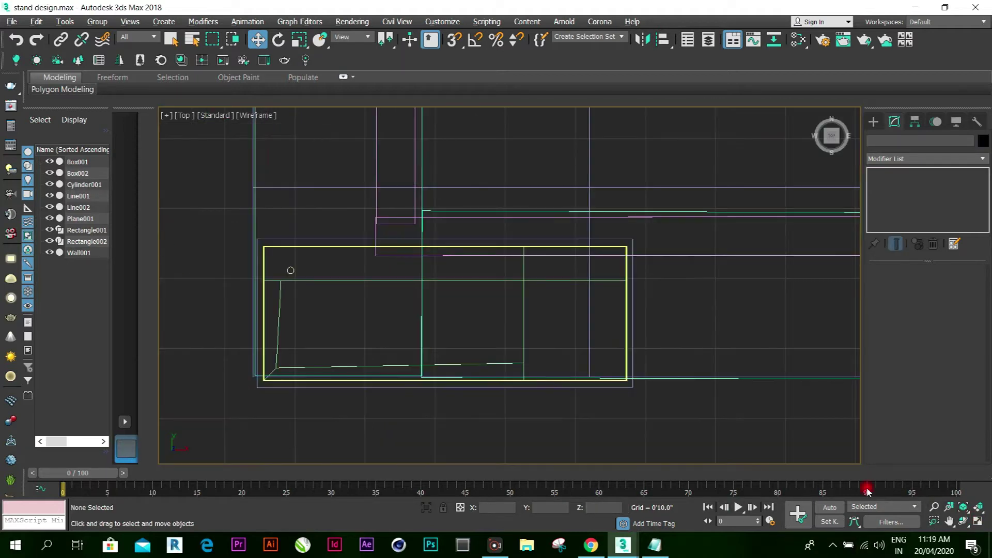
click(291, 269)
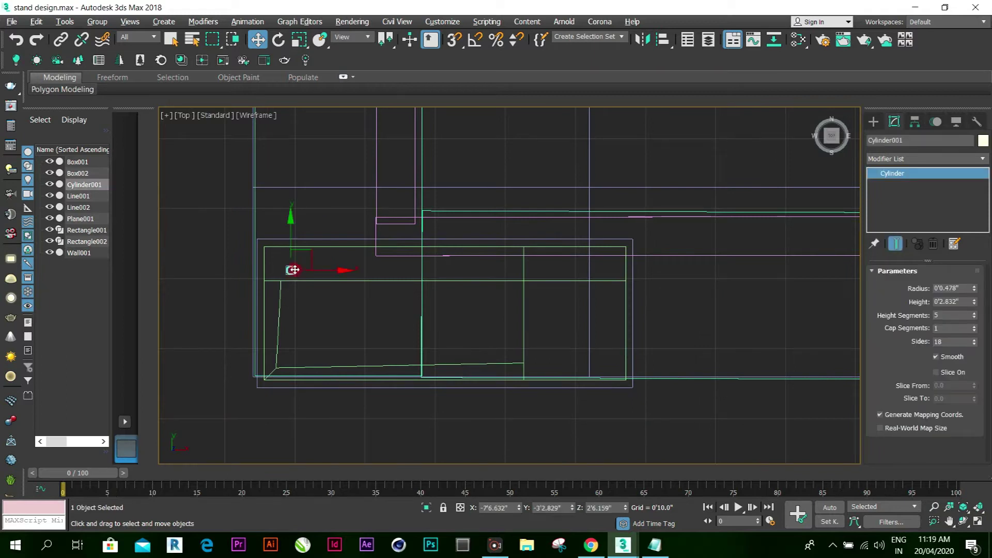
click(82, 189)
click(86, 187)
right_click(108, 184)
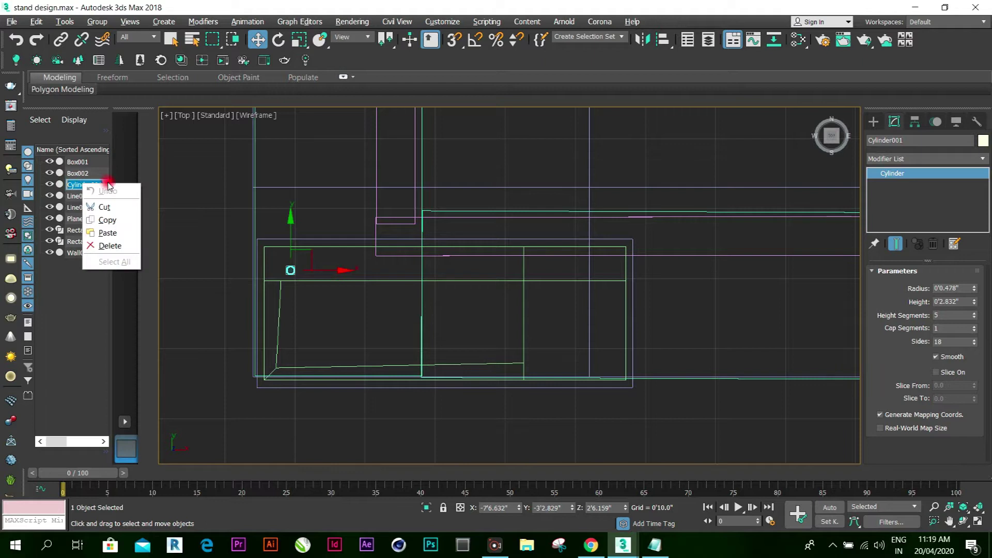
click(109, 178)
click(104, 174)
Clone the support cylinder as a copy and move it along X to about -3'11.1", at the counter's other back corner
click(104, 184)
right_click(128, 186)
click(127, 228)
click(460, 320)
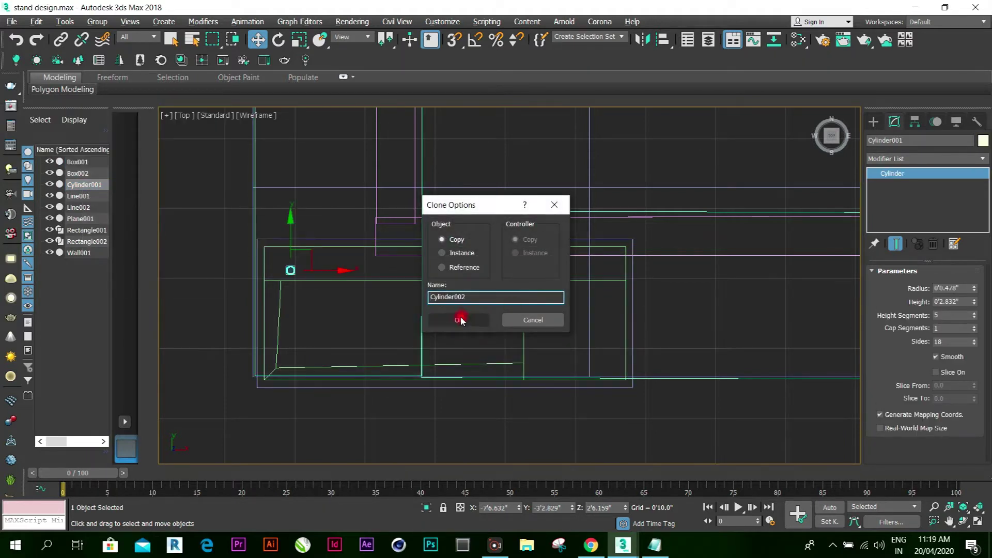
drag(343, 270, 648, 275)
Clone the second support cylinder as a copy and move it along Y to about -4'2.5", near the counter's front edge
right_click(92, 198)
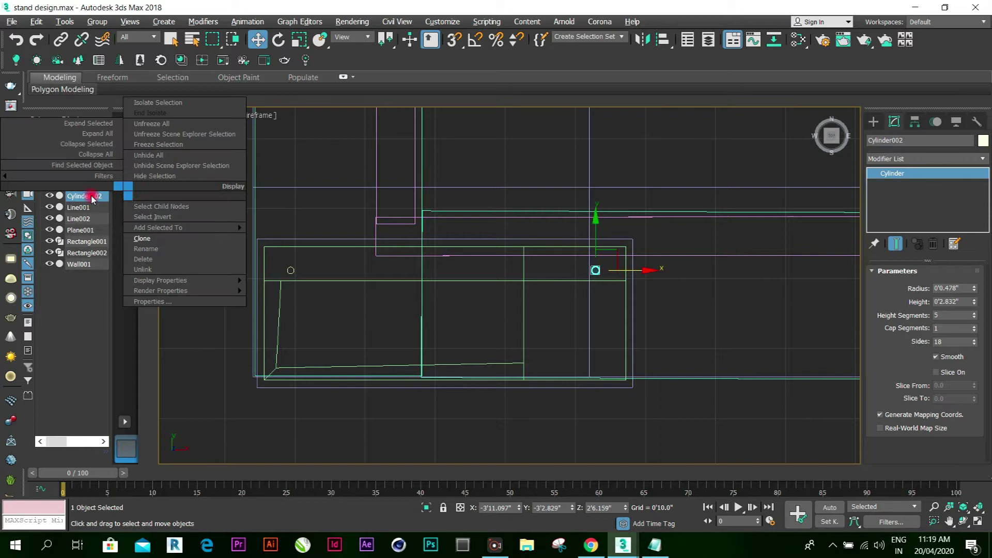
click(157, 238)
click(458, 318)
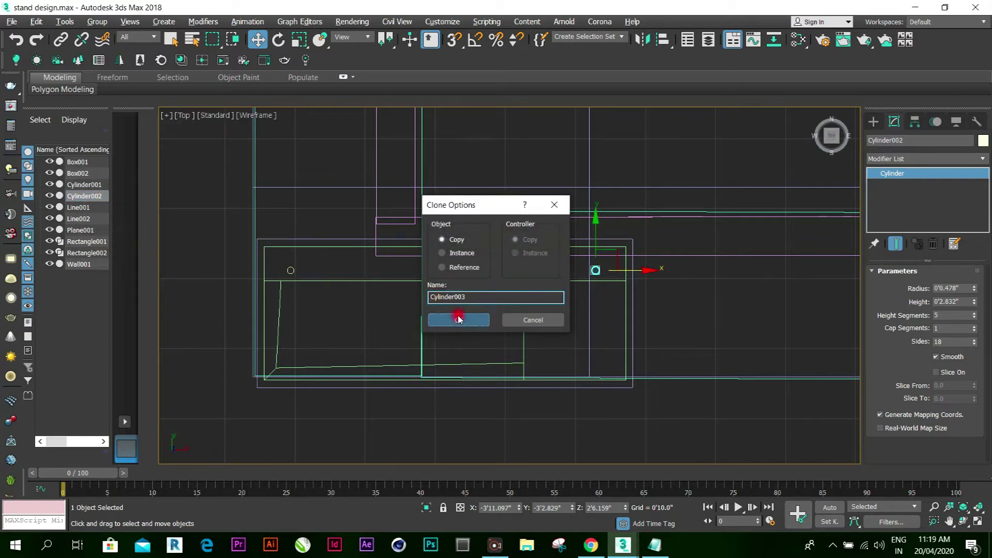
drag(596, 219, 595, 299)
Clone the third support cylinder as a copy and move it along X to about -7'6.8", at the counter's remaining front corner
right_click(93, 206)
click(125, 247)
click(458, 318)
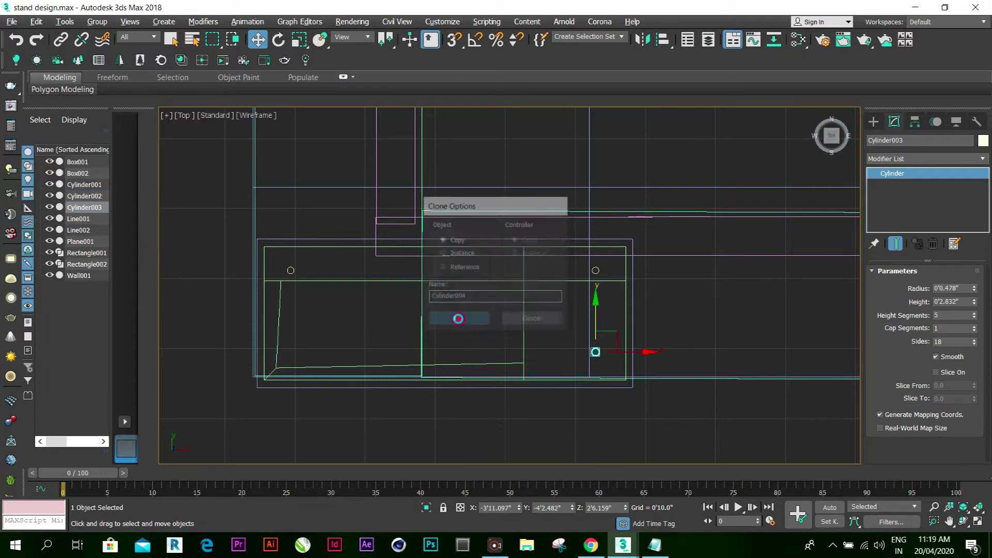
drag(648, 351, 345, 315)
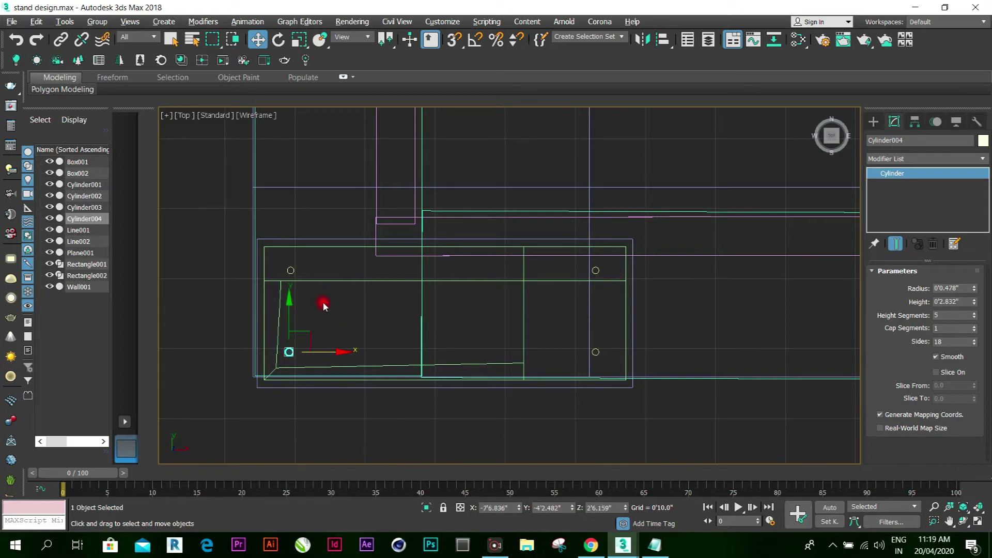
Examine the counter with its raised top slab and the whole exhibition stand in perspective
click(977, 520)
click(601, 358)
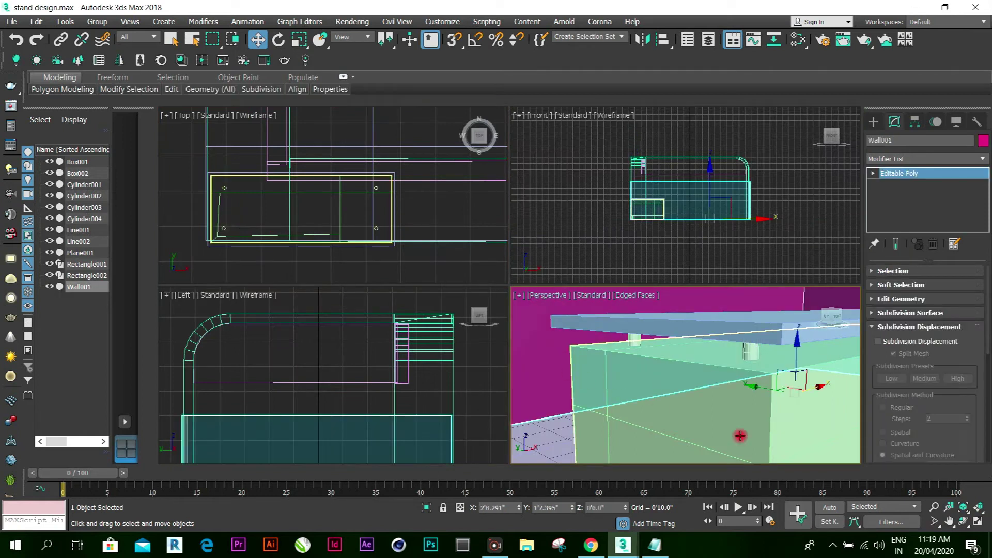
click(977, 521)
alt+middle_drag(702, 408, 428, 392)
scroll(588, 329, down, 4)
click(532, 429)
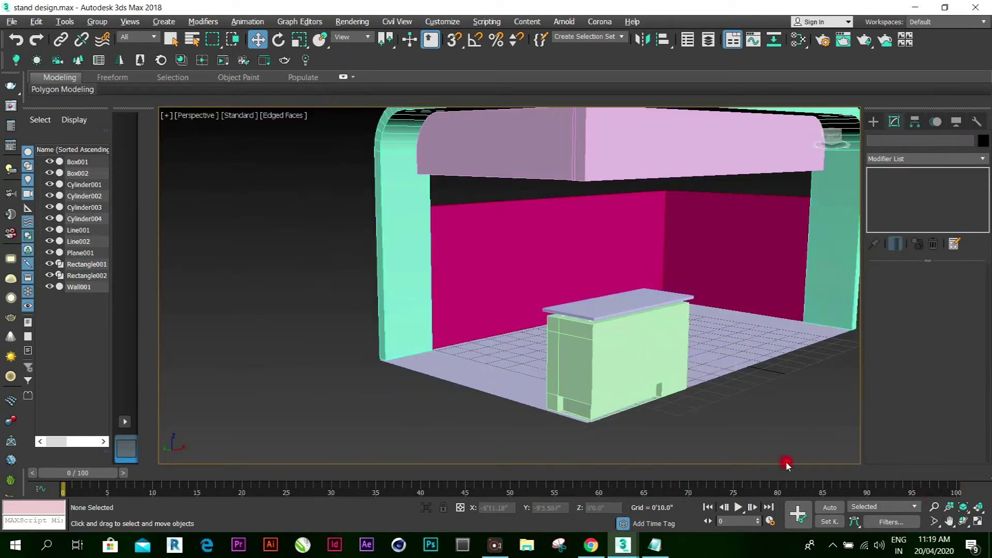
scroll(727, 425, up, 5)
scroll(696, 412, down, 5)
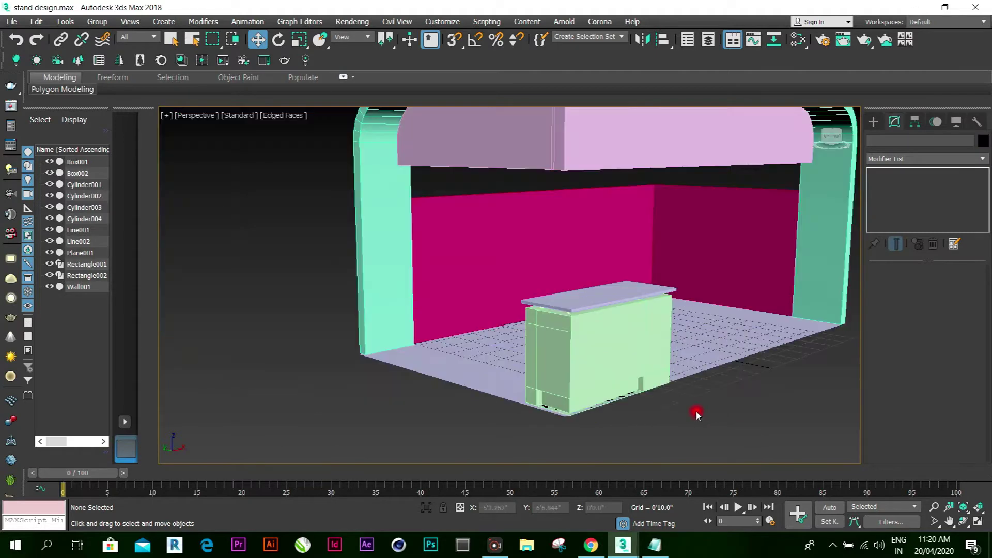
scroll(695, 410, down, 3)
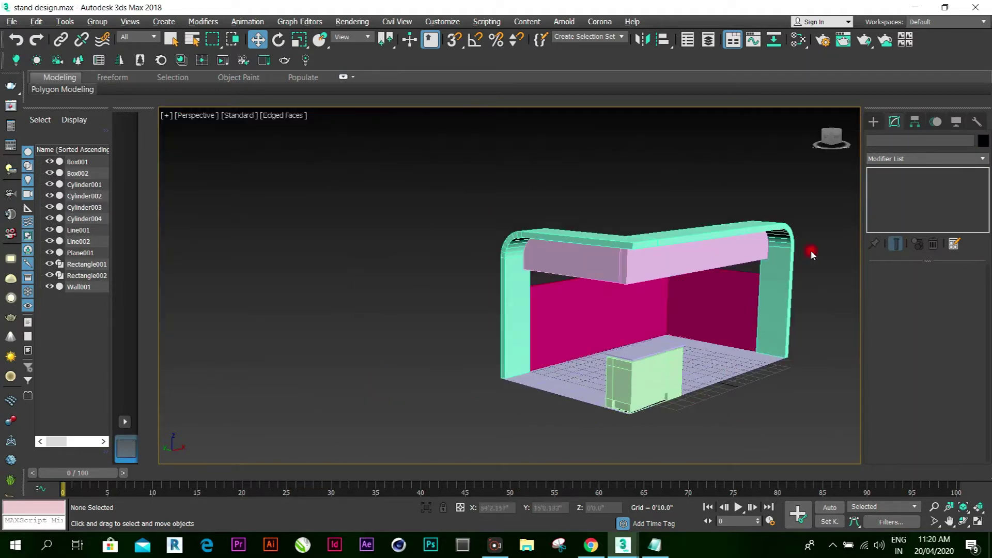
scroll(810, 225, up, 3)
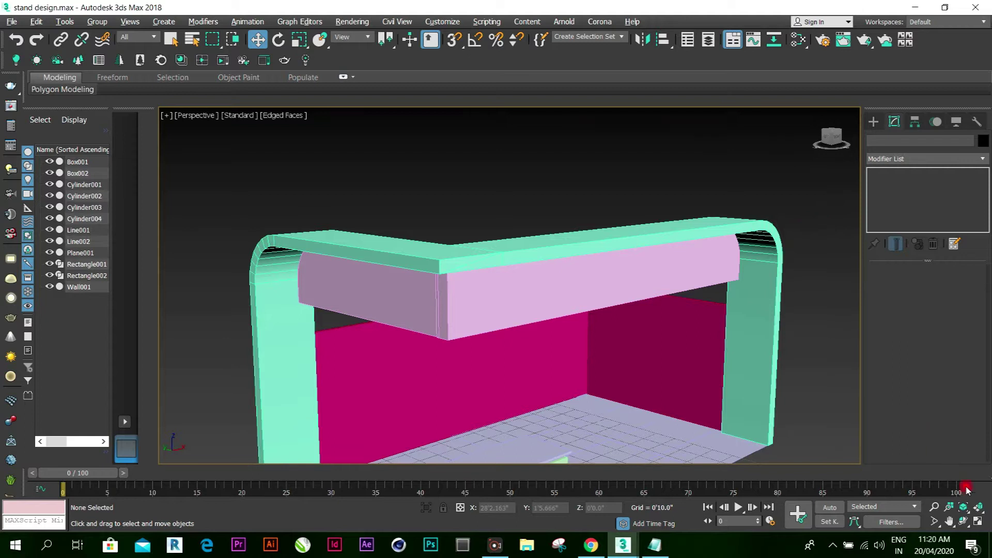
Create a short tube with radii of about 0'3.4" and 0'2.6" and a height of about 0'1.3" beside the counter's outer end
click(979, 523)
click(440, 202)
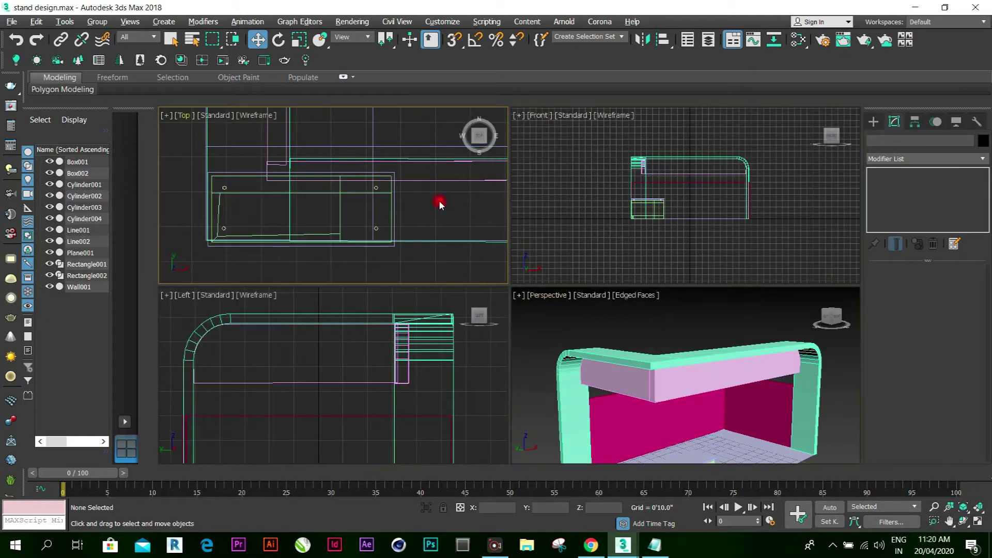
click(977, 522)
scroll(509, 250, down, 3)
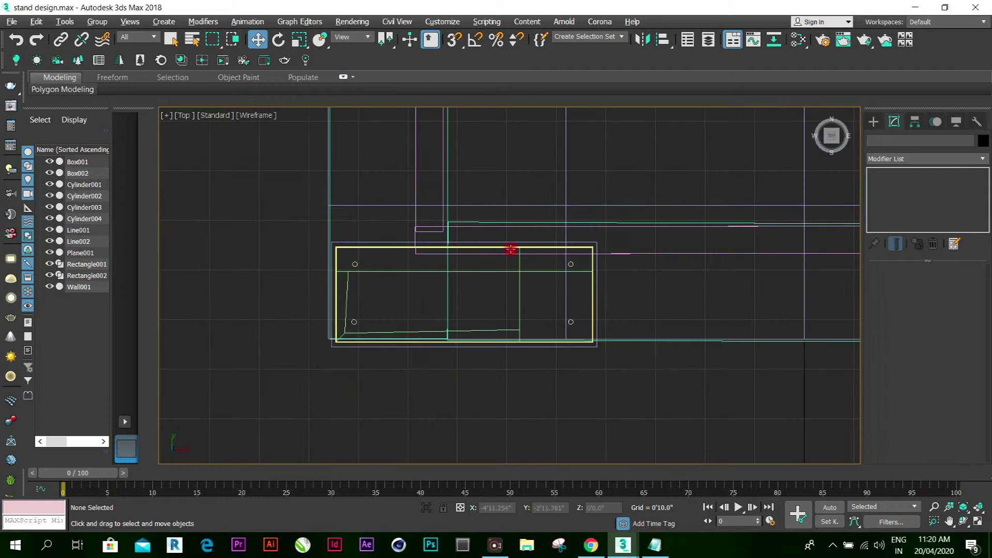
click(873, 123)
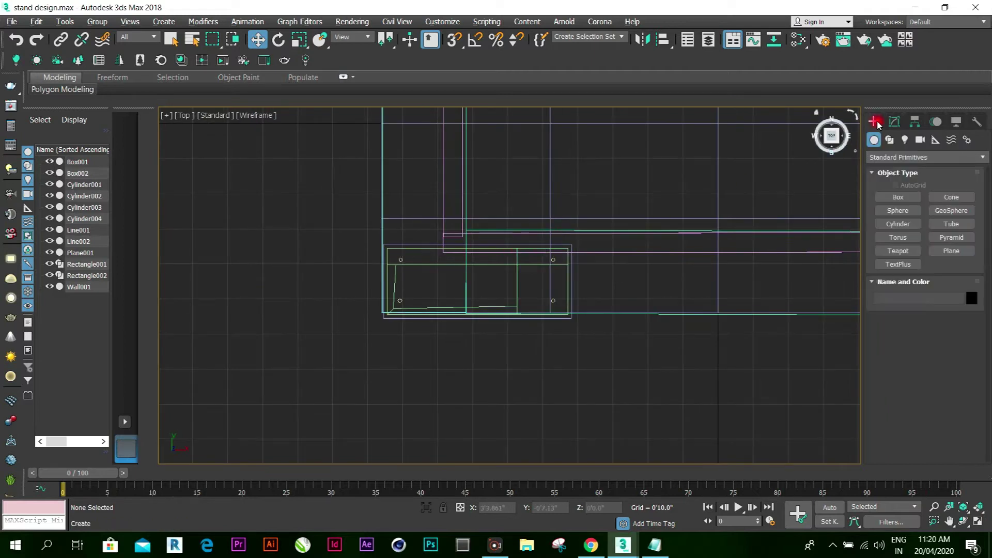
click(964, 225)
drag(350, 251, 354, 251)
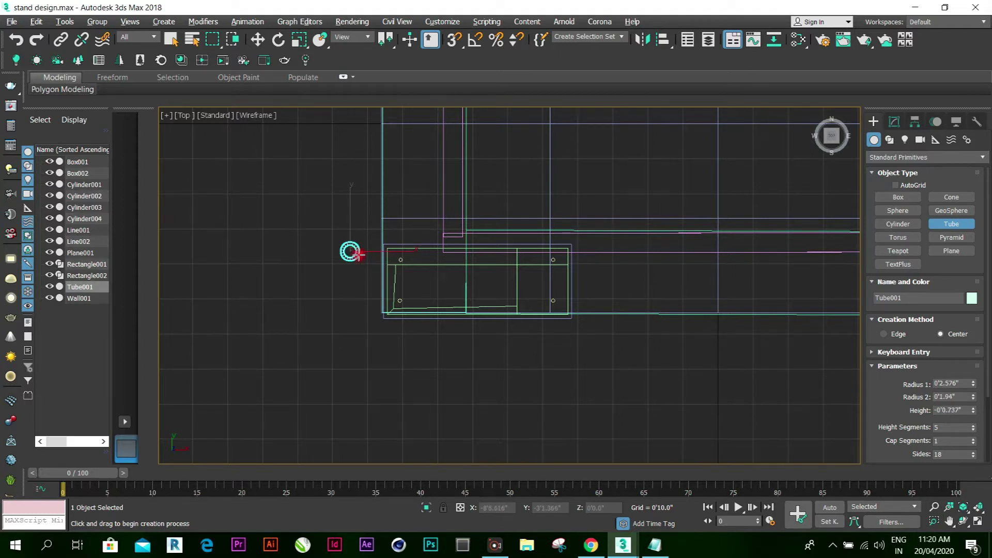
right_click(358, 254)
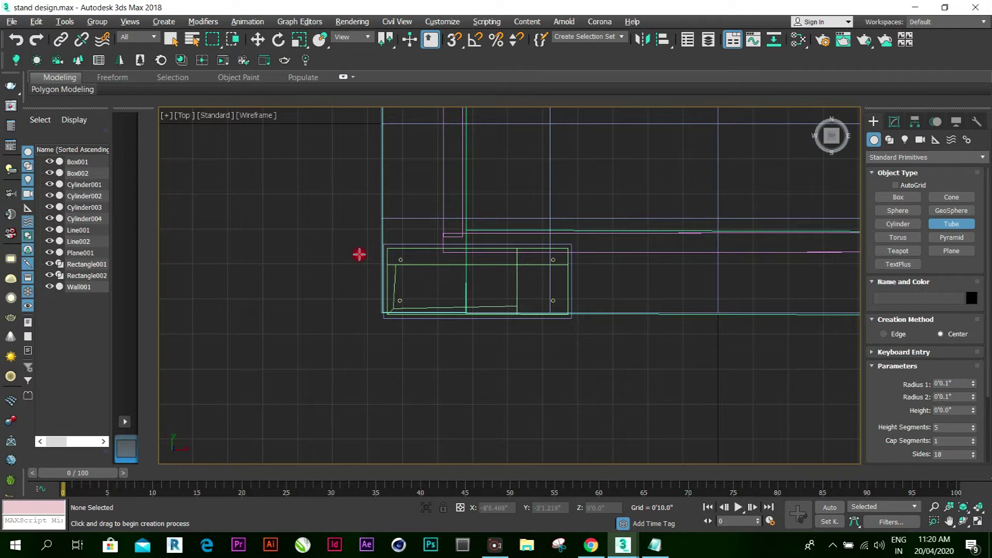
drag(340, 266, 349, 272)
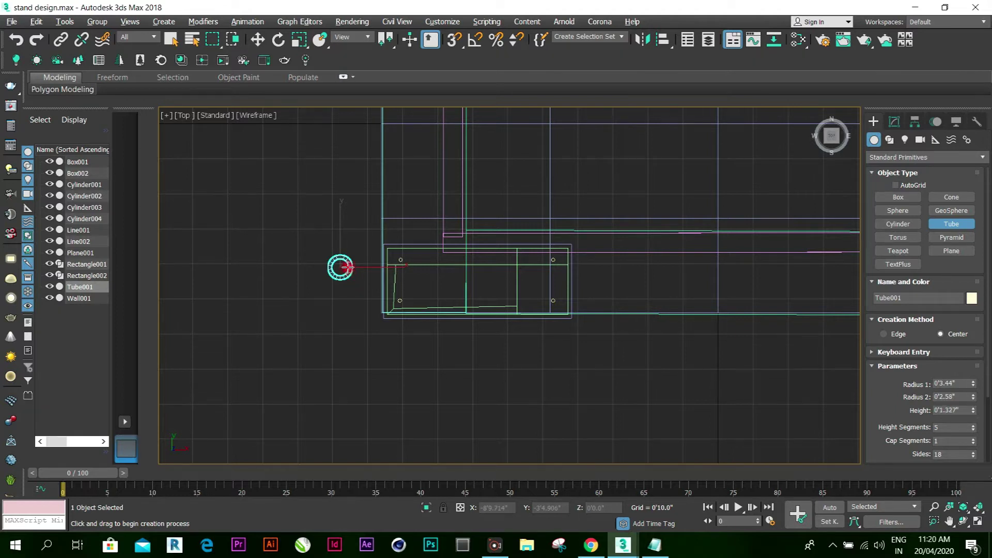
key(w)
Create a plane about 0'4.7" long and 0'4.6" wide with 4 by 4 segments over the tube's opening
click(952, 252)
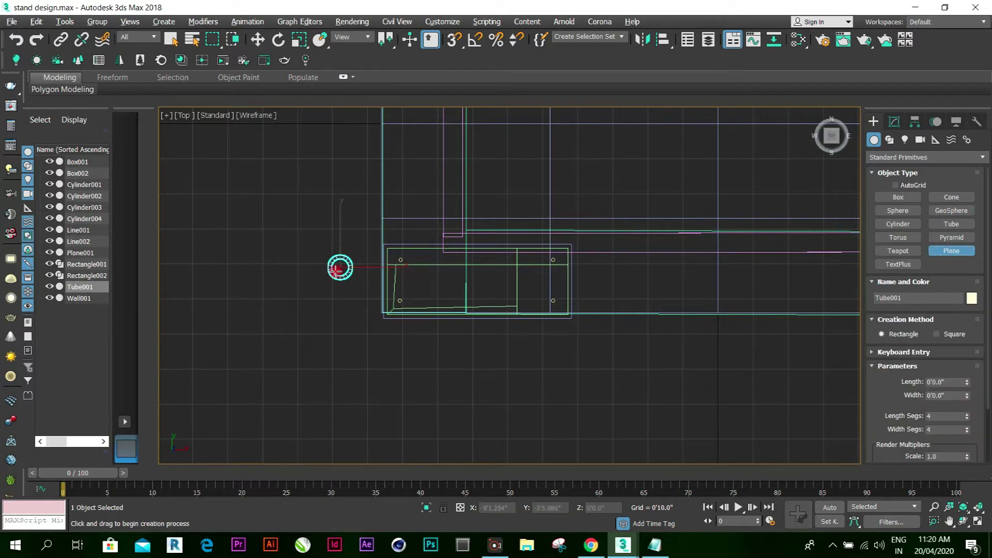
scroll(339, 270, up, 4)
scroll(339, 269, up, 2)
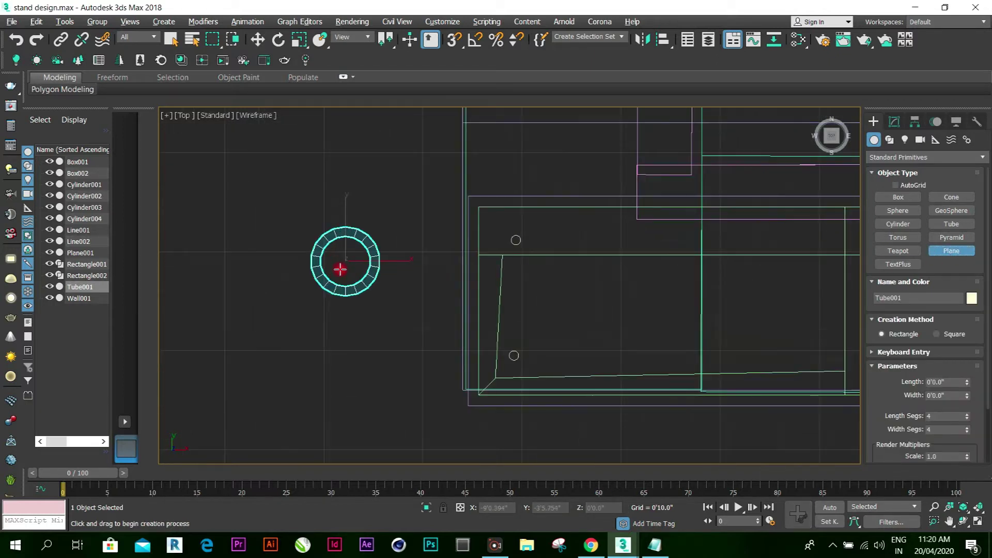
click(952, 255)
click(951, 198)
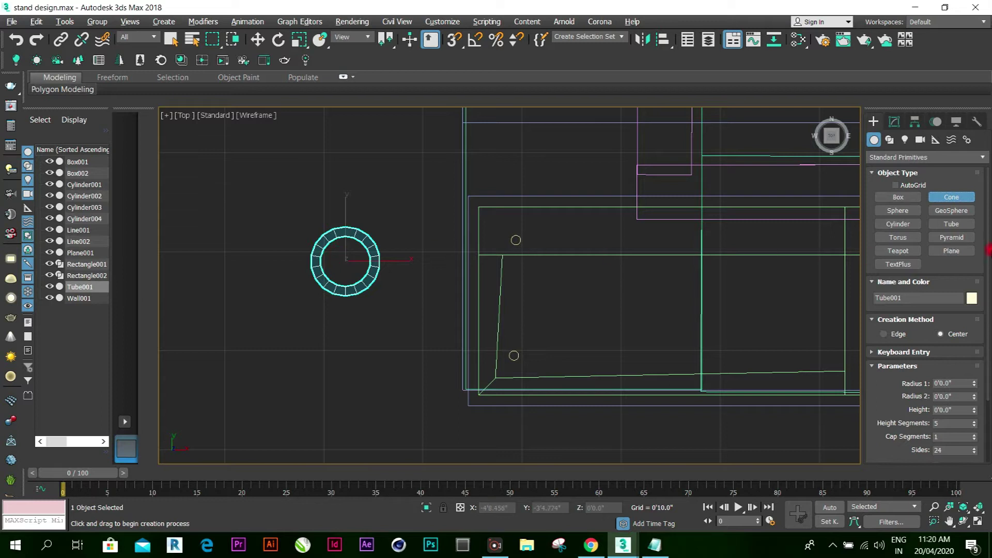
click(951, 250)
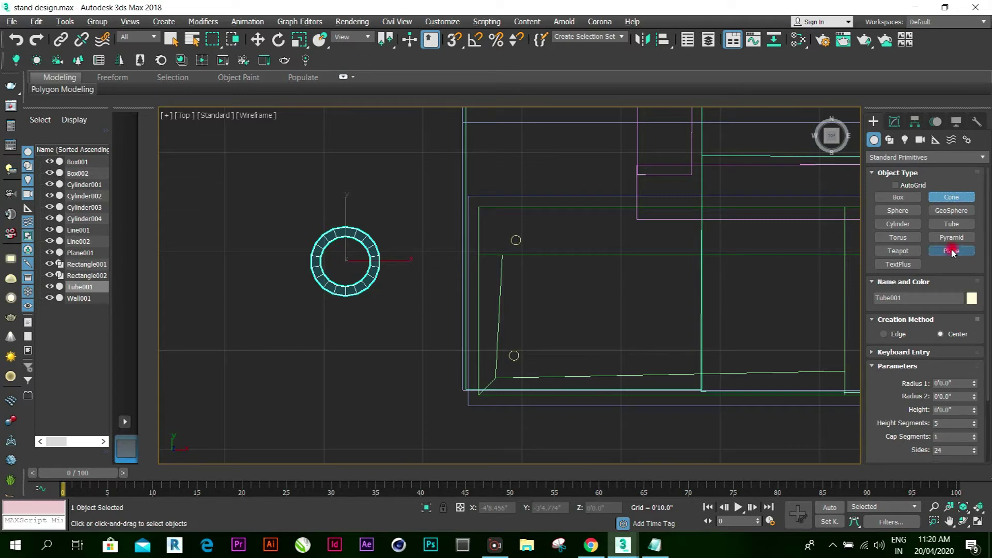
scroll(336, 266, up, 5)
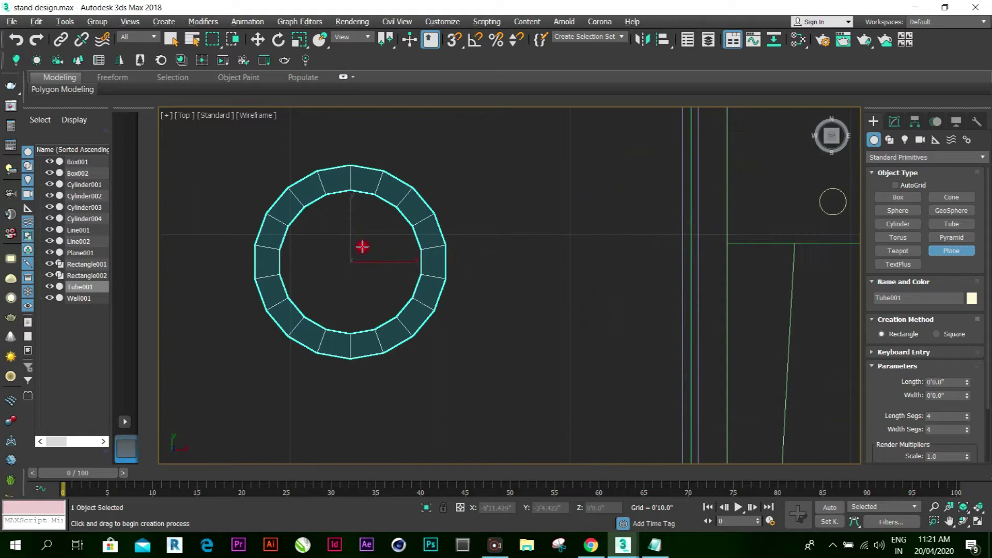
drag(285, 203, 414, 334)
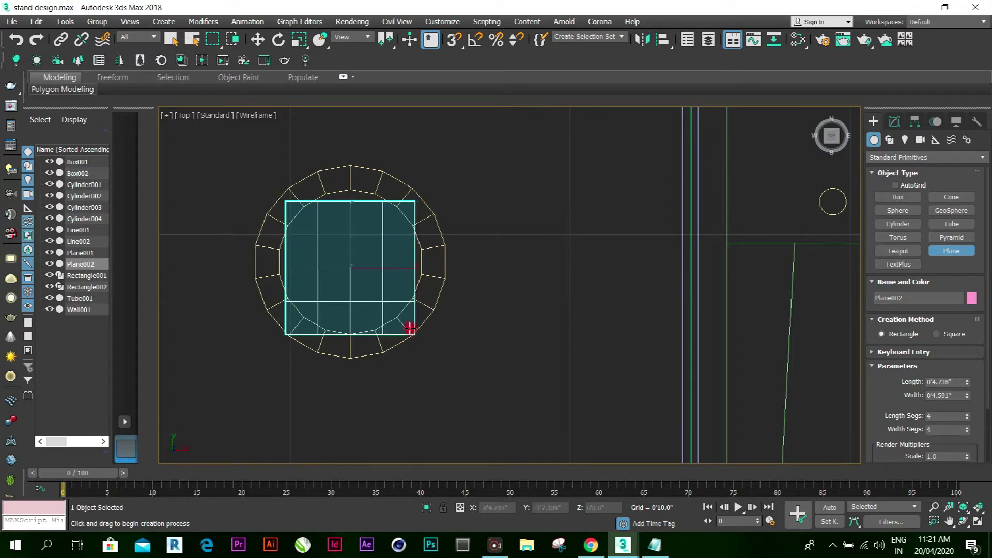
Convert the plane over the tube's opening to an Editable Poly
key(w)
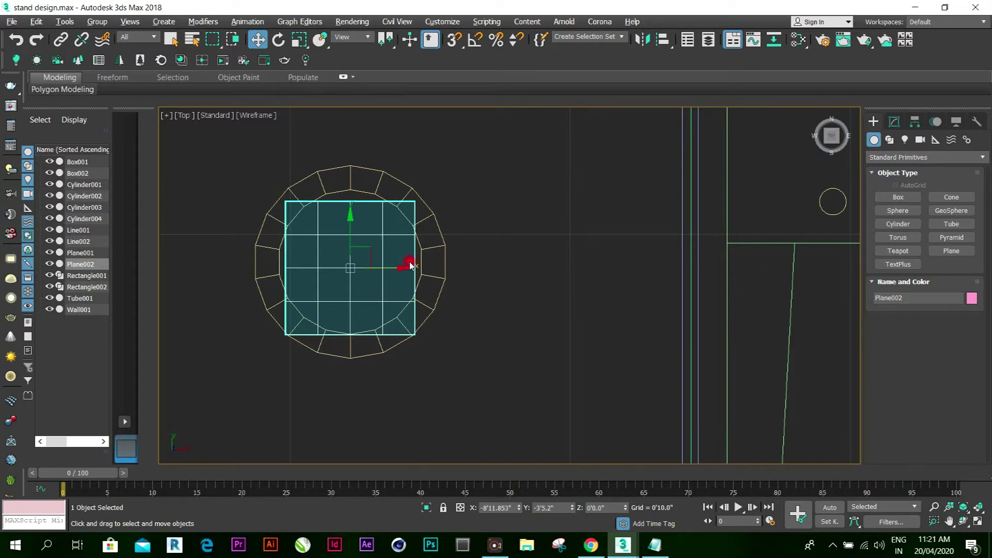
right_click(395, 239)
mouse_move(469, 376)
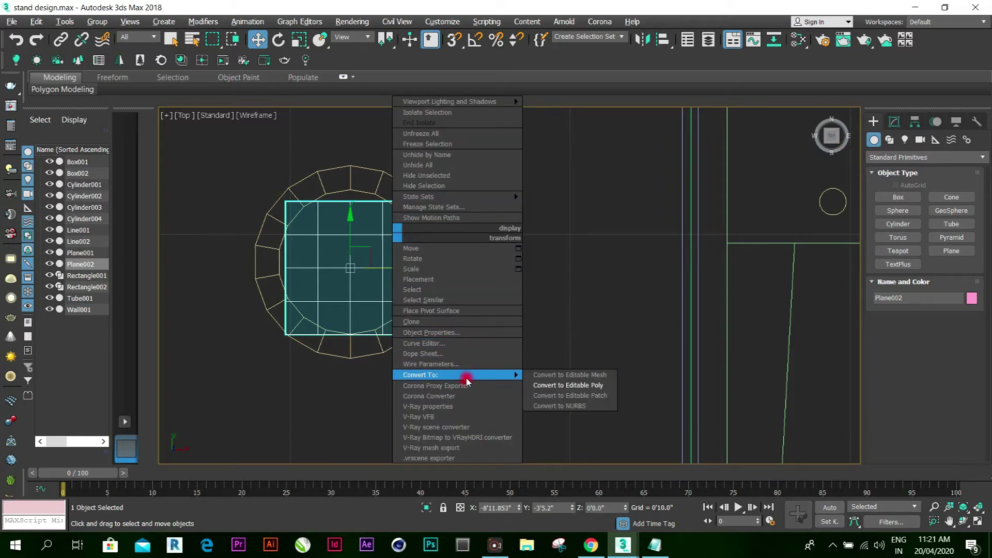
click(570, 385)
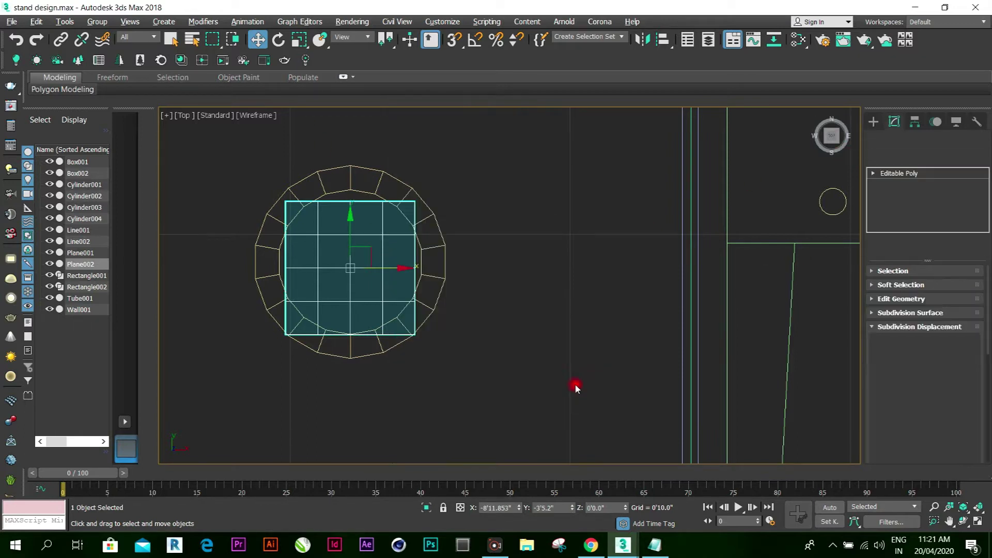
Move the three middle vertices of the plane's back edge and of its left edge outward onto the tube's ring in top view
click(873, 173)
click(898, 186)
click(406, 199)
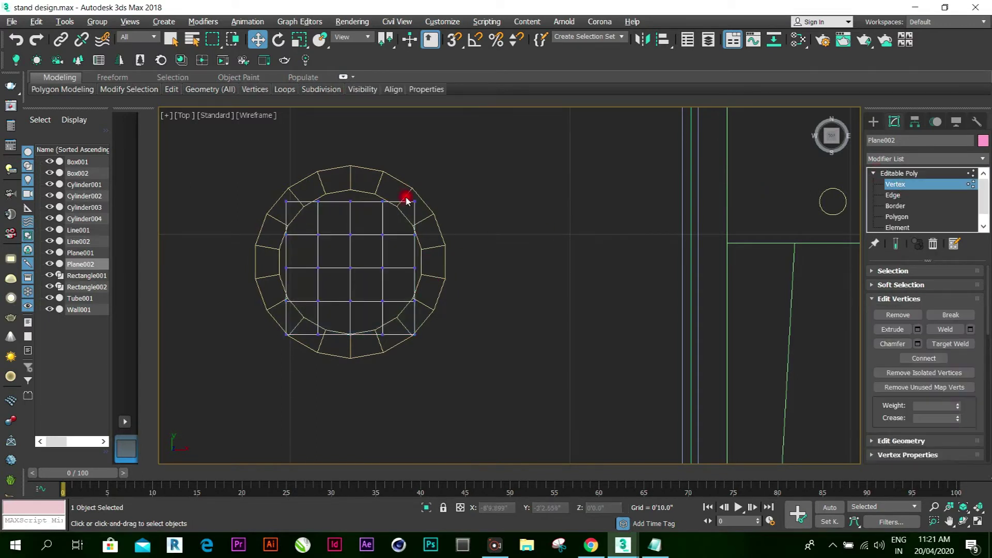
drag(388, 213, 299, 184)
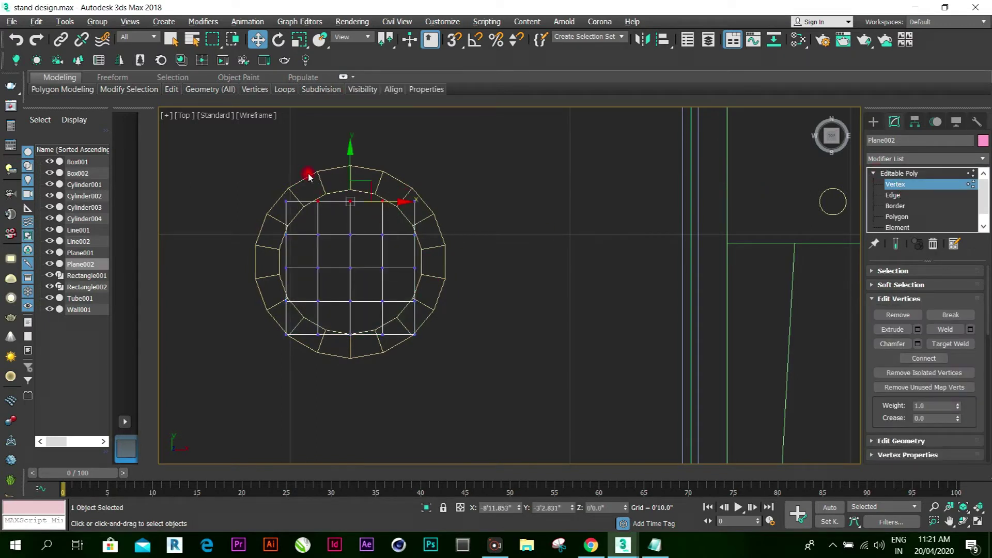
drag(350, 150, 351, 134)
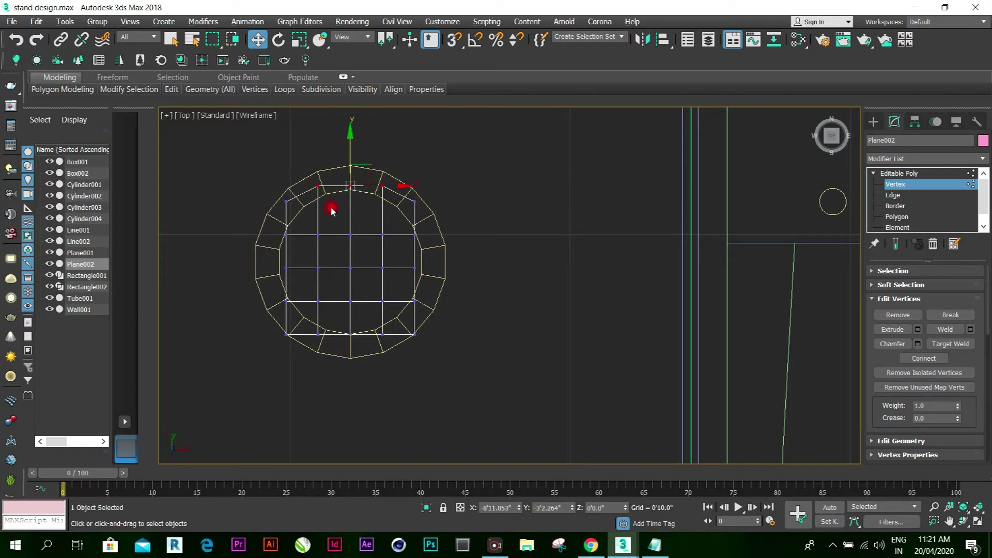
drag(297, 310, 292, 267)
drag(278, 222, 279, 222)
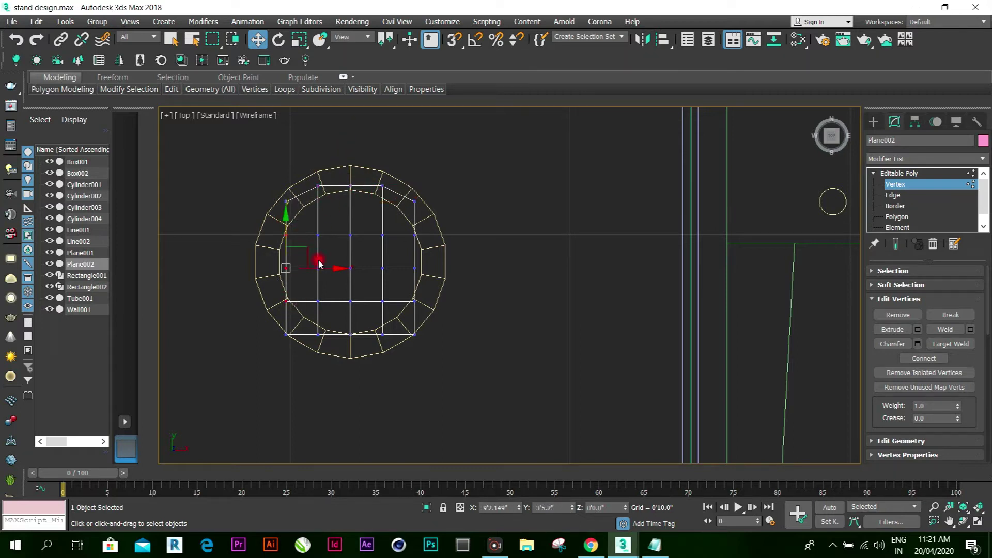
drag(336, 270, 319, 305)
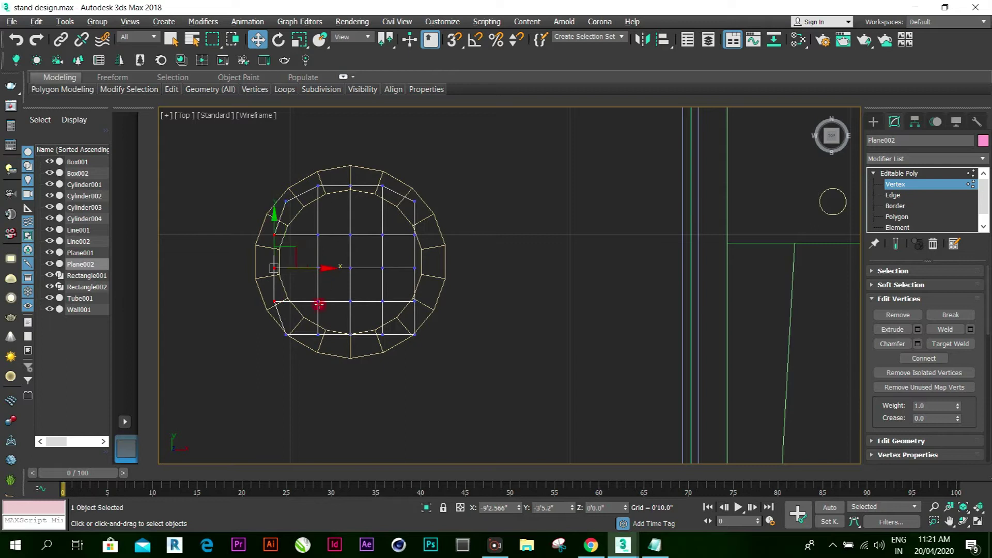
Pull the plane's front corner vertices inward and its right-edge middle vertices outward to round it within the tube's ring
drag(293, 355, 293, 272)
drag(408, 321, 407, 232)
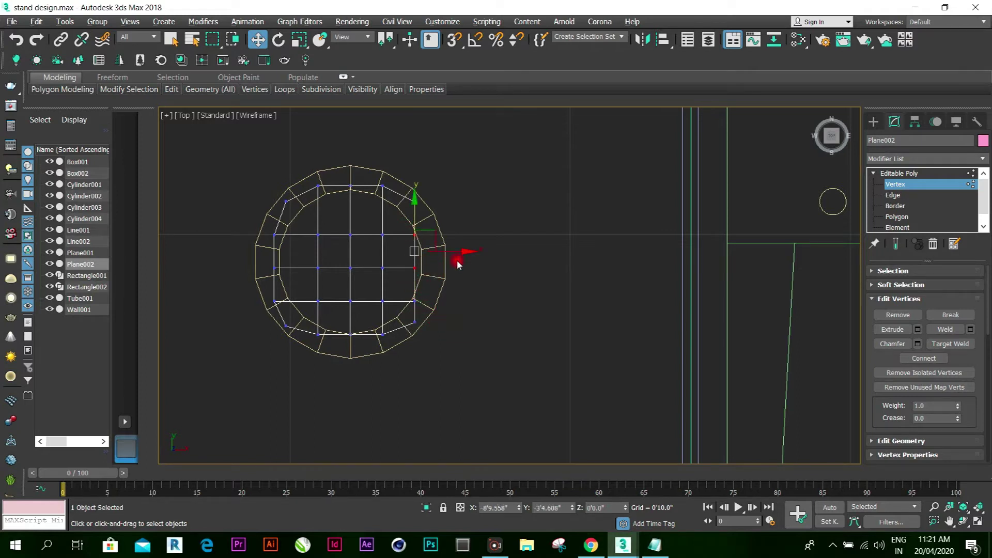
drag(467, 253, 477, 250)
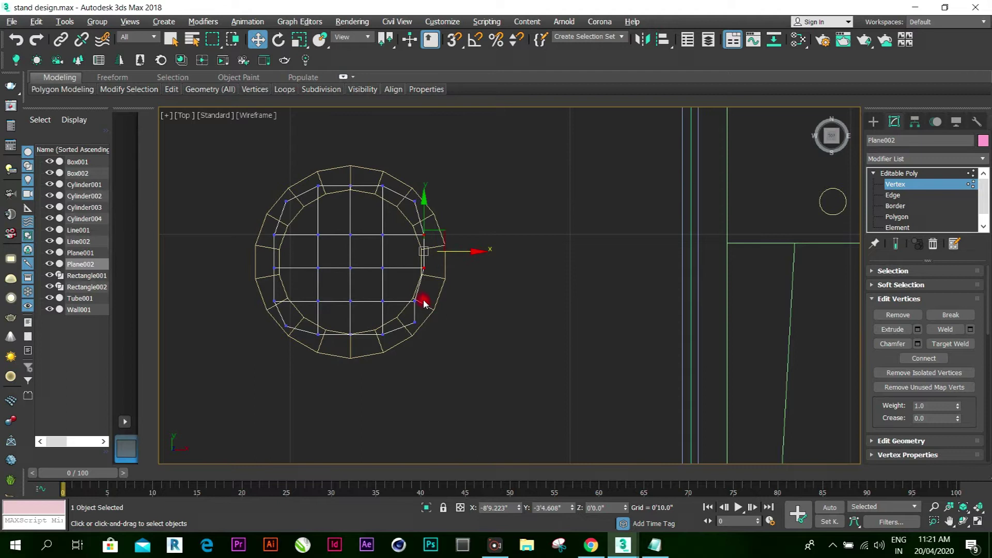
click(408, 293)
drag(404, 293, 460, 300)
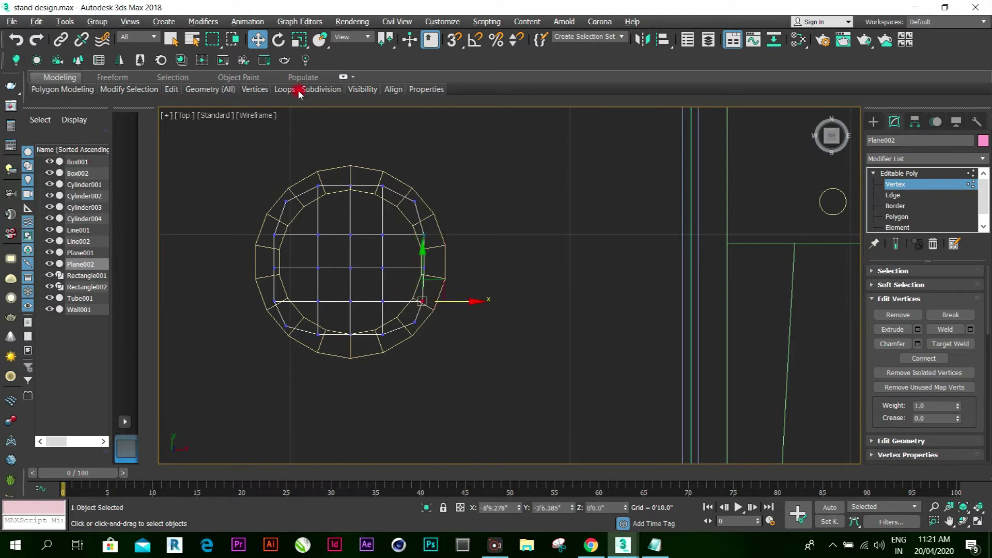
click(909, 174)
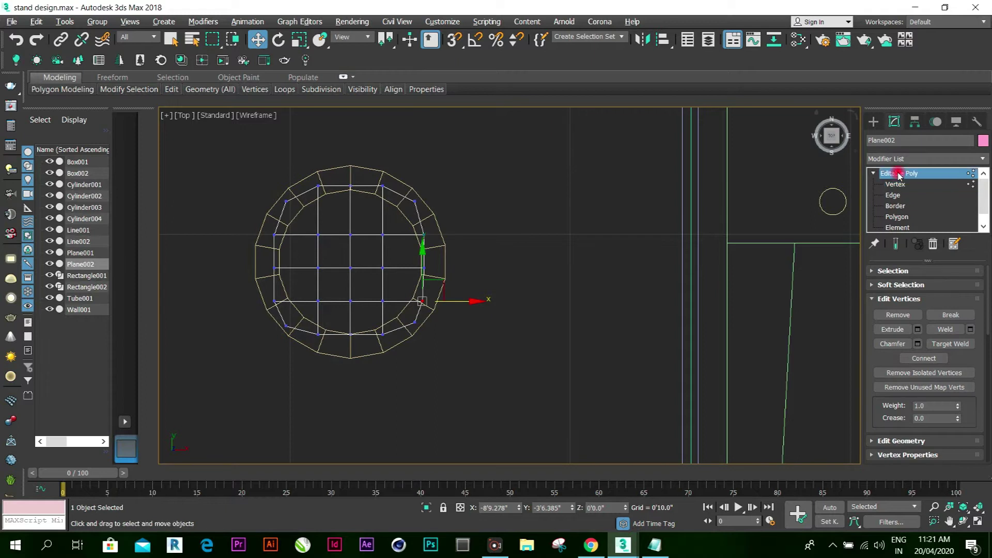
Raise the rounded plane inside the tube to a Z height of about 0'0.2" in front view
click(976, 511)
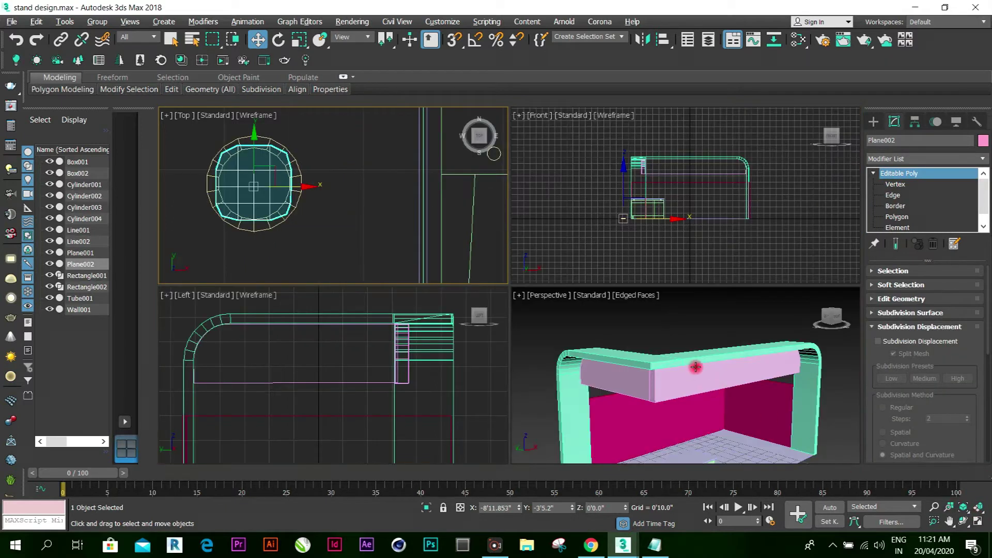
scroll(666, 328, down, 3)
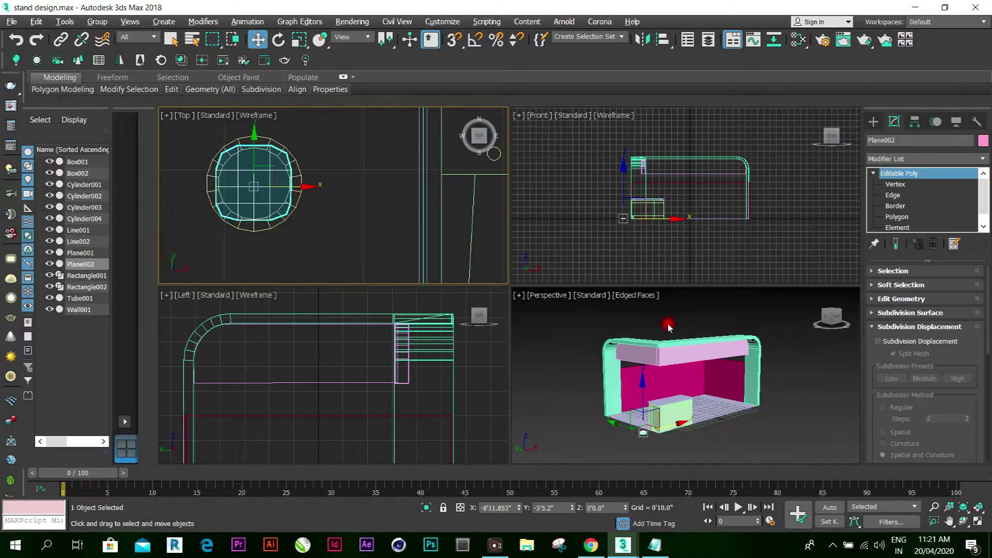
click(773, 211)
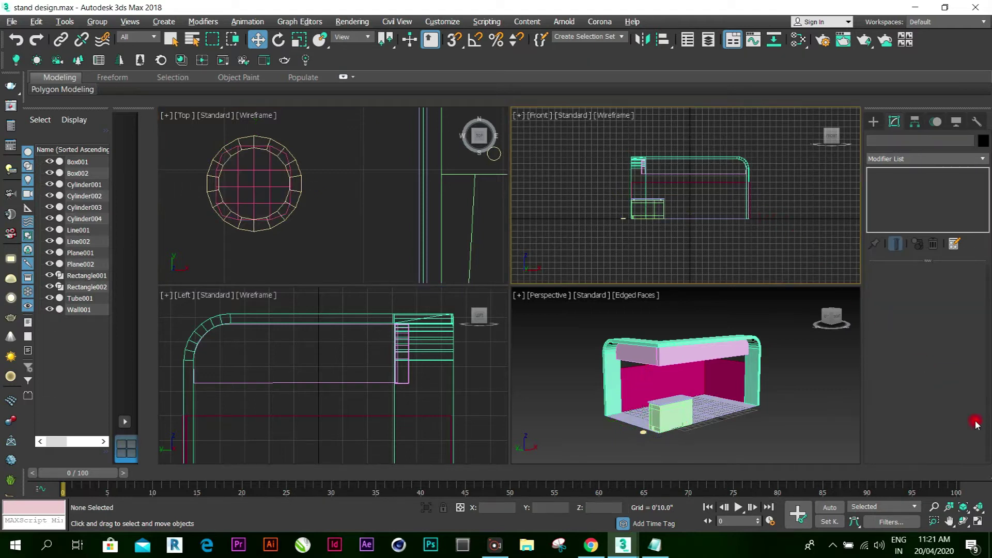
click(978, 521)
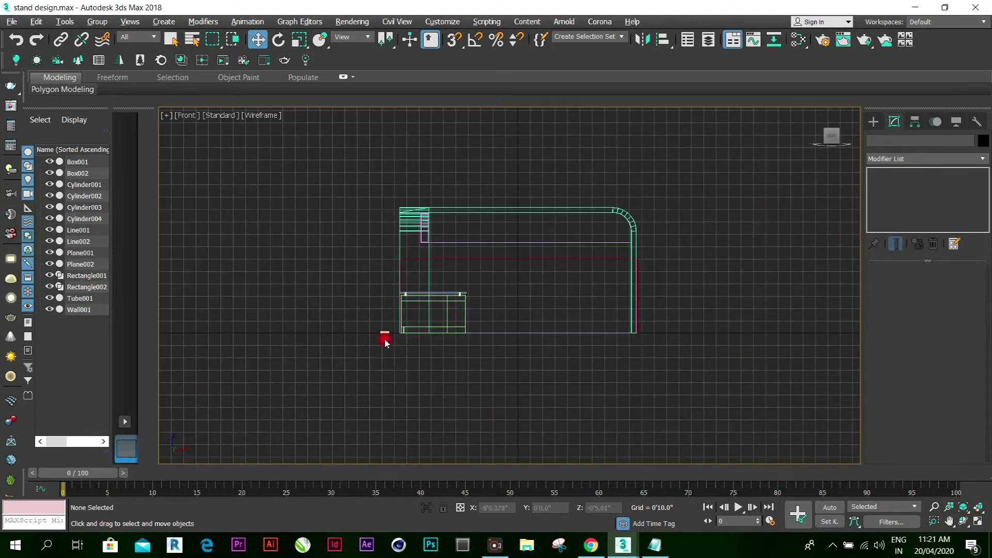
scroll(384, 342, up, 6)
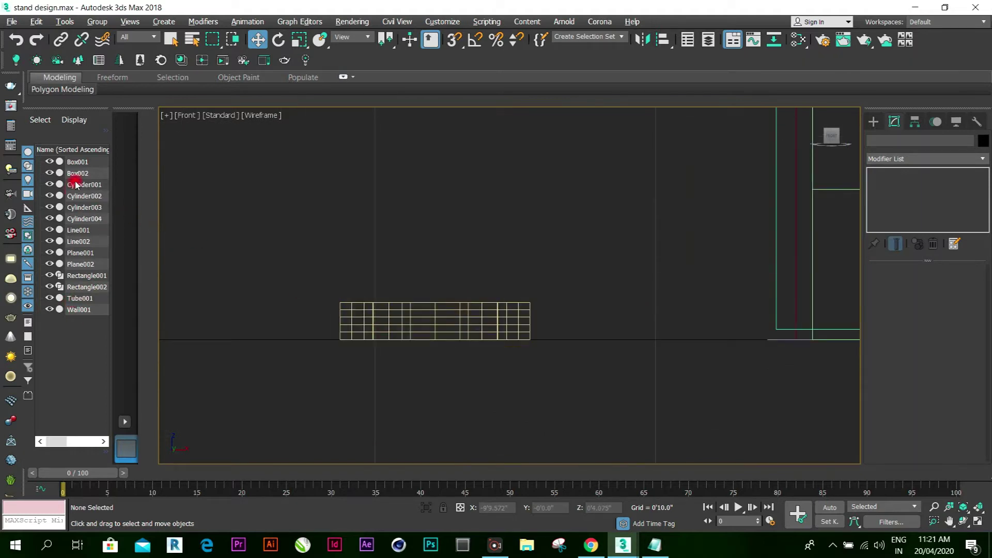
click(87, 254)
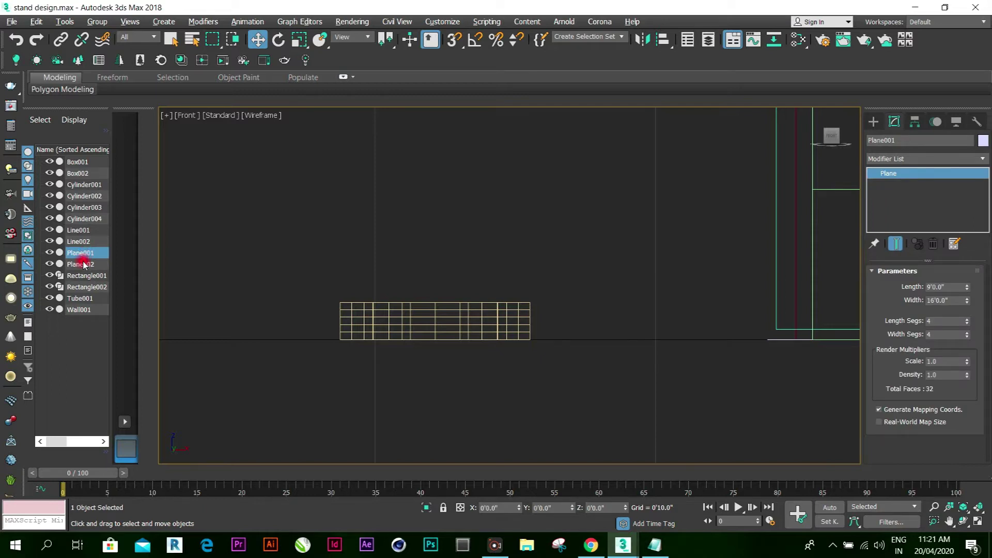
click(83, 265)
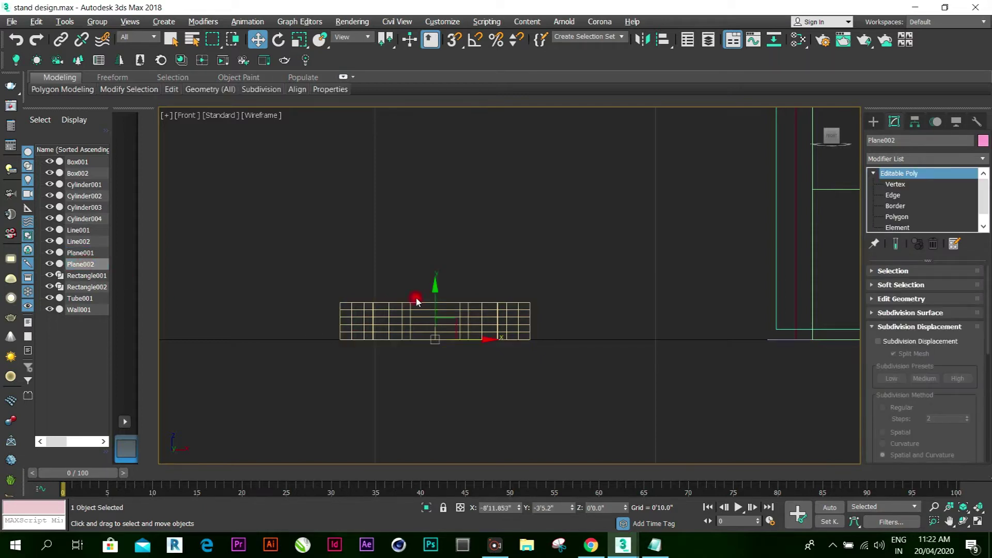
mouse_move(435, 290)
mouse_down()
mouse_move(436, 281)
mouse_move(442, 291)
mouse_up()
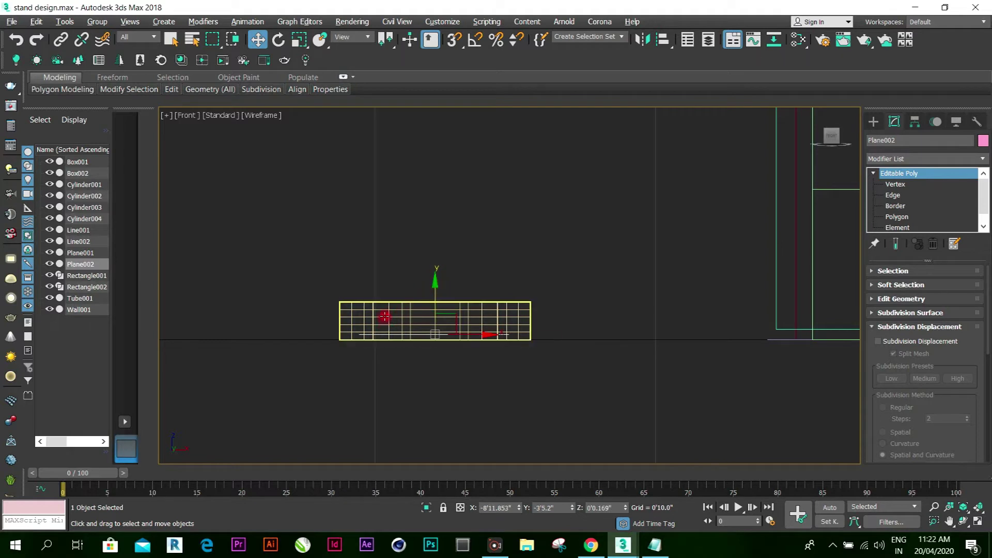
click(279, 295)
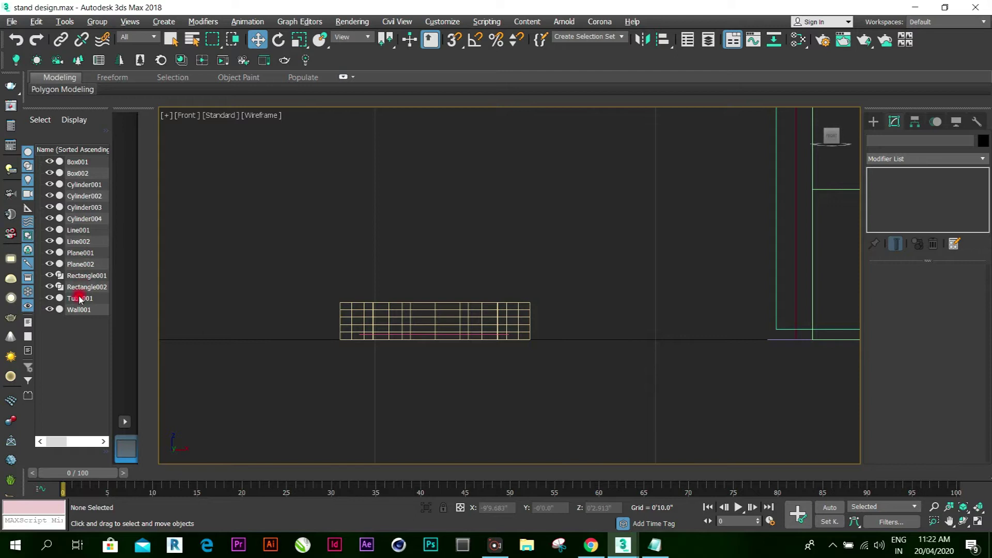
Group the tube with its rounded plane, leaving the large floor plane out of the selection
click(77, 298)
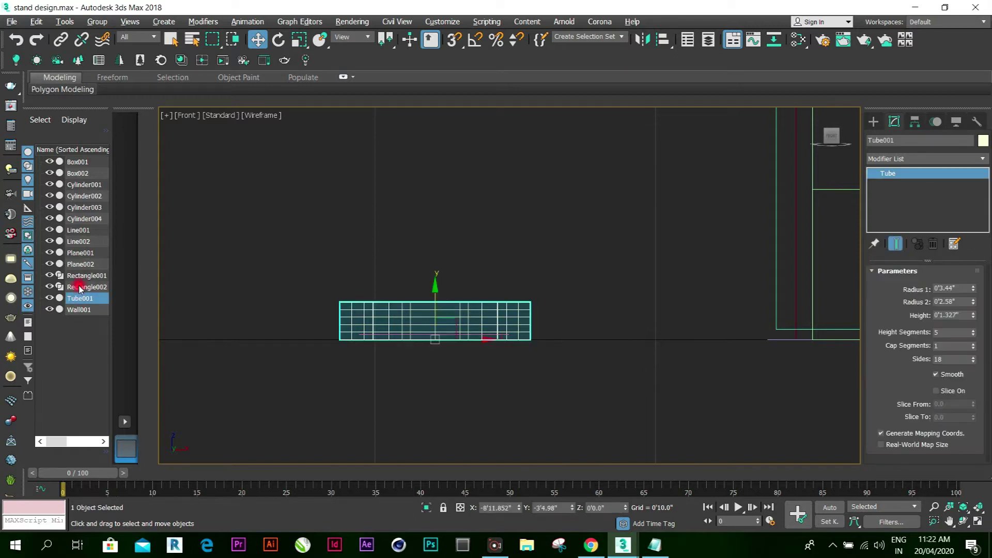
ctrl+click(80, 264)
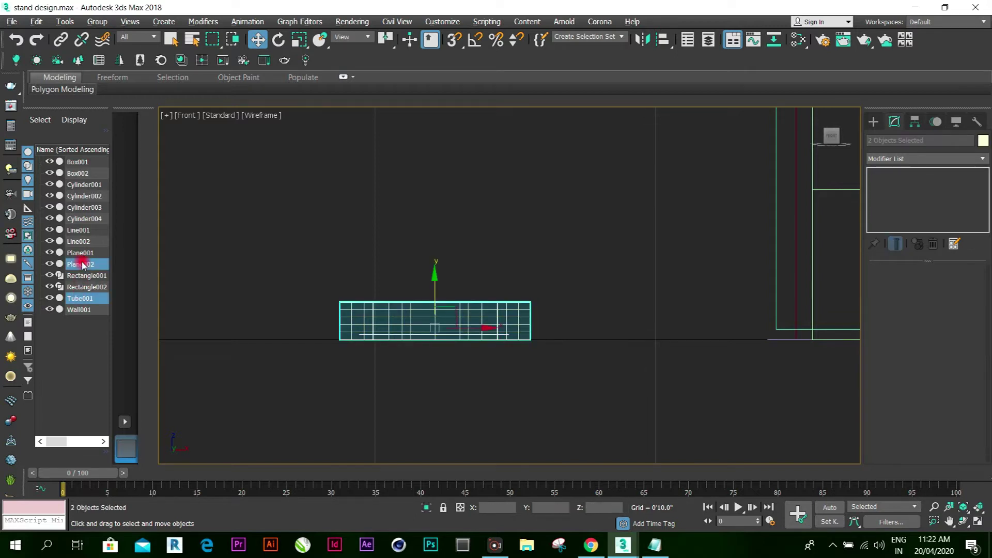
ctrl+click(78, 255)
ctrl+click(79, 255)
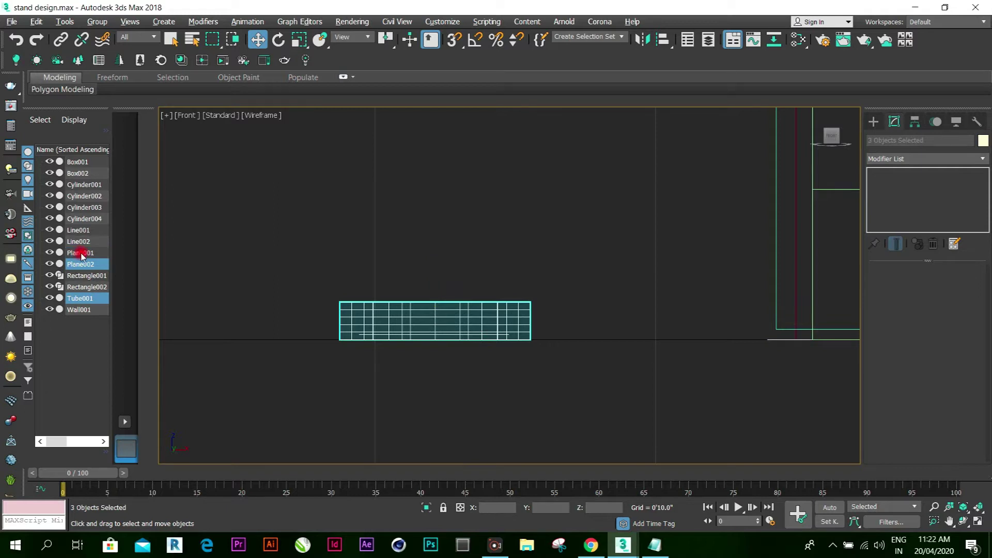
click(97, 22)
click(114, 44)
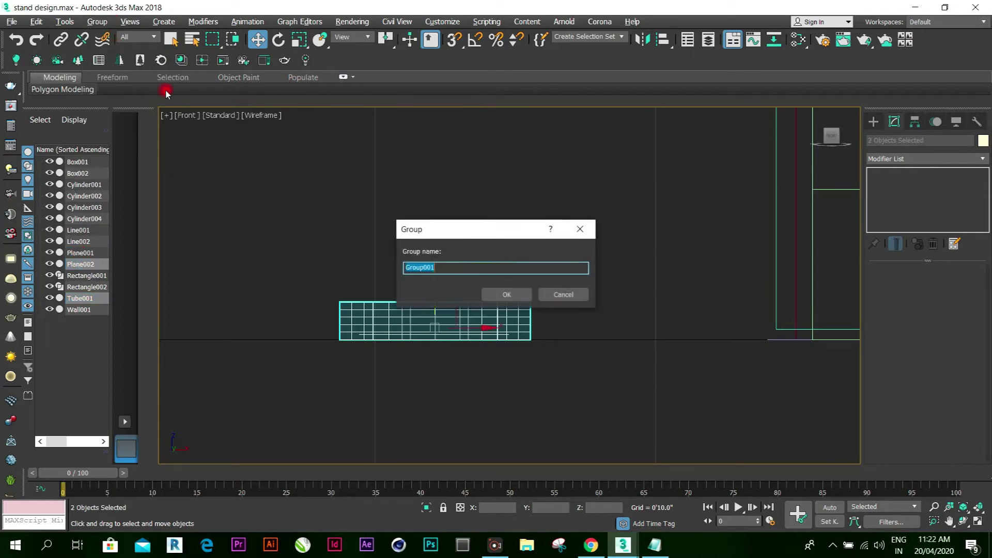
click(505, 293)
Move the tube-and-plane group under the stand's canopy, to about X -7'3.2" and Z 8'0.9"
scroll(464, 301, down, 10)
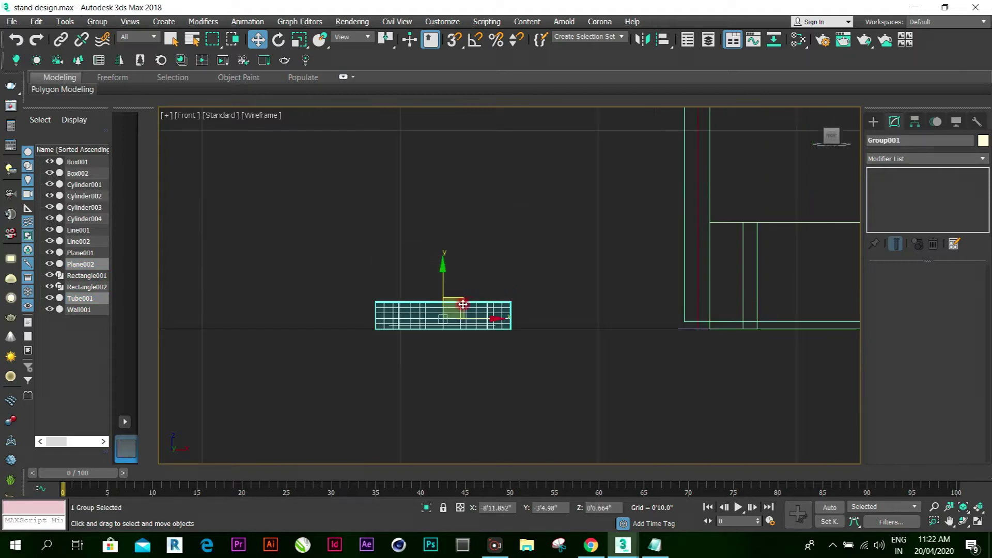
scroll(498, 303, down, 3)
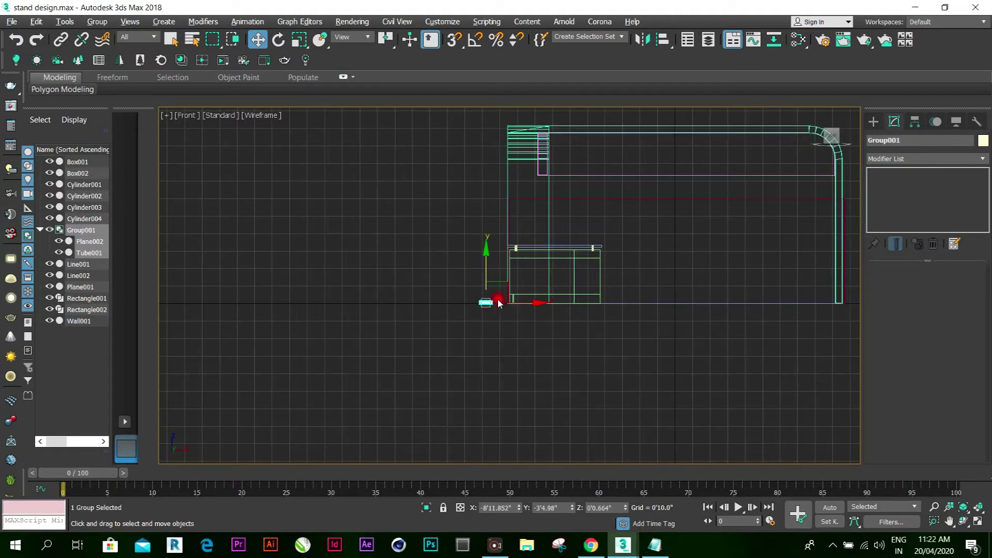
drag(485, 254, 496, 124)
scroll(558, 117, up, 8)
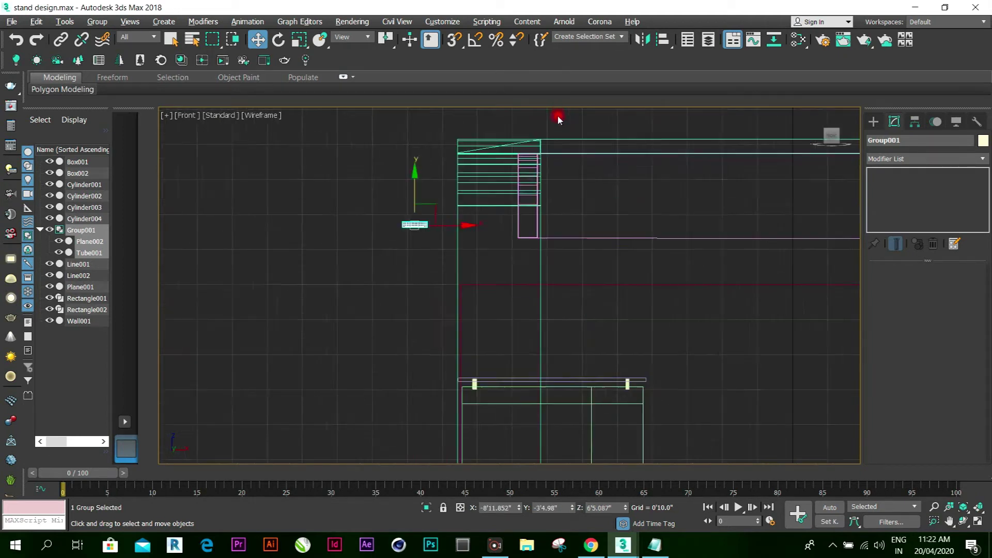
drag(326, 332, 471, 294)
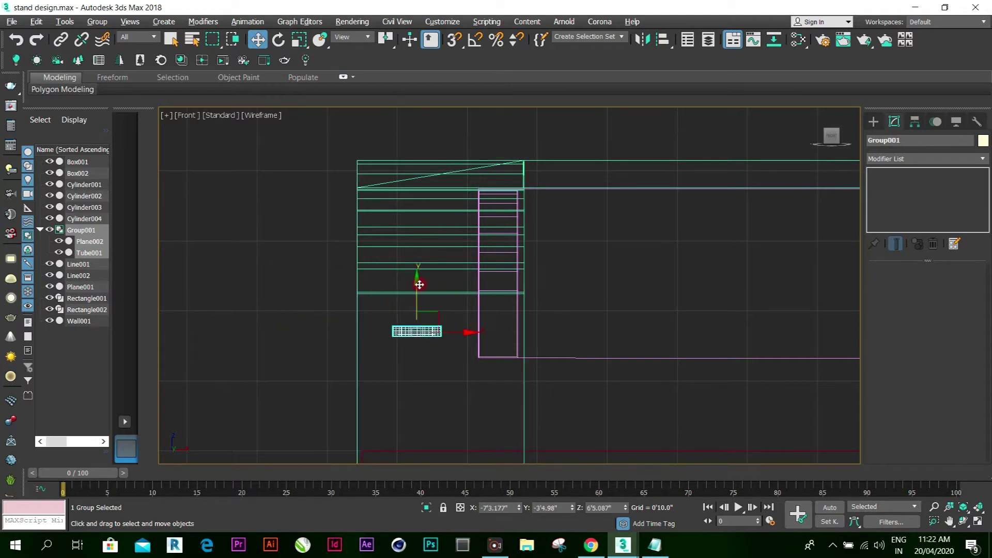
drag(416, 282, 409, 144)
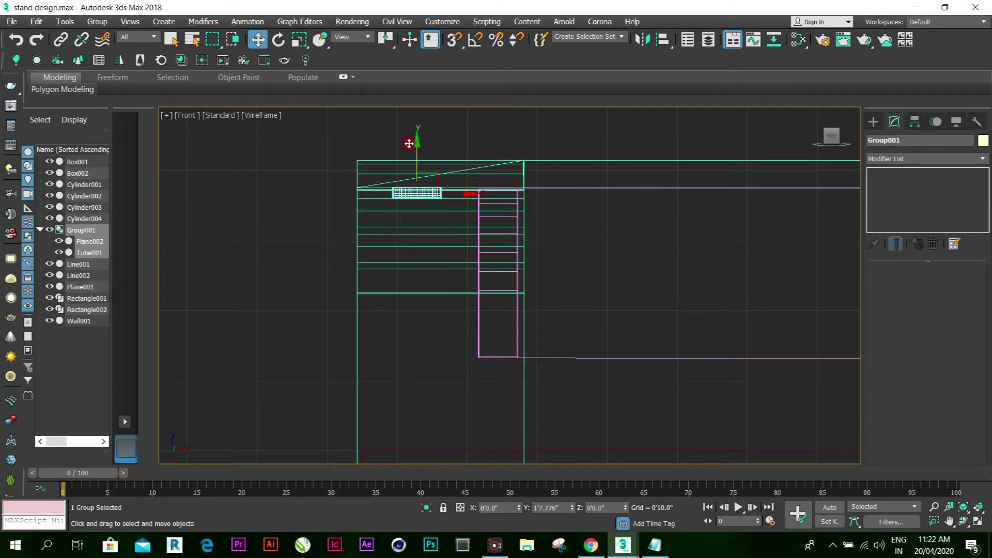
Shift the tube-and-plane group along the canopy's underside to about Y -3'8.4" in left view
click(974, 521)
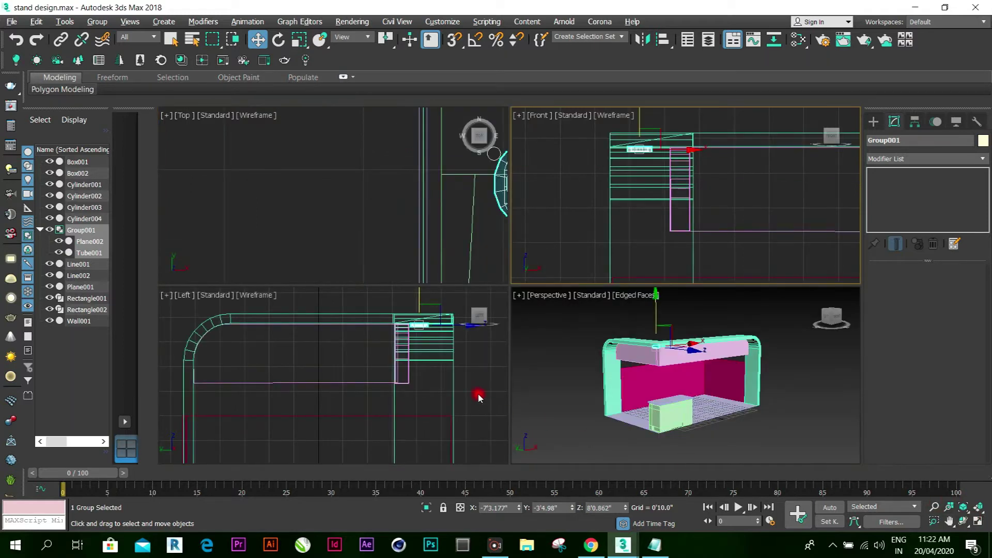
click(478, 395)
click(979, 522)
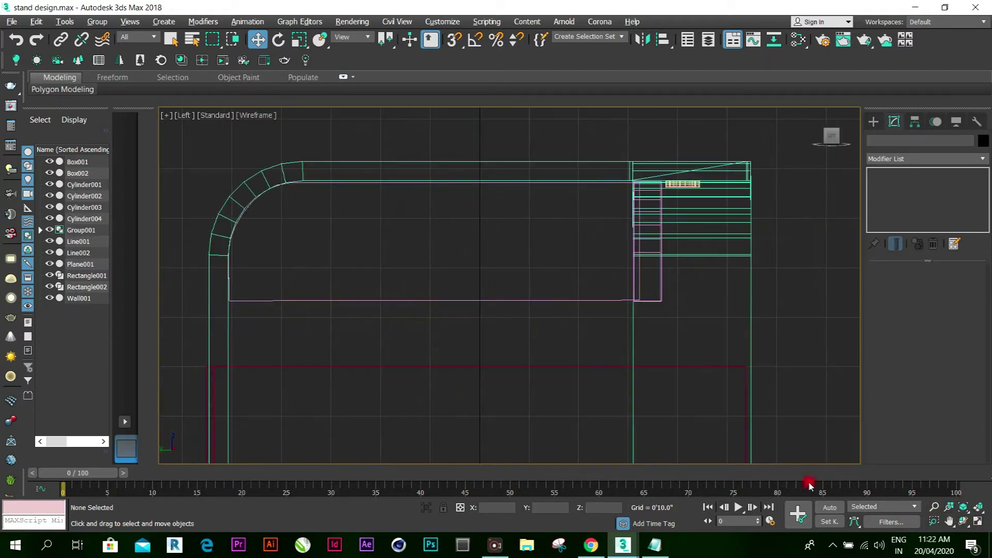
scroll(773, 186, up, 6)
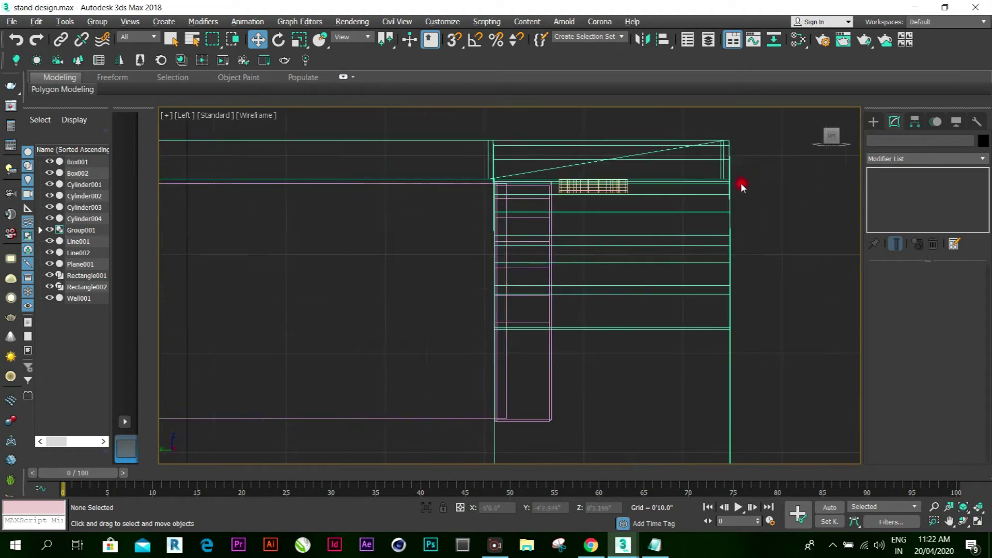
click(558, 187)
drag(585, 192, 634, 191)
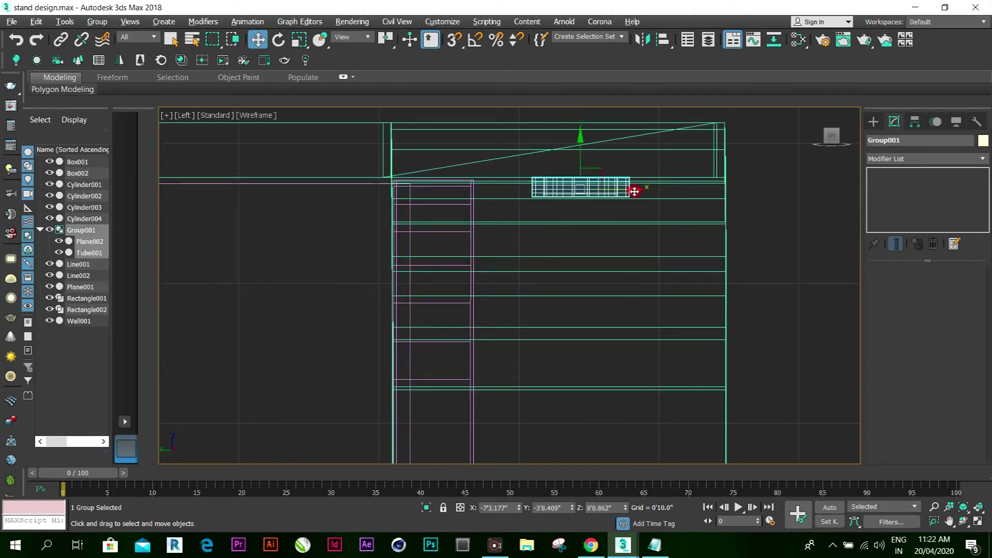
click(977, 521)
click(400, 198)
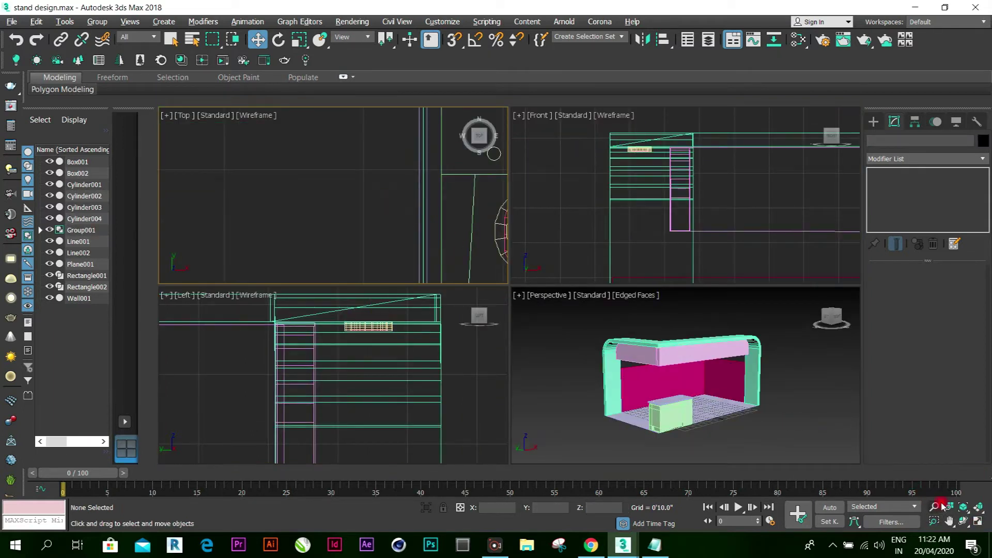
Move the tube-and-plane group along X to about -7'0.7" in top view, over the corner counter
click(977, 522)
scroll(515, 262, up, 3)
scroll(508, 255, down, 5)
scroll(501, 255, up, 5)
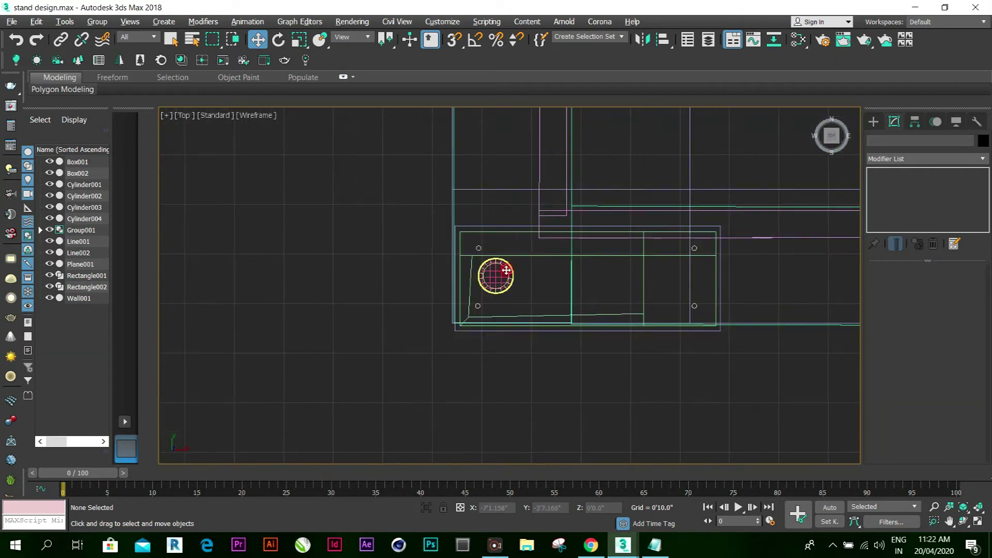
click(506, 270)
drag(549, 278, 562, 274)
scroll(556, 275, down, 3)
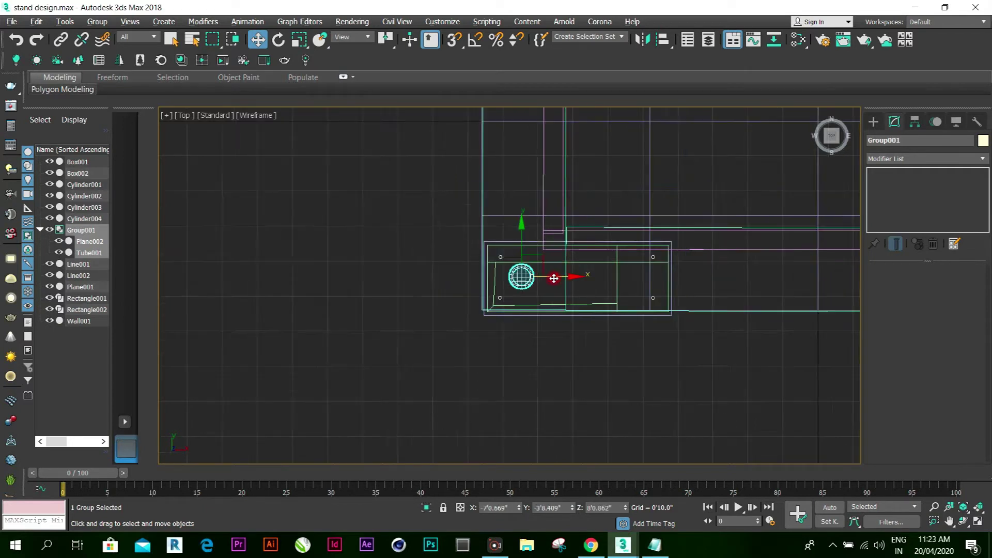
Clone the corner fixture group as a copy and move it along the canopy's side arm to about Y -1'6.9"
click(39, 230)
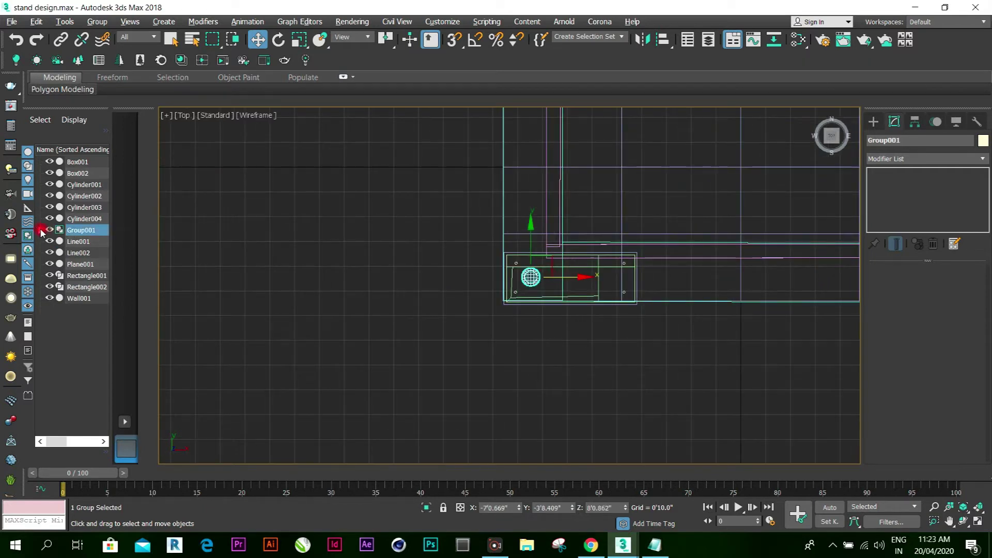
right_click(71, 231)
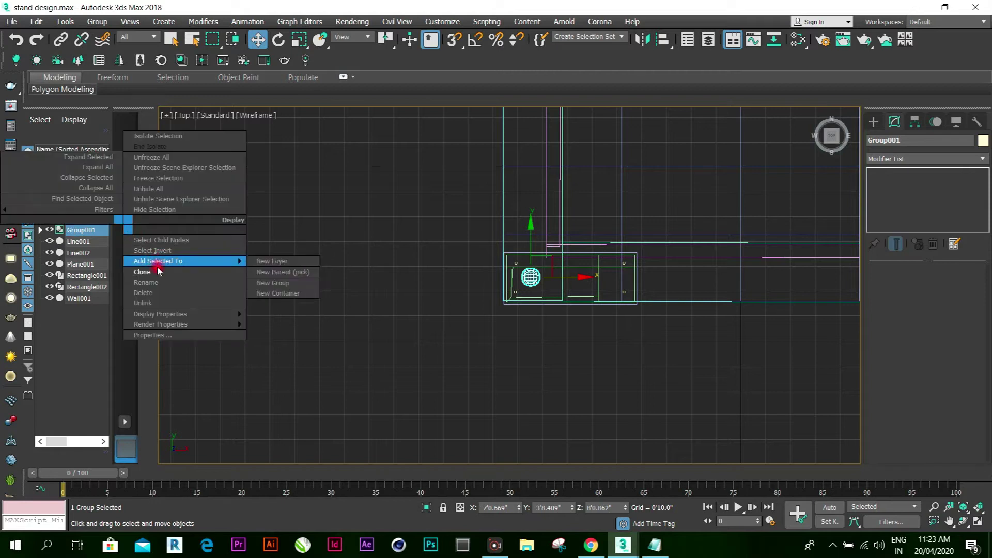
click(115, 270)
click(454, 320)
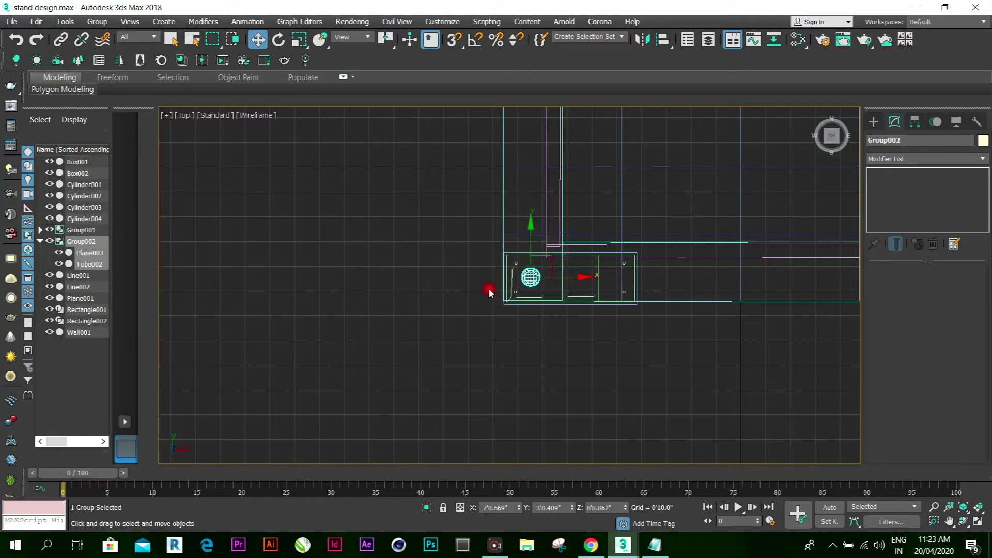
drag(530, 226, 535, 109)
scroll(532, 152, down, 2)
scroll(537, 129, down, 2)
scroll(534, 139, up, 5)
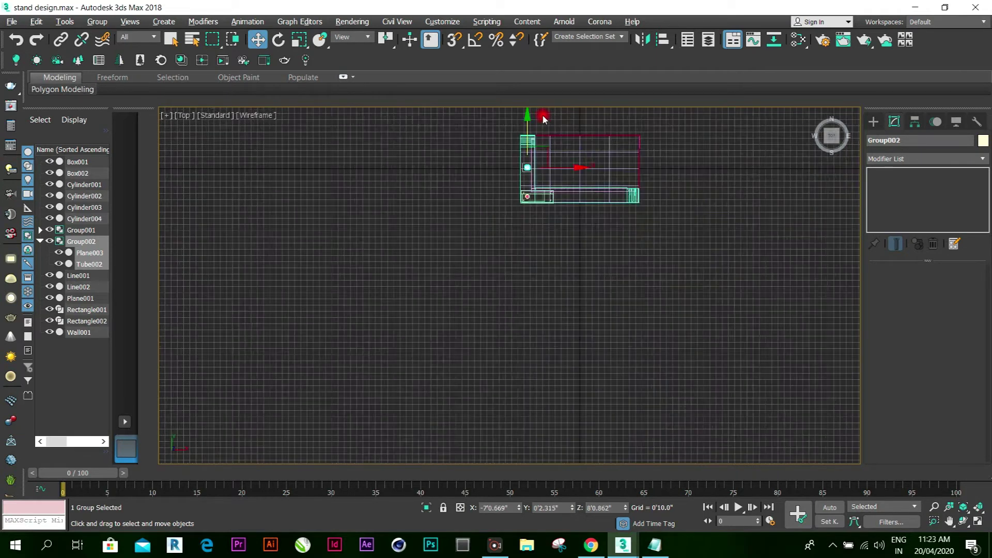
drag(501, 212, 498, 250)
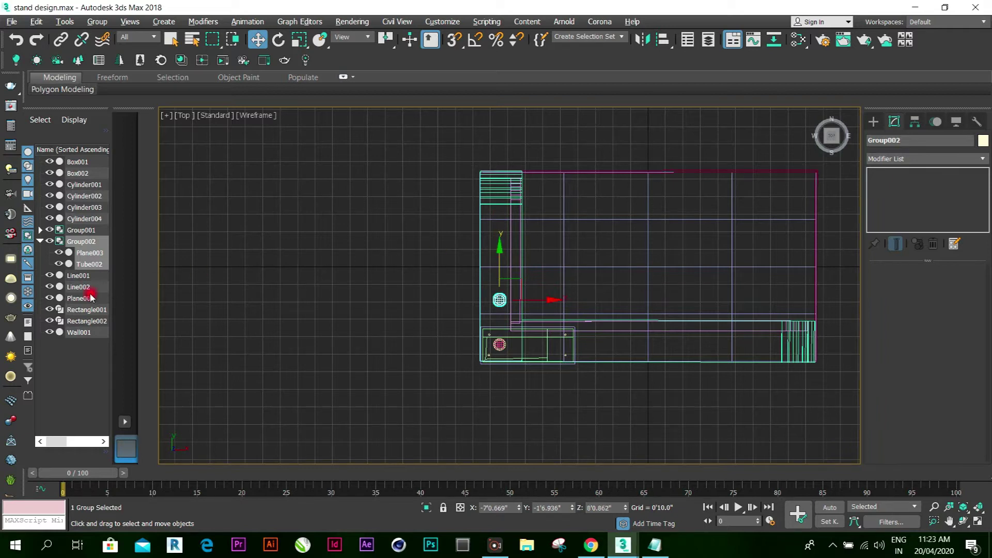
Clone the second fixture as a copy and move it along the side arm to about Y 0'10.9"
right_click(86, 243)
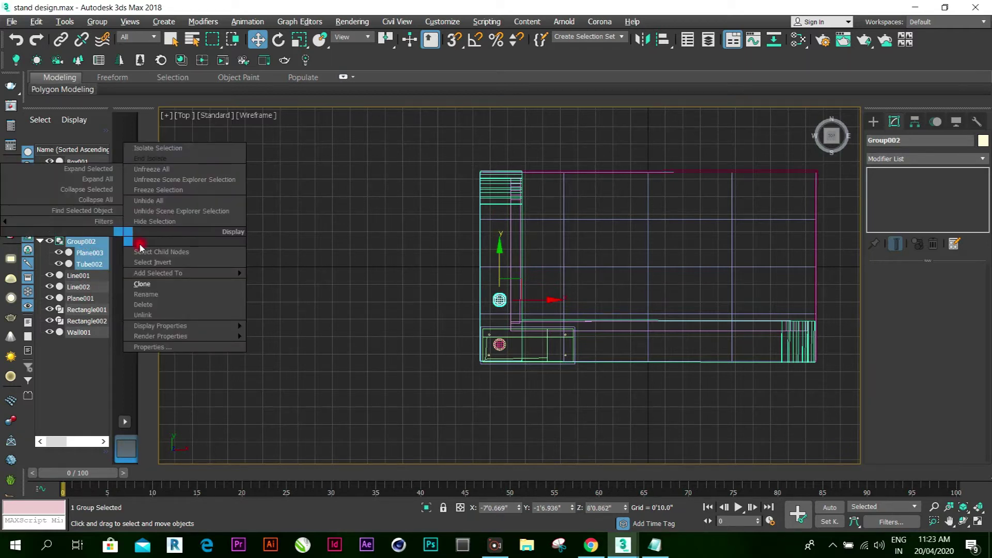
click(155, 284)
click(447, 319)
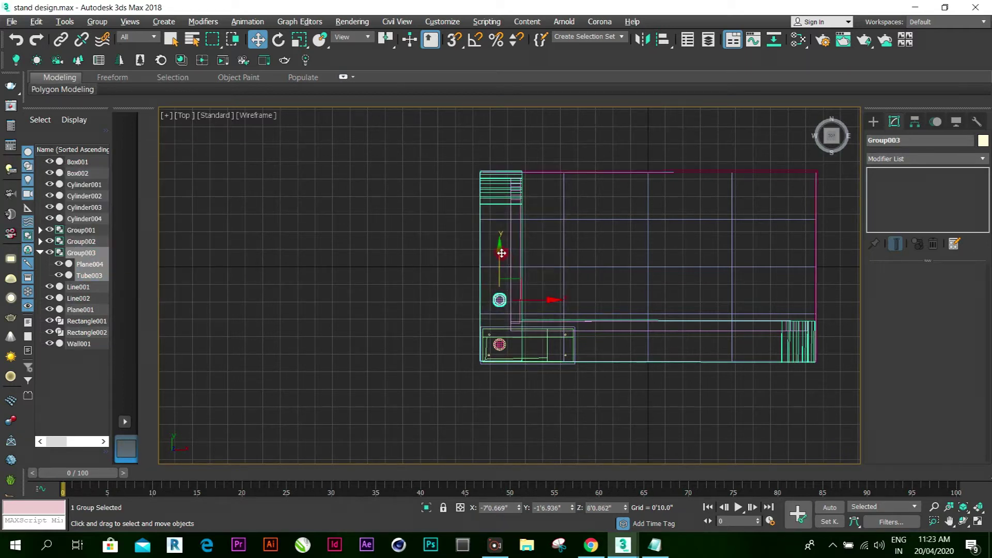
drag(500, 249, 502, 198)
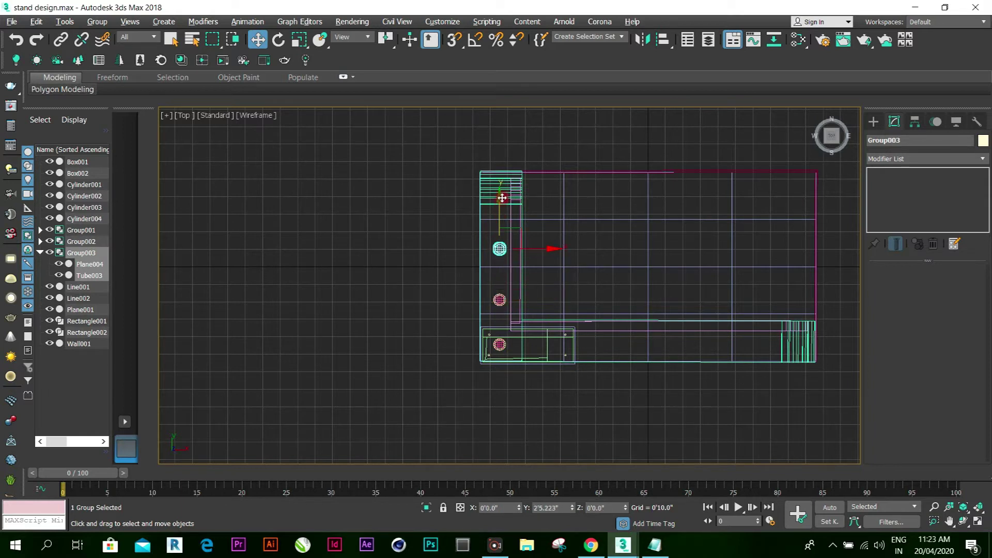
Clone the third fixture as a copy and move it to the side arm's rear end at about Y 3'2.0"
right_click(77, 253)
click(178, 294)
click(432, 325)
click(500, 209)
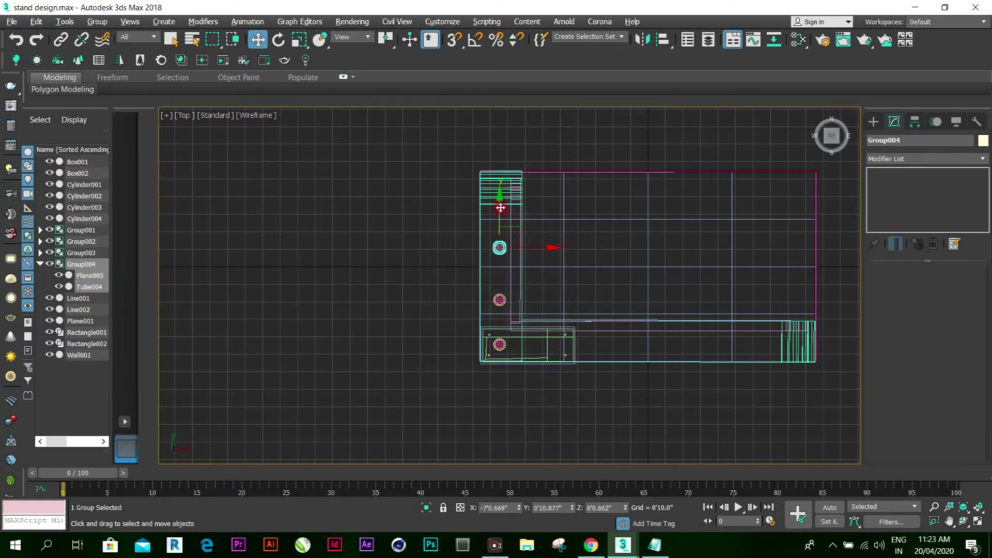
drag(500, 198, 506, 151)
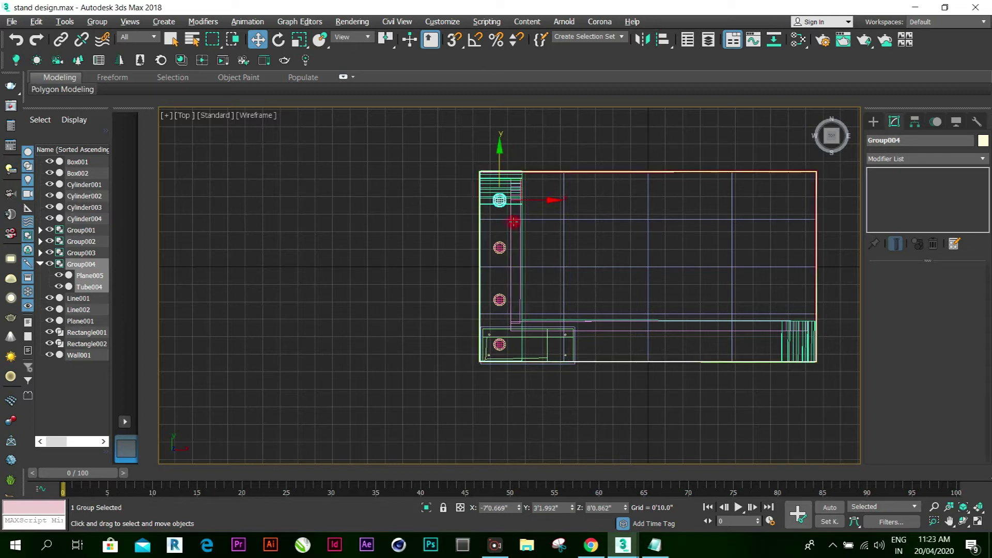
Clone the corner fixture as a copy and move it along the canopy's front arm to about X -4'7.2"
click(500, 345)
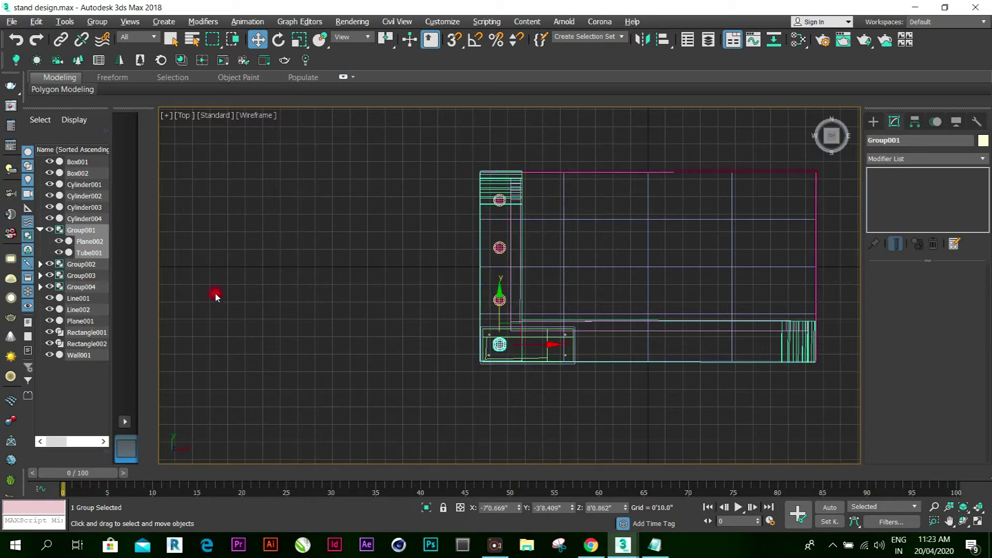
right_click(93, 233)
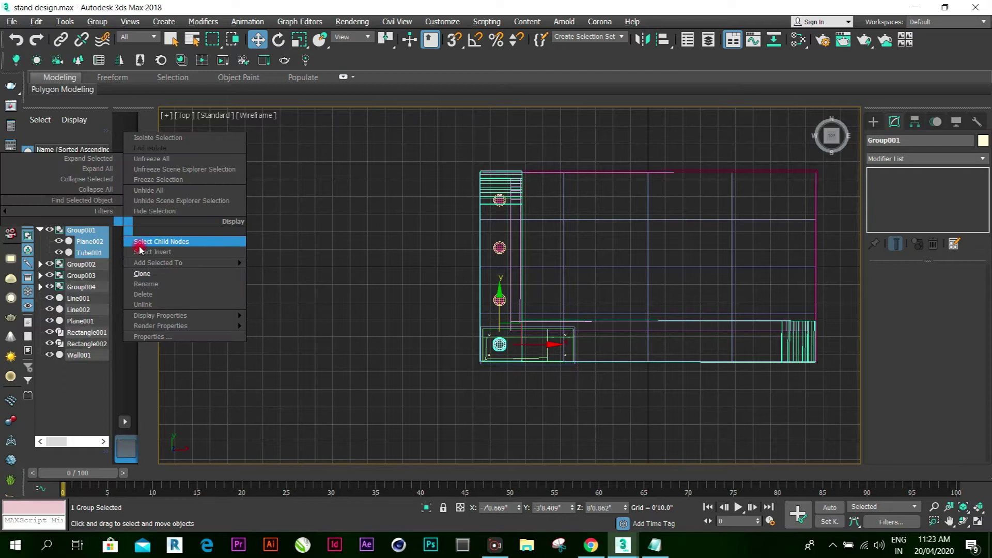
click(154, 272)
click(439, 319)
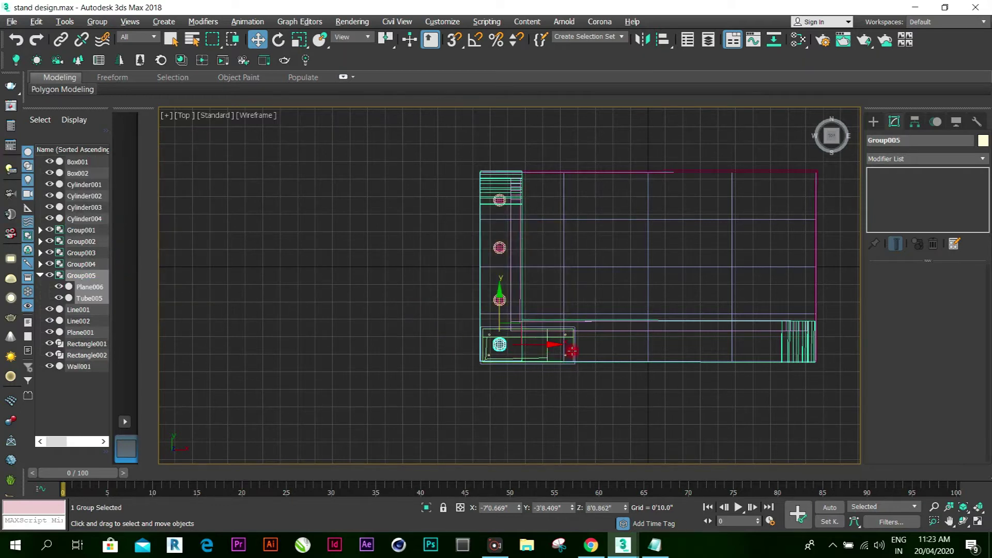
drag(551, 345, 602, 350)
Clone the front arm's newest fixture as a copy and move it to about X -2'1.4"
click(78, 276)
right_click(80, 277)
click(155, 317)
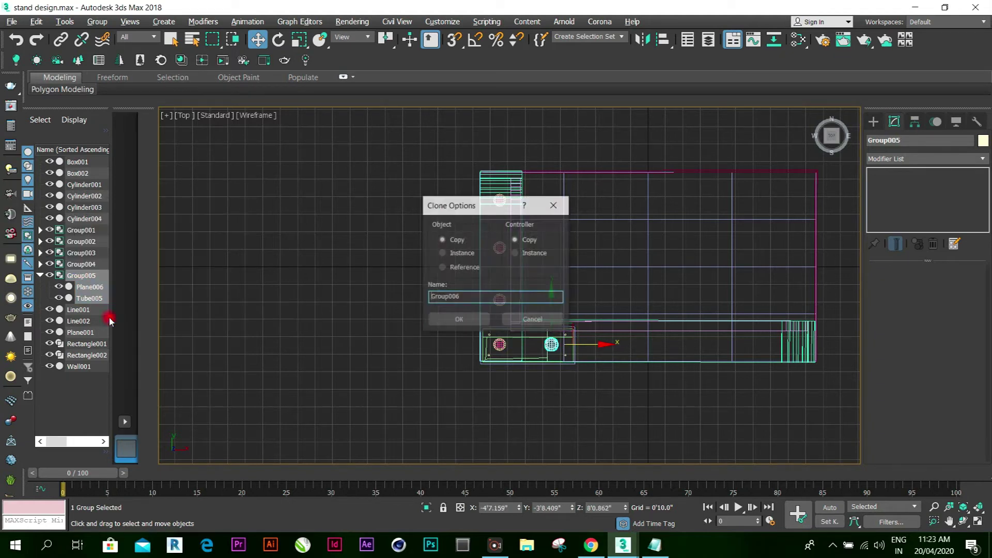
click(445, 320)
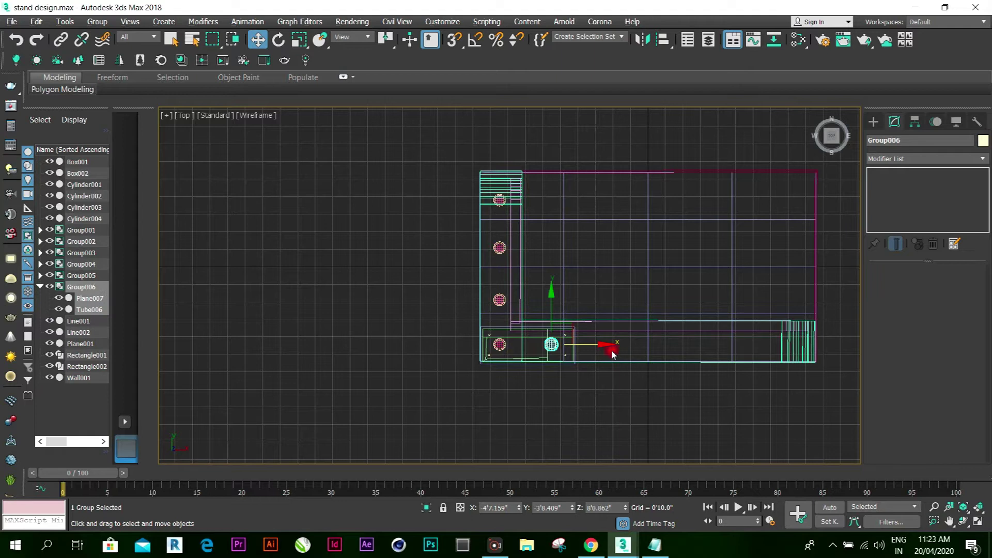
drag(604, 345, 657, 349)
Add another copy of the last front-arm fixture and move it to about X -0'0.6"
right_click(83, 287)
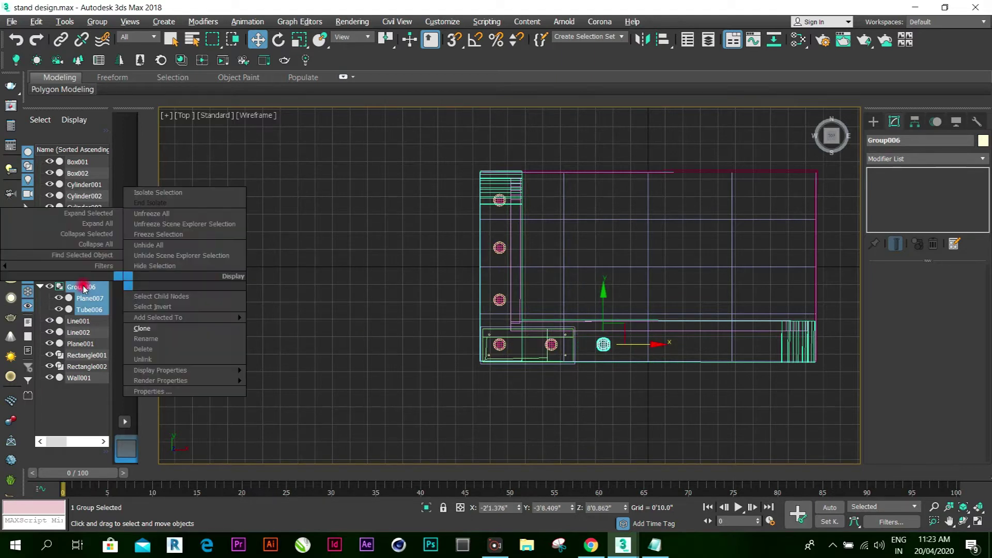
click(161, 328)
click(485, 322)
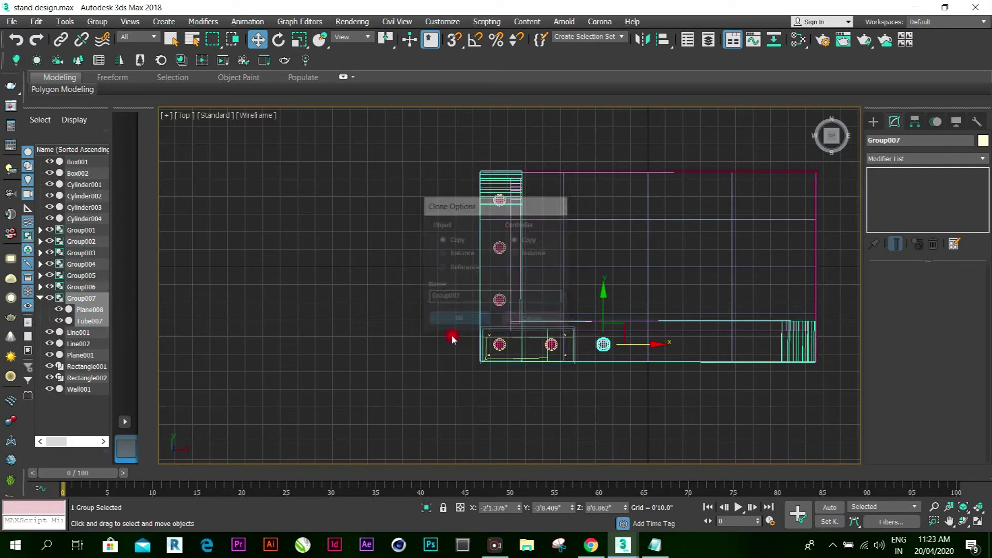
drag(657, 345, 700, 346)
Clone the fixture near the front arm's middle as a copy and move it to about X 2'2.5"
right_click(91, 299)
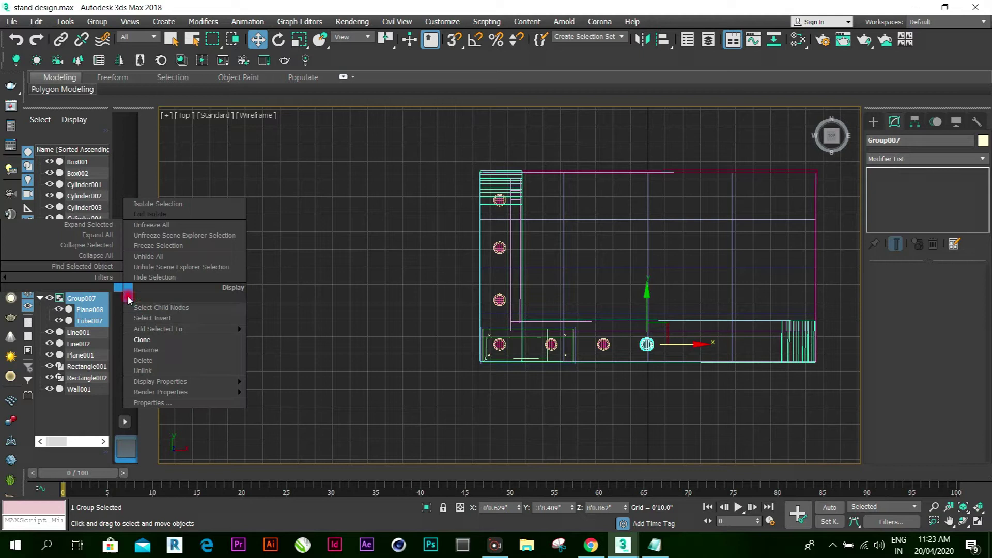
click(160, 338)
click(460, 321)
click(709, 360)
drag(701, 346, 748, 348)
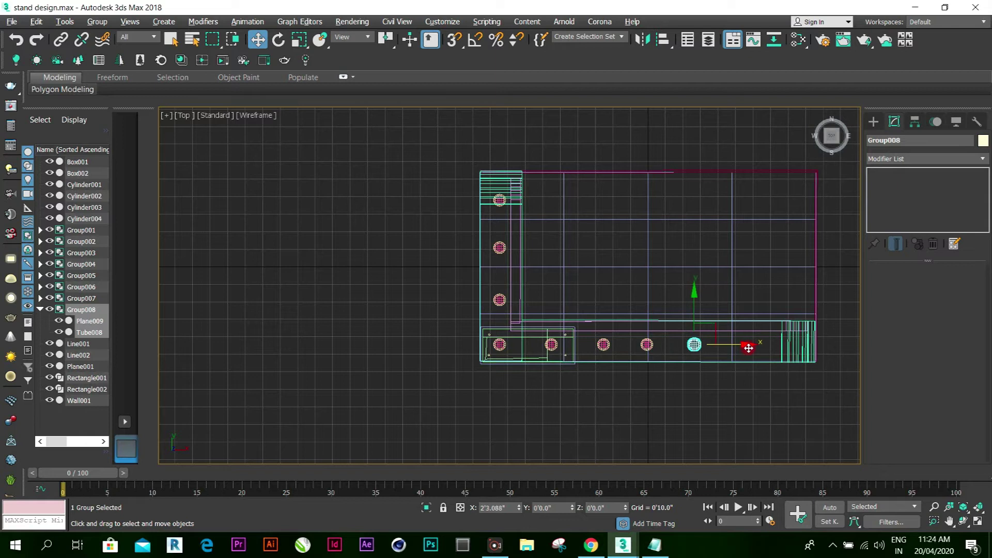
Copy the selected front-arm fixture again and move the clone along X to about 4'3.5"
right_click(83, 310)
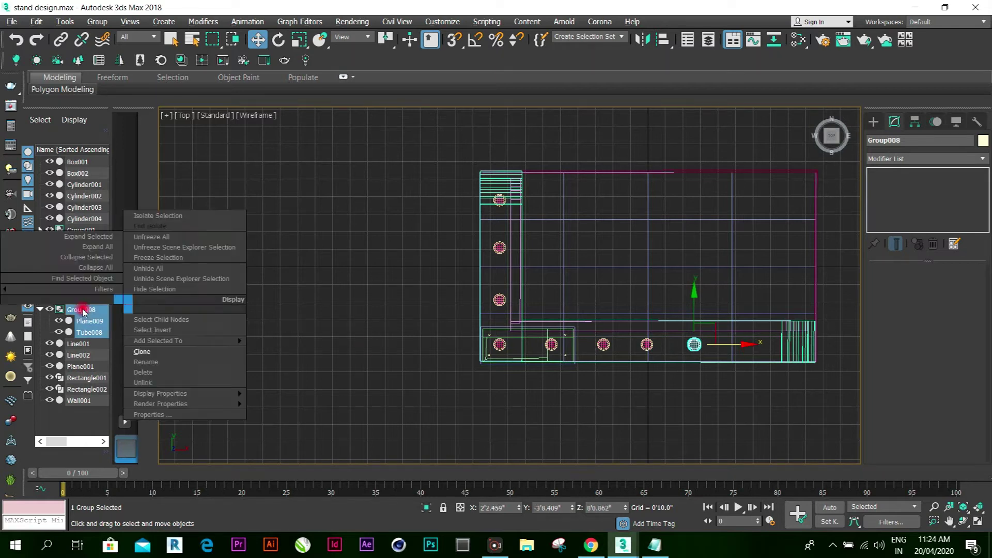
click(150, 351)
click(467, 319)
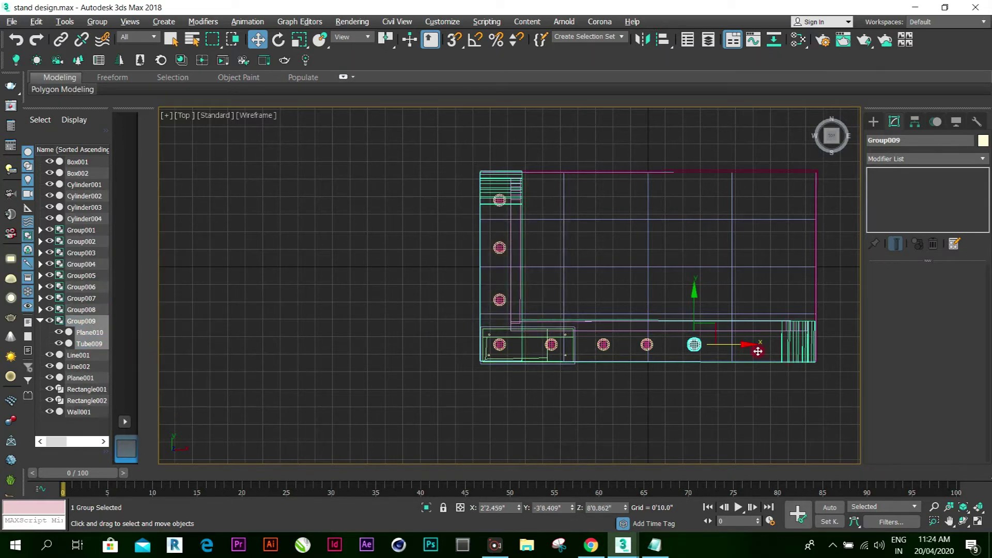
drag(747, 344, 791, 343)
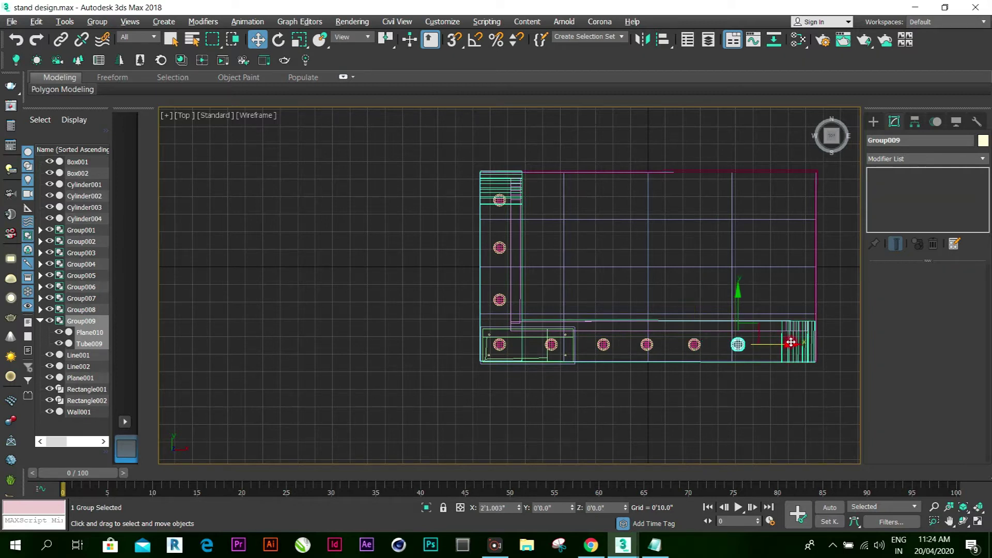
Clone one more front-arm fixture as a copy and move it to the arm's far end, about X 6'3.3"
right_click(97, 323)
click(148, 365)
click(455, 320)
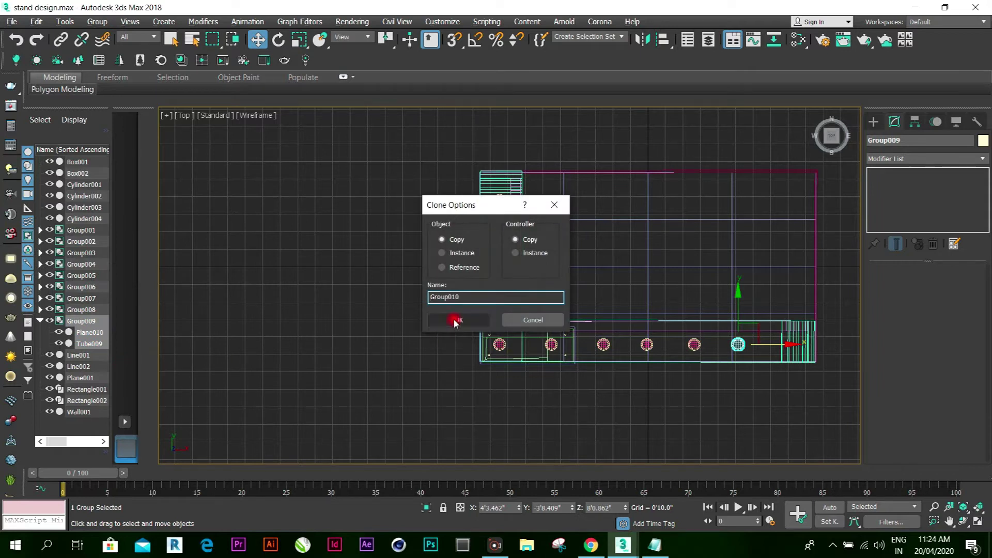
drag(791, 343, 832, 340)
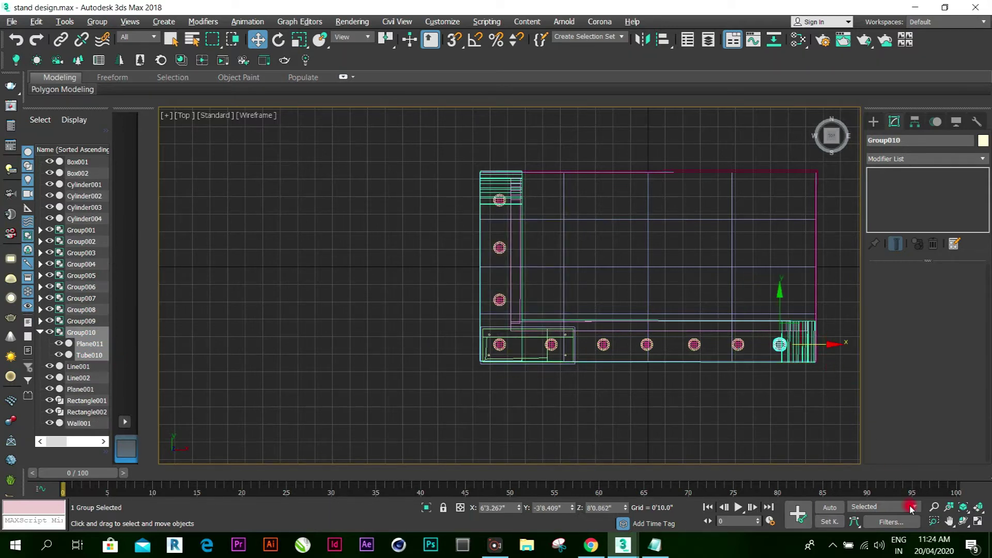
Examine the stand and the row of canopy fixtures from several angles in the maximized perspective view
key(alt+w)
click(581, 354)
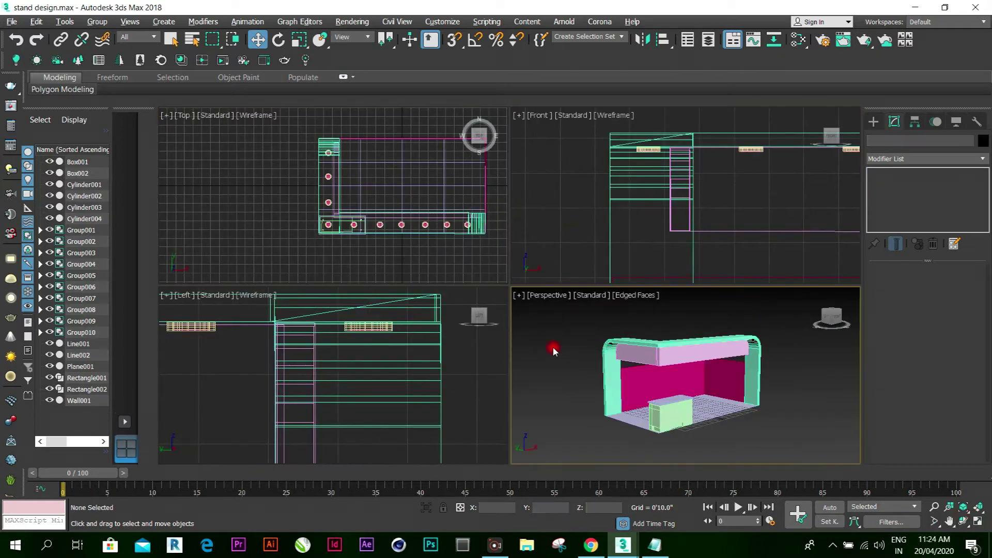
click(979, 522)
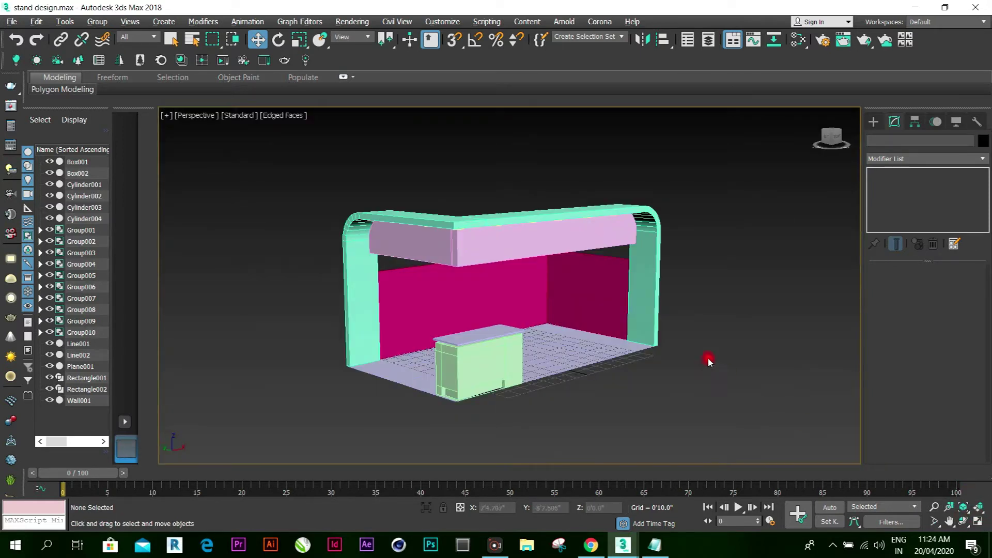
click(962, 521)
mouse_move(474, 257)
mouse_down()
mouse_move(470, 235)
mouse_move(441, 221)
mouse_move(490, 206)
mouse_move(518, 219)
mouse_move(491, 241)
mouse_move(480, 226)
mouse_move(475, 261)
mouse_up()
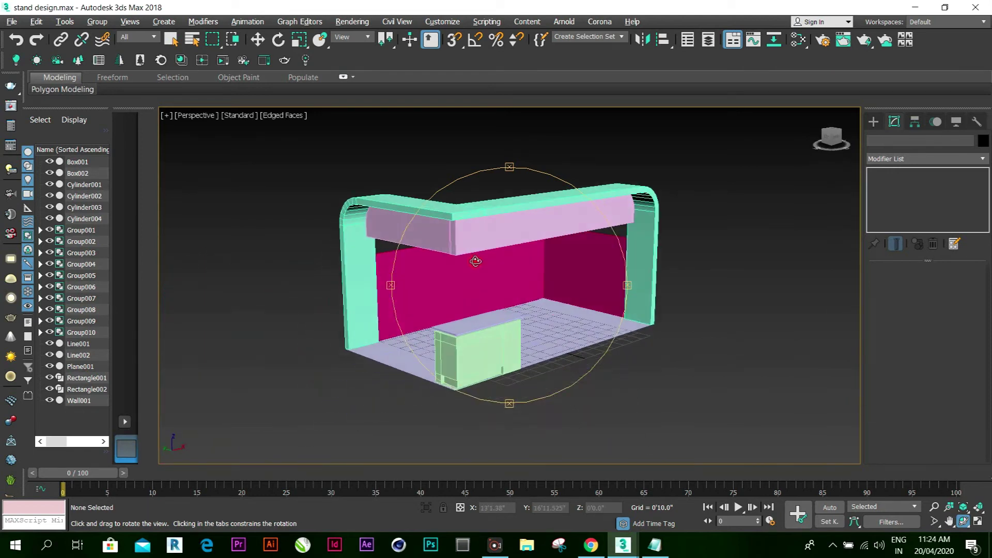
scroll(496, 289, down, 5)
drag(504, 298, 528, 274)
scroll(543, 304, up, 4)
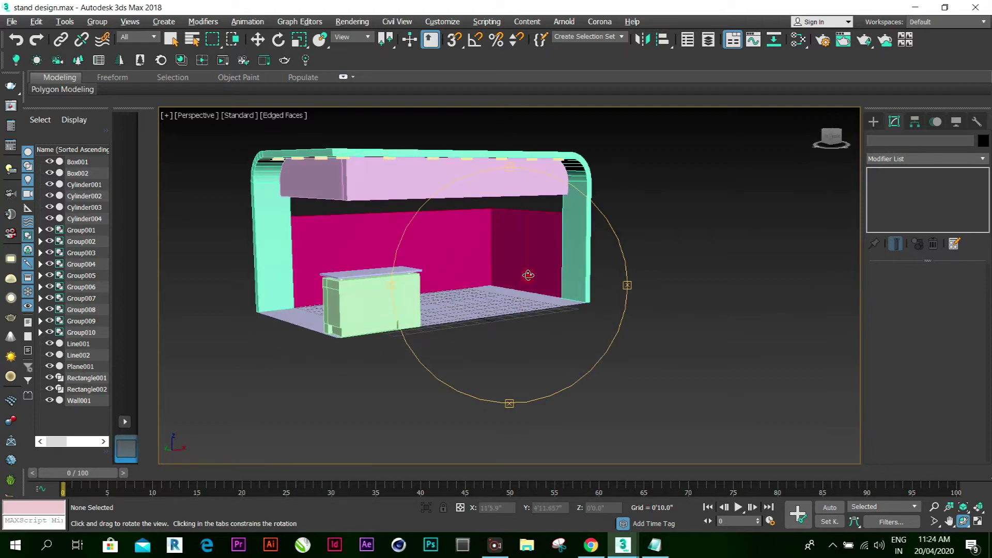
scroll(536, 257, up, 3)
scroll(536, 256, down, 3)
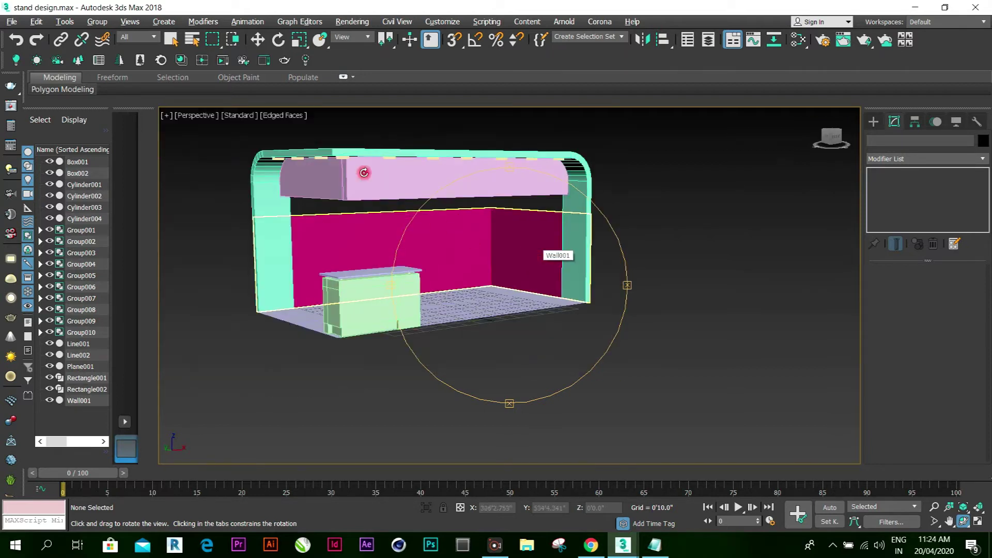
click(258, 40)
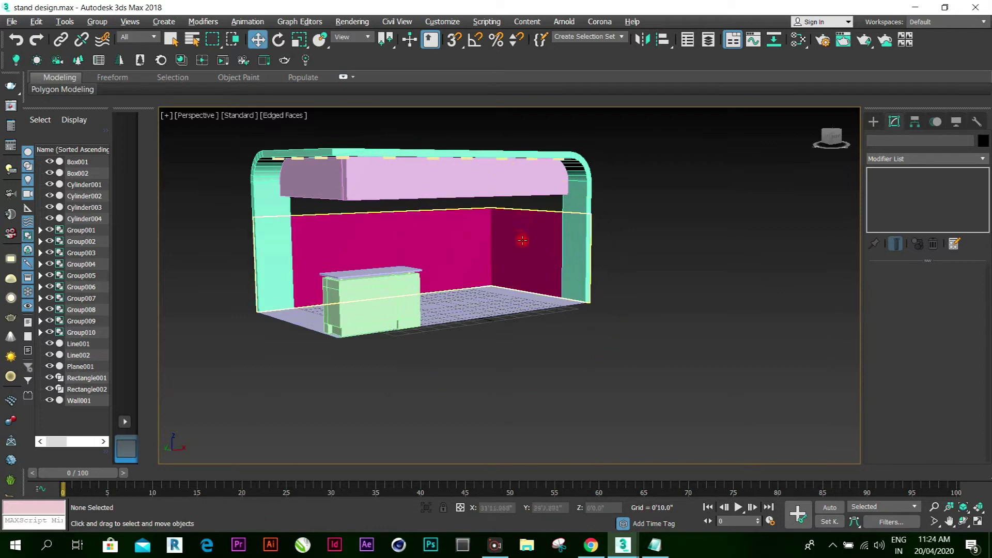
click(963, 521)
drag(535, 307, 662, 294)
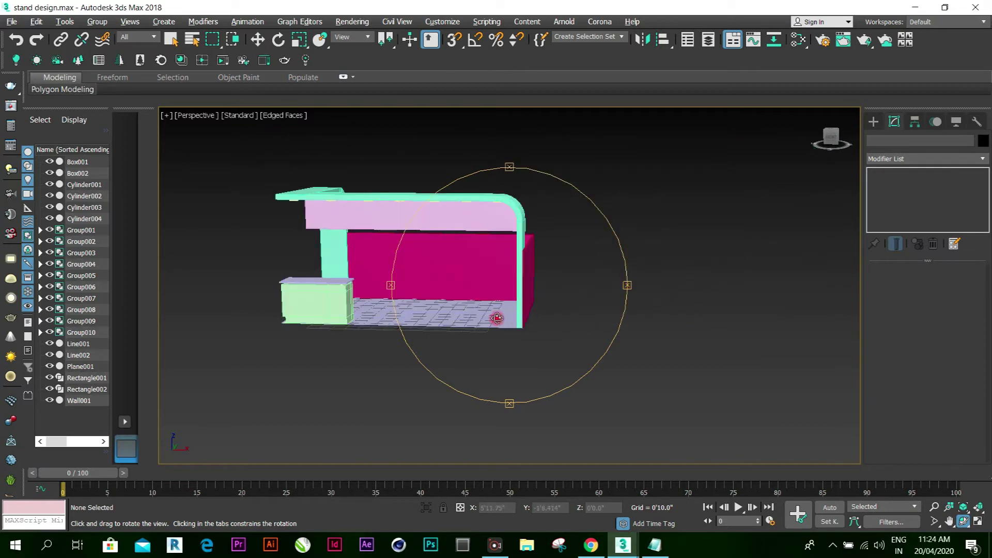
Convert the stand's floor plane to an Editable Poly
click(257, 39)
click(458, 311)
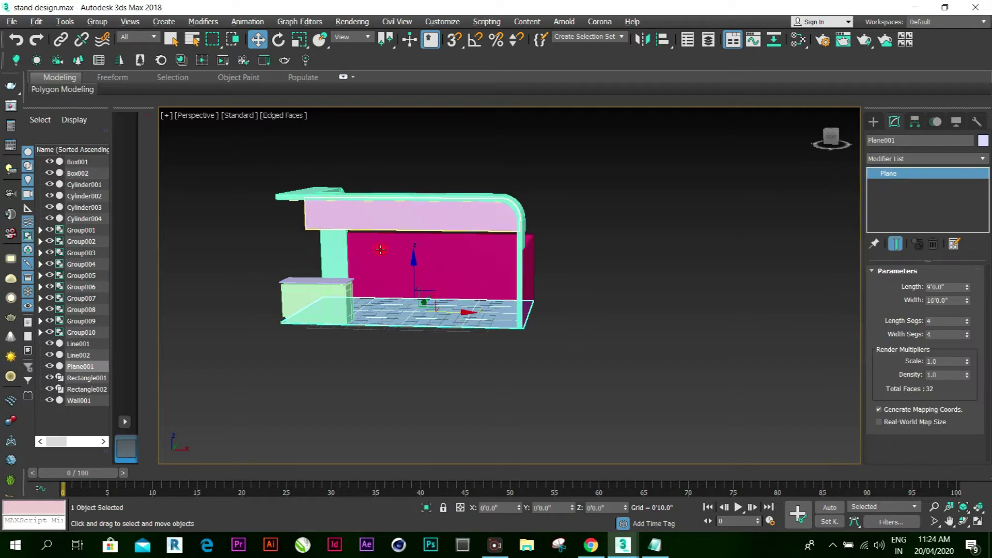
right_click(428, 310)
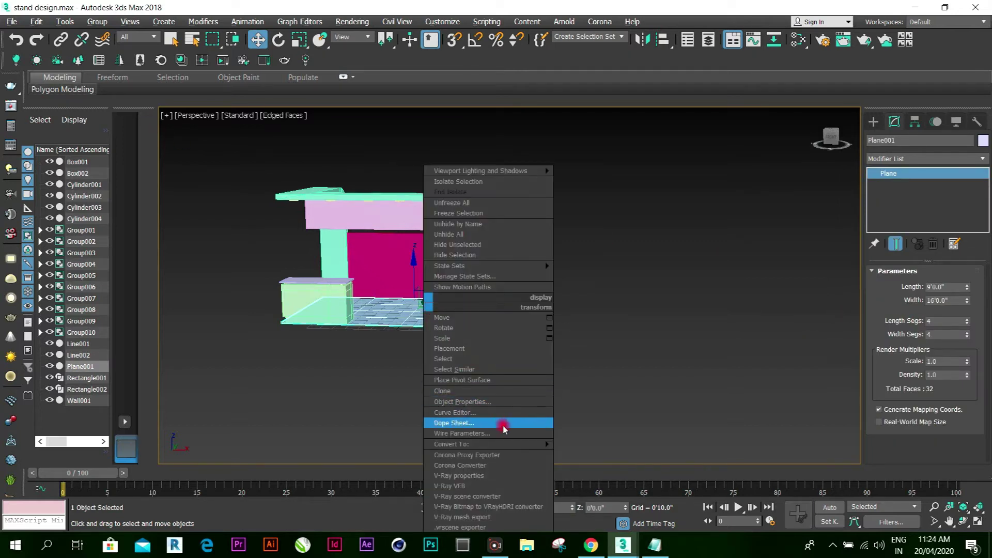
click(525, 443)
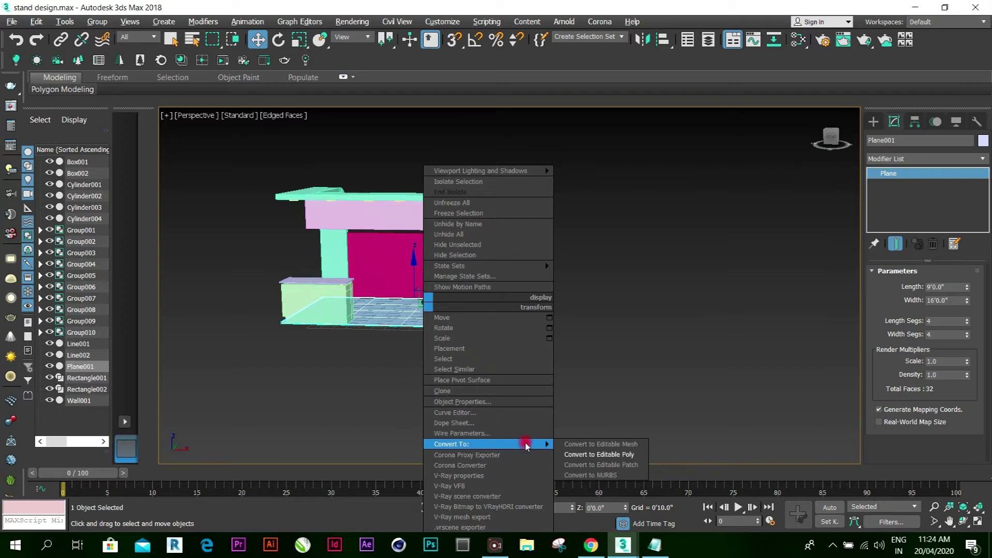
click(591, 455)
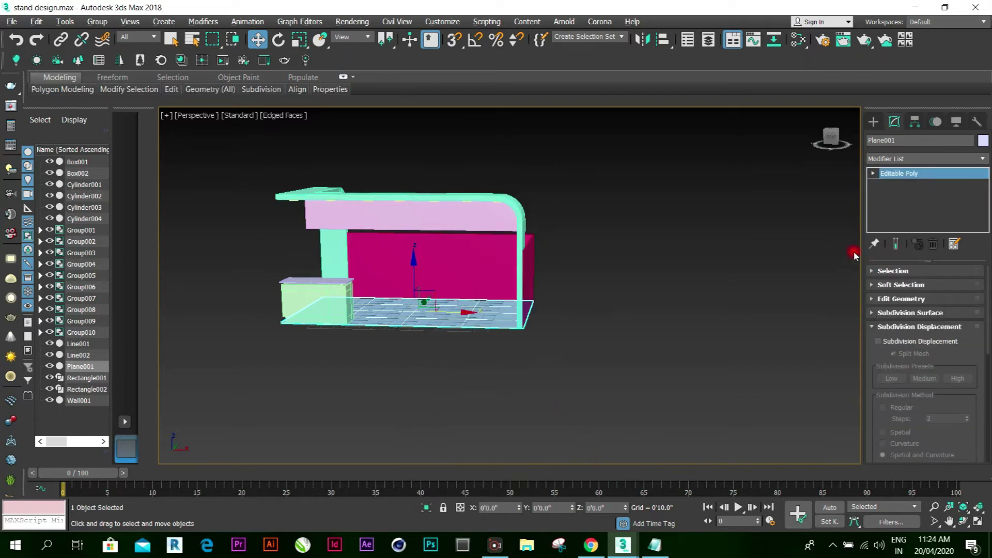
Extend the floor plane past the arch post by moving its end vertices along X to about 9'9.9"
click(872, 174)
click(894, 188)
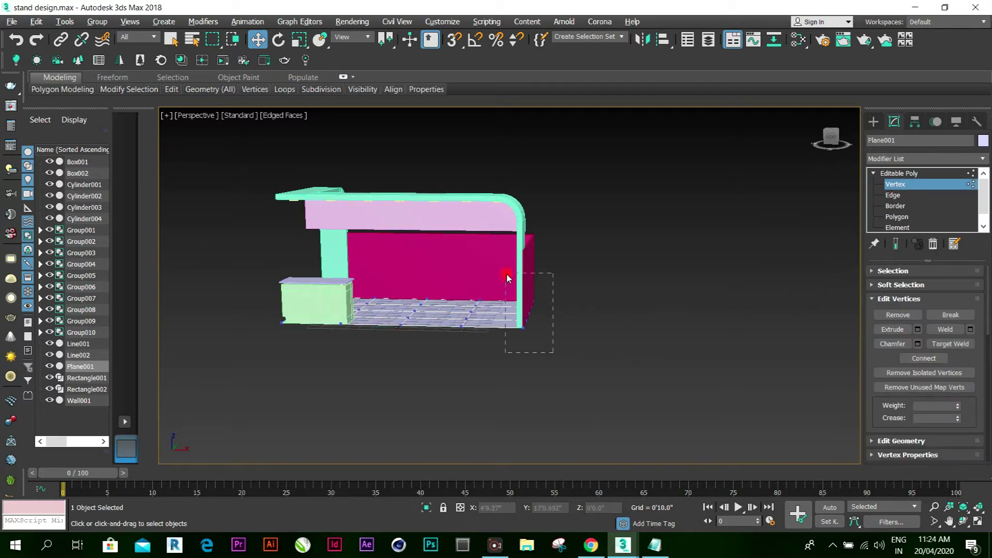
drag(506, 277, 507, 279)
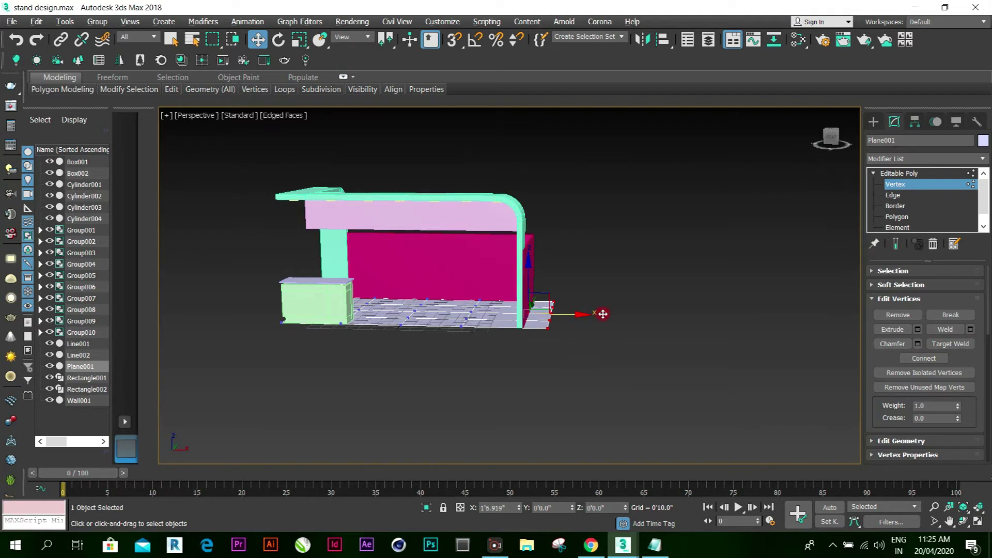
drag(606, 314, 599, 311)
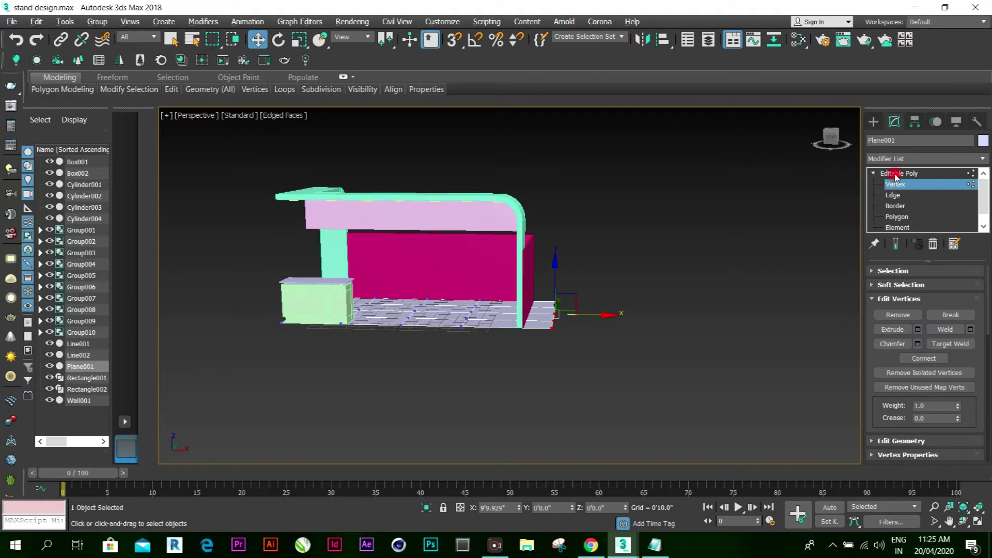
click(895, 173)
Move the wall's side-end vertices along X to about 9'9.4" so the side wall reaches the extended floor's edge
click(475, 258)
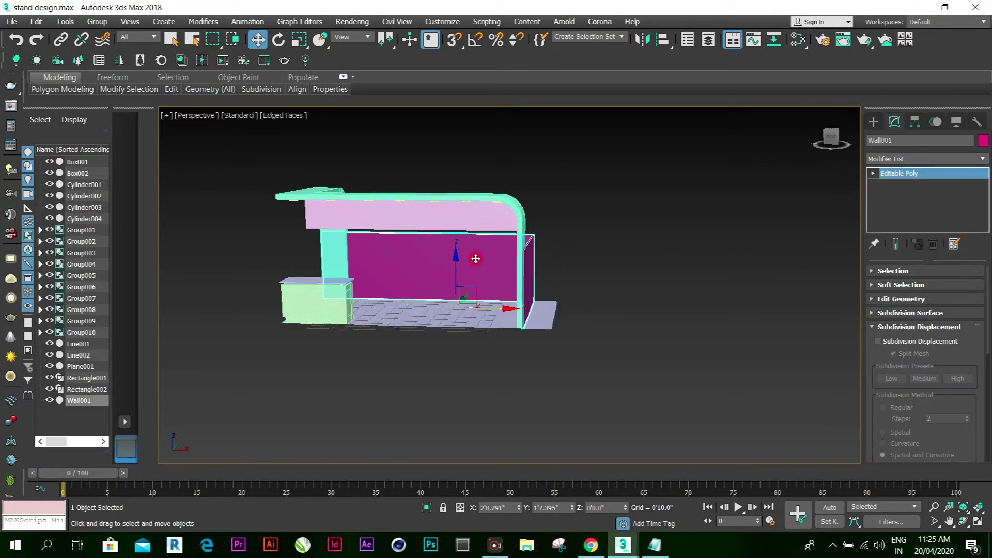
click(873, 174)
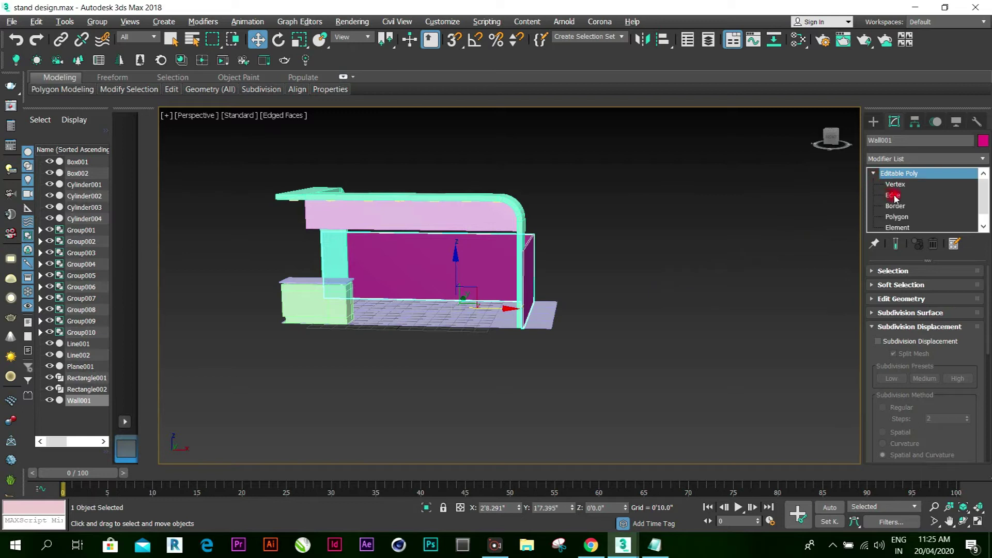
click(894, 185)
drag(550, 361, 512, 209)
drag(589, 273, 613, 269)
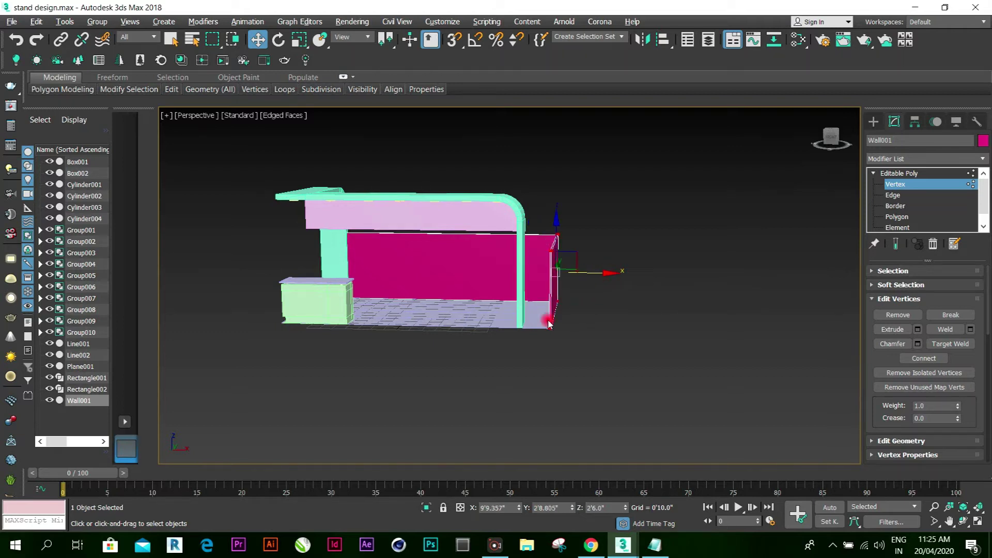
scroll(549, 324, up, 5)
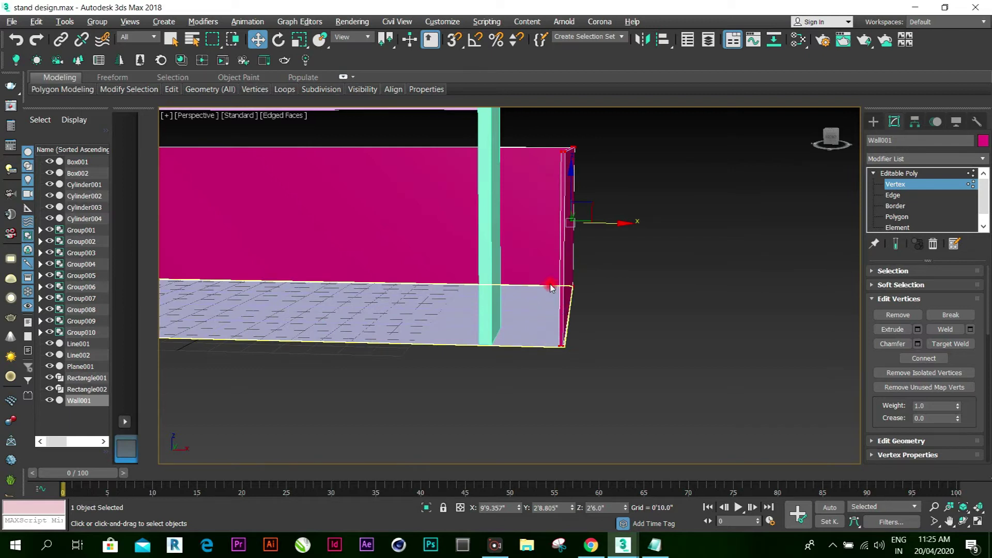
click(901, 173)
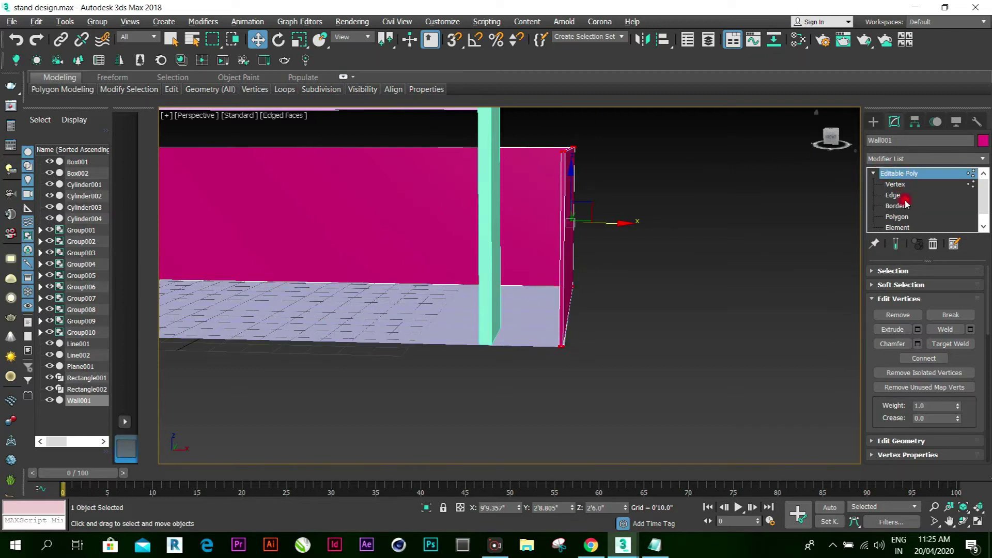
Insert a vertical edge loop in the side wall near its front end with Swift Loop
click(895, 195)
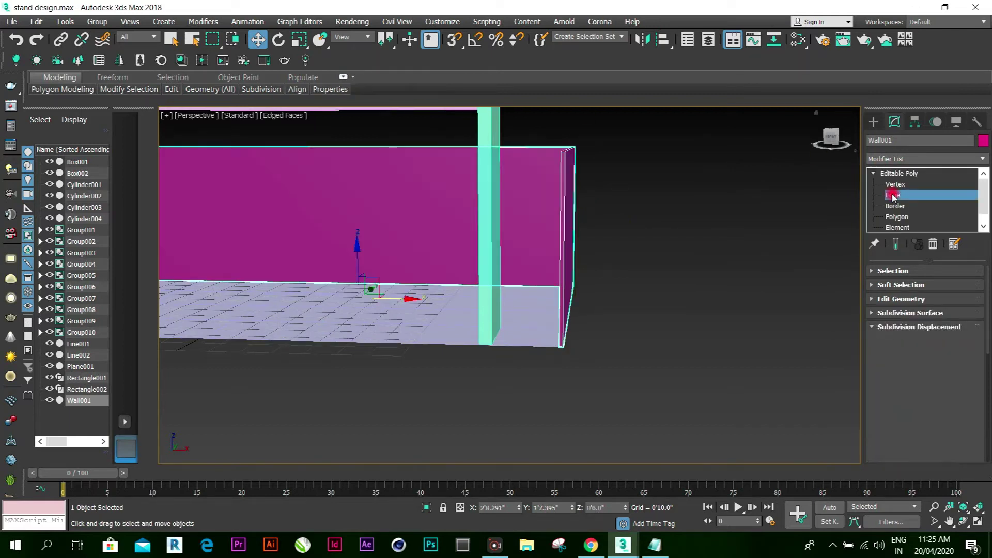
key(2)
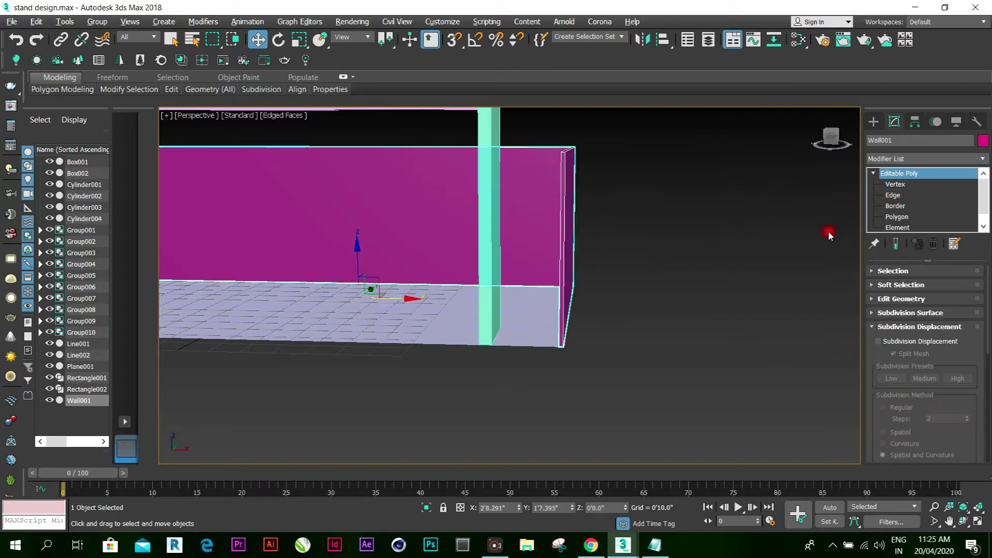
click(895, 197)
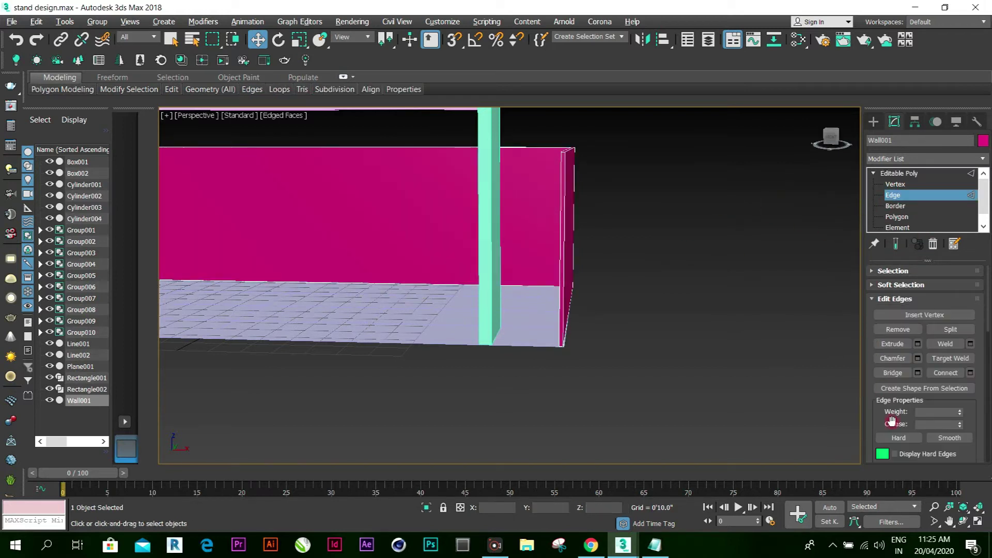
click(964, 523)
drag(539, 324, 454, 285)
drag(308, 259, 235, 274)
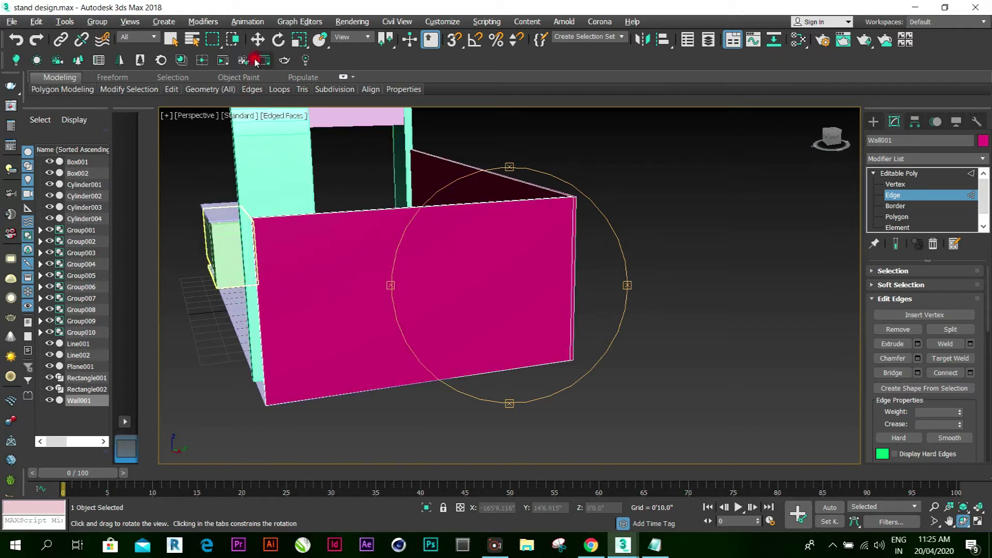
click(257, 40)
click(171, 89)
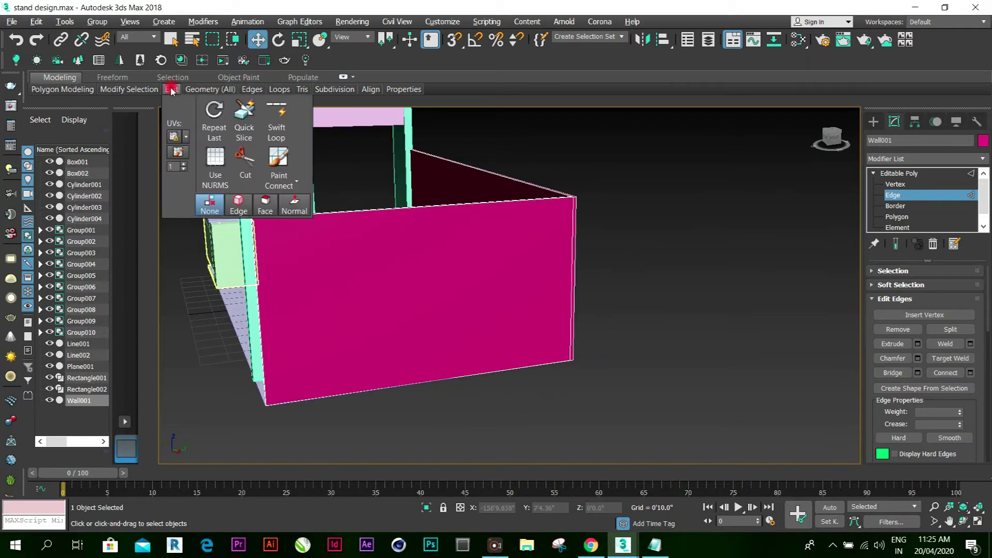
click(277, 133)
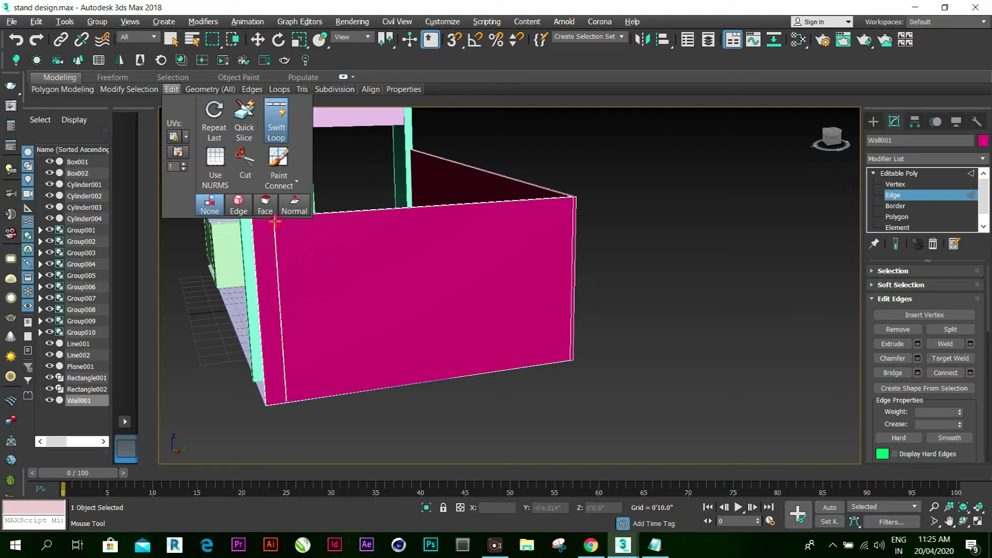
click(395, 89)
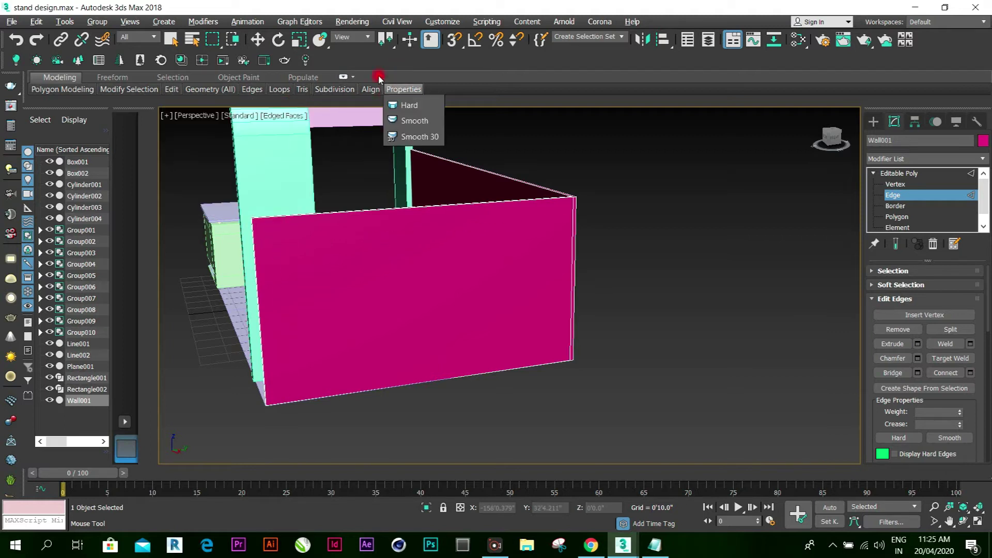
click(271, 225)
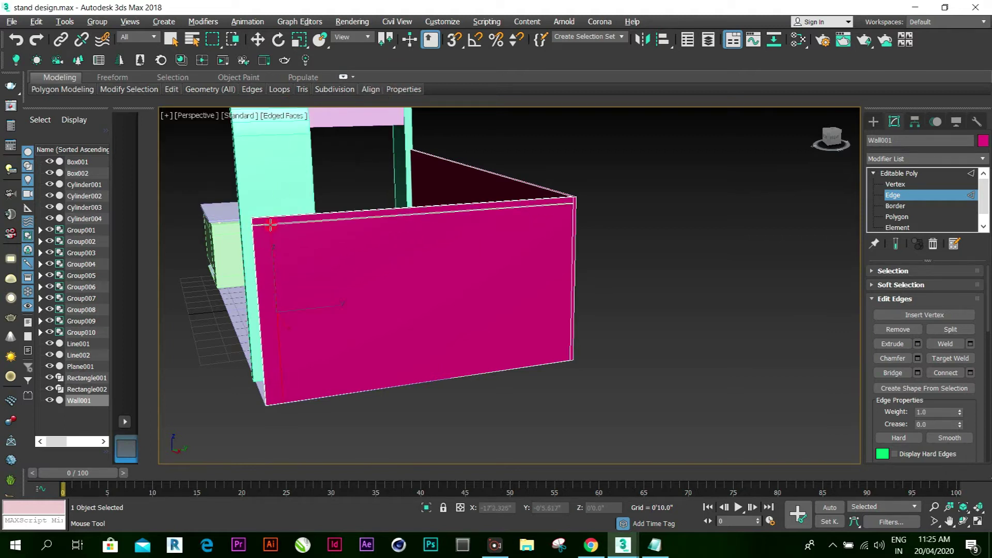
click(257, 40)
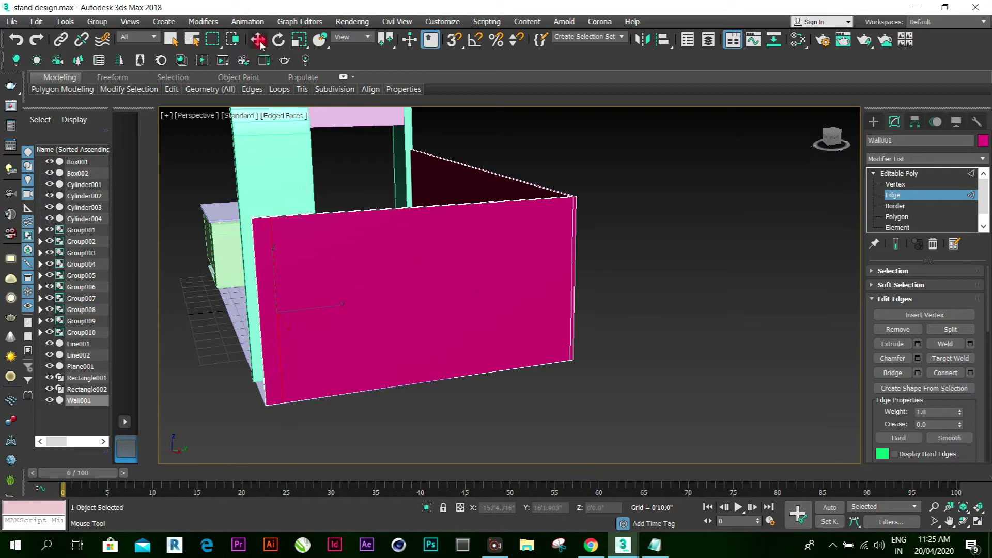
Extrude the narrow inner polygon at the side wall's front end 0'10.0" and move its face along X to about 7'10.5", meeting the arch post
click(896, 217)
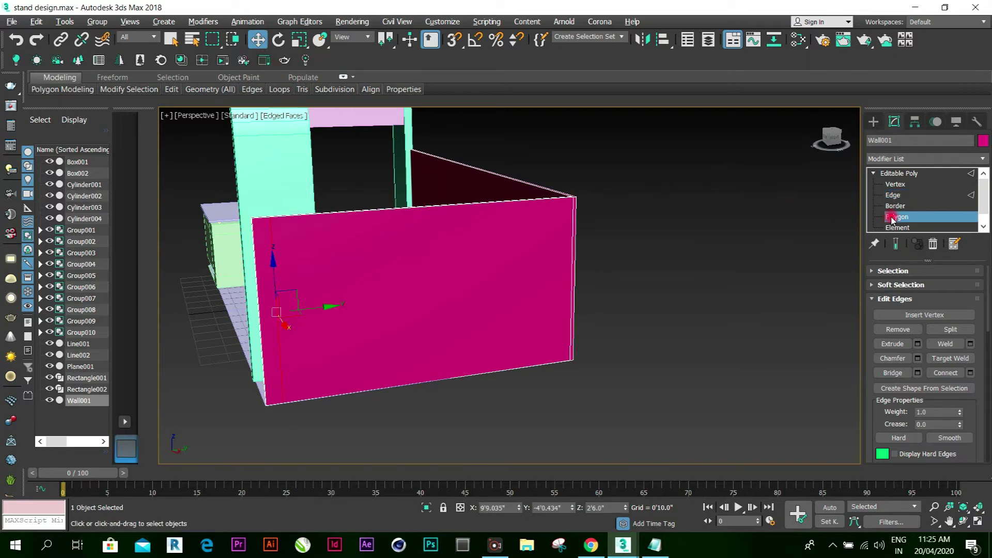
click(965, 521)
drag(537, 364, 586, 324)
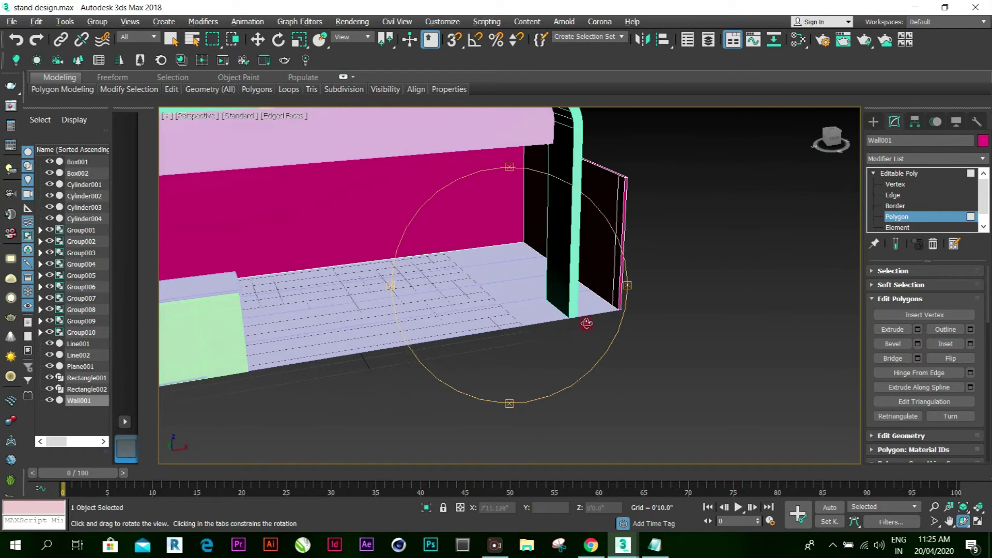
scroll(625, 208, up, 4)
click(257, 40)
click(602, 184)
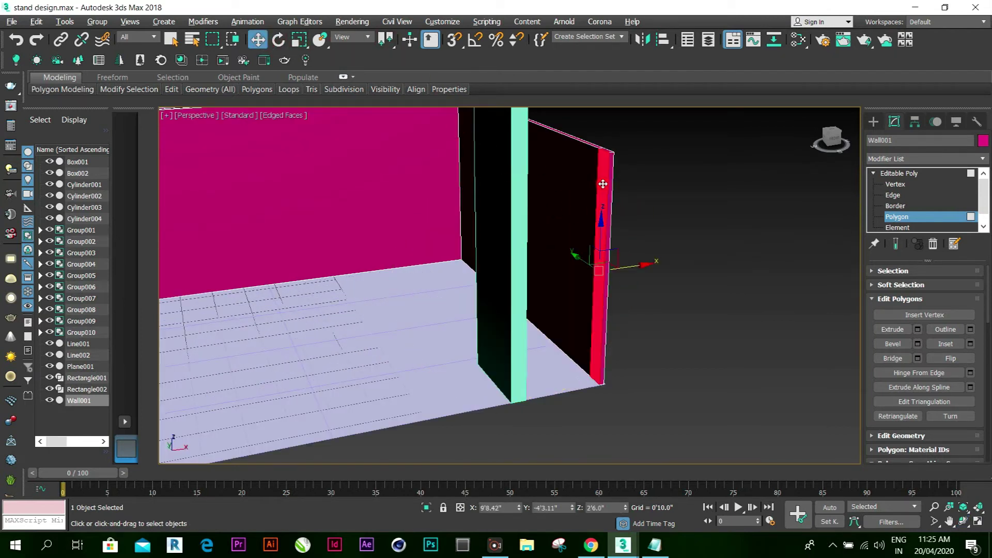
click(917, 329)
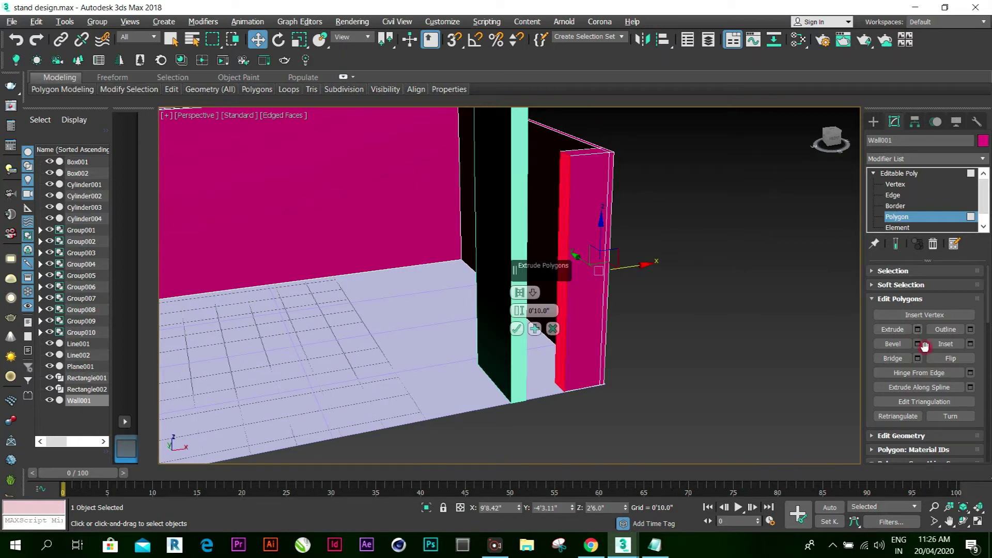
click(515, 329)
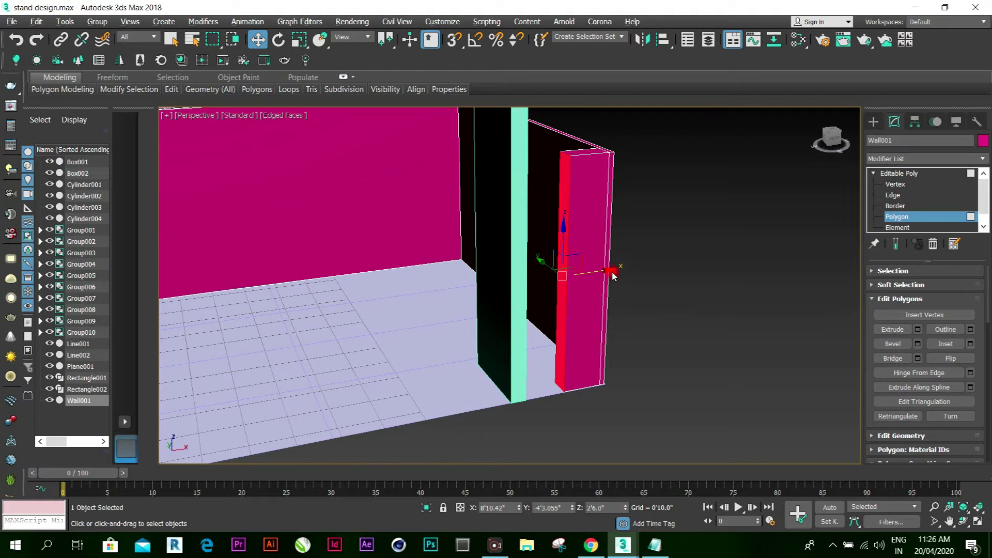
drag(611, 269, 520, 274)
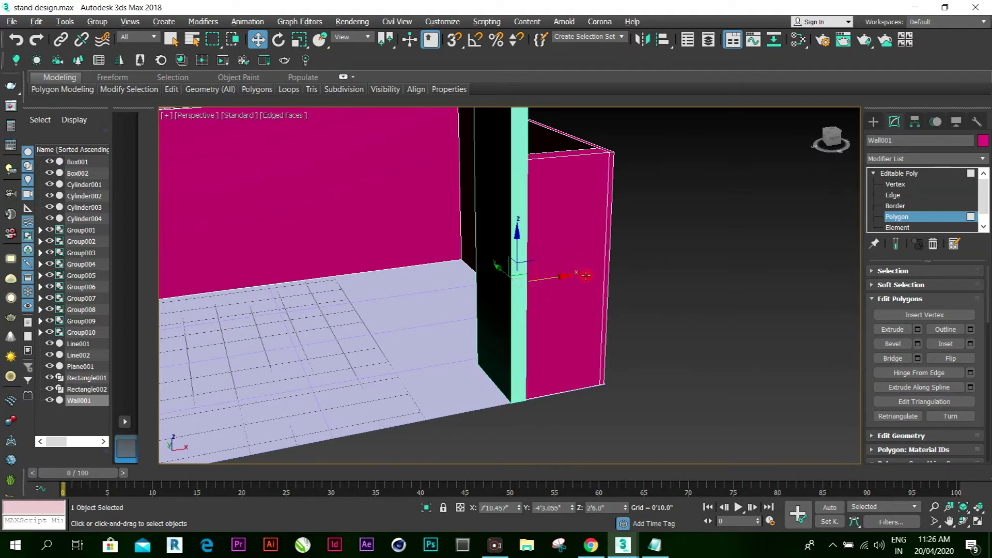
Select the vertices around the side wall's front return and nudge them slightly along Y toward the floor's front edge
click(961, 521)
drag(560, 332, 502, 341)
click(261, 44)
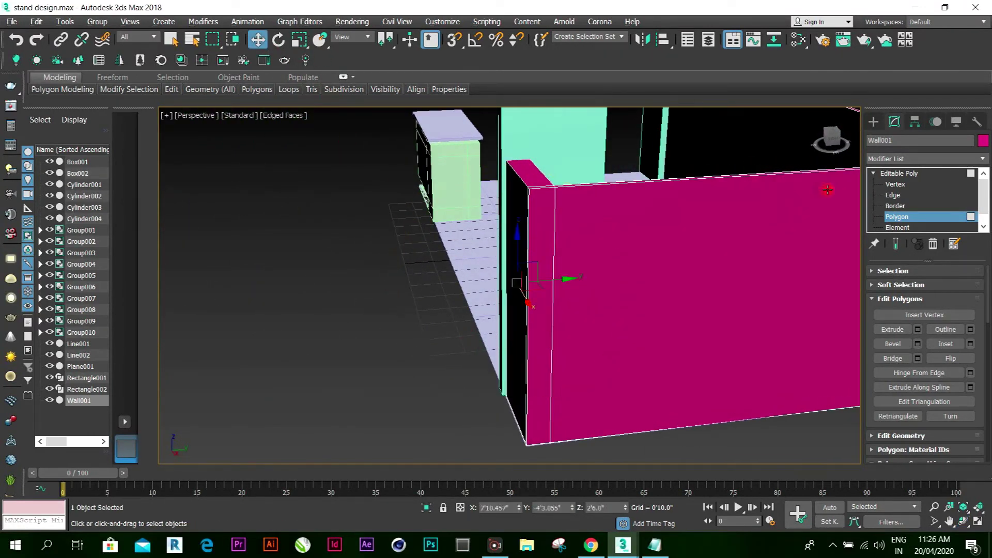
click(890, 185)
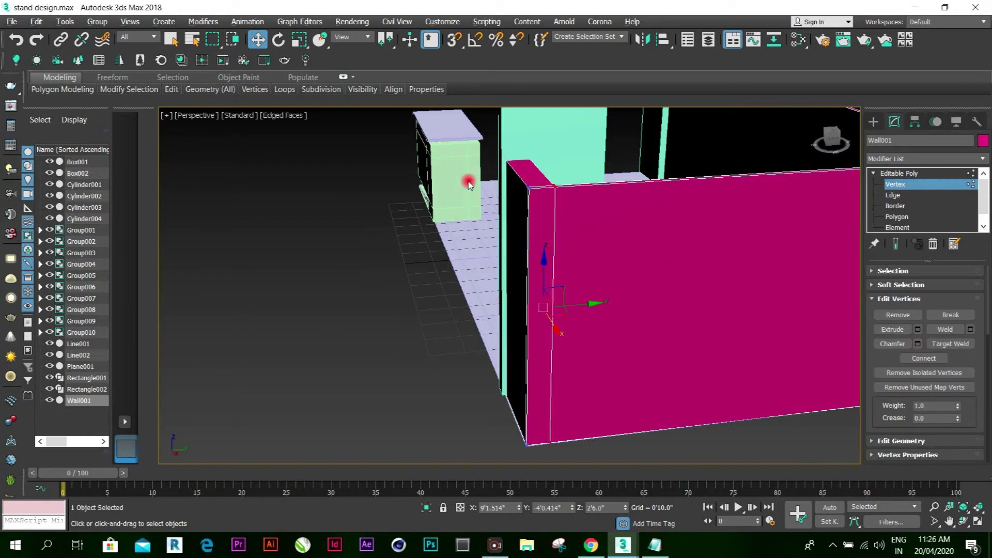
drag(474, 144, 584, 488)
drag(582, 305, 577, 306)
click(461, 373)
Examine the extended wall and floor from the front of the stand, and return to the four-viewport layout
scroll(456, 337, down, 6)
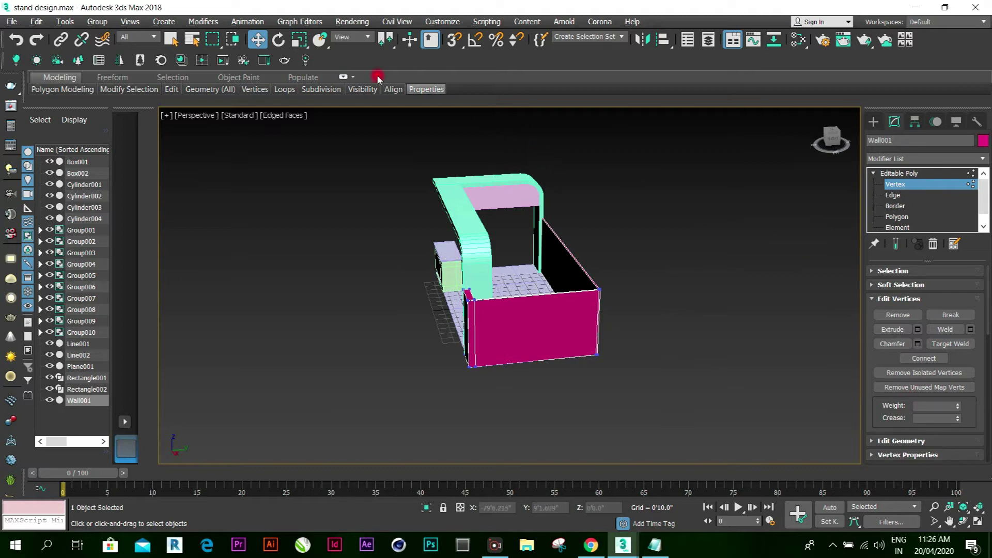
click(282, 41)
click(258, 39)
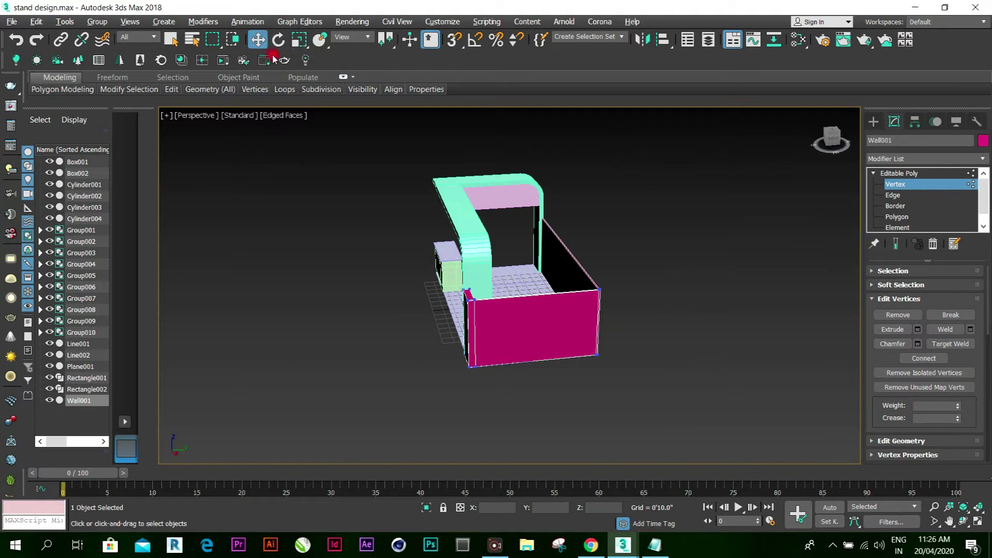
click(962, 521)
drag(574, 377, 631, 375)
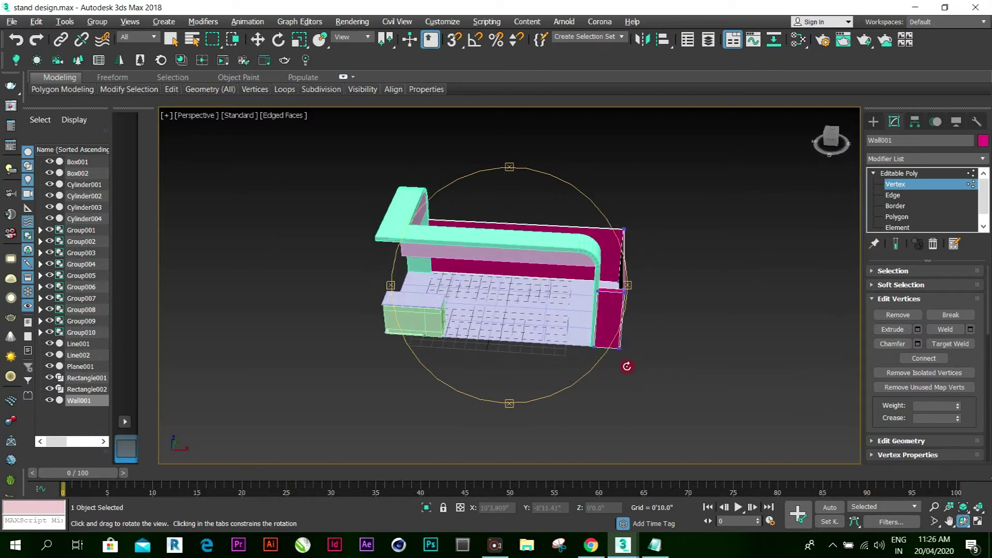
click(257, 39)
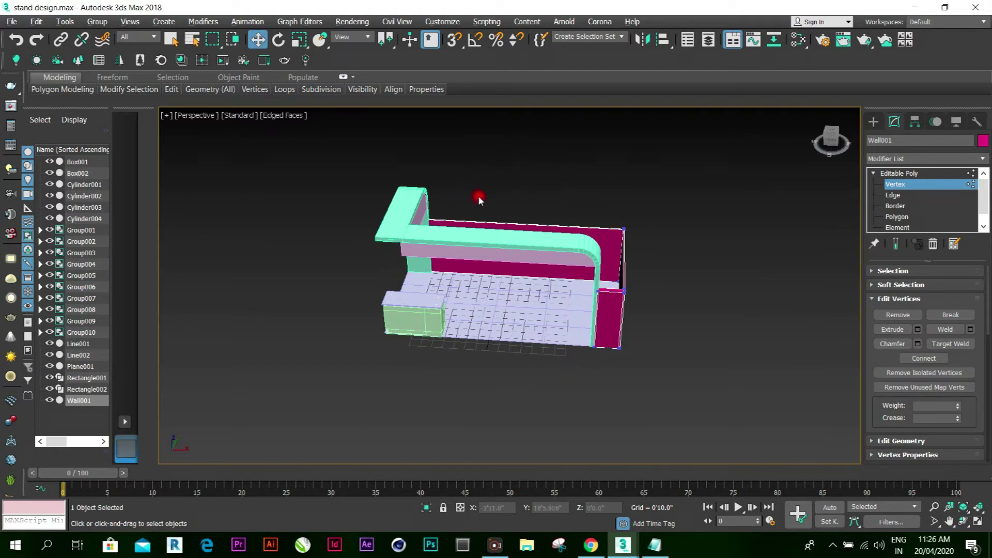
scroll(481, 199, up, 3)
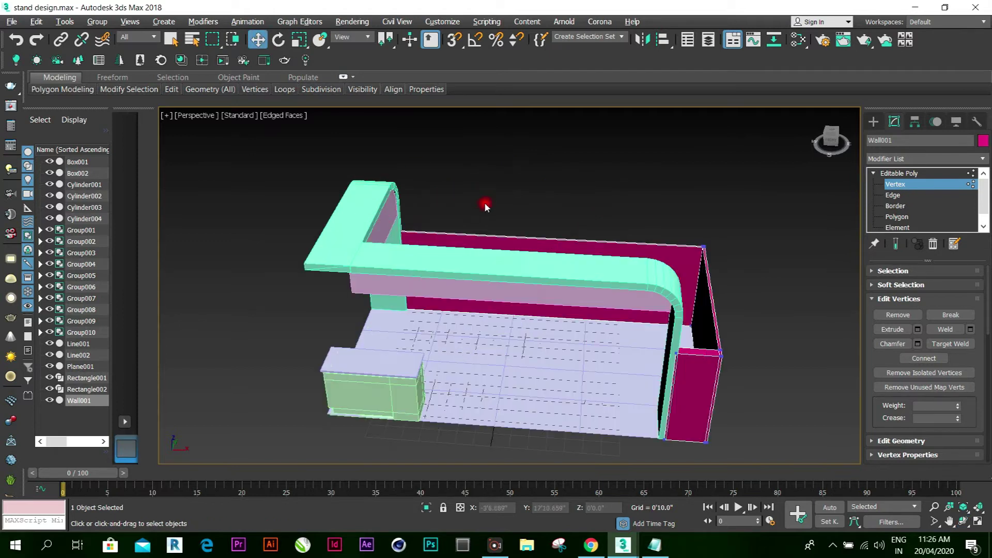
click(980, 524)
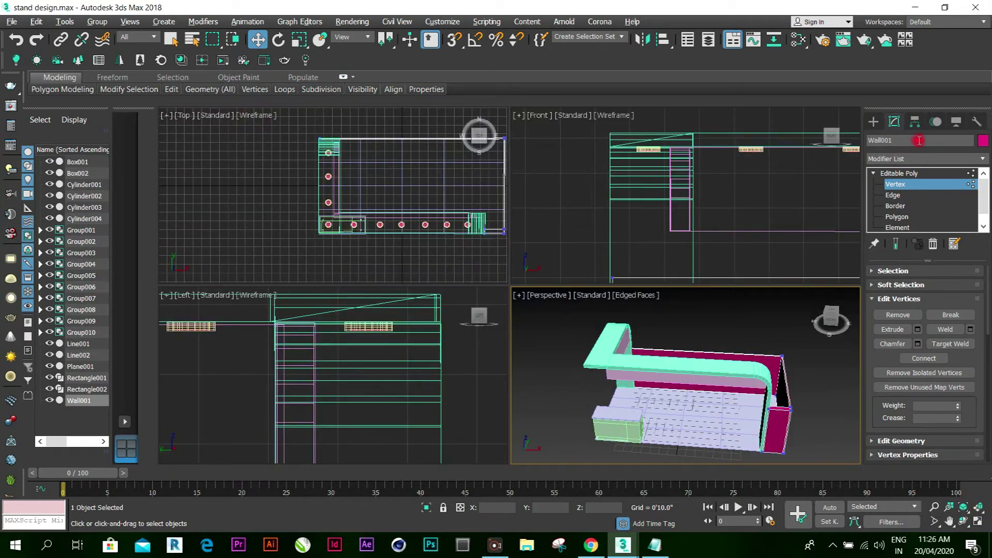
Leave vertex editing on the side wall and start a Cylinder primitive for a support pole
click(901, 174)
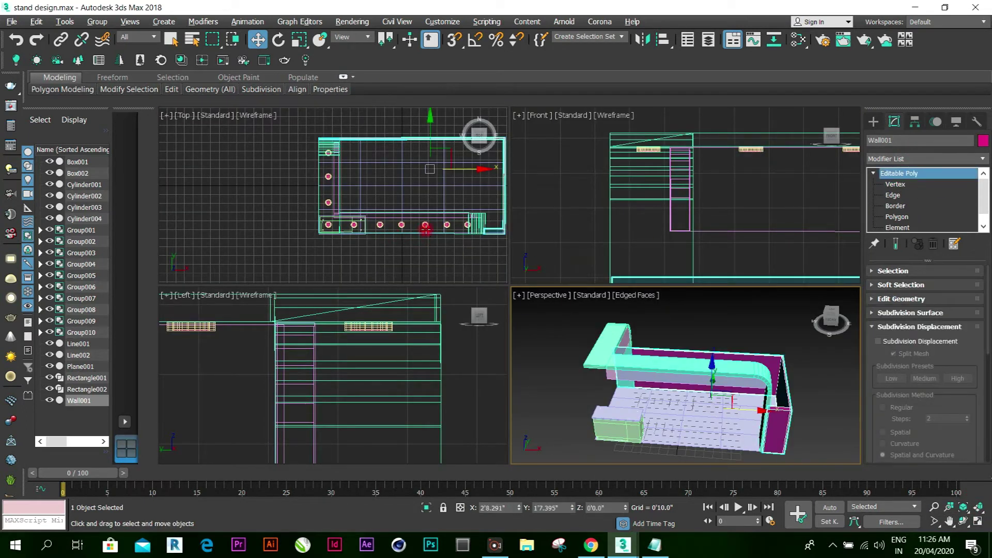
scroll(551, 227, down, 4)
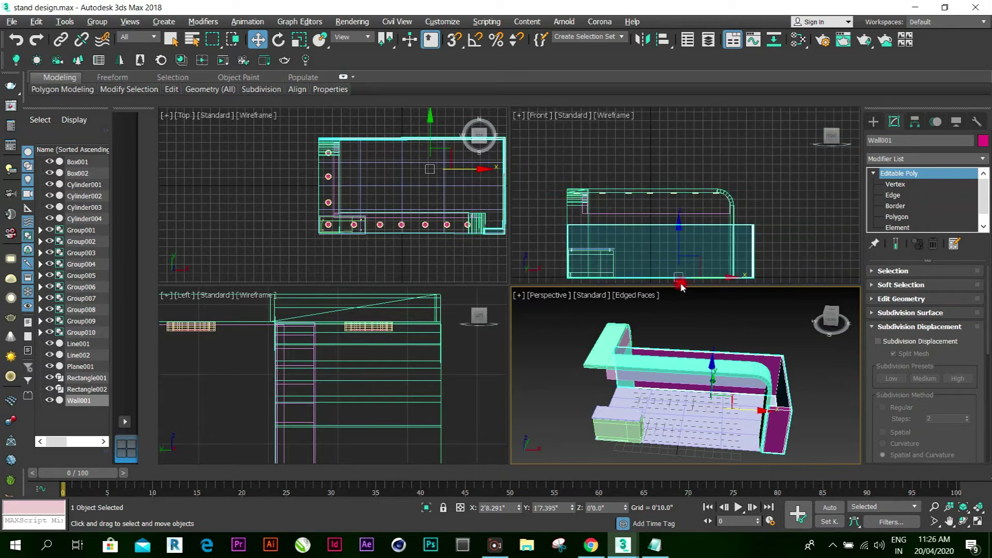
scroll(678, 283, up, 2)
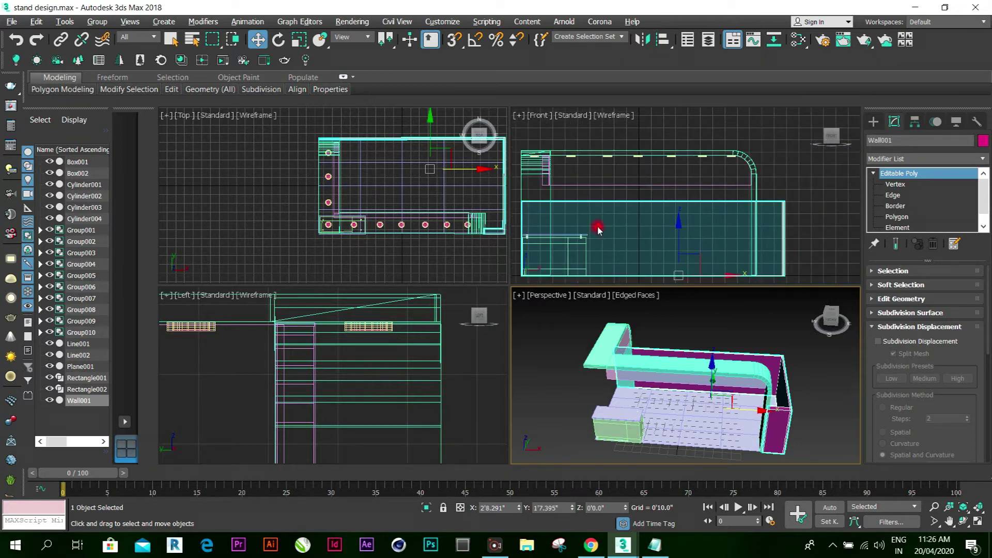
click(873, 121)
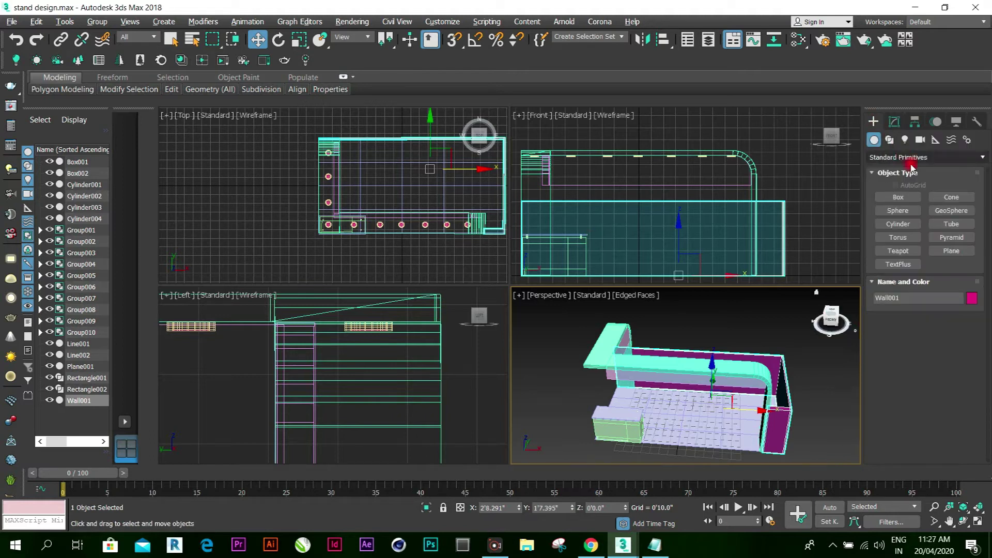
click(901, 227)
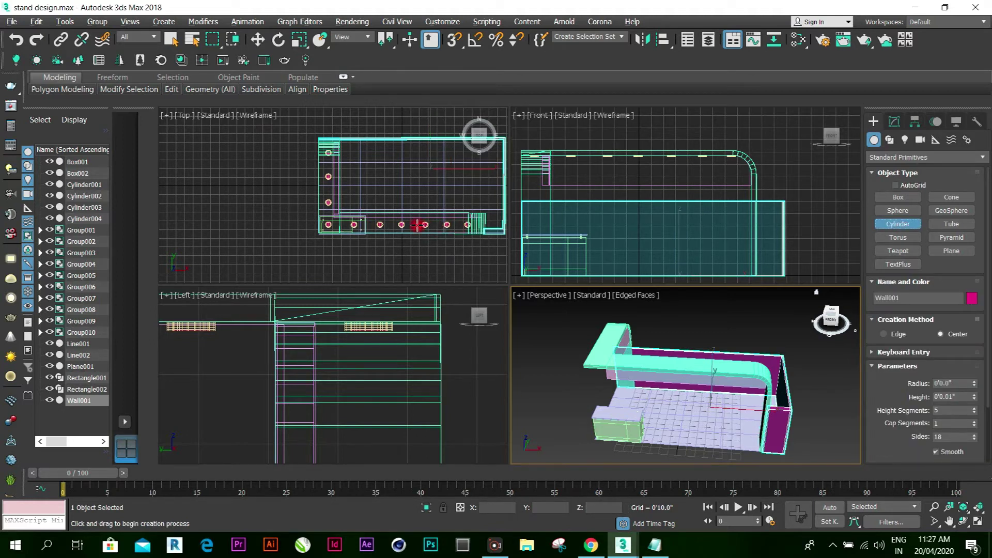
click(417, 225)
drag(417, 226, 421, 226)
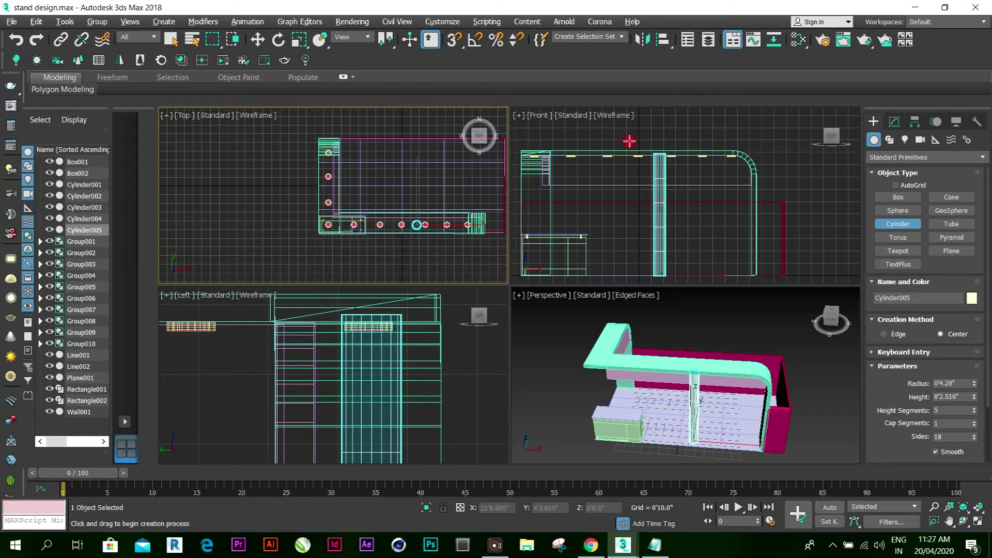
right_click(629, 141)
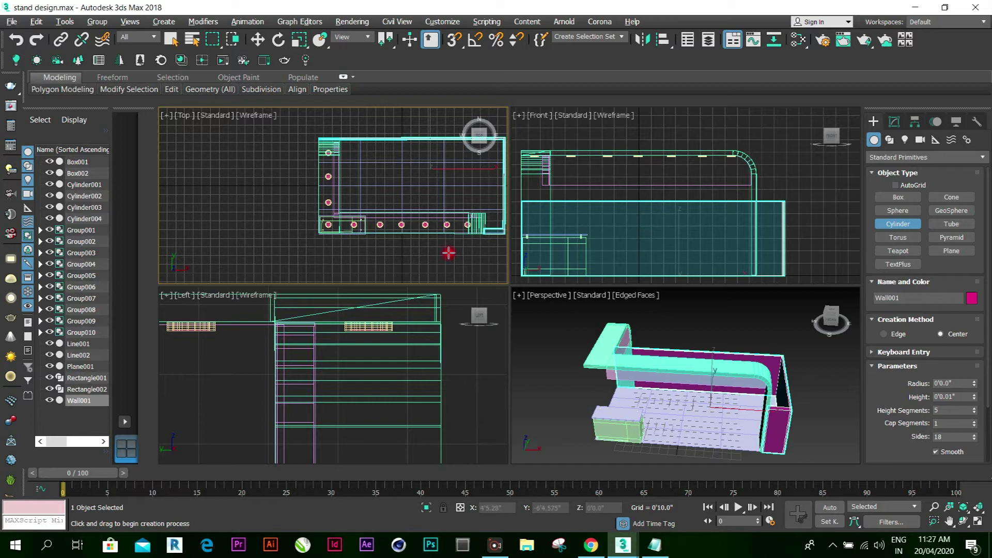
Create a vertical cylinder under the canopy's long arm, near its curved end, with a radius of about 0'2.65" and height of about 8'1.3"
drag(437, 228, 439, 223)
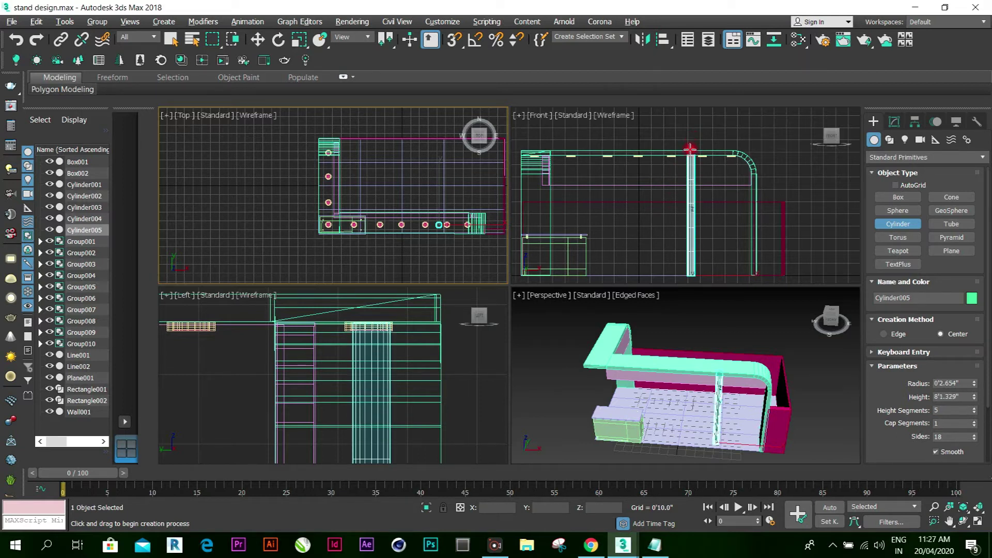
click(689, 154)
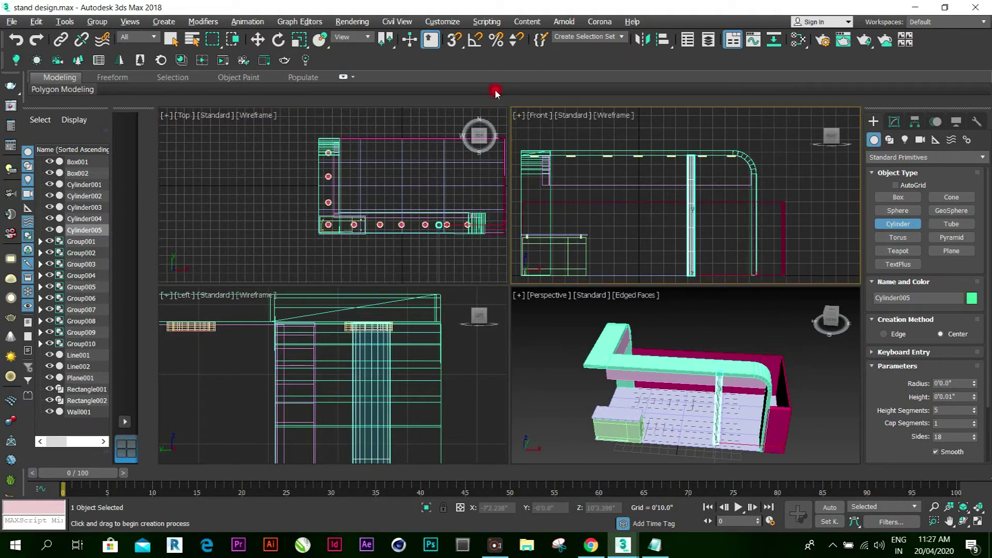
click(257, 39)
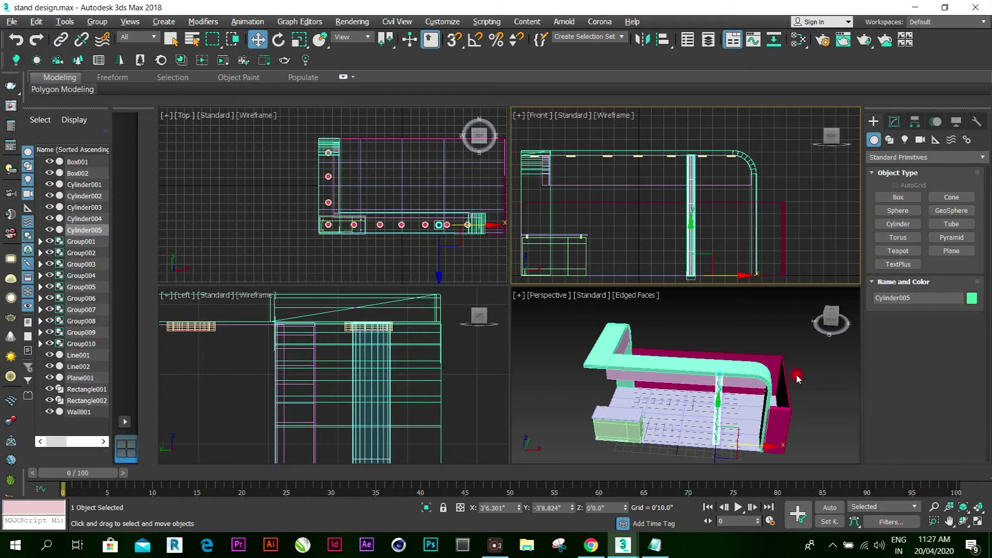
Reduce the radius of the cylindrical pole under the canopy to about 0'1.3"
click(840, 407)
click(979, 521)
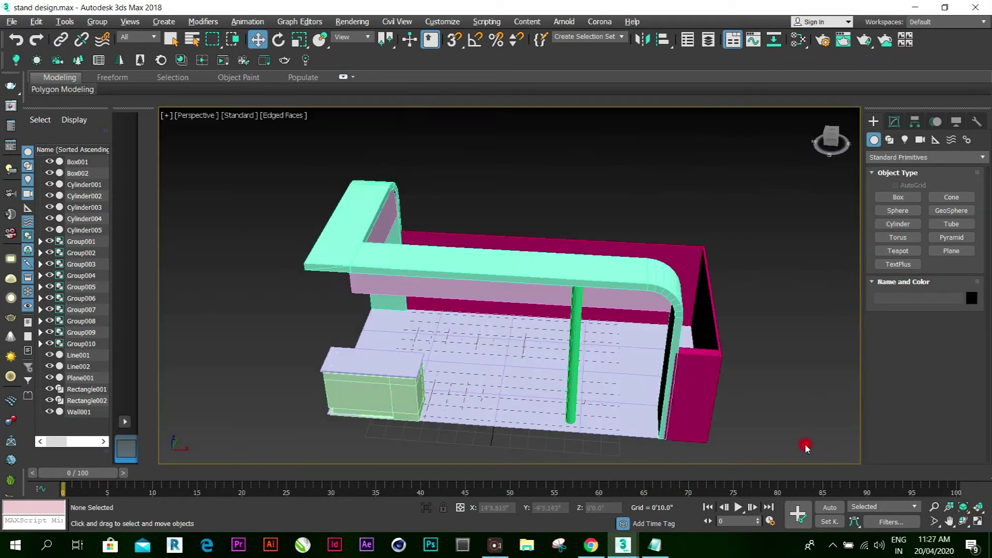
scroll(604, 437, up, 5)
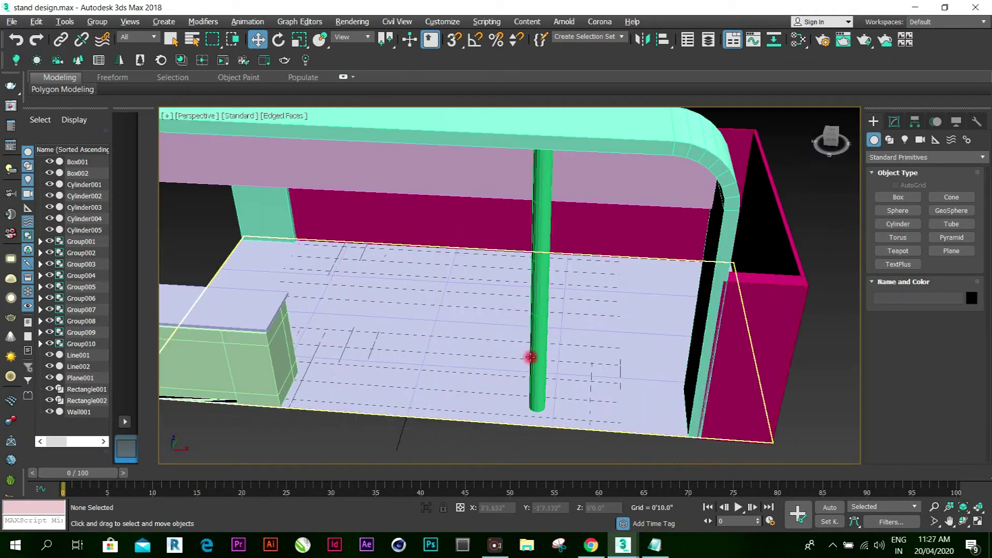
click(532, 353)
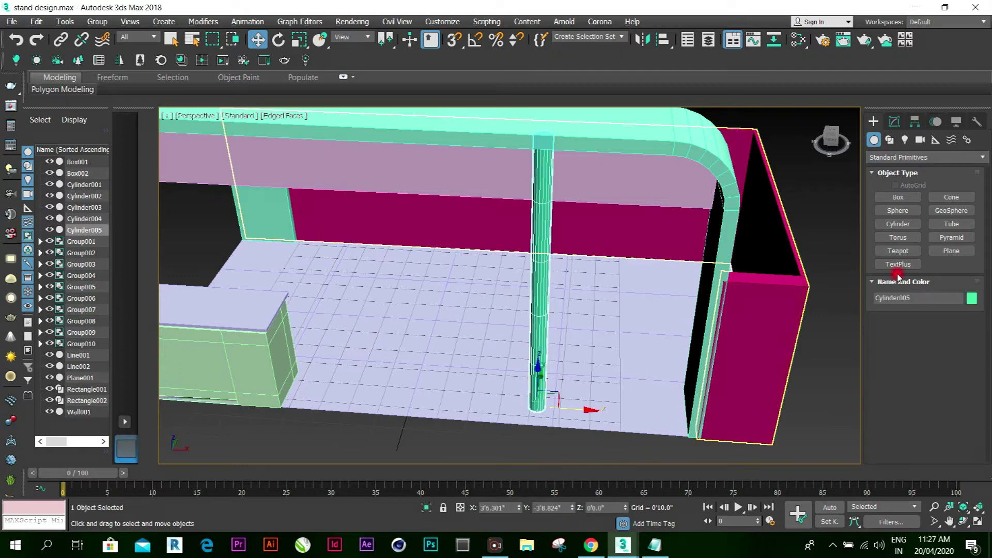
click(892, 123)
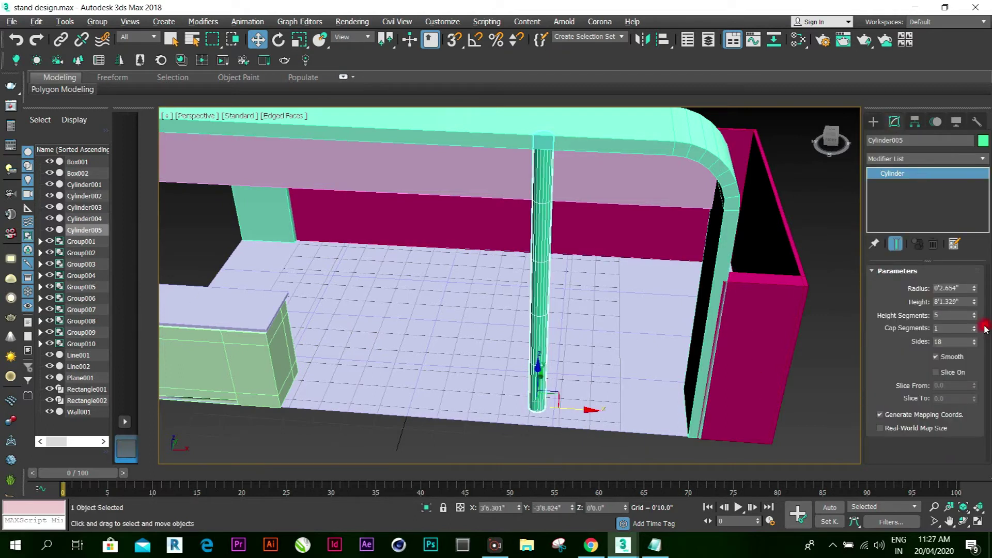
drag(973, 292, 974, 317)
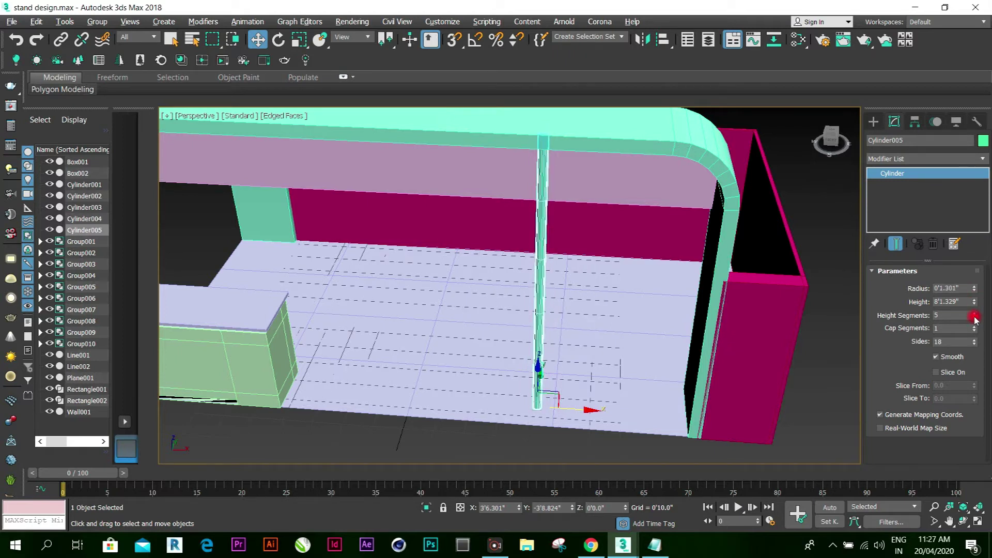
Move the pole along Y to about -2'4.9", just behind the canopy's hanging panel, and restore the four-viewport layout
key(alt+ctrl+z)
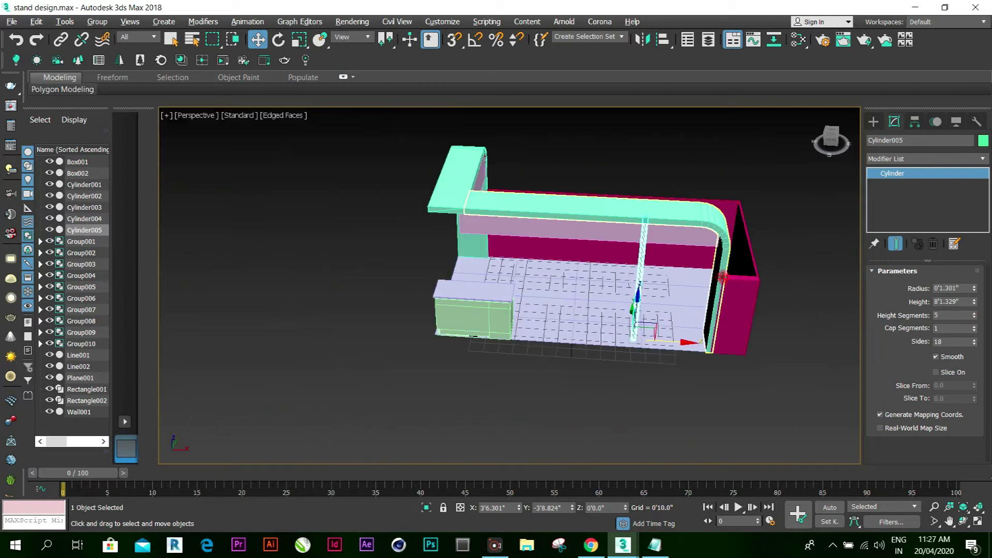
click(962, 520)
drag(593, 324, 500, 299)
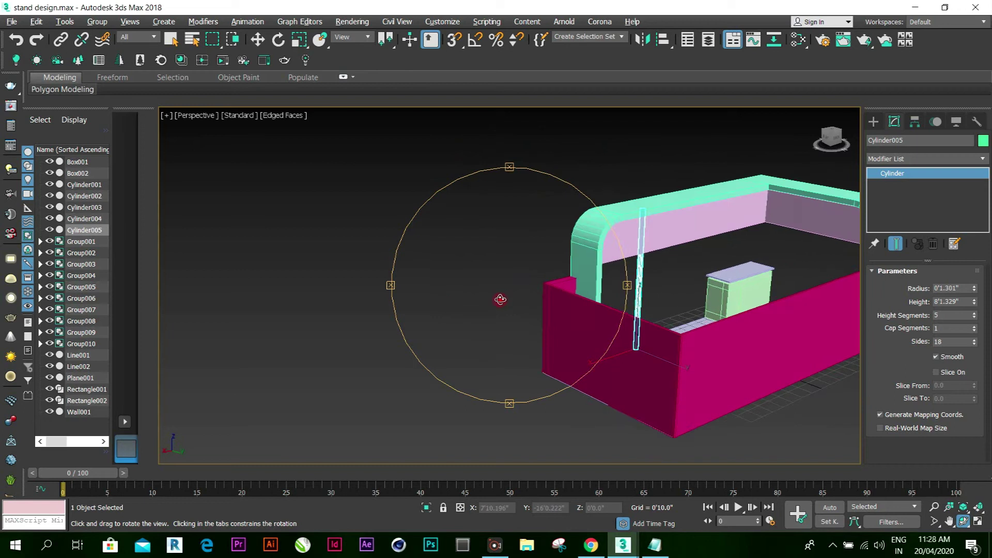
click(256, 41)
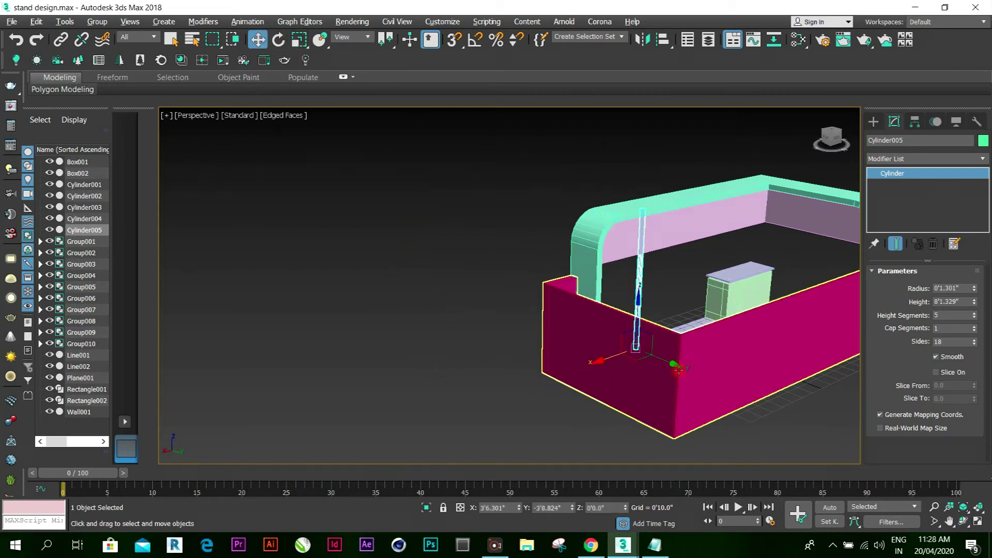
drag(677, 366, 681, 366)
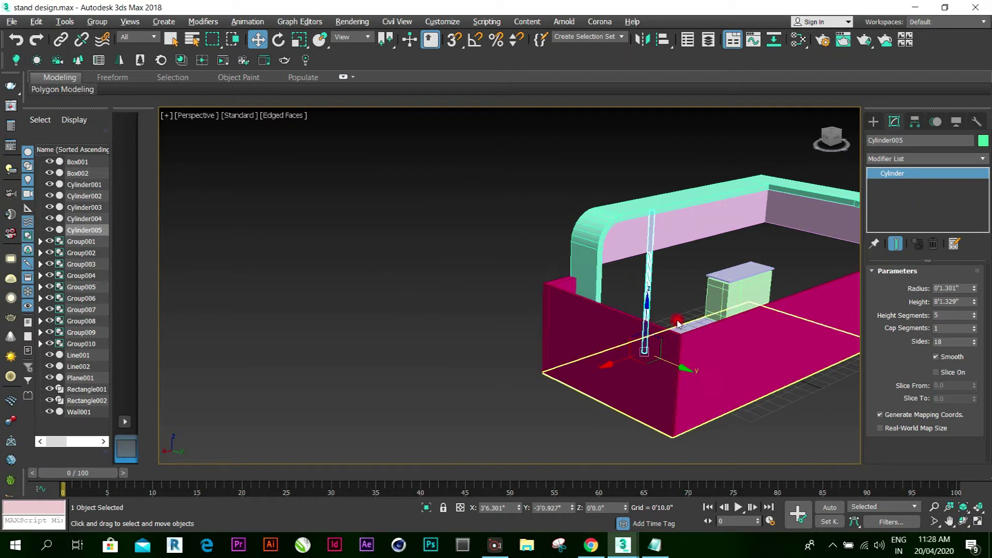
scroll(659, 287, up, 2)
scroll(659, 288, up, 2)
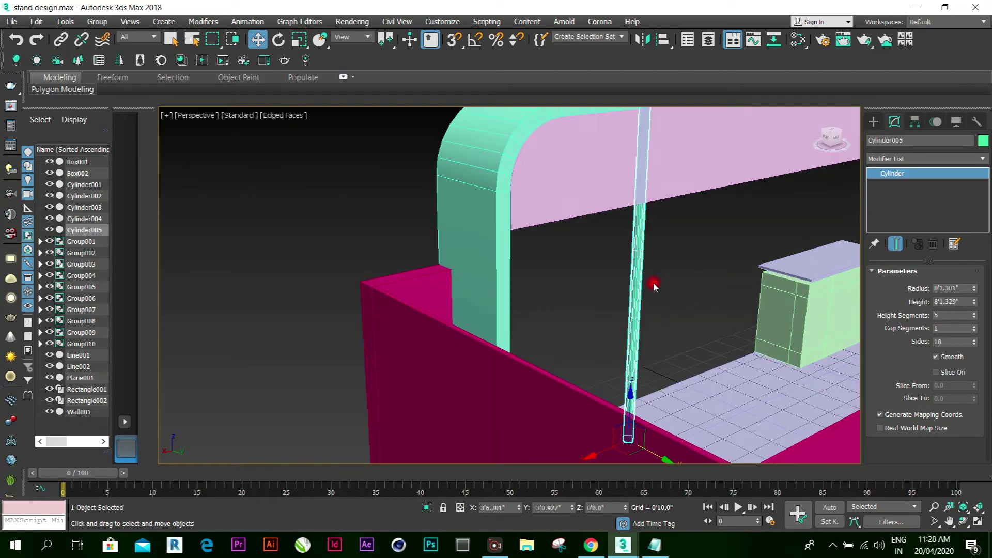
drag(663, 462, 683, 467)
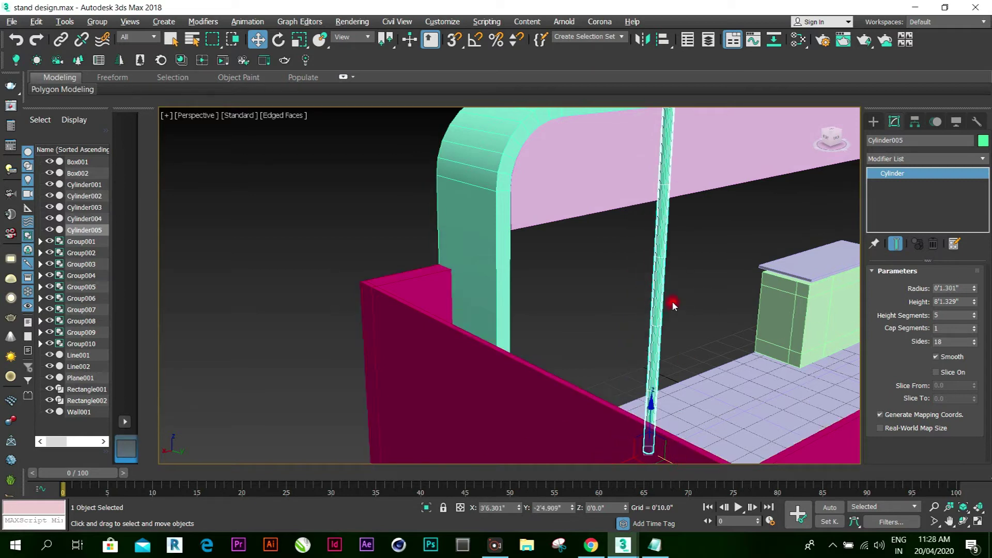
scroll(673, 306, down, 5)
scroll(723, 375, up, 2)
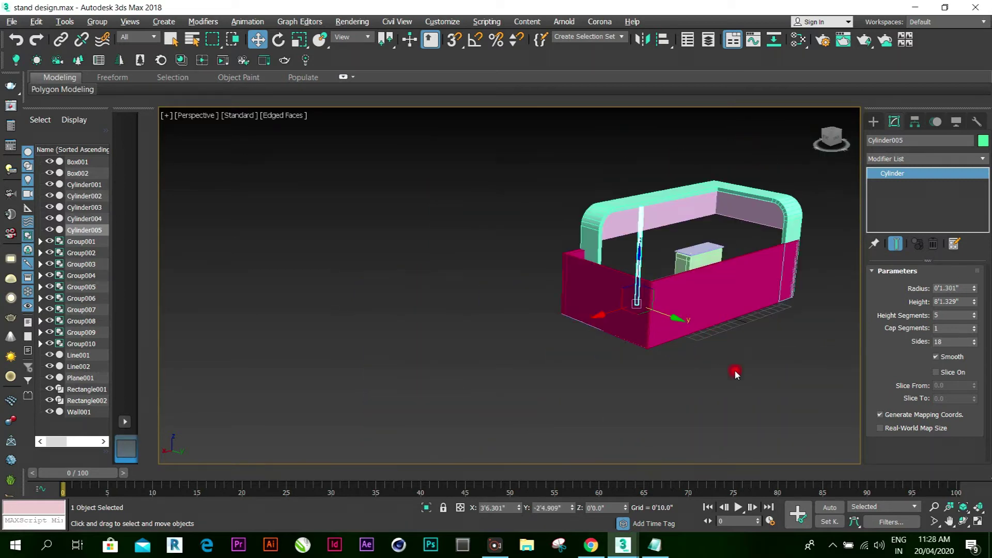
click(977, 521)
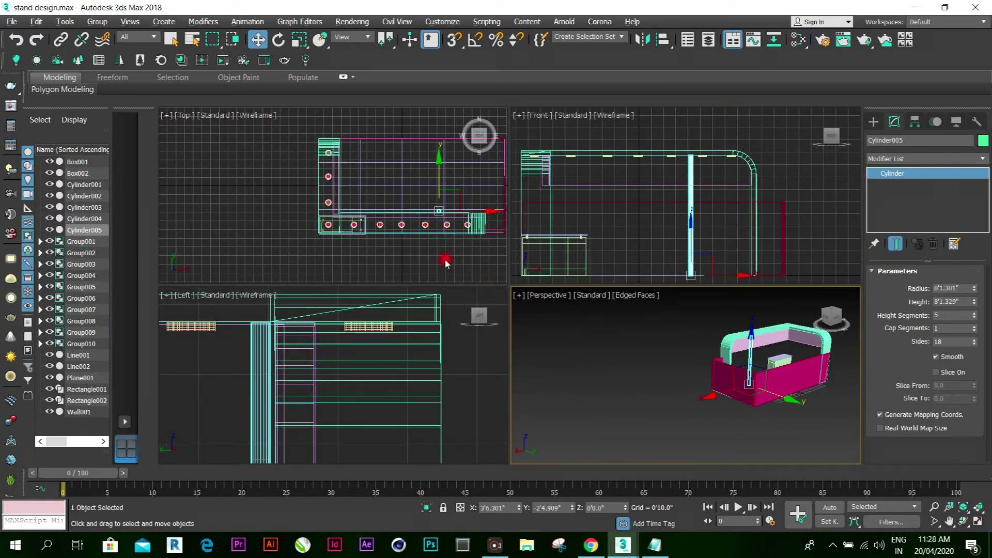
Increase the radius of the upright cylinder column Cylinder005 to 0'1.77"
click(446, 264)
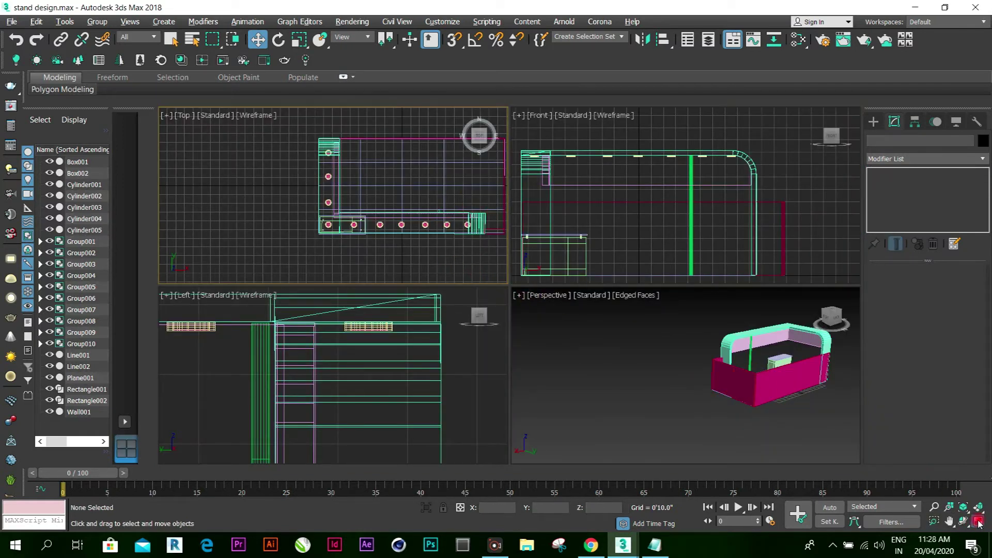
click(977, 521)
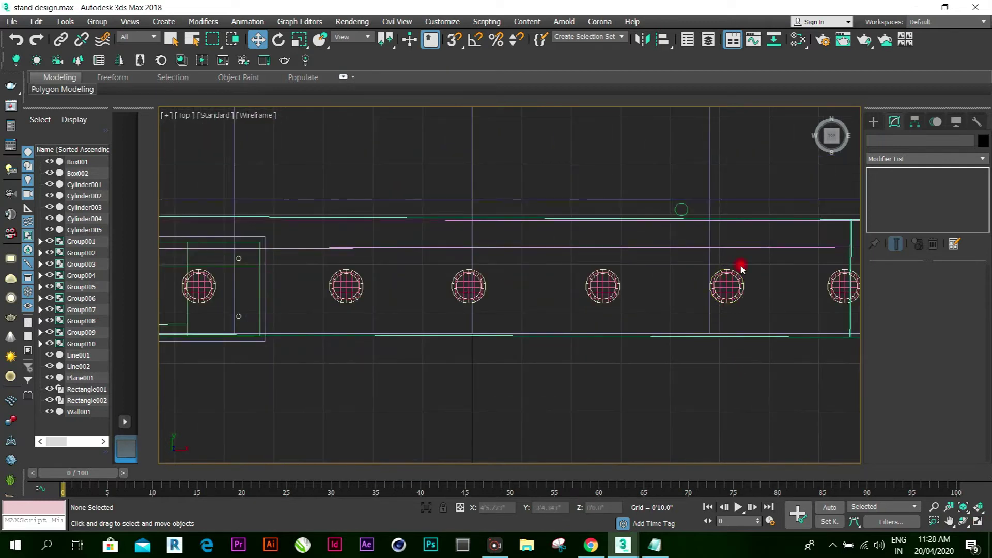
scroll(779, 218, up, 2)
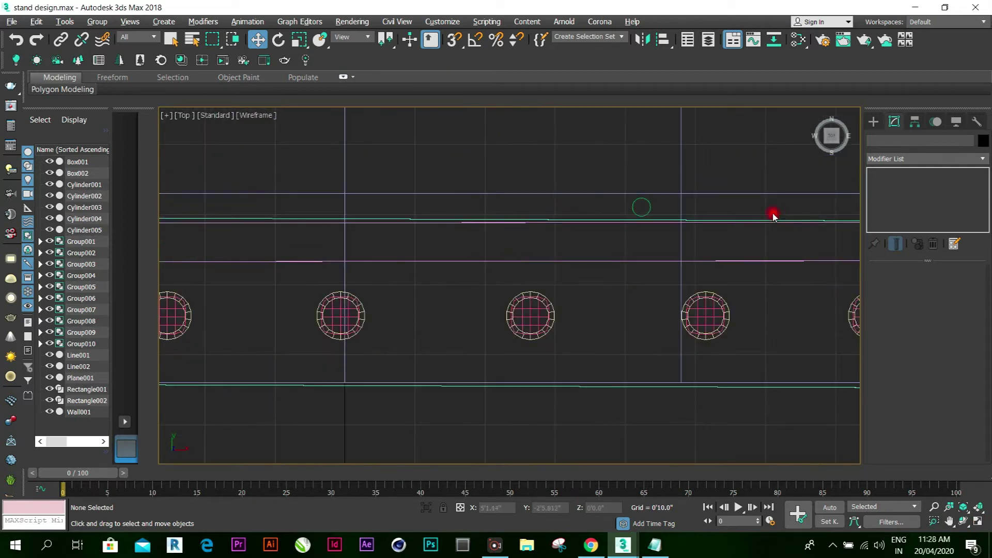
click(645, 207)
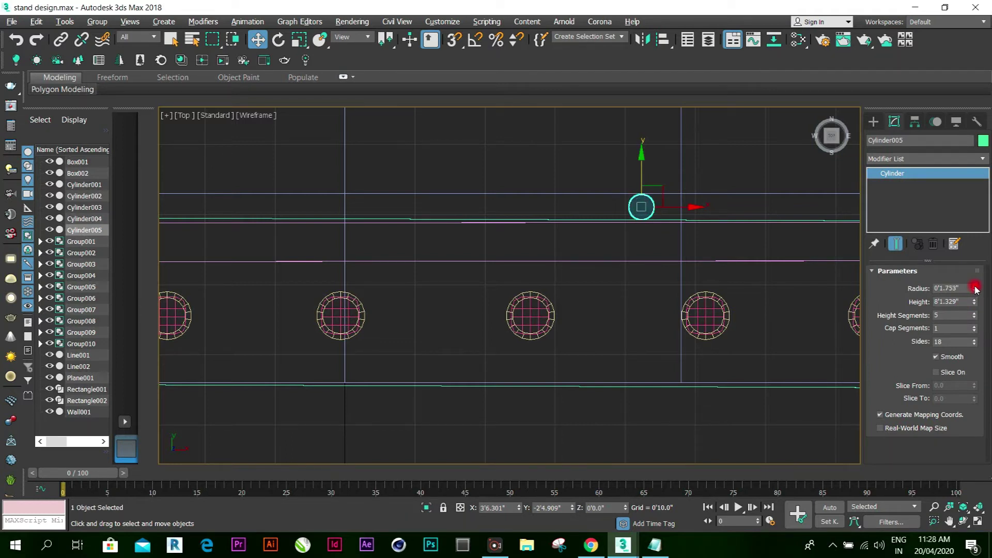
click(979, 521)
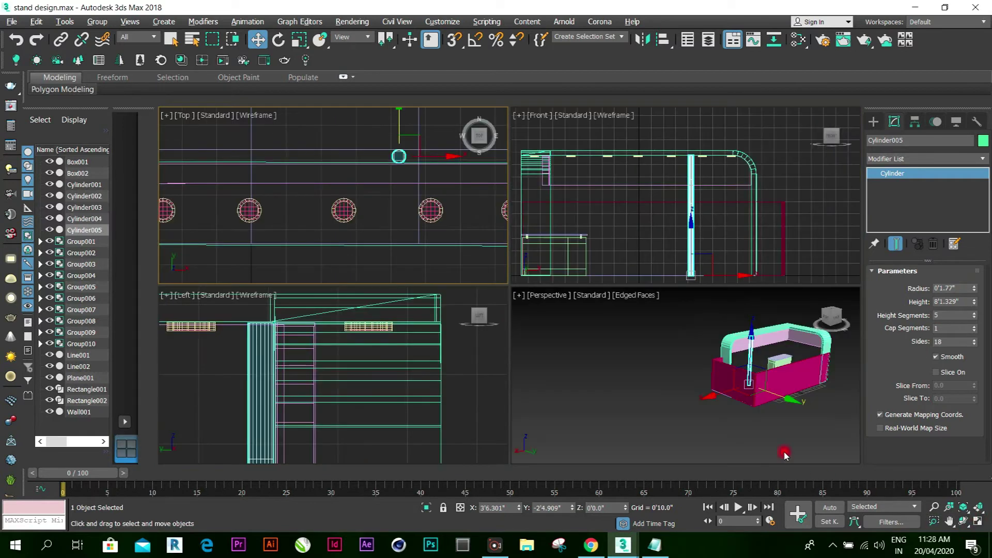
Move the column along the X axis to about X -2'8.15", just beside the reception counter
click(804, 242)
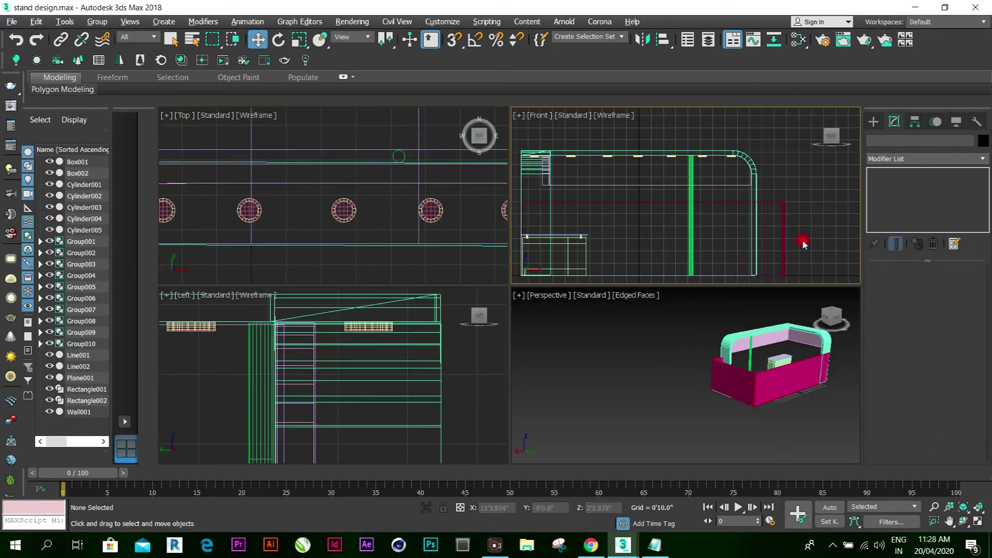
scroll(725, 244, up, 5)
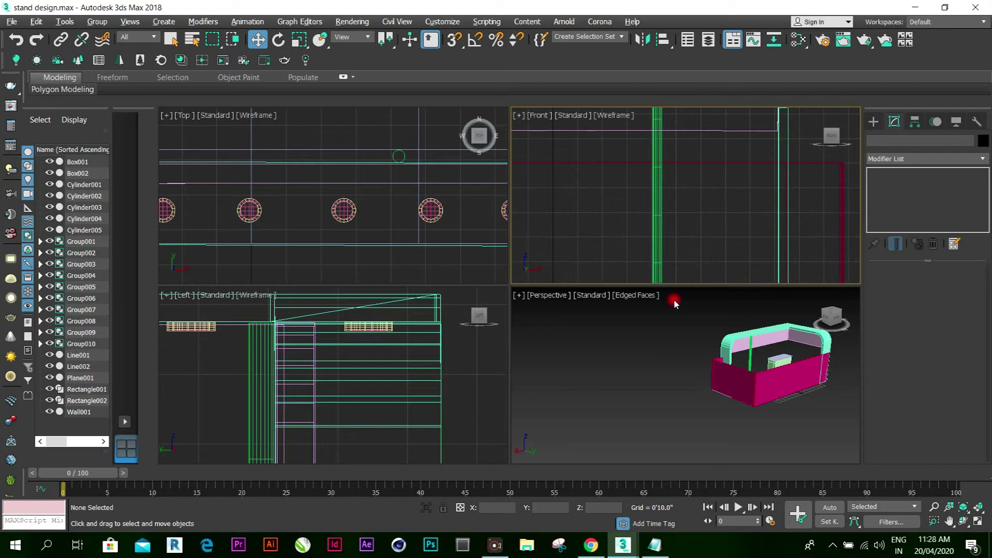
scroll(646, 271, down, 3)
click(658, 367)
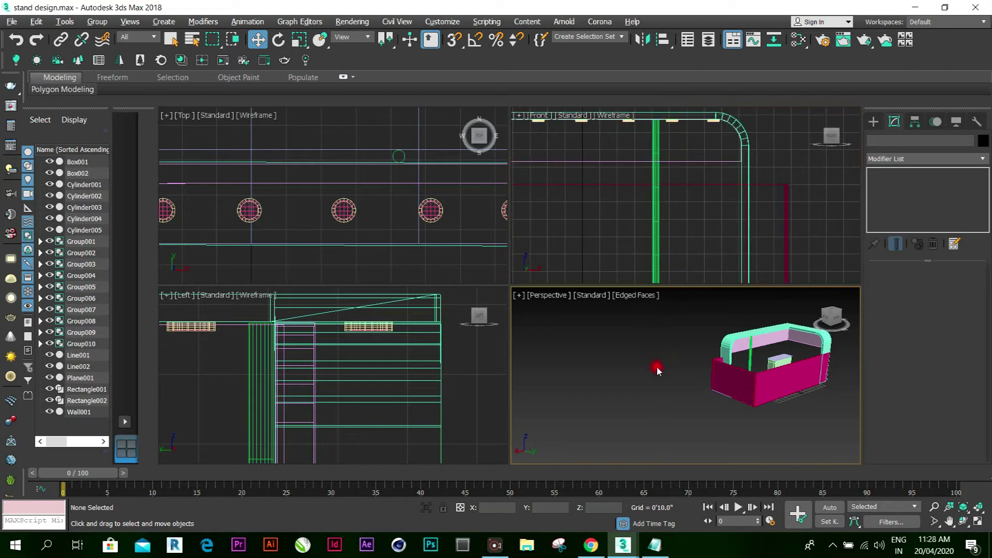
click(977, 521)
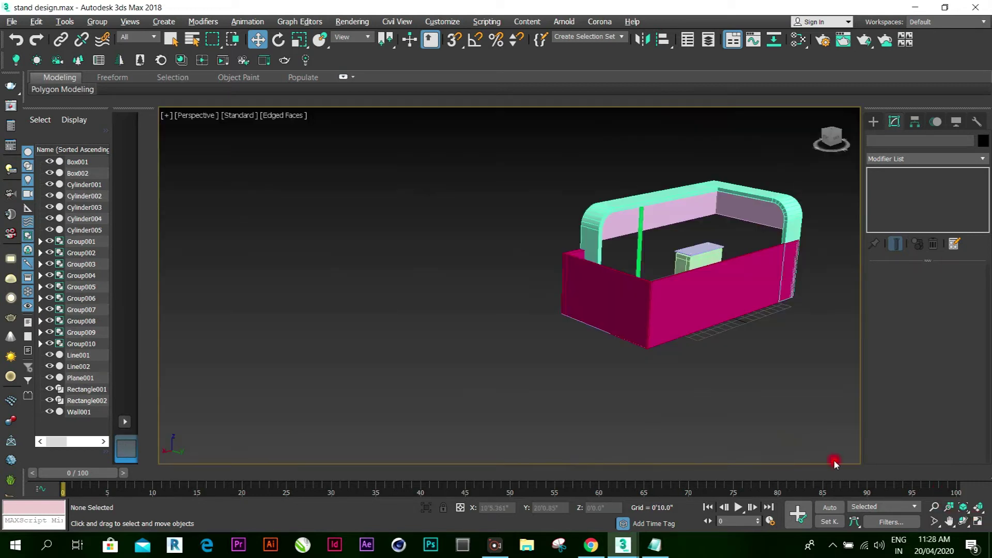
scroll(726, 343, down, 2)
click(730, 329)
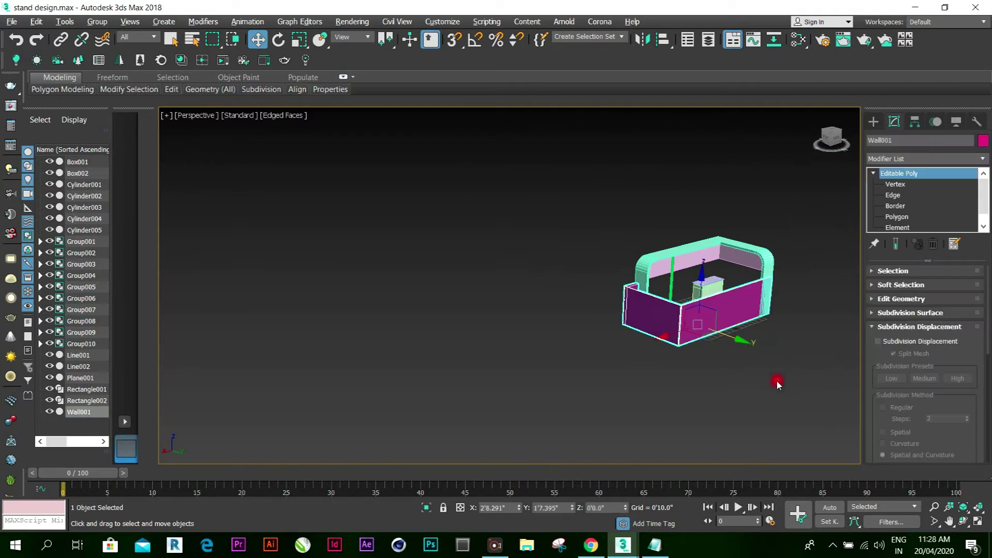
click(963, 521)
drag(578, 317, 719, 314)
drag(566, 310, 598, 317)
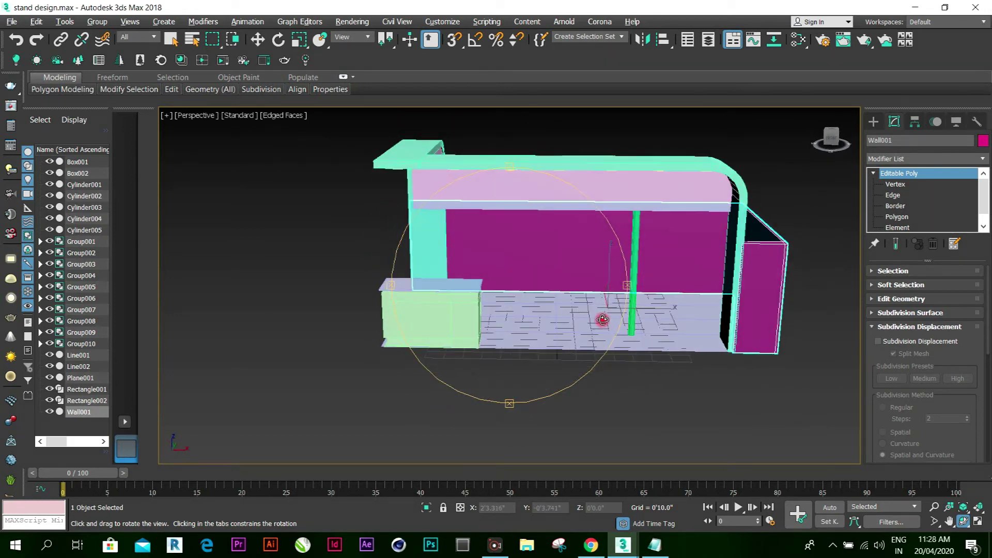
click(261, 41)
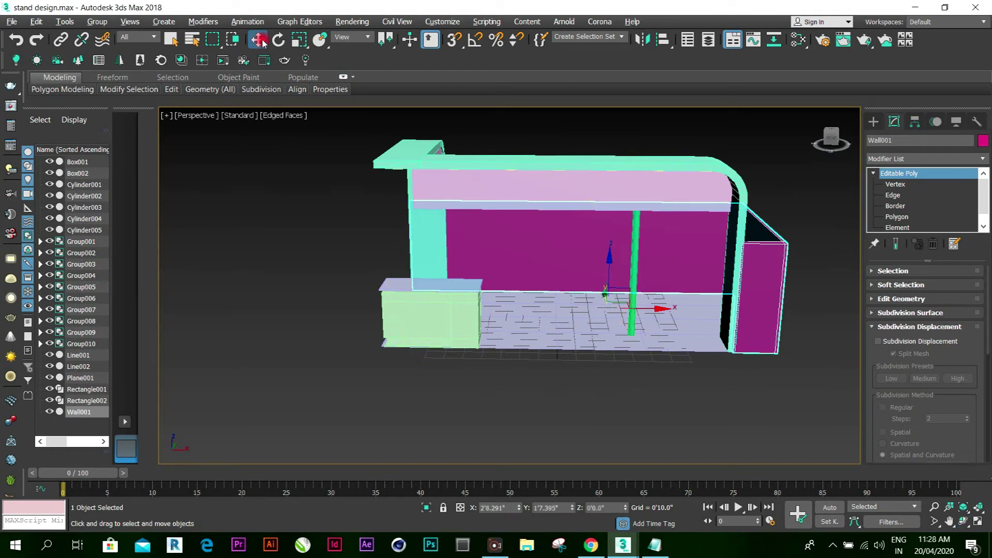
click(634, 268)
drag(681, 336, 550, 329)
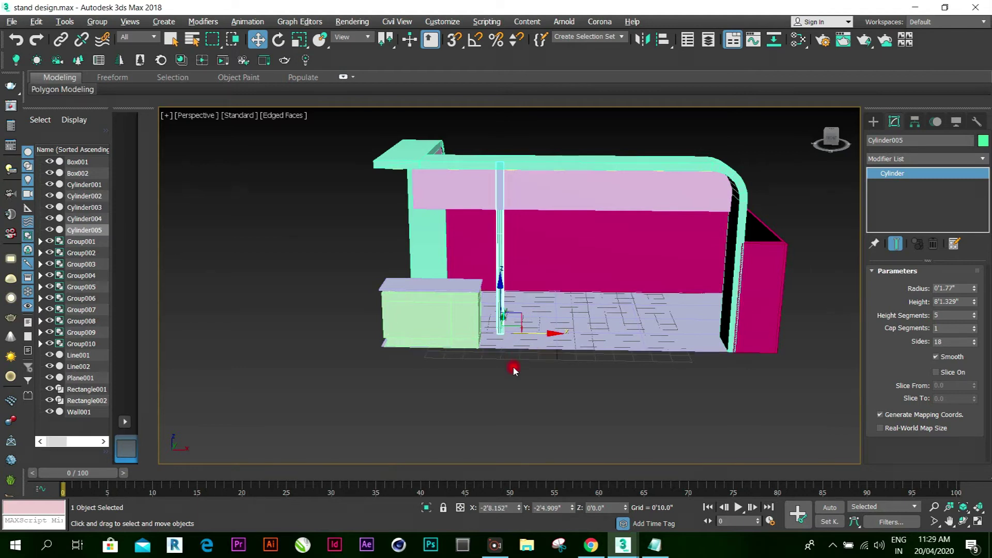
scroll(509, 361, up, 8)
scroll(497, 347, down, 8)
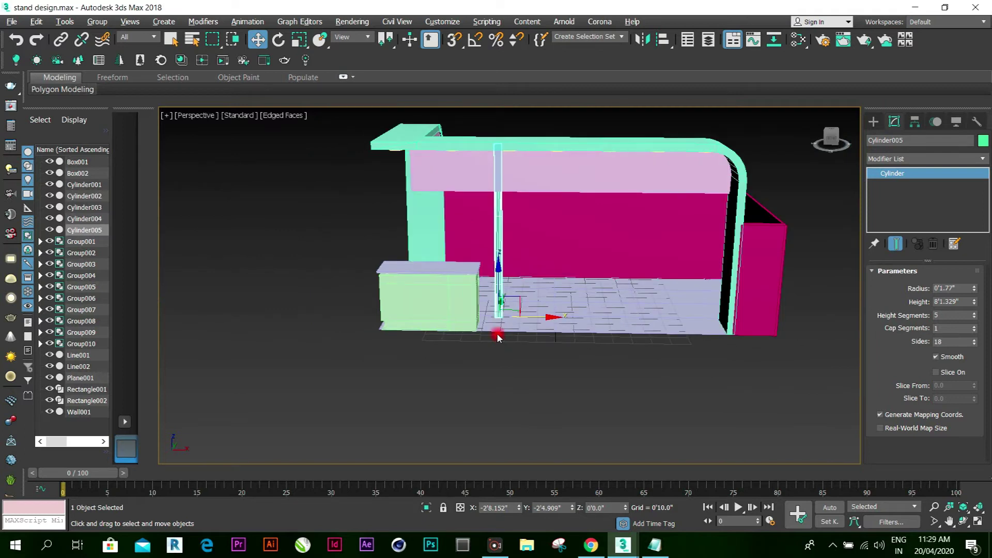
Clone the column as a copy and offset the copy about 4.7" along the X axis from the original
right_click(82, 233)
click(143, 272)
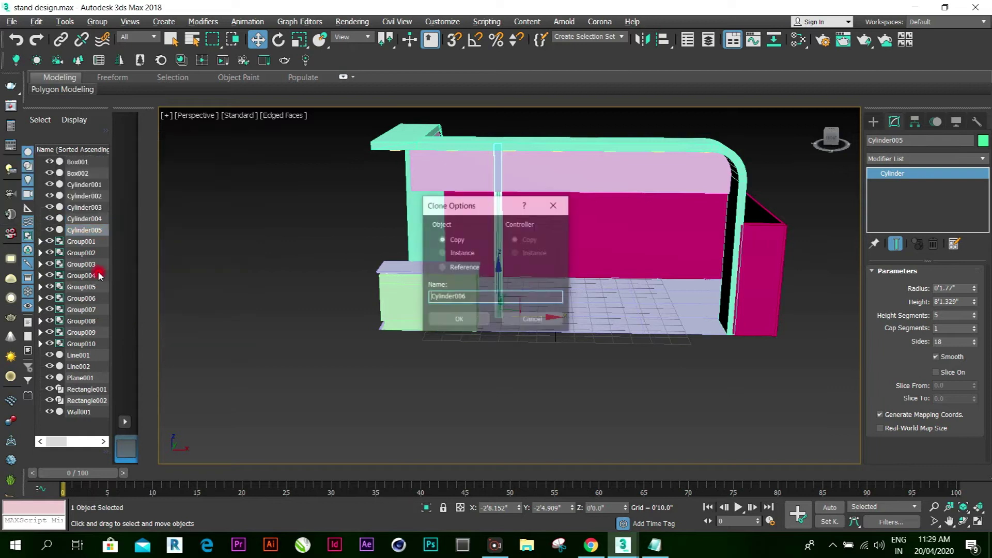
click(447, 314)
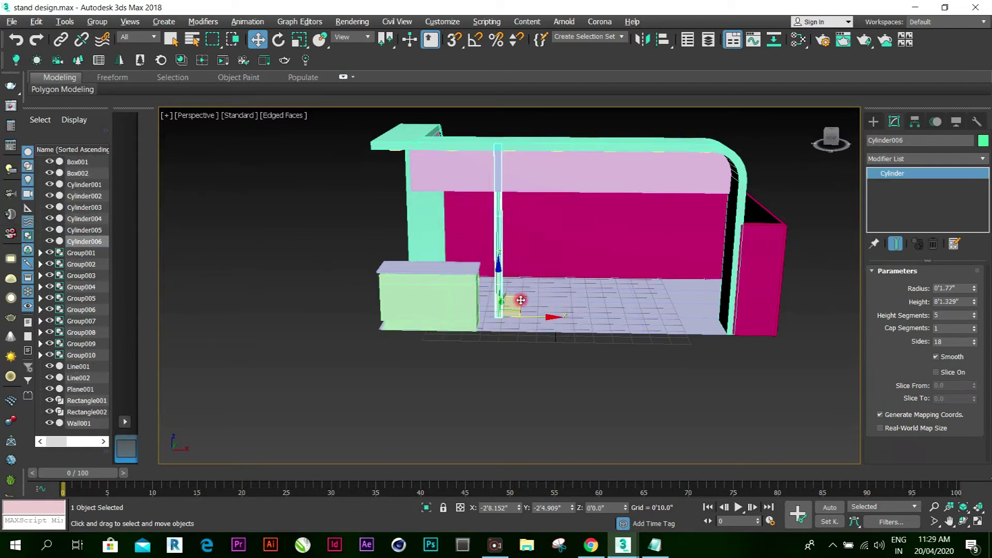
drag(548, 317, 556, 317)
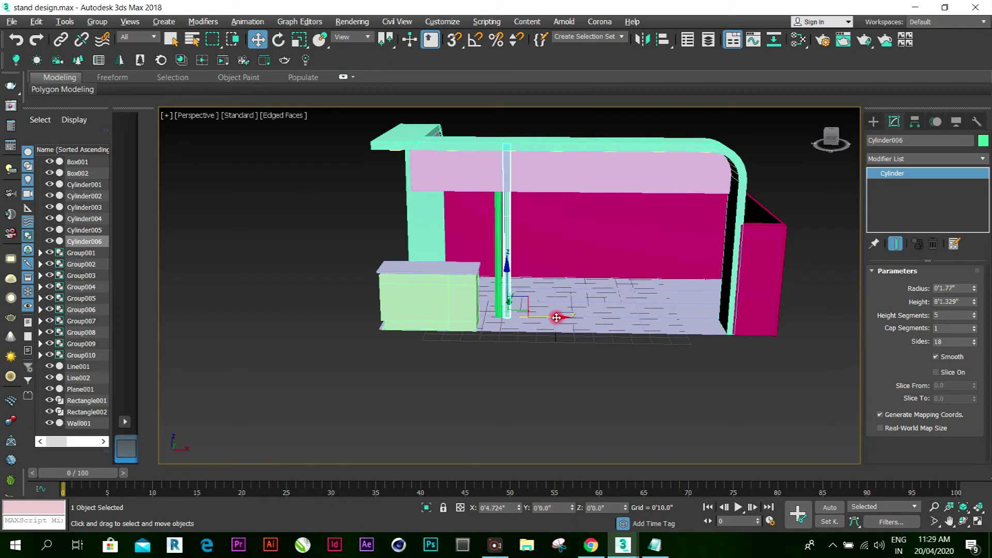
Clone the second column as a copy and shift it along X to about -1'9.24", forming a row of three
right_click(96, 241)
click(156, 285)
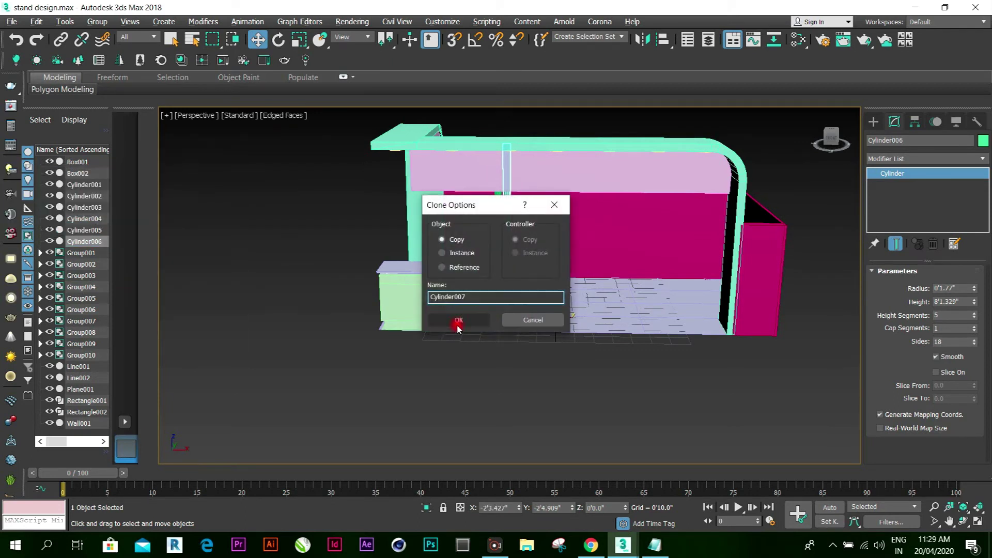
click(460, 320)
drag(558, 318, 570, 318)
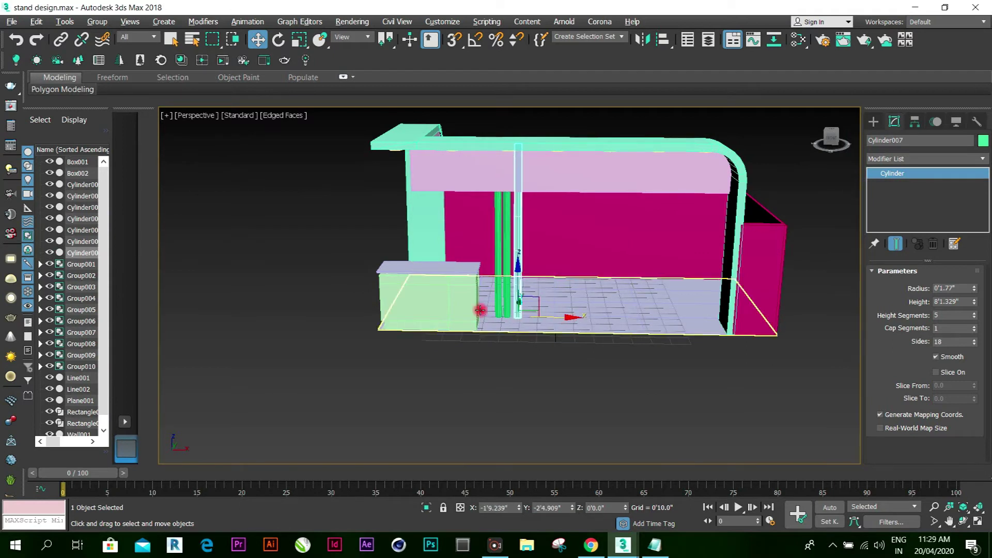
Clone Cylinder005 as a copy and move it to the stand's open short side, at about X -7'5.8", Y -1'7.5"
click(965, 522)
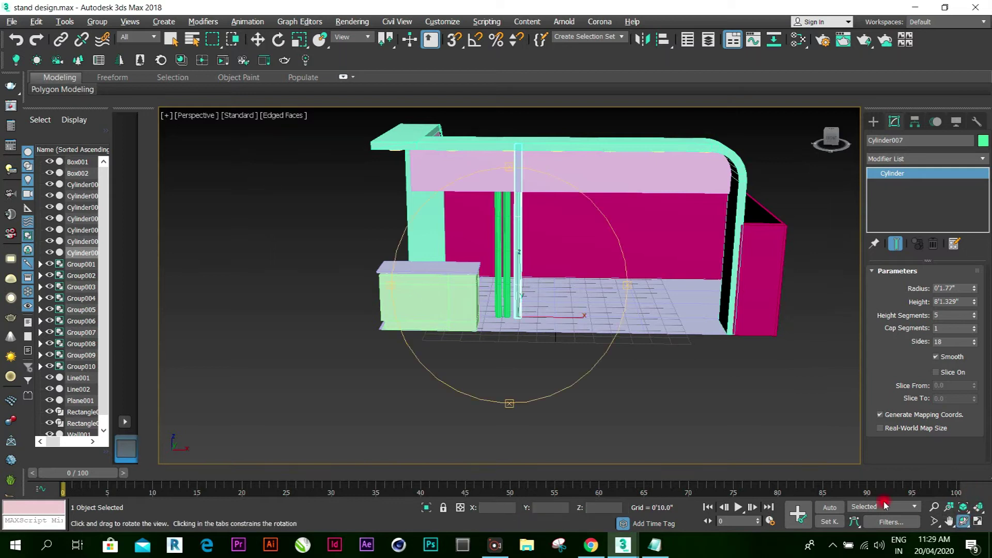
drag(516, 328, 589, 326)
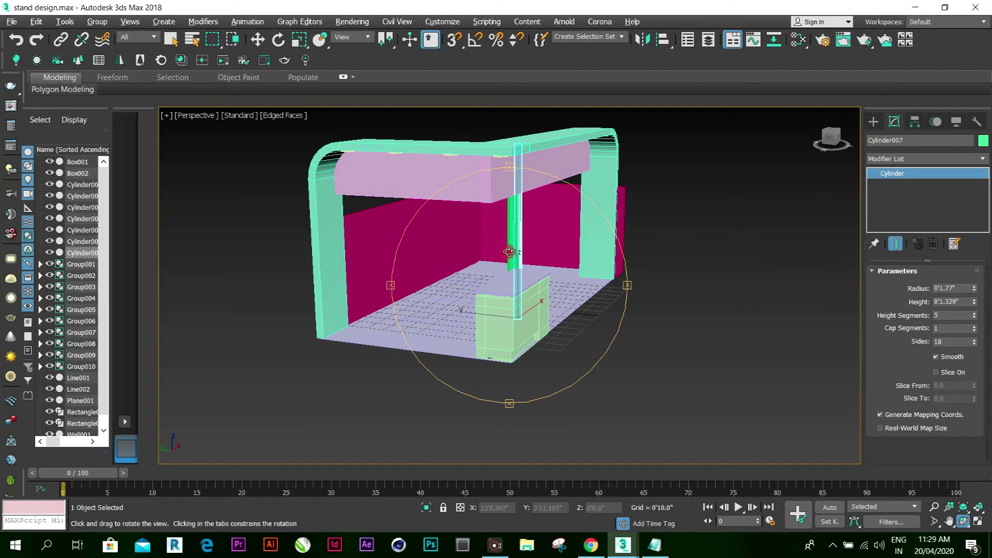
click(258, 40)
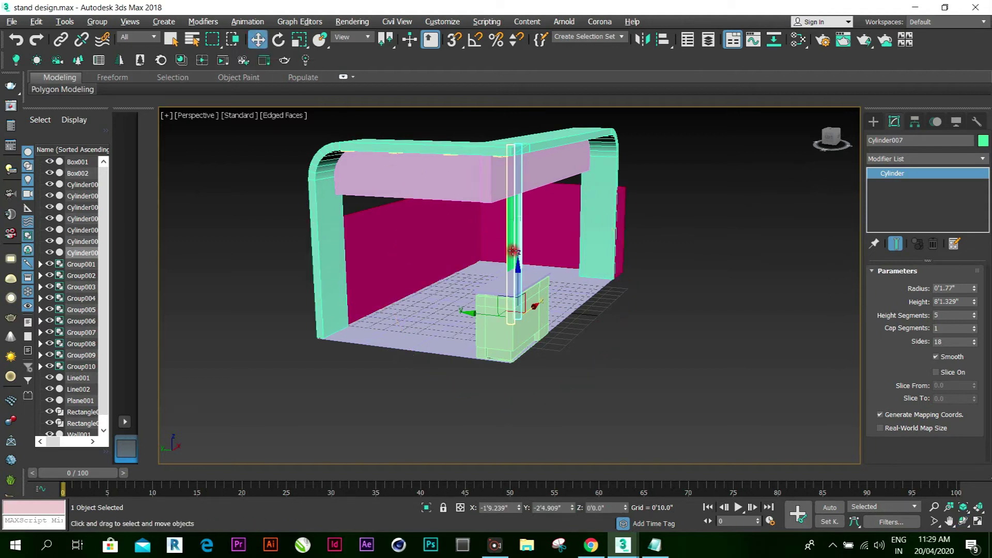
click(512, 249)
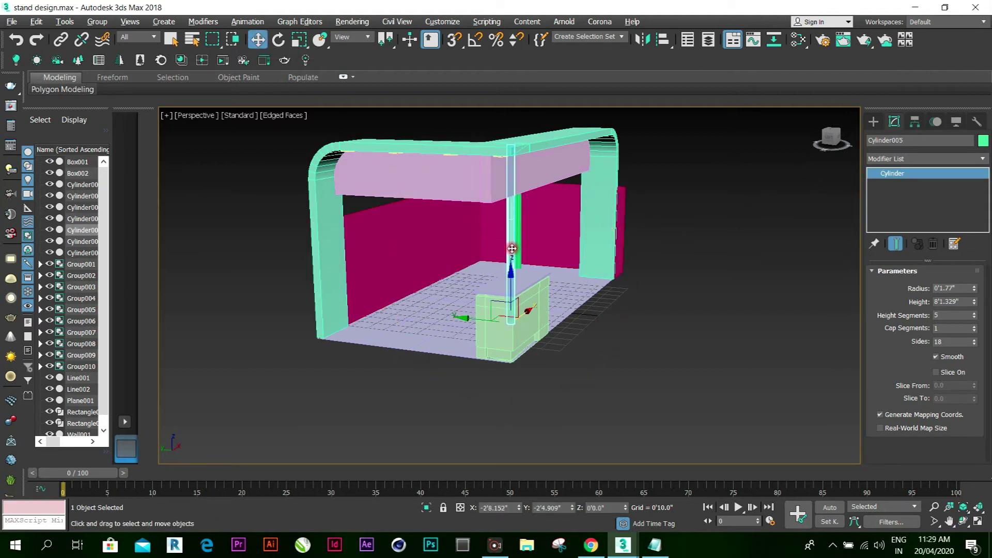
right_click(84, 234)
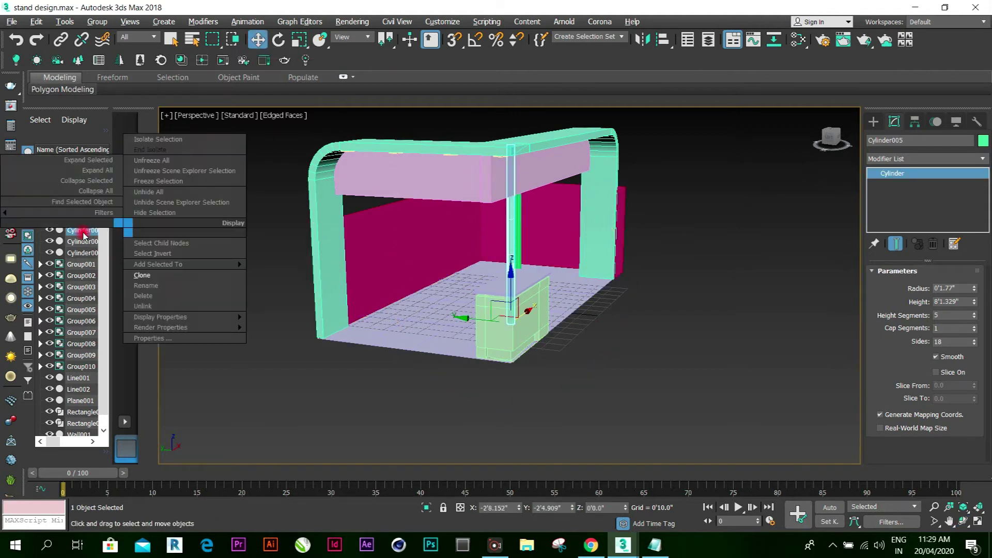
click(151, 274)
click(471, 321)
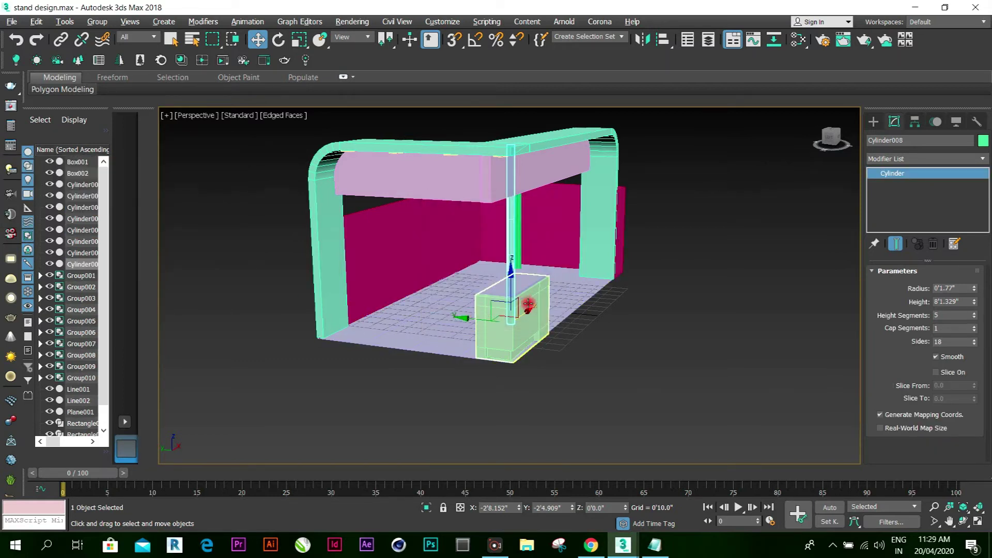
drag(531, 310, 488, 327)
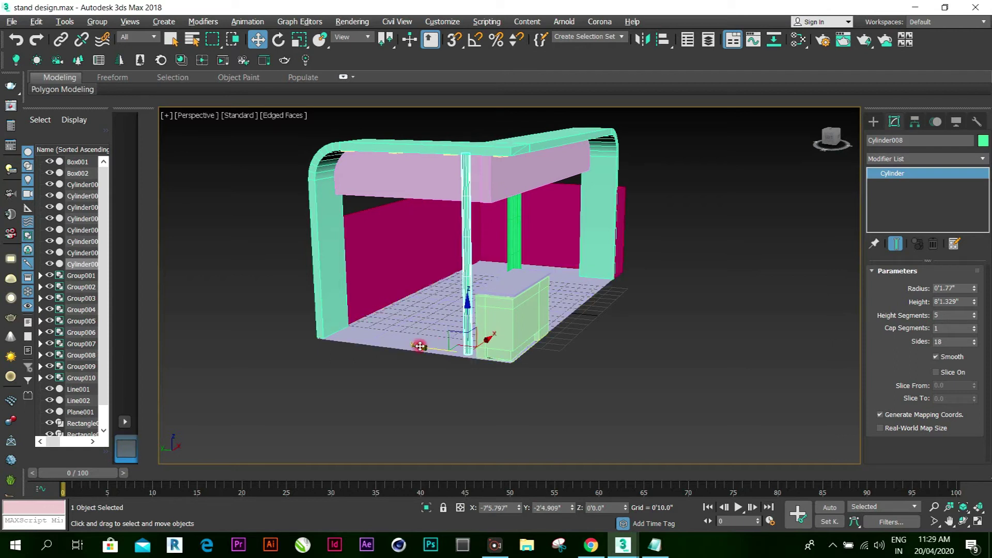
drag(423, 347, 407, 345)
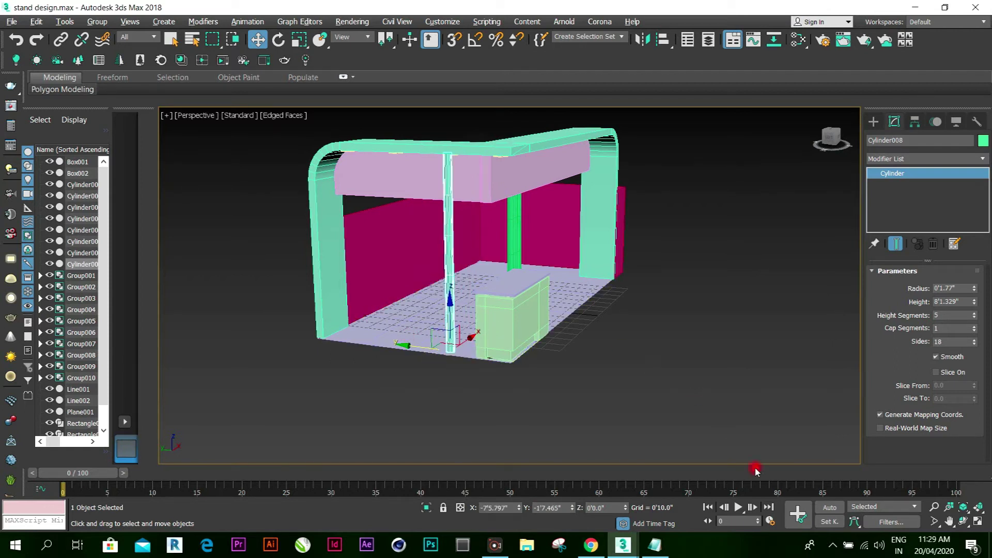
Move the new column along X to about -6'2.05", aligning it with the inner edge of the short canopy arm
click(961, 521)
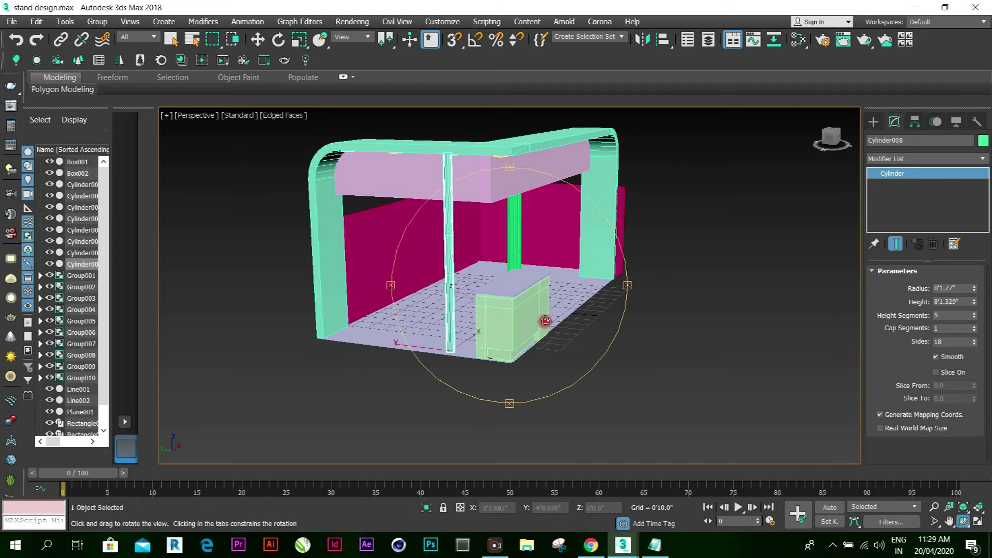
drag(530, 269, 473, 344)
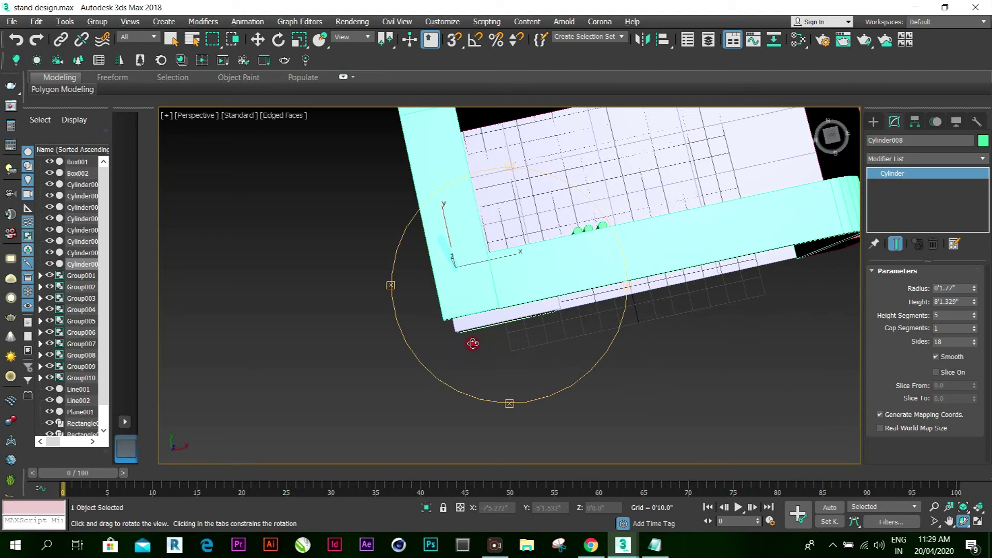
drag(521, 296, 505, 303)
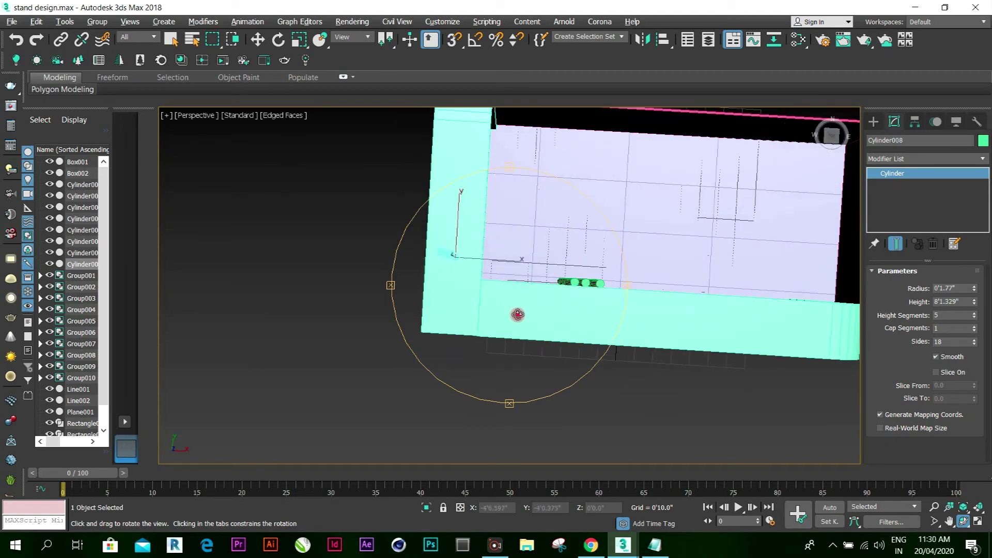
click(258, 40)
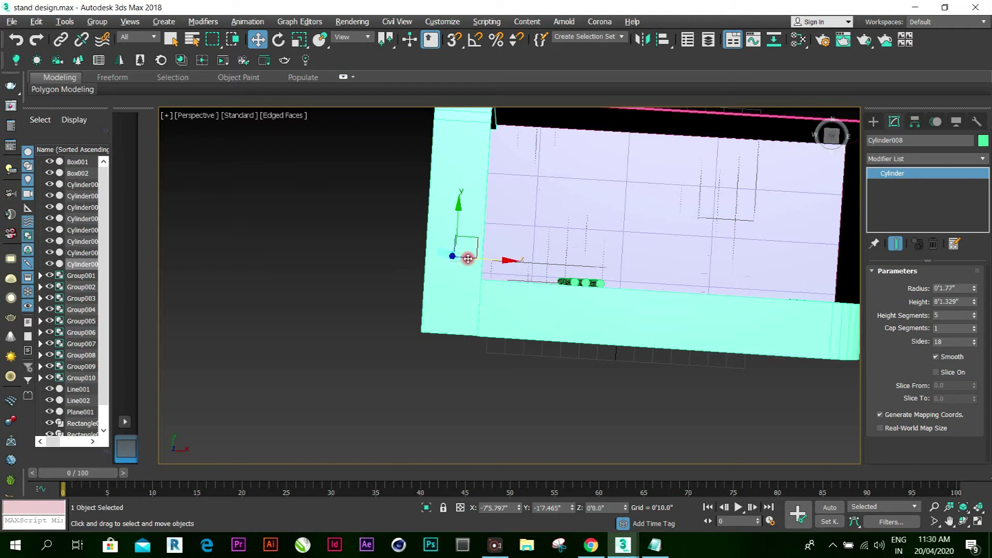
drag(504, 260, 532, 261)
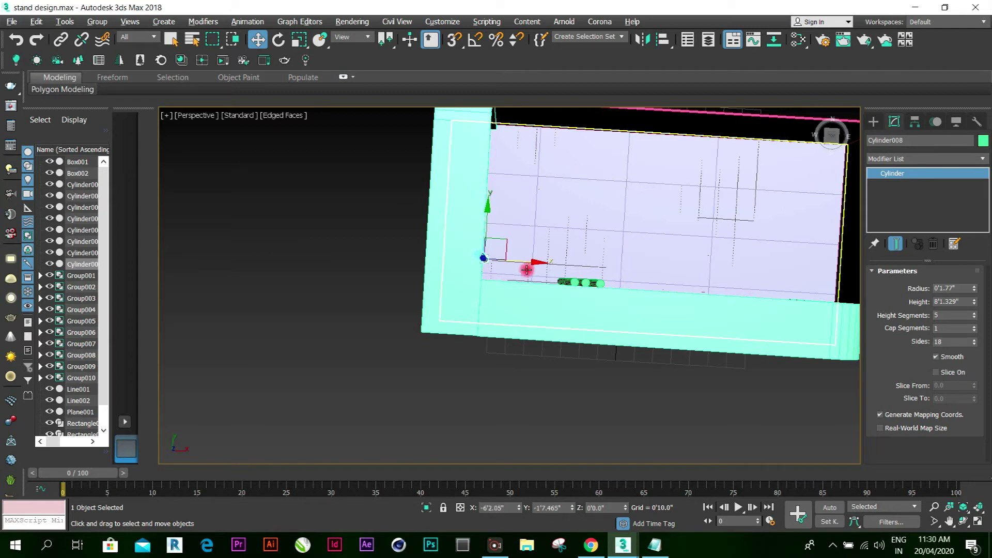
Clone the column at the short canopy arm as a copy and move it along Y to about -1'1.62"
click(964, 520)
drag(555, 329, 645, 241)
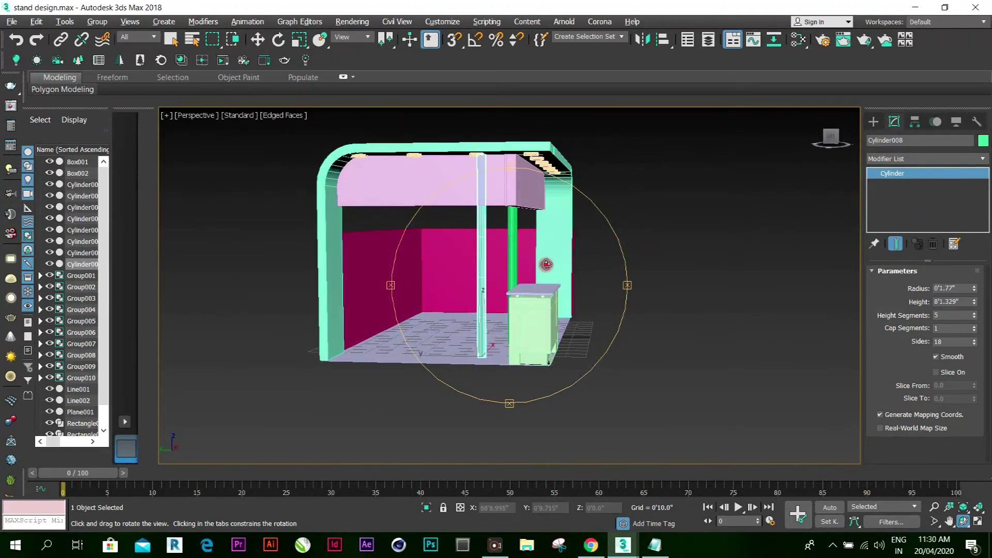
click(257, 40)
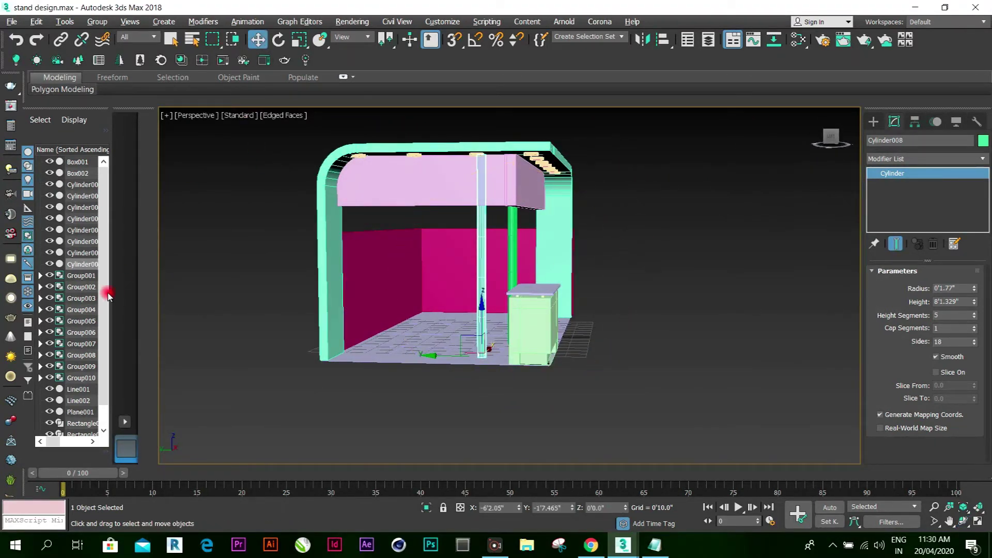
right_click(81, 265)
click(136, 287)
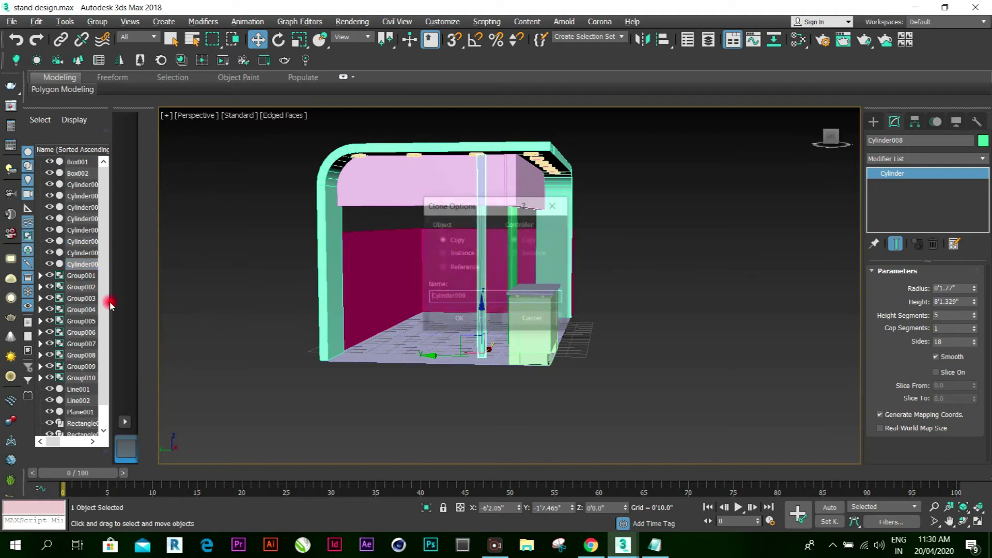
click(478, 323)
drag(432, 357, 420, 352)
Clone the newest column as a copy and shift it along Y to about -0'8.01", completing a row of three
click(171, 331)
right_click(85, 277)
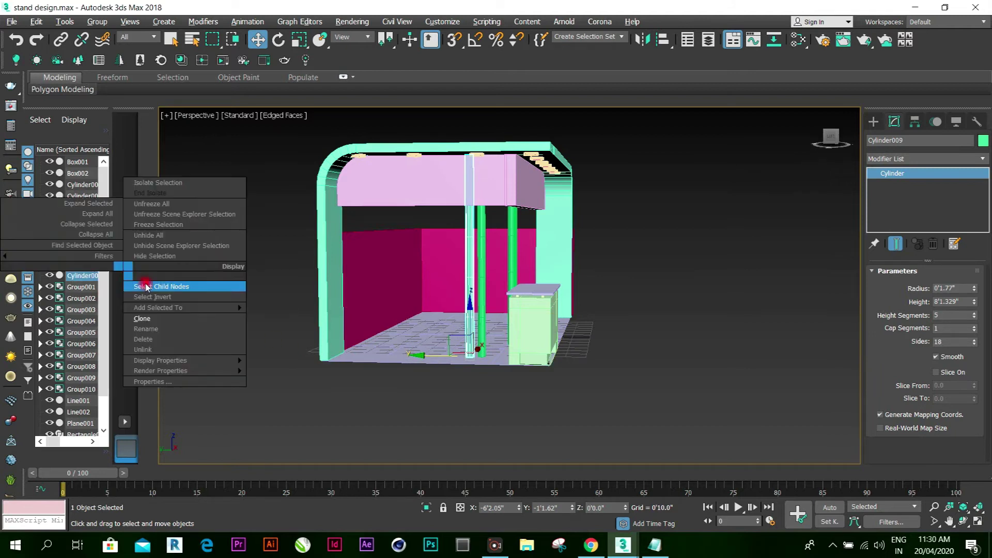
click(170, 329)
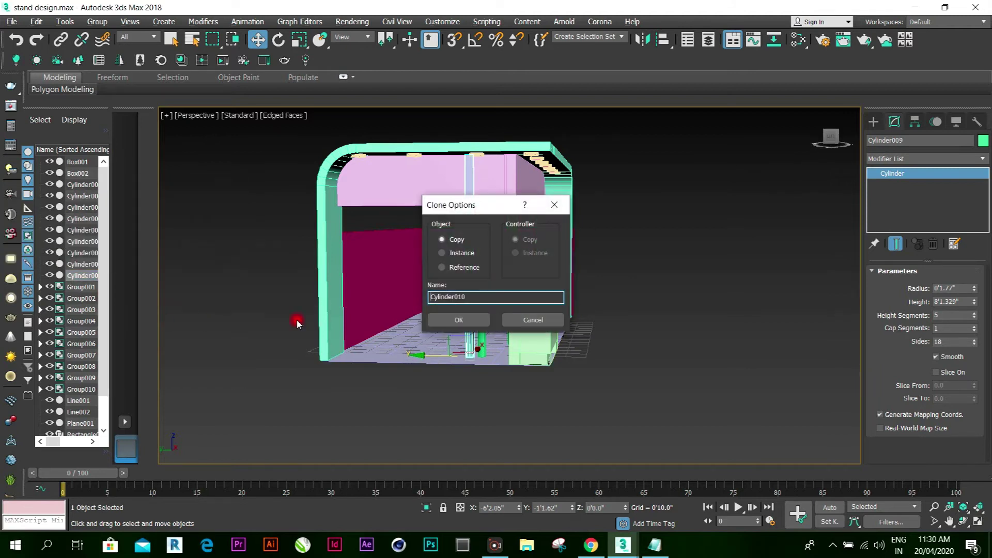
click(459, 321)
drag(420, 354, 408, 351)
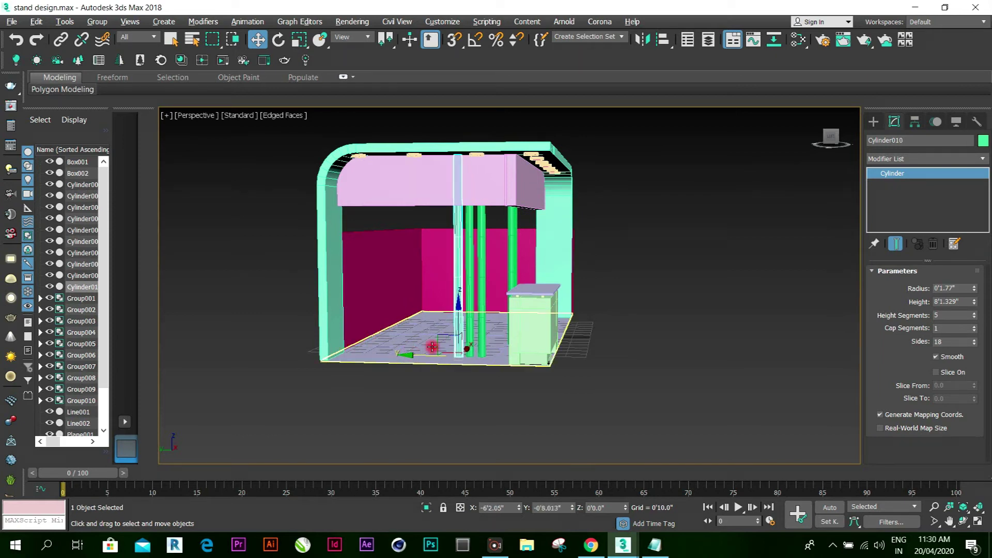
Add two horizontal edge loops and one vertical loop near the open end of Wall001's long back wall with SwiftLoop
click(393, 266)
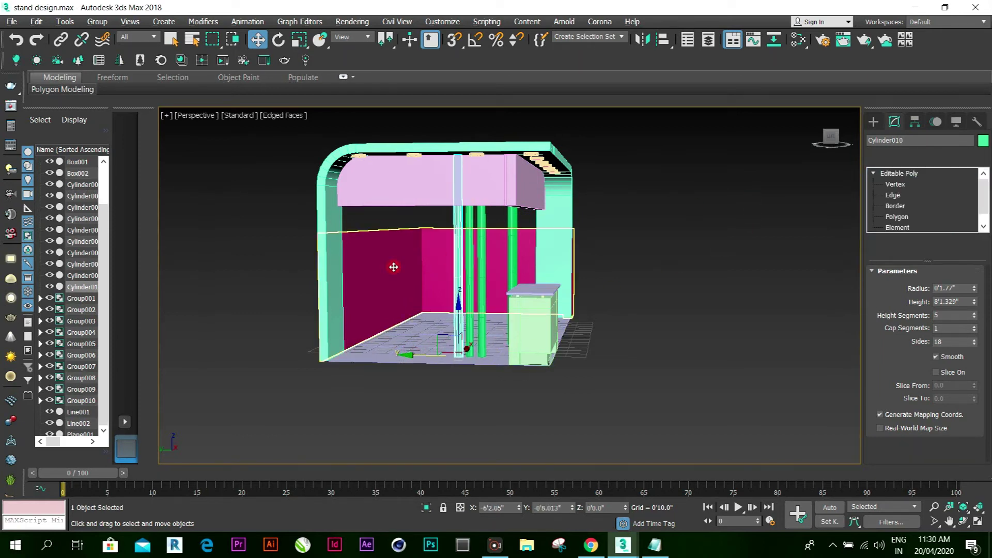
click(892, 196)
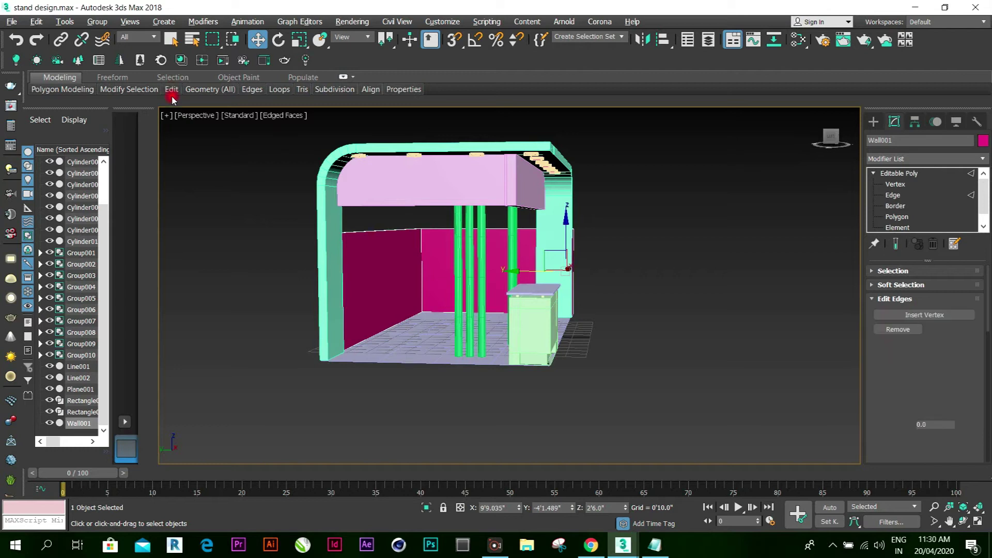
mouse_move(174, 91)
click(276, 116)
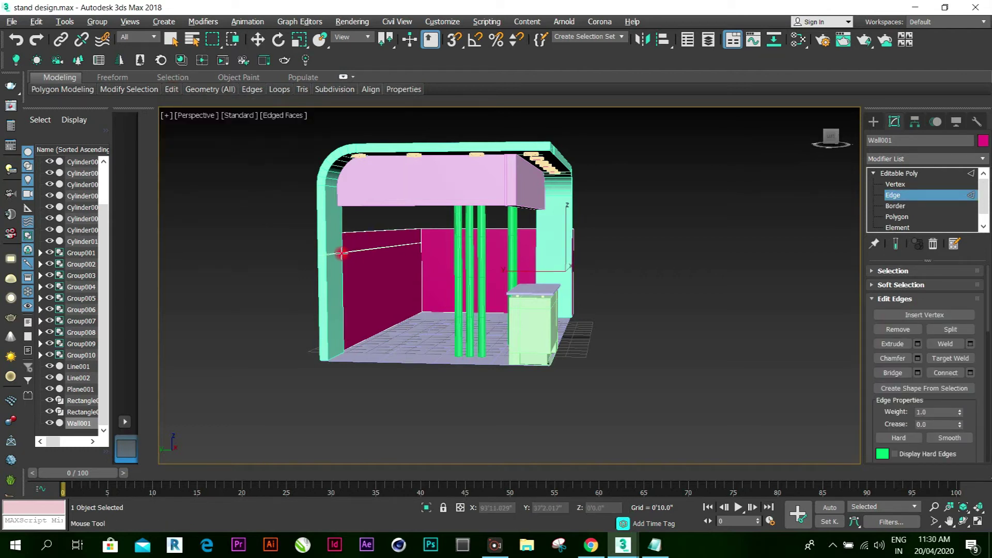
click(342, 252)
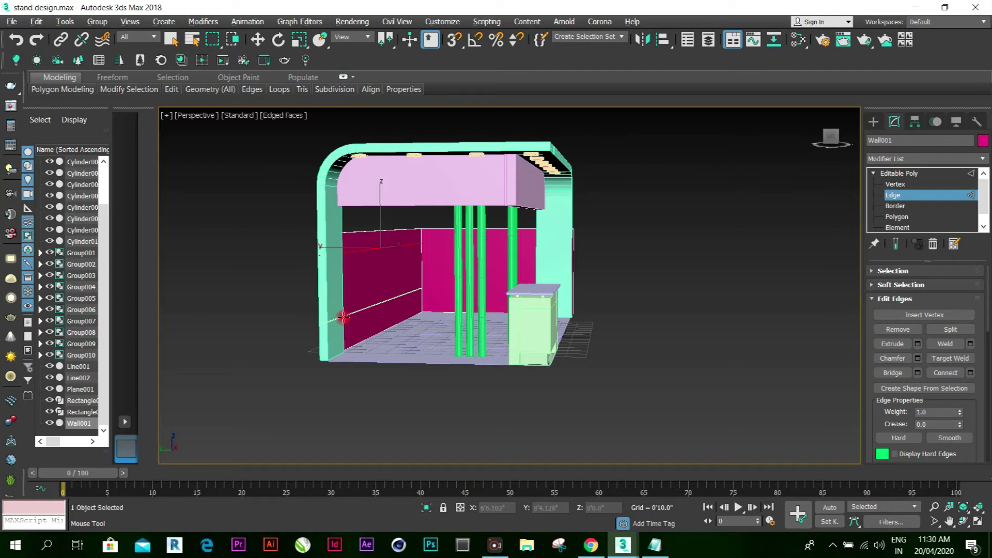
click(343, 300)
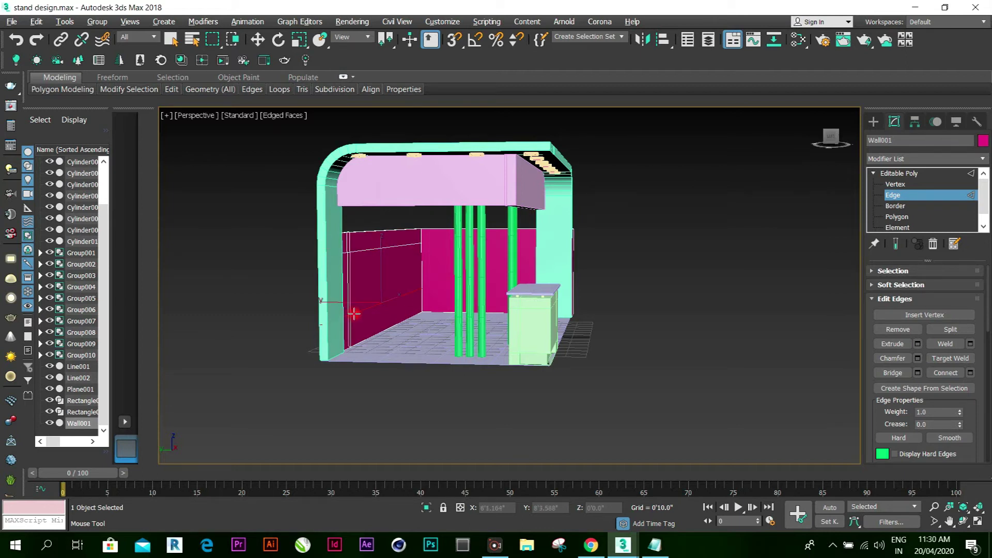
click(351, 281)
Insert five more vertical edge loops with SwiftLoop, spaced roughly evenly along the long back wall up to the corner
click(963, 507)
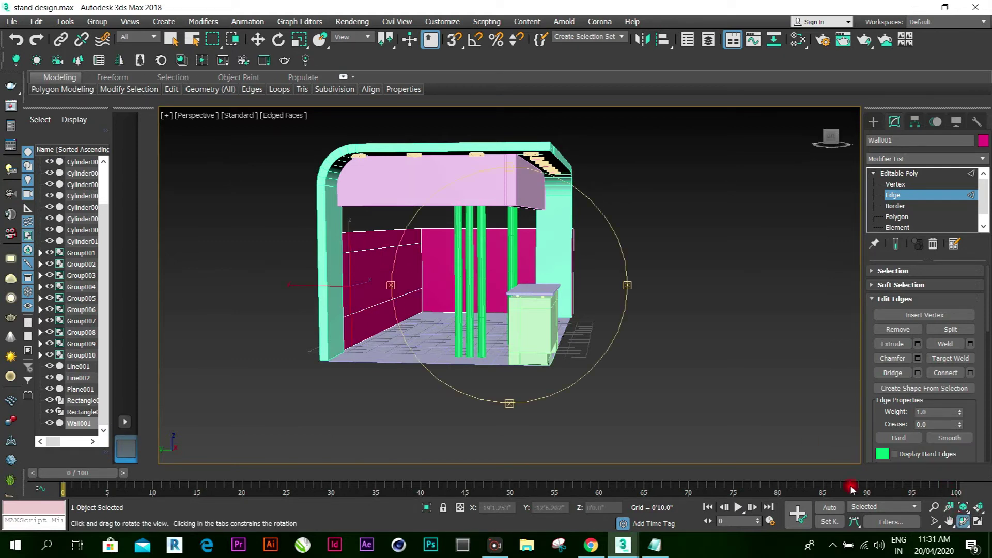
drag(555, 338, 468, 340)
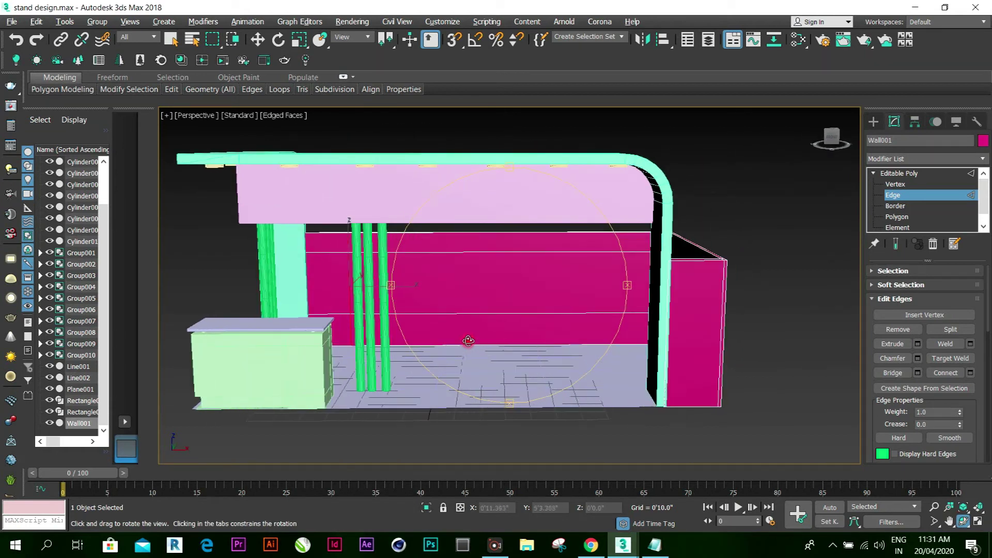
mouse_move(361, 229)
mouse_down()
mouse_move(442, 277)
mouse_move(372, 223)
mouse_up()
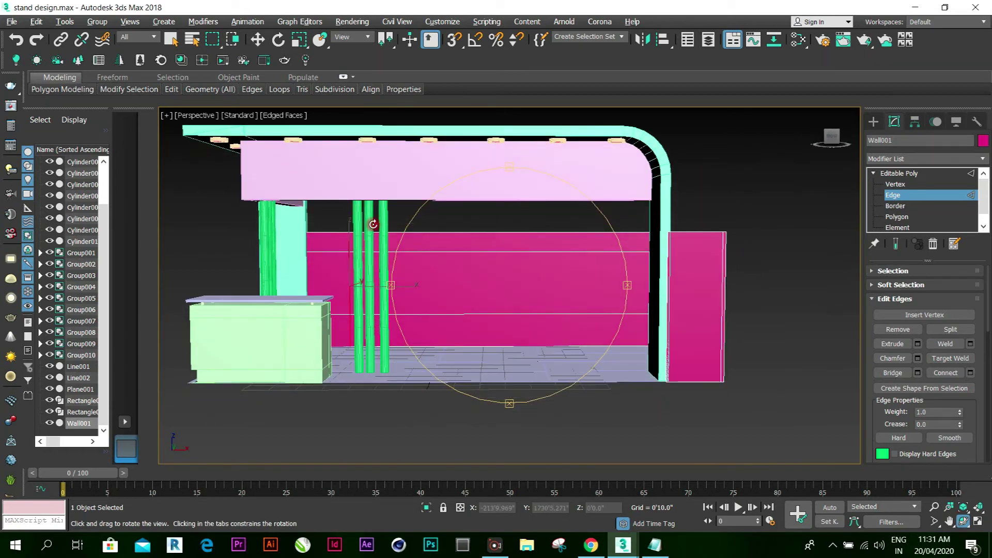
click(258, 42)
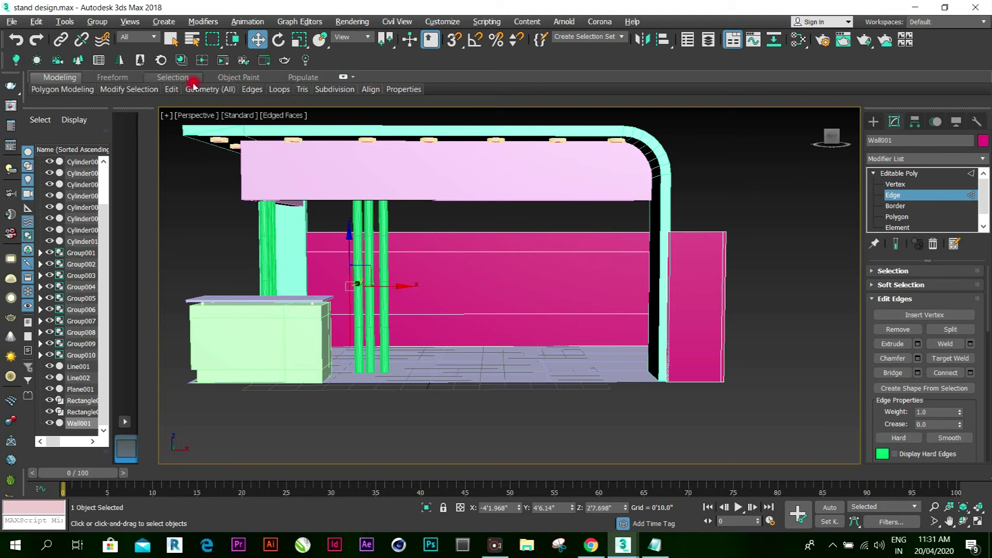
click(173, 90)
click(173, 90)
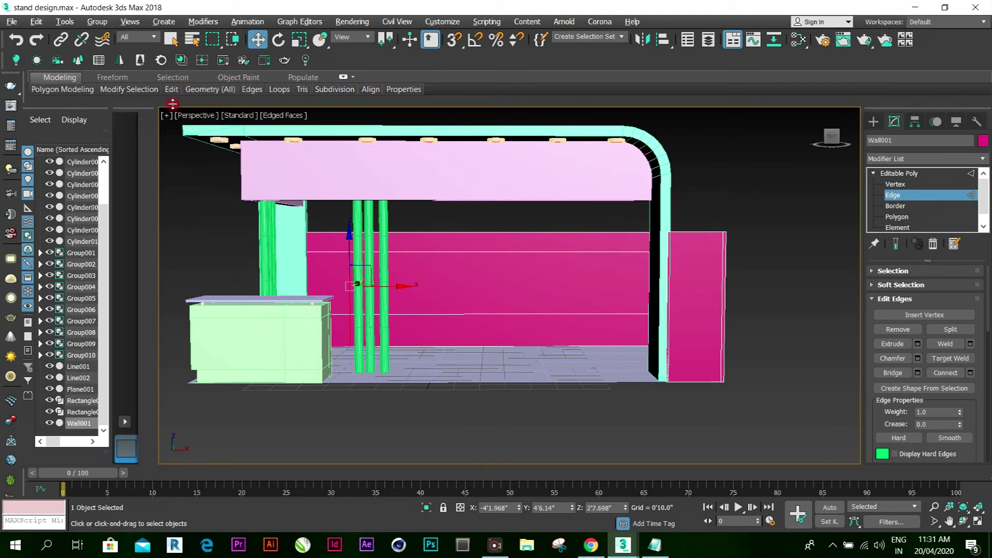
click(173, 90)
click(275, 130)
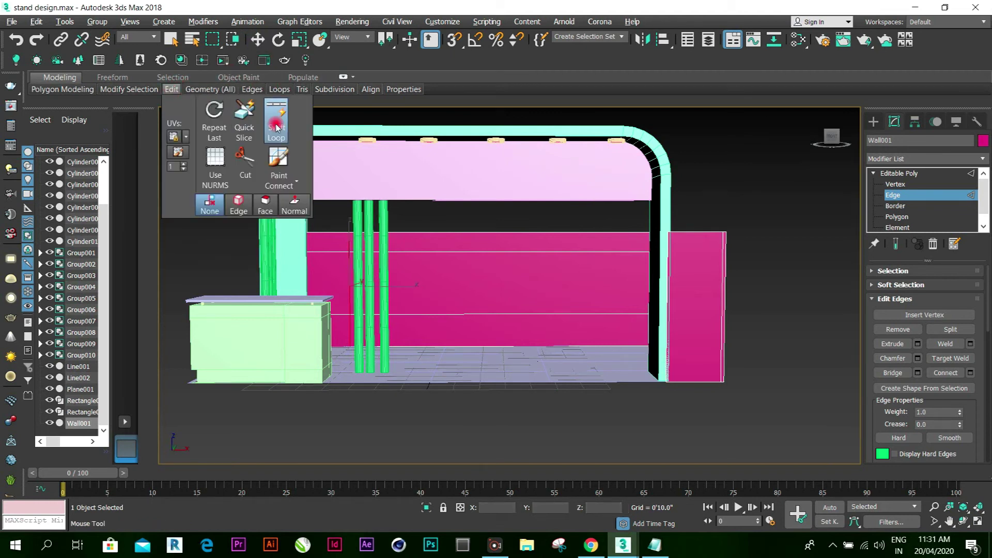
click(407, 248)
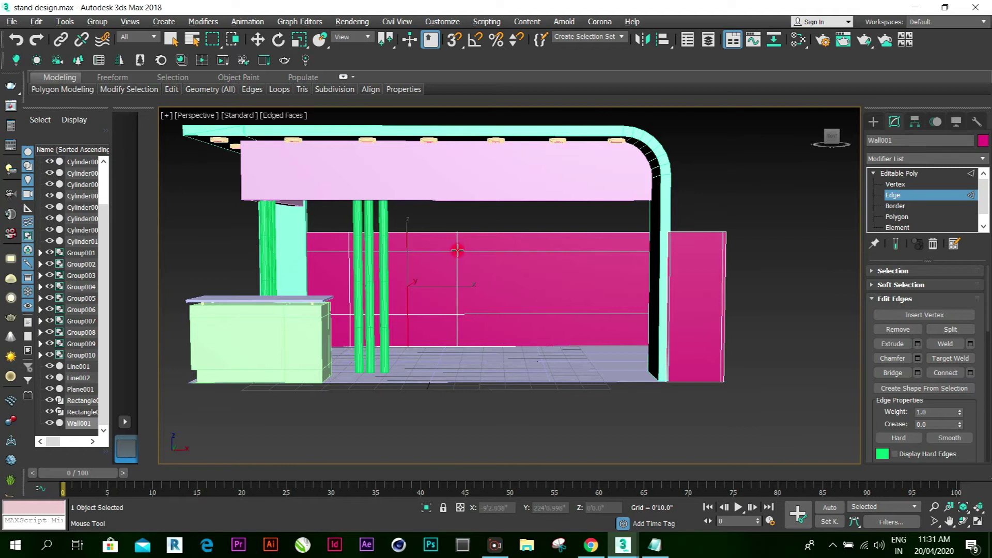
click(458, 250)
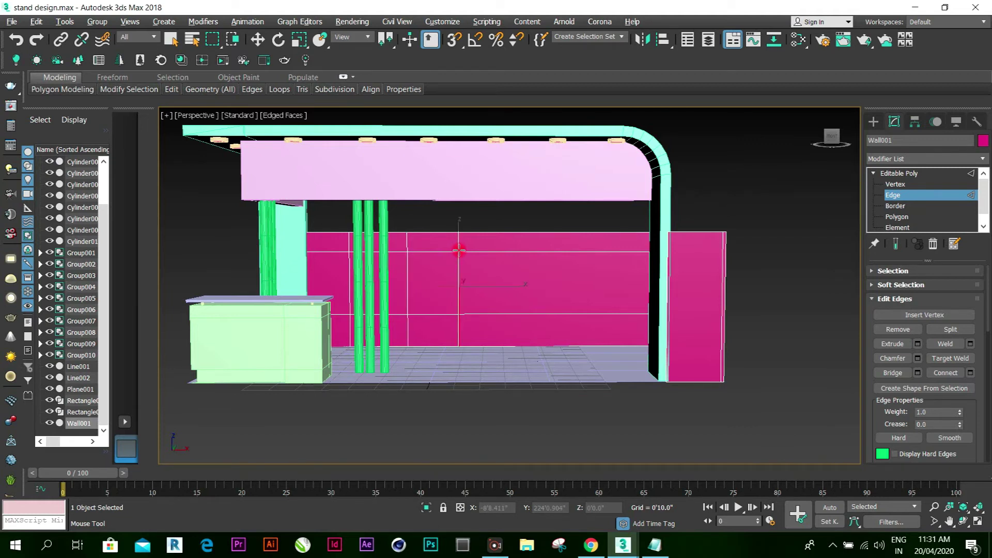
click(522, 251)
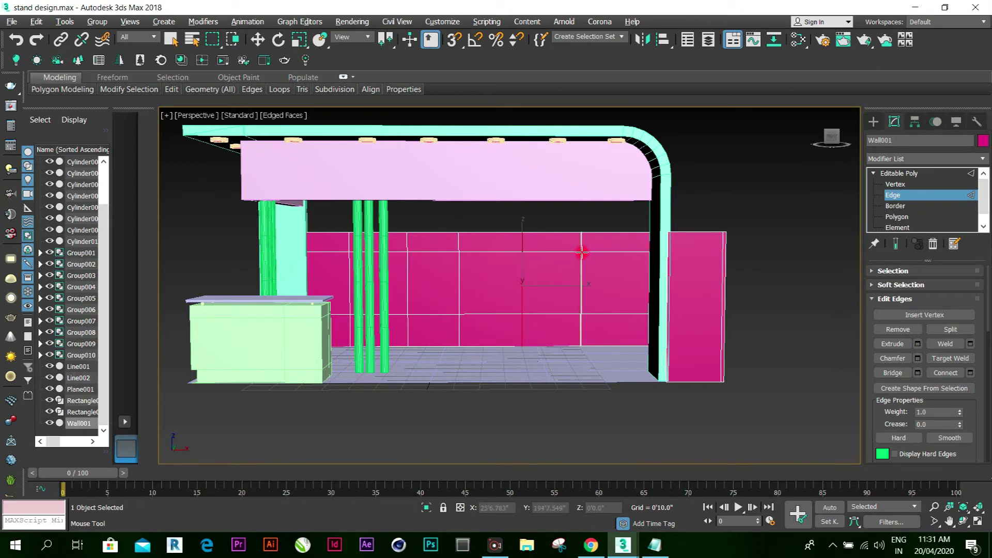
click(581, 251)
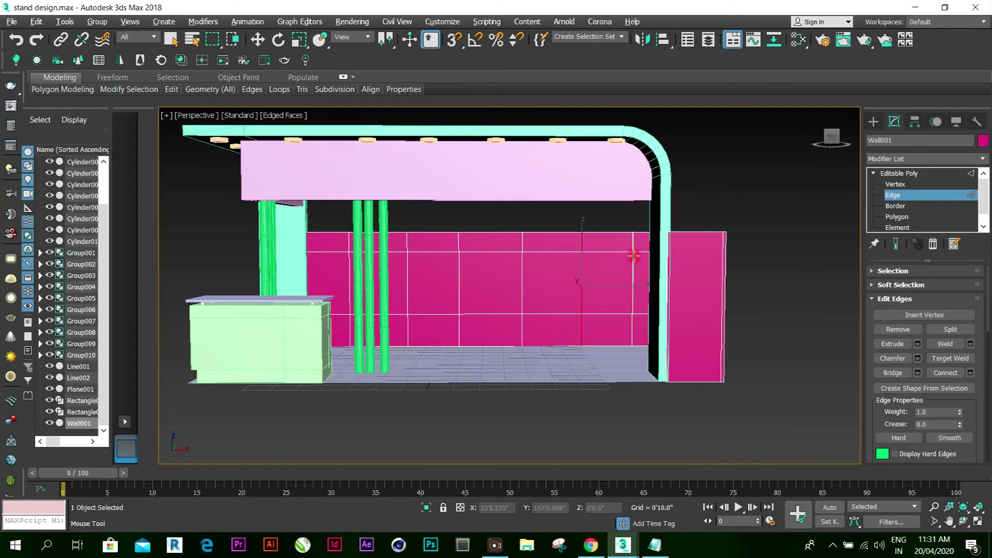
click(641, 255)
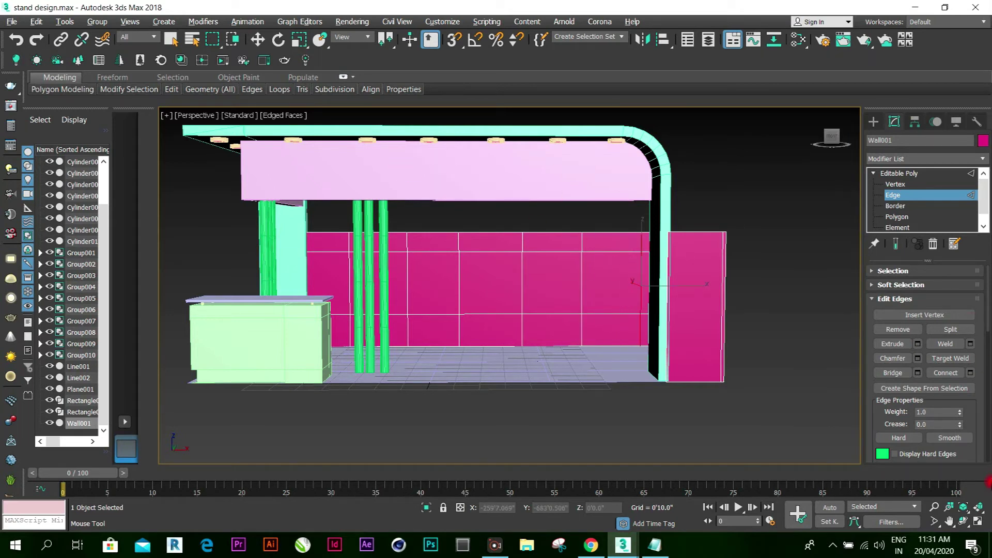
Add two vertical and two horizontal edge loops to the short side wall with SwiftLoop, dividing it into panels
click(964, 522)
mouse_move(549, 306)
mouse_down()
mouse_move(509, 292)
mouse_move(467, 308)
mouse_move(473, 327)
mouse_move(494, 319)
mouse_move(463, 310)
mouse_move(507, 402)
mouse_move(552, 293)
mouse_up()
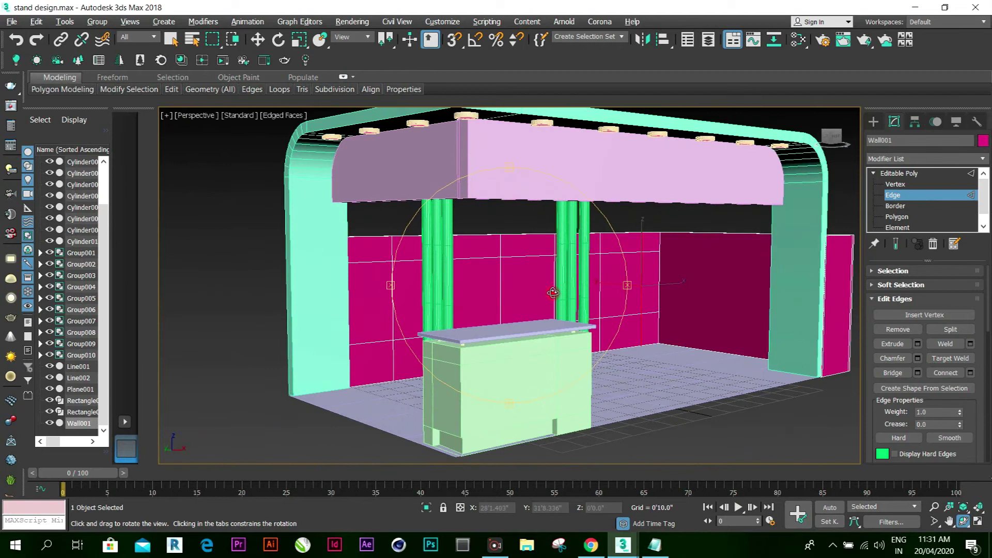
click(257, 40)
click(724, 284)
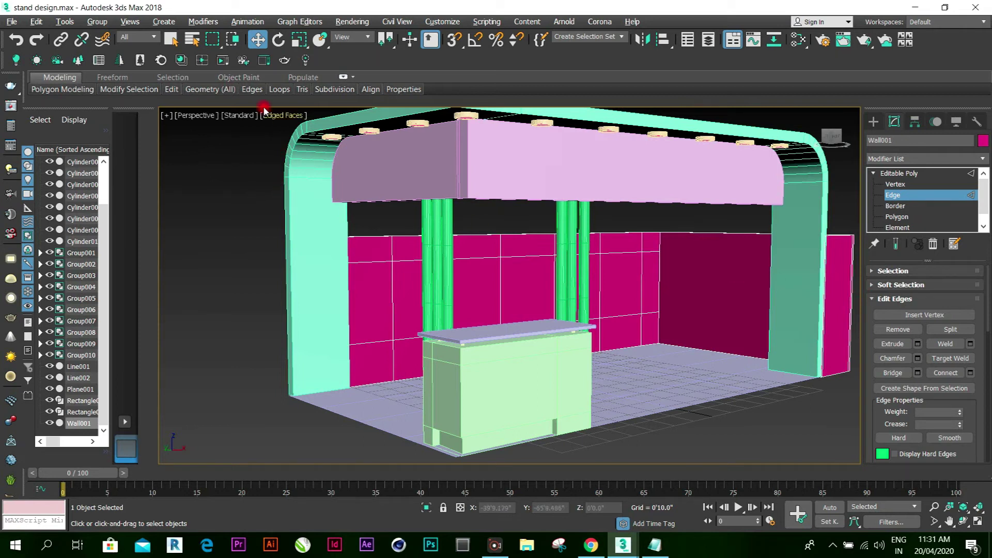
click(172, 91)
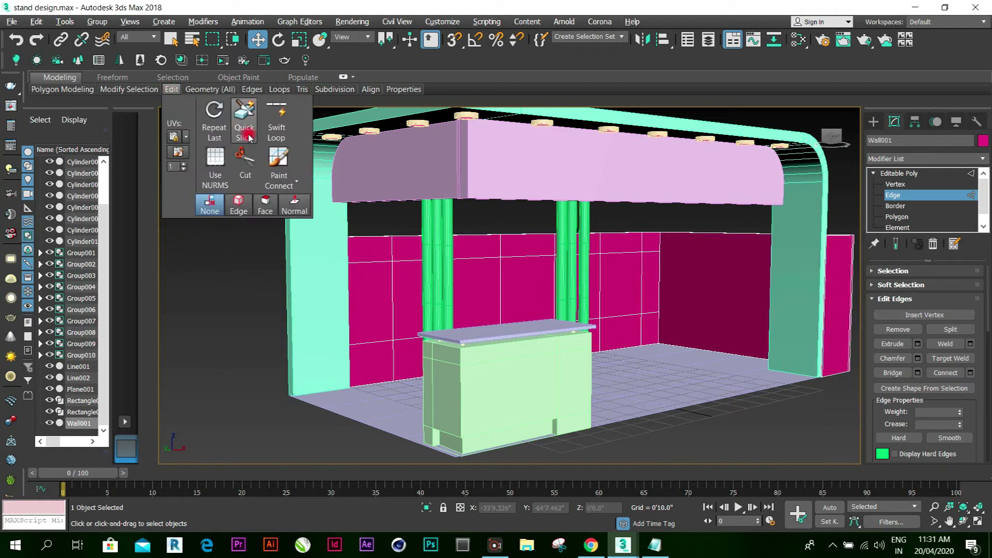
click(276, 123)
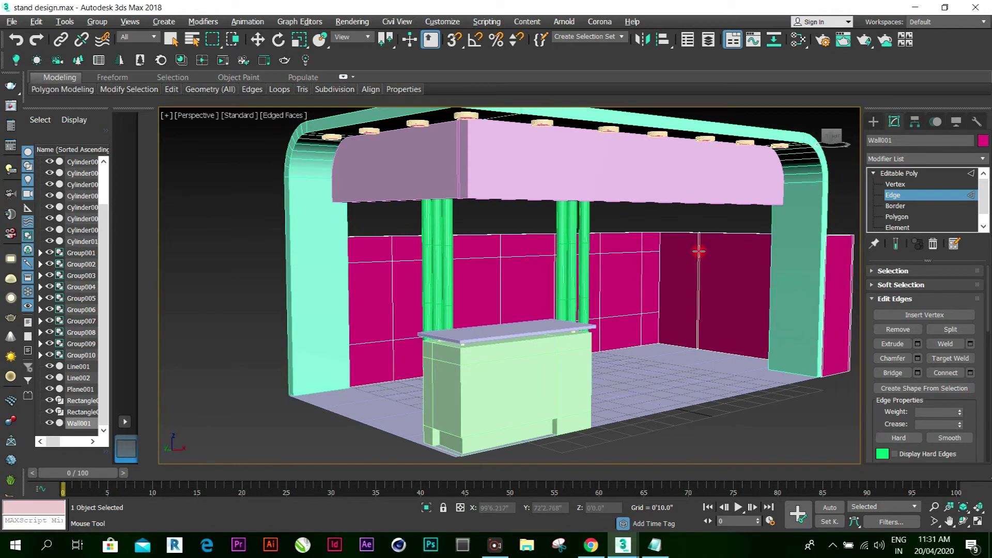
click(682, 250)
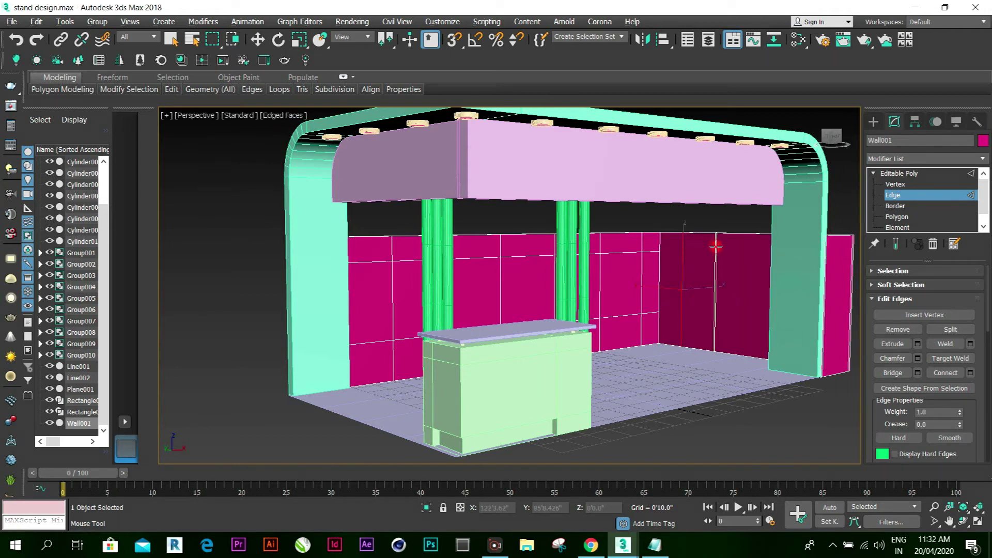
click(716, 246)
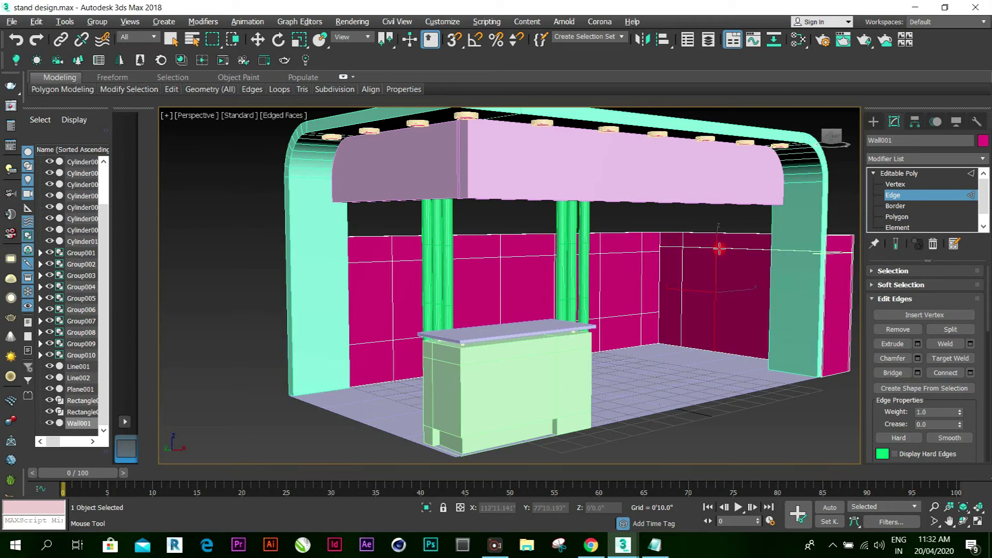
click(718, 248)
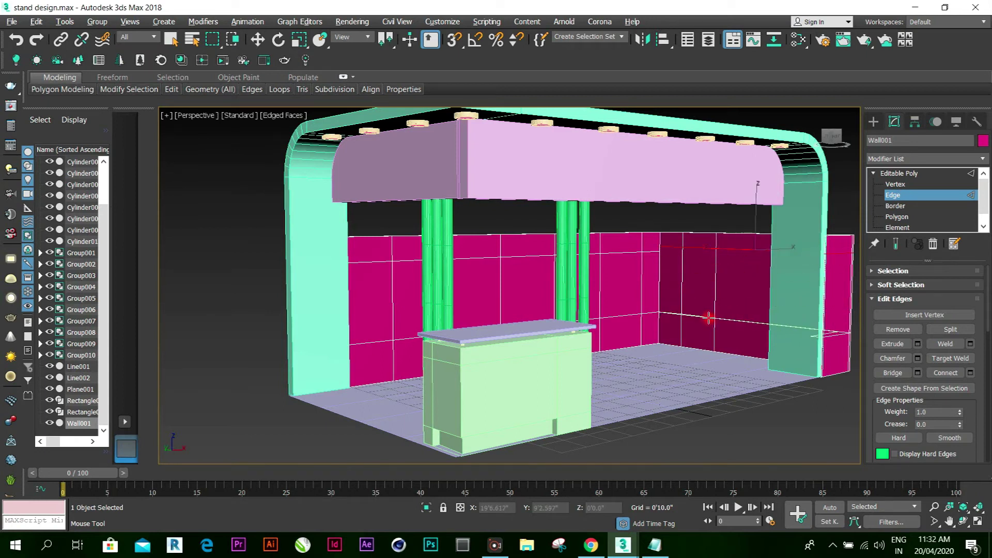
click(719, 338)
Leave SwiftLoop, clear the edge selection and switch Wall001 to polygon editing
click(257, 41)
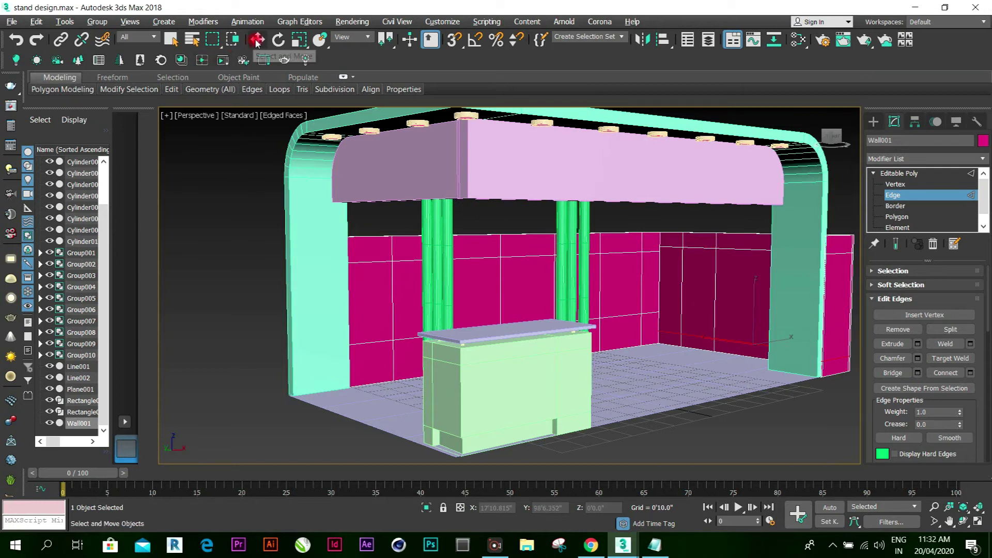
click(771, 189)
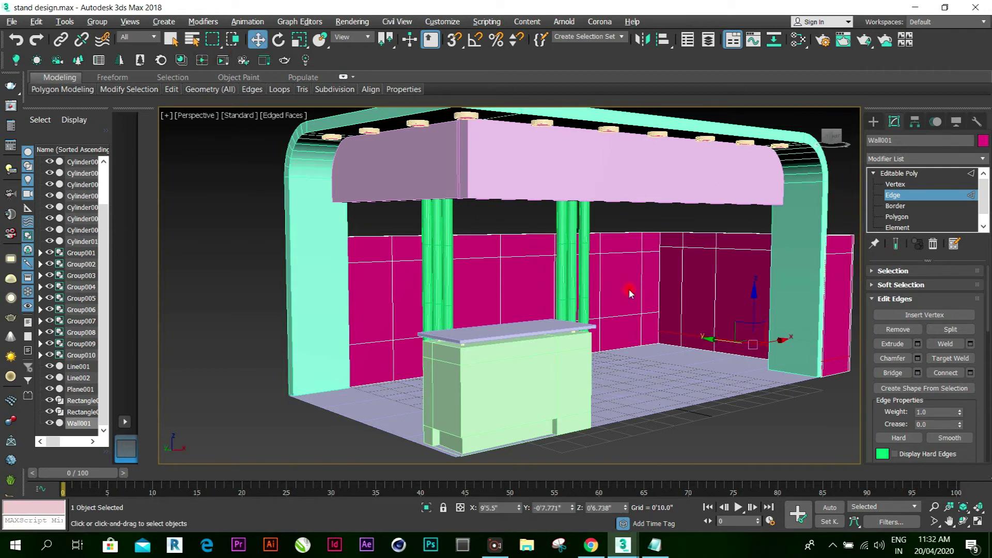
click(896, 216)
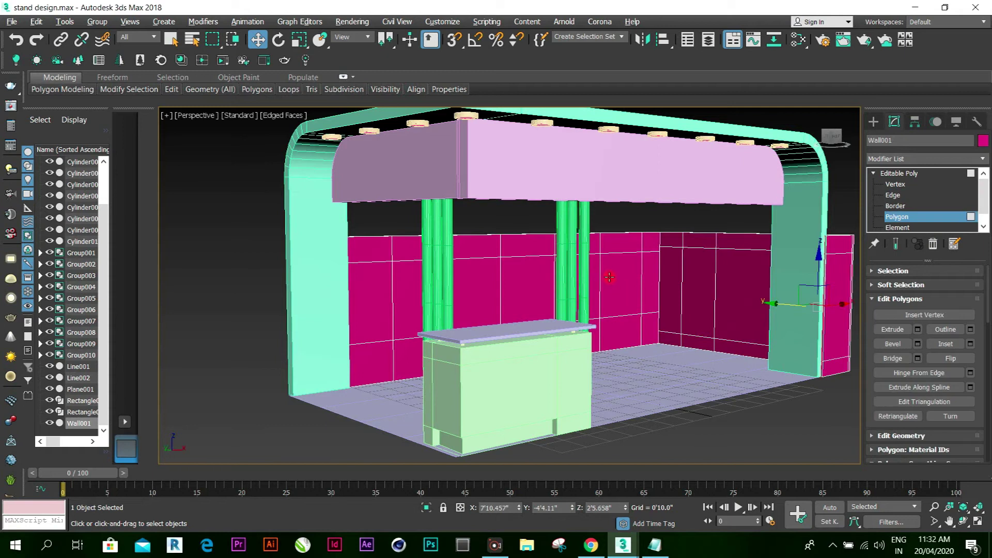
Select three alternate panels in the middle row of the long back wall's inner face
click(625, 276)
click(689, 268)
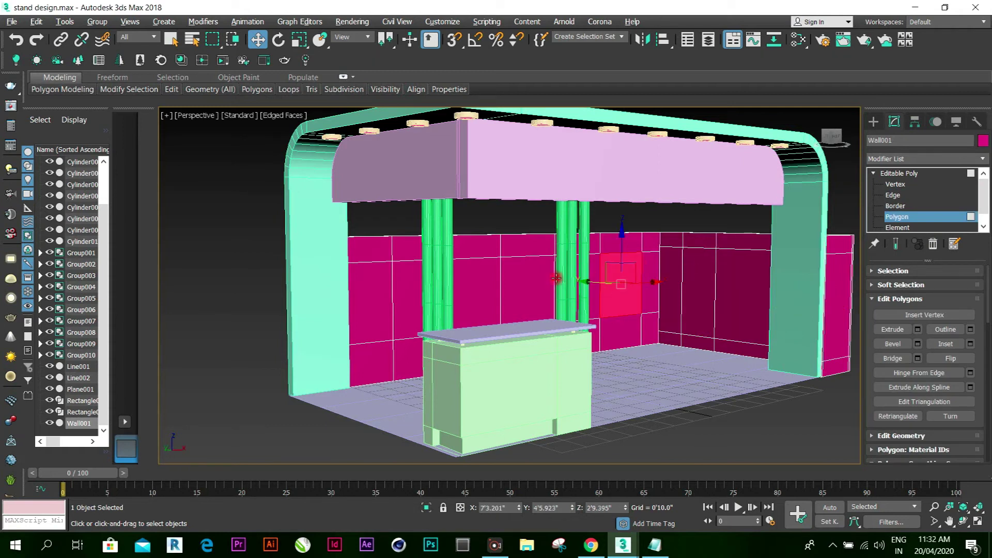
click(945, 523)
click(836, 488)
click(963, 521)
drag(557, 362, 505, 356)
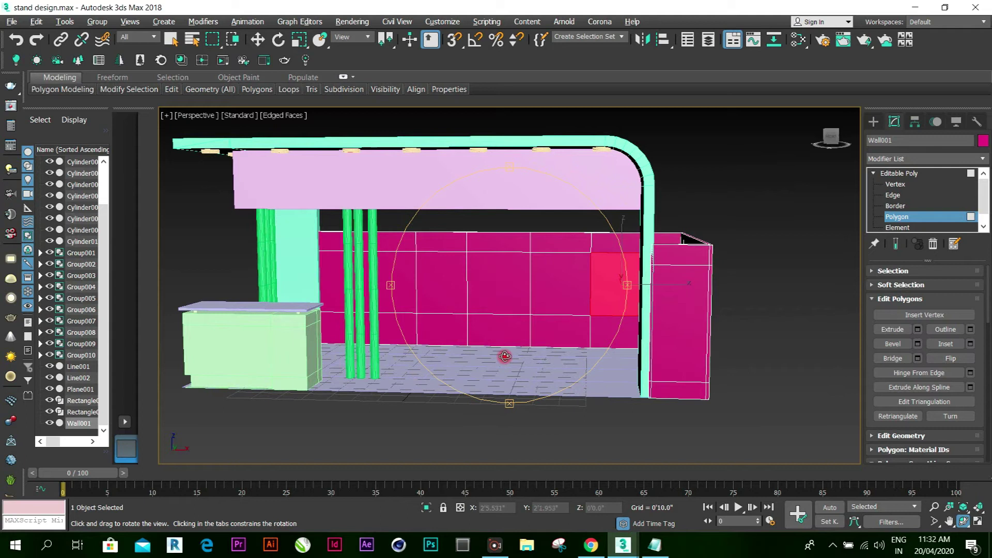
click(257, 39)
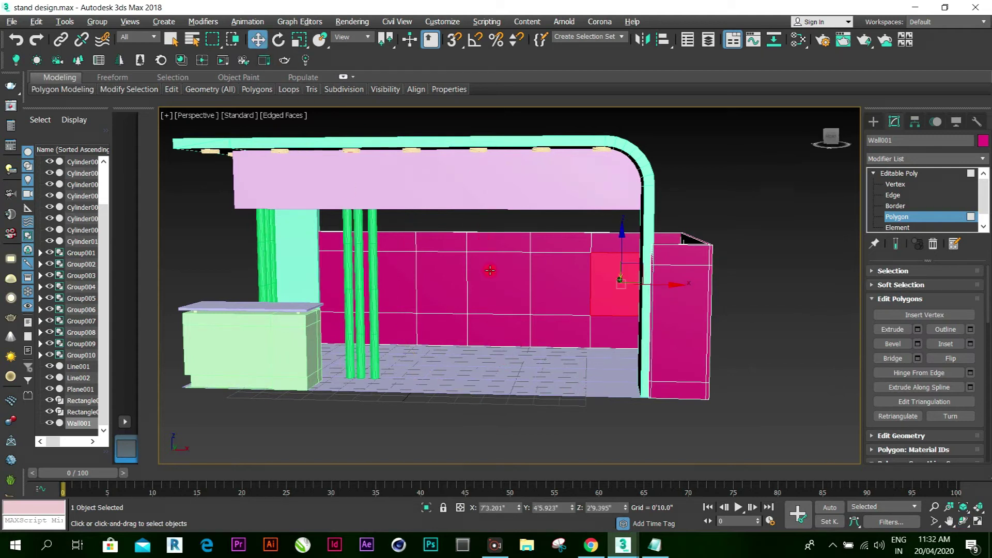
ctrl+click(490, 272)
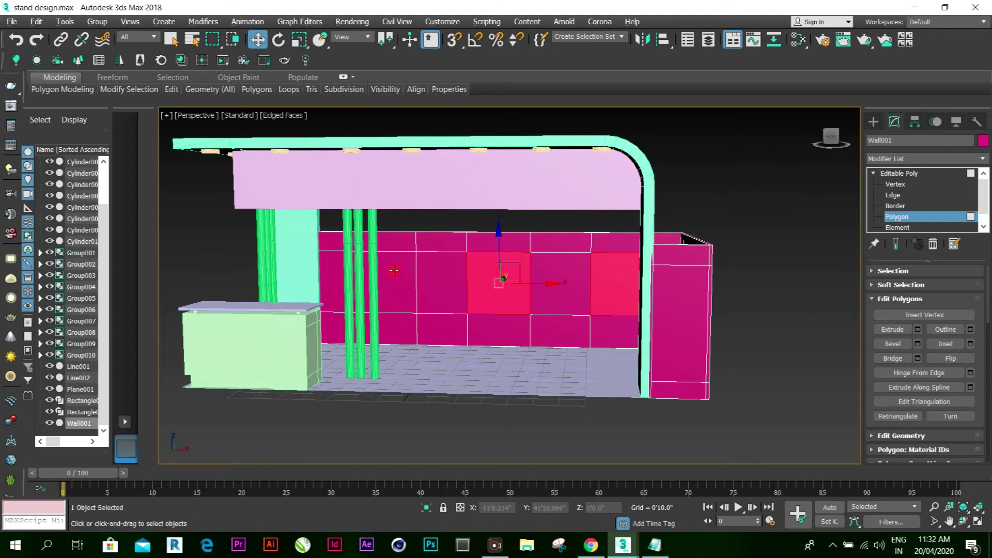
ctrl+click(394, 270)
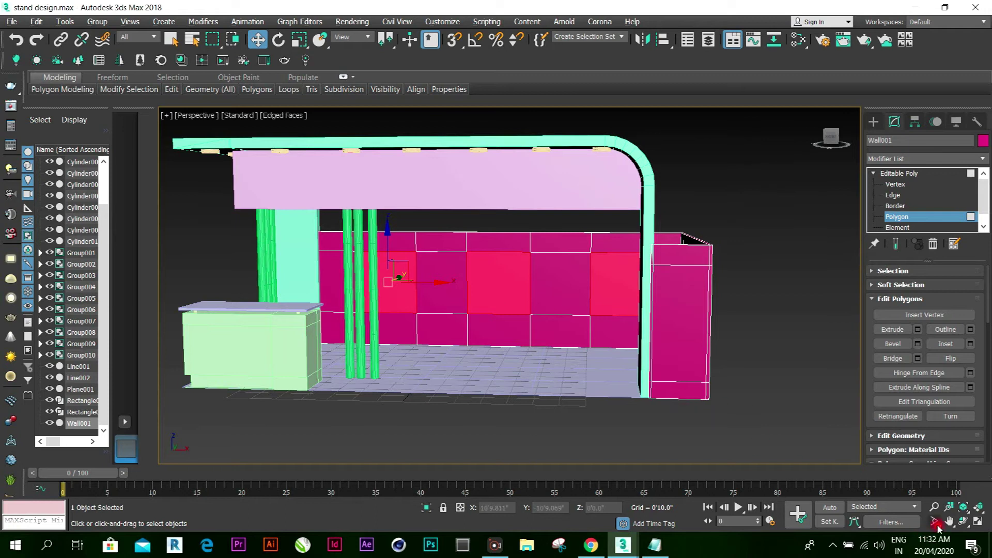
Try to extrude the three selected back wall panels by 0'10.0" while checking the top view
click(977, 523)
click(392, 180)
scroll(392, 180, down, 6)
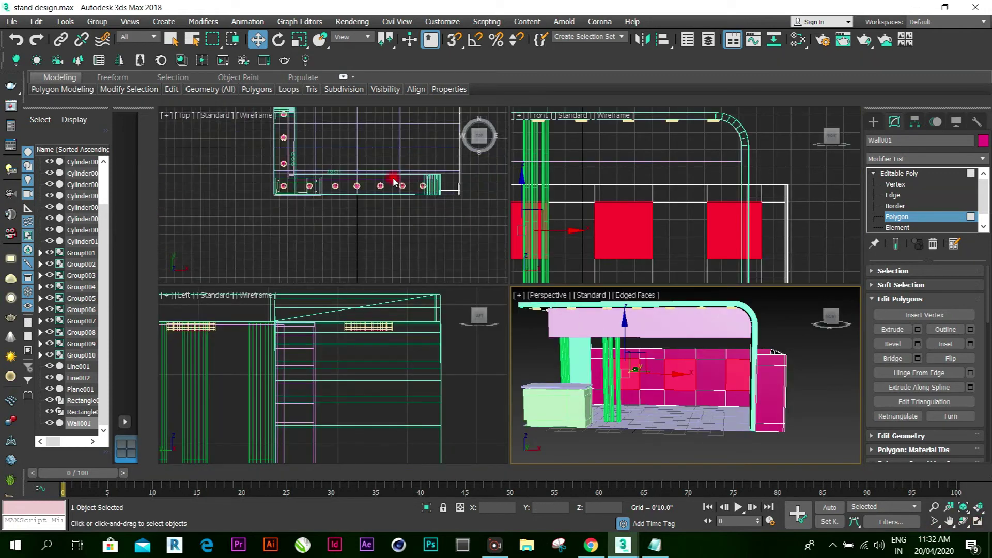
scroll(406, 136, up, 5)
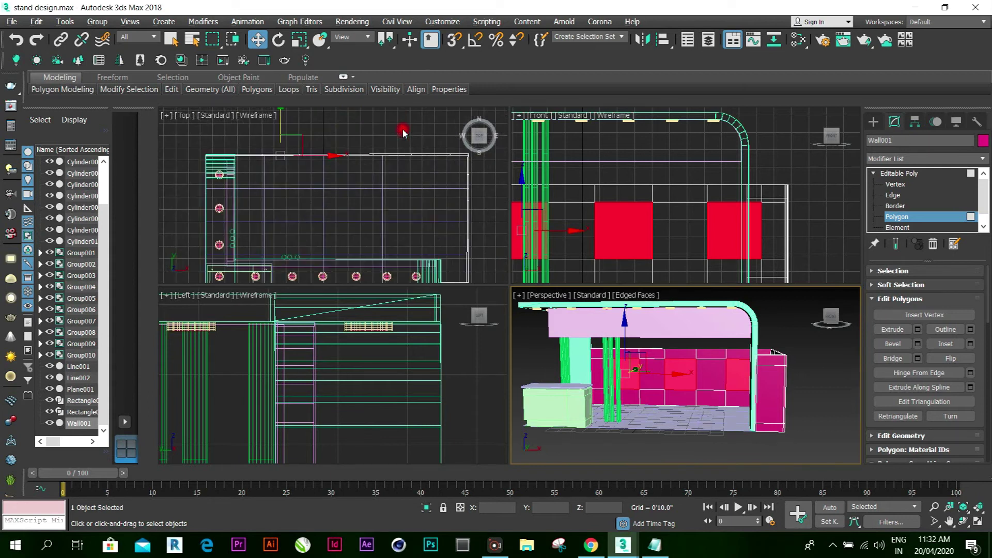
click(727, 416)
click(917, 357)
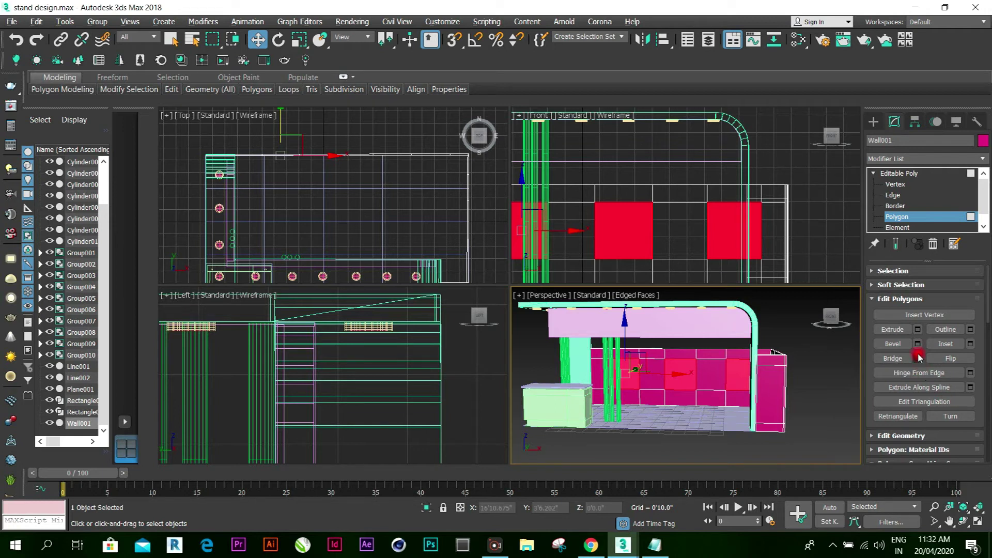
click(918, 329)
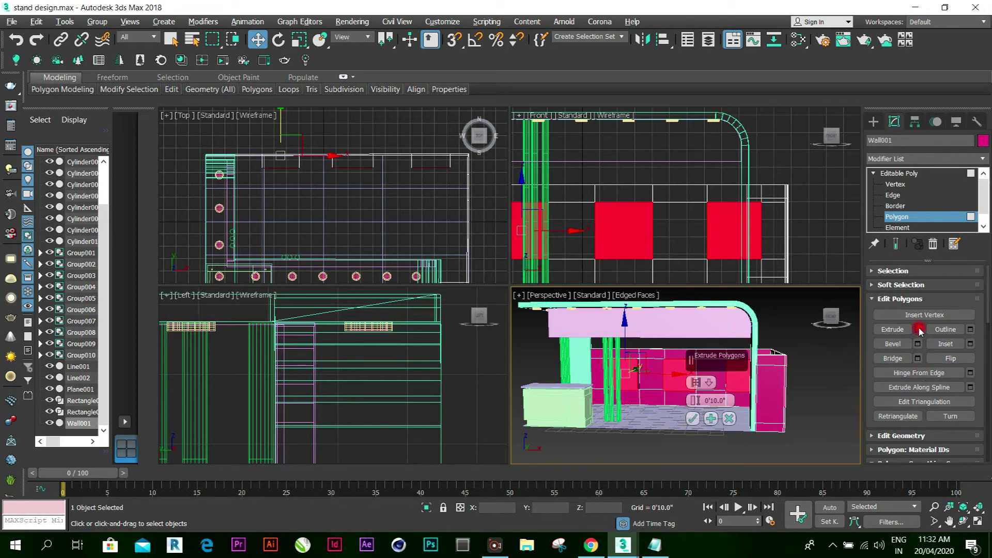
click(839, 399)
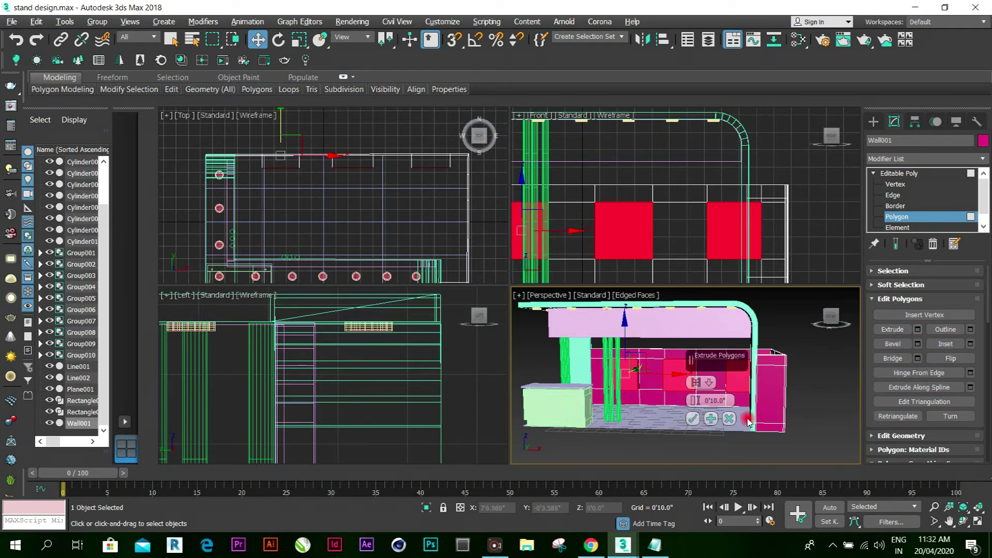
click(345, 190)
click(693, 419)
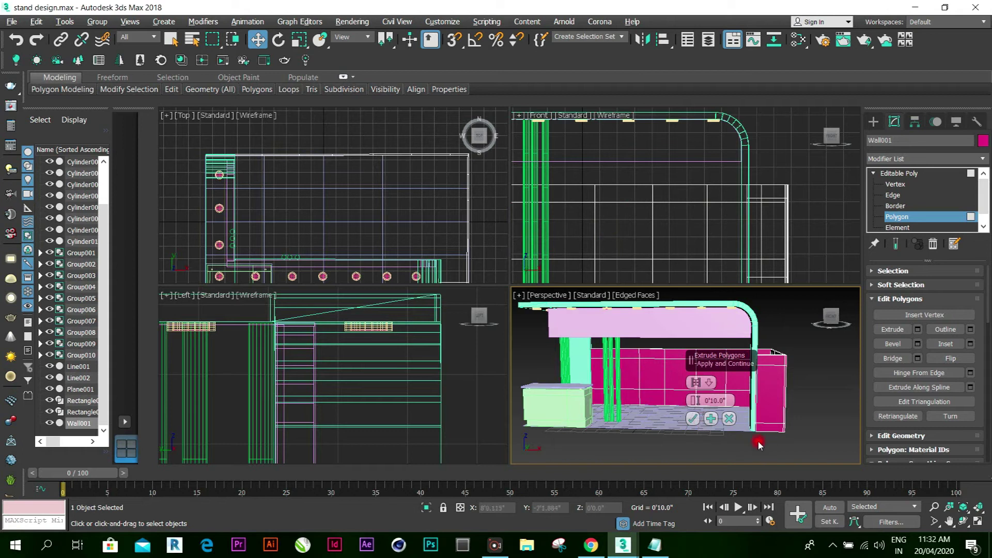
click(694, 418)
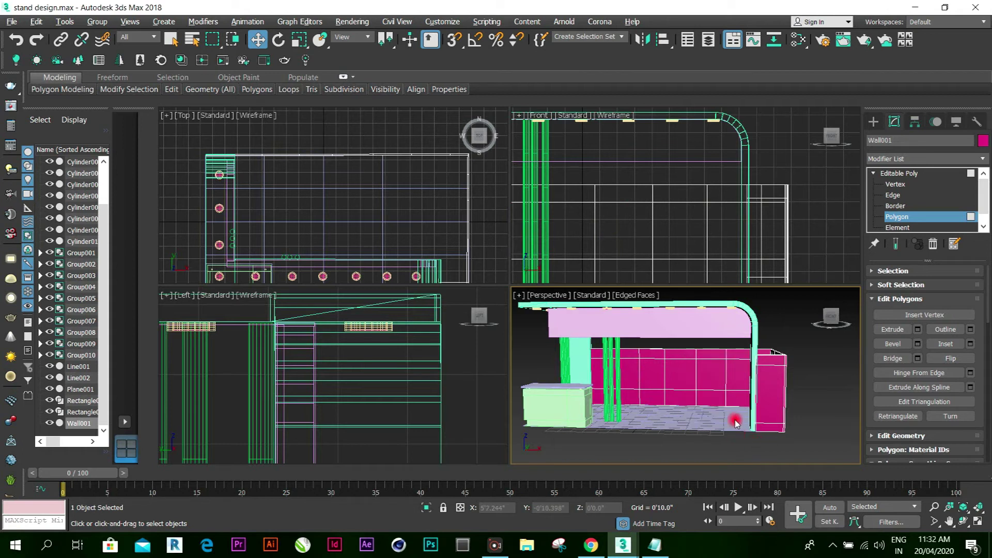
Select the three alternate middle-row panels of the back wall again and extrude them by 0'10.0"
click(977, 523)
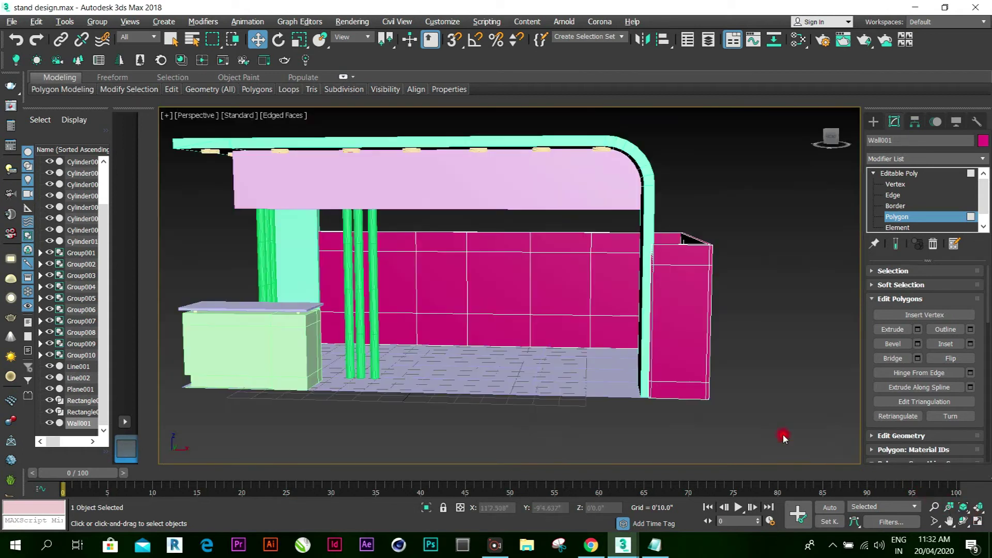
click(602, 291)
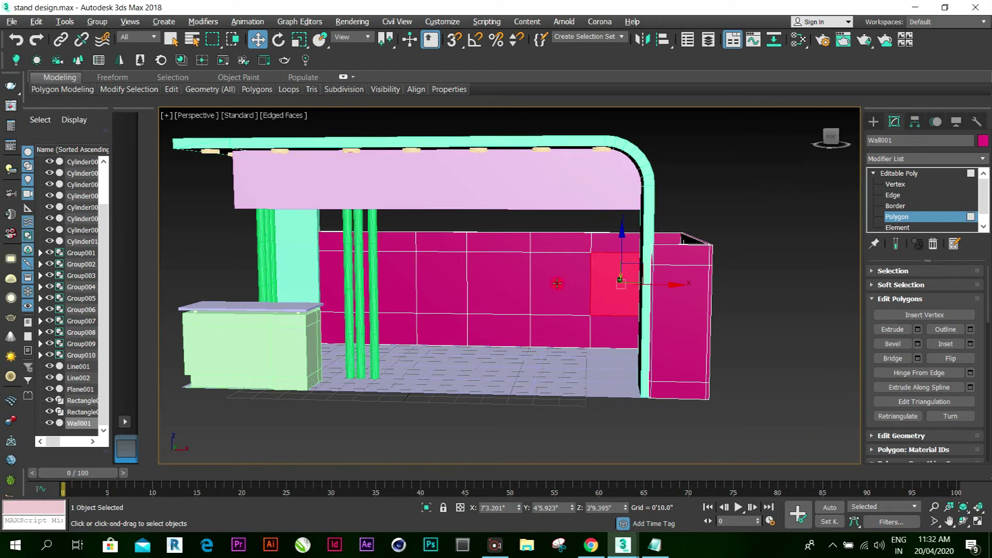
ctrl+click(509, 281)
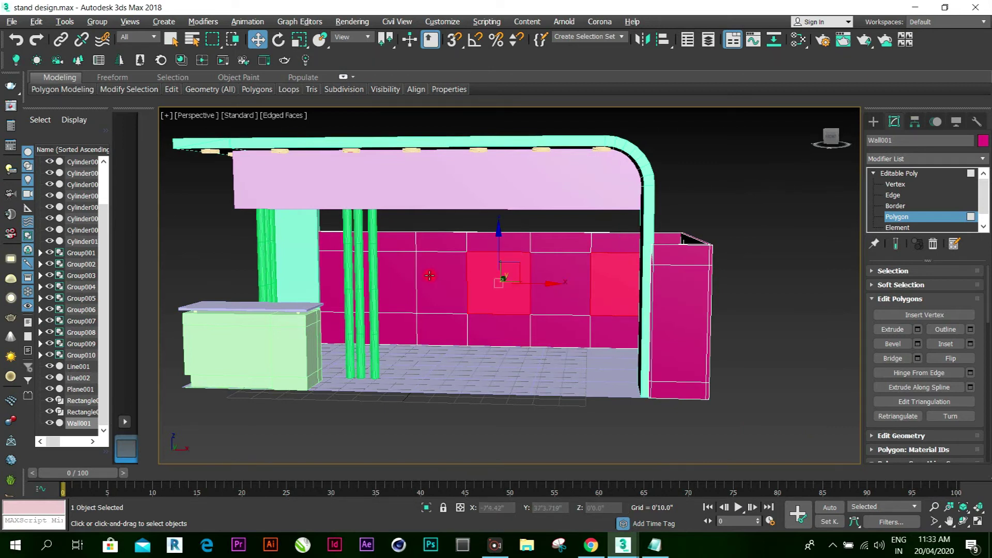
ctrl+click(405, 272)
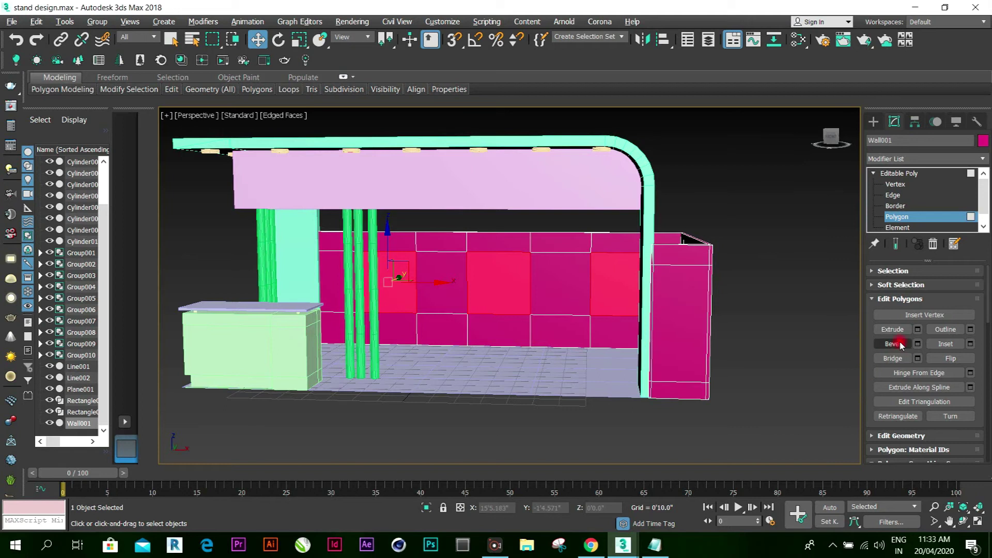
click(918, 331)
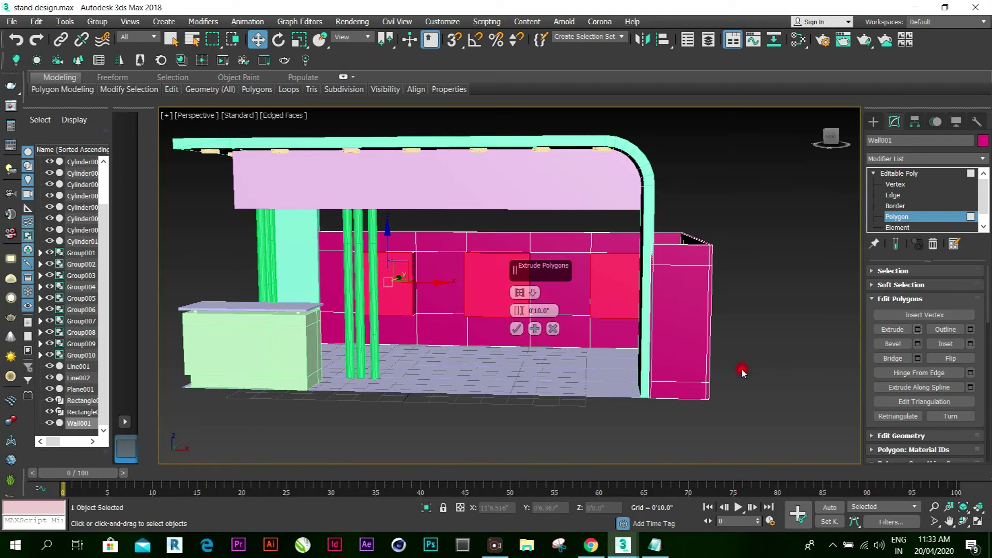
click(962, 521)
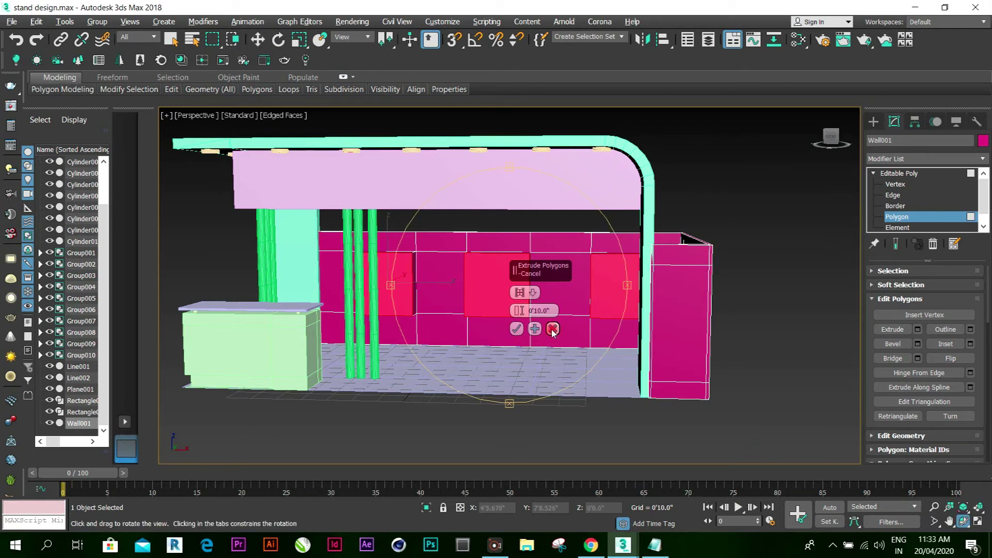
drag(581, 350, 501, 376)
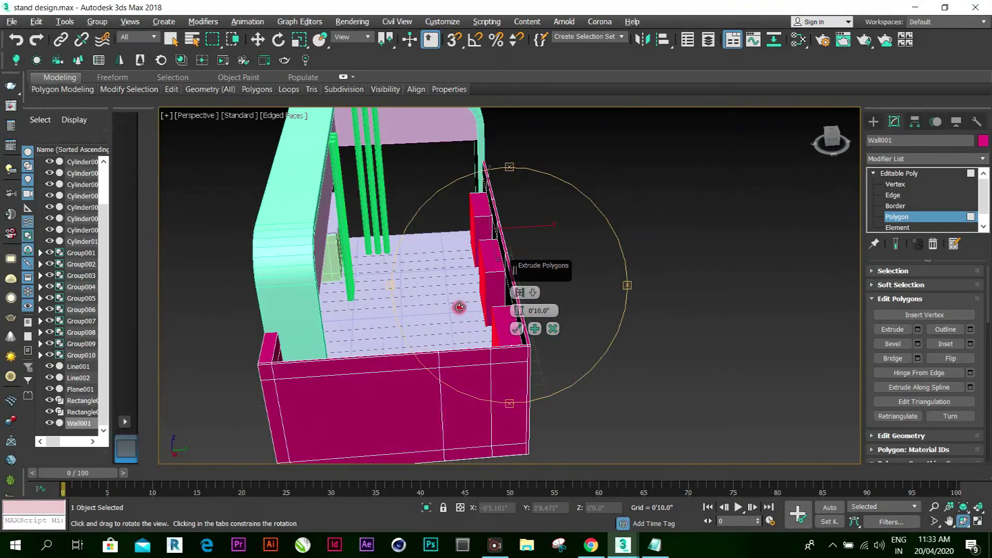
click(516, 328)
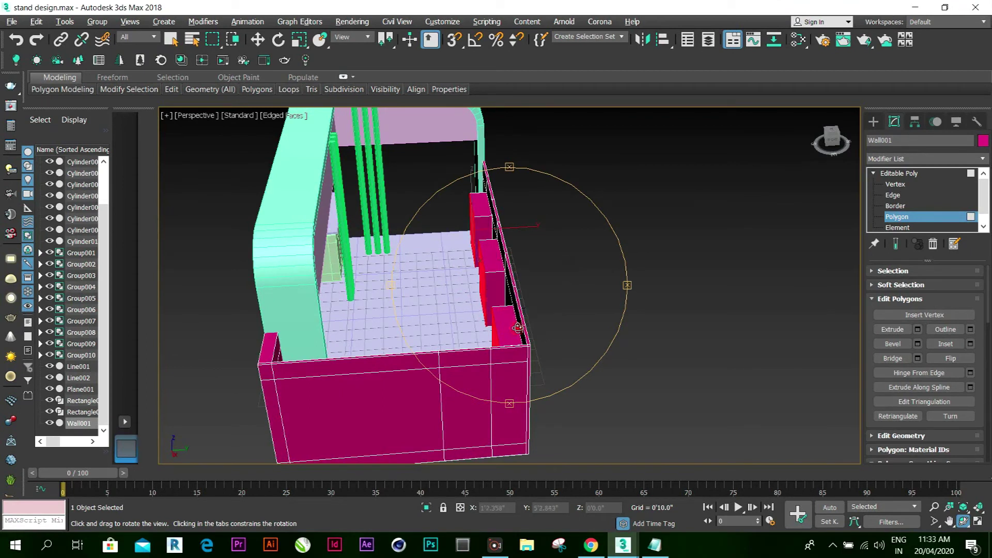
Move the extruded panel faces back along Y so they project only slightly from the back wall, and clear the selection
click(257, 40)
drag(526, 226, 537, 229)
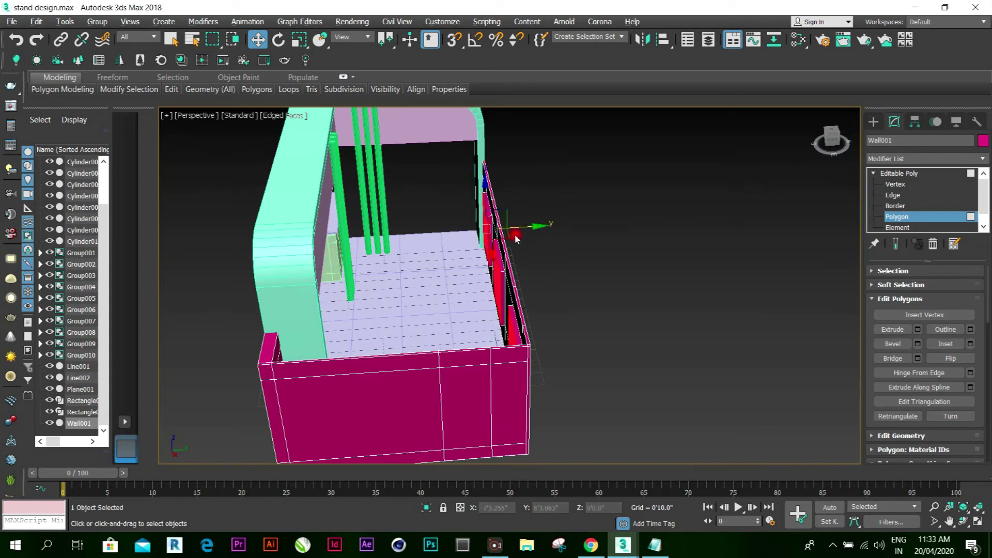
click(257, 40)
click(518, 233)
click(609, 335)
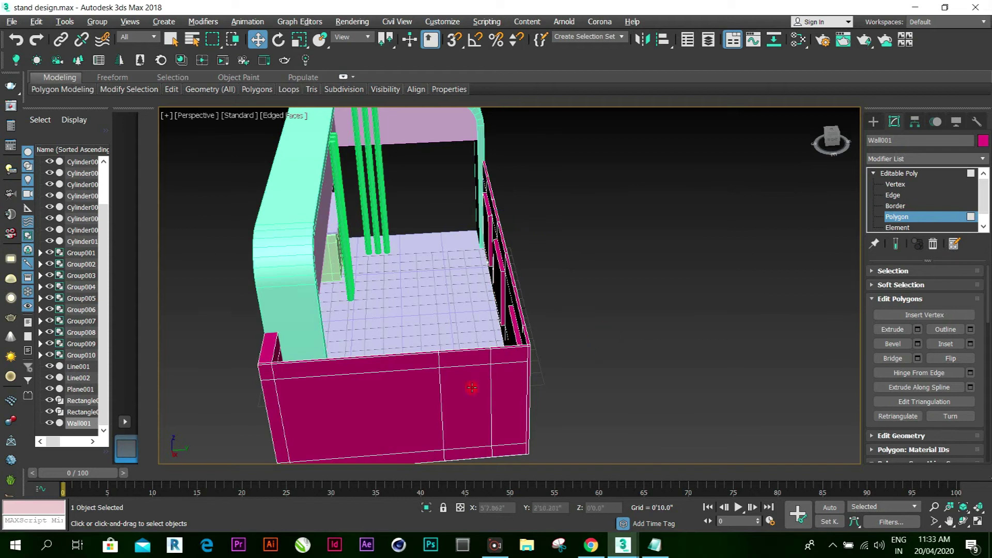
Extrude the side wall's middle panel between the two vertical loops by 0'10.0" and move its face back along X to about 9'6.88"
click(966, 523)
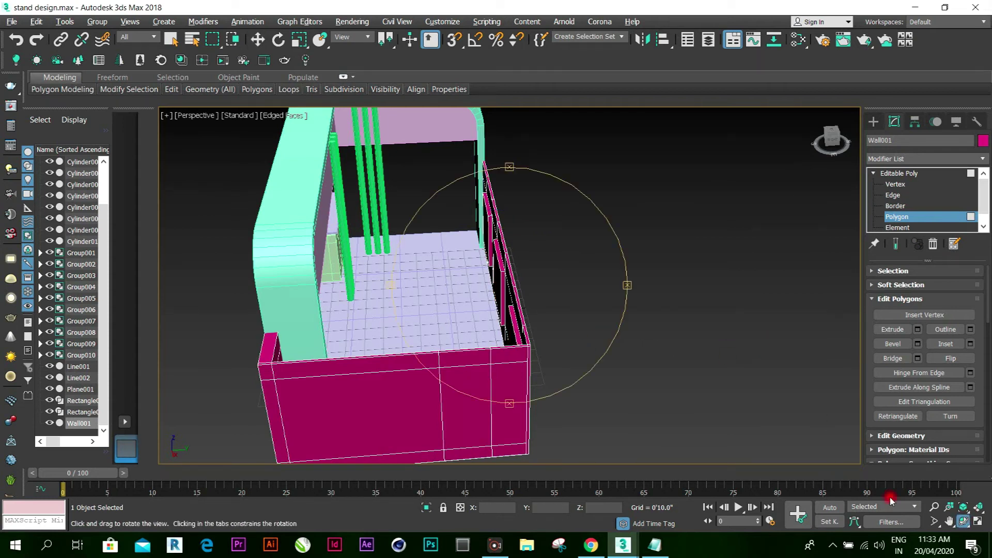
drag(557, 347, 704, 312)
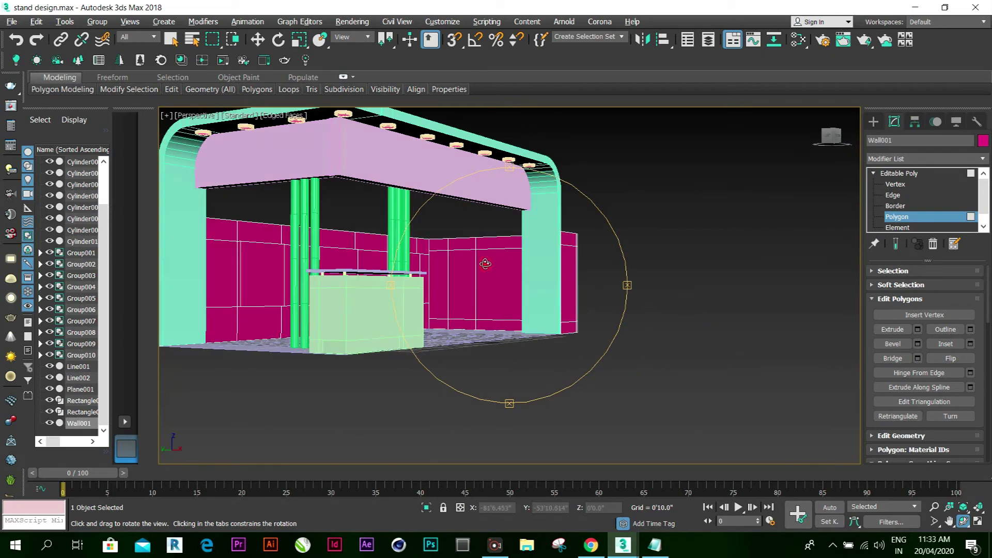
scroll(475, 265, up, 5)
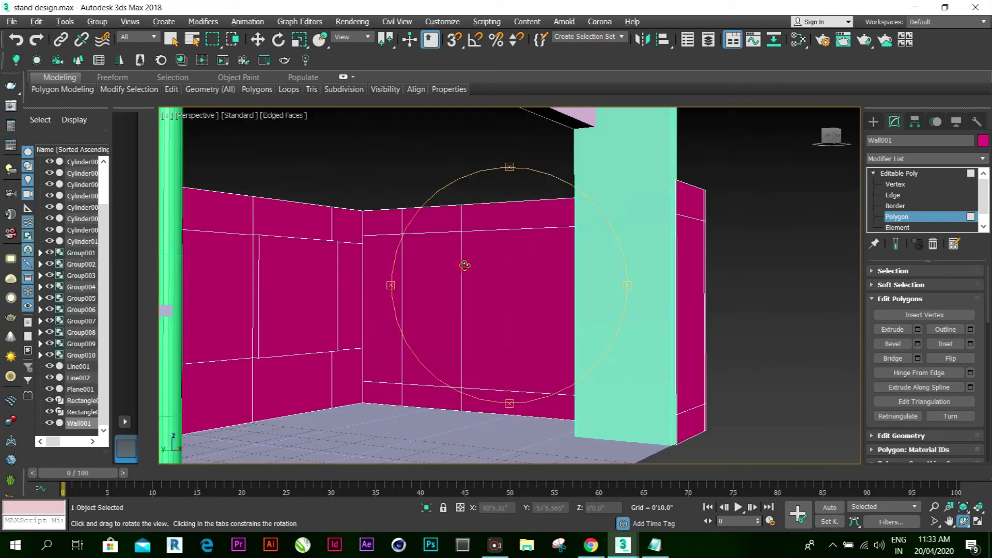
click(257, 40)
click(437, 298)
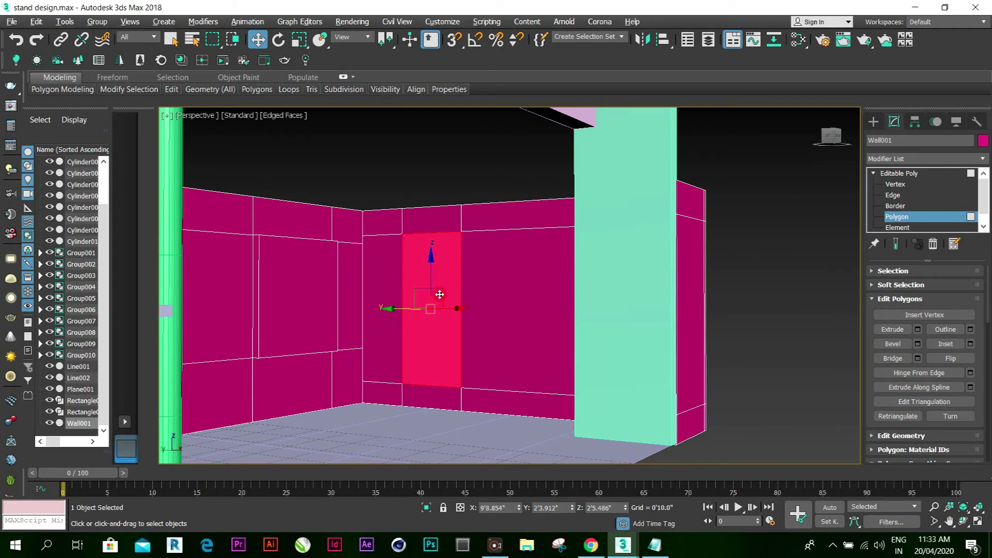
scroll(439, 295, up, 2)
click(916, 329)
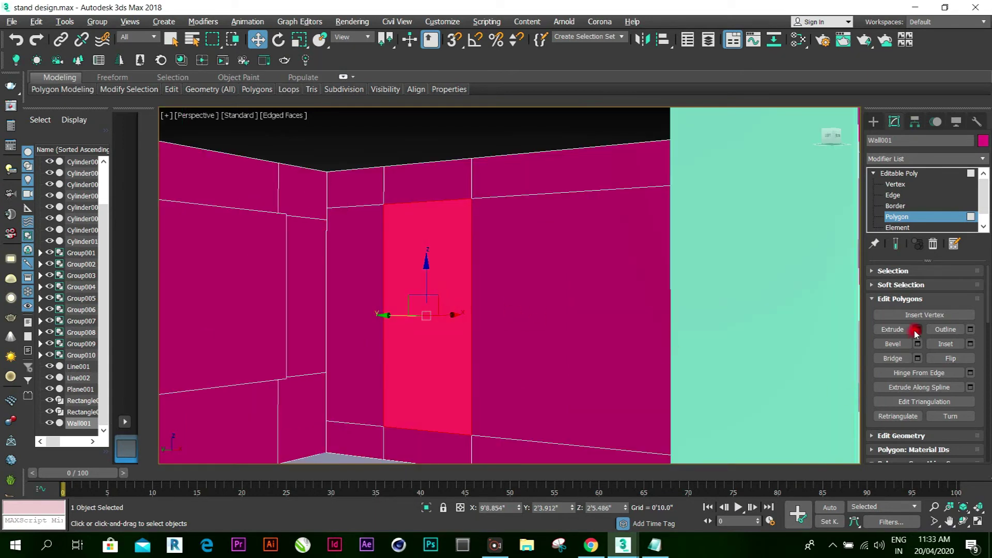
click(916, 330)
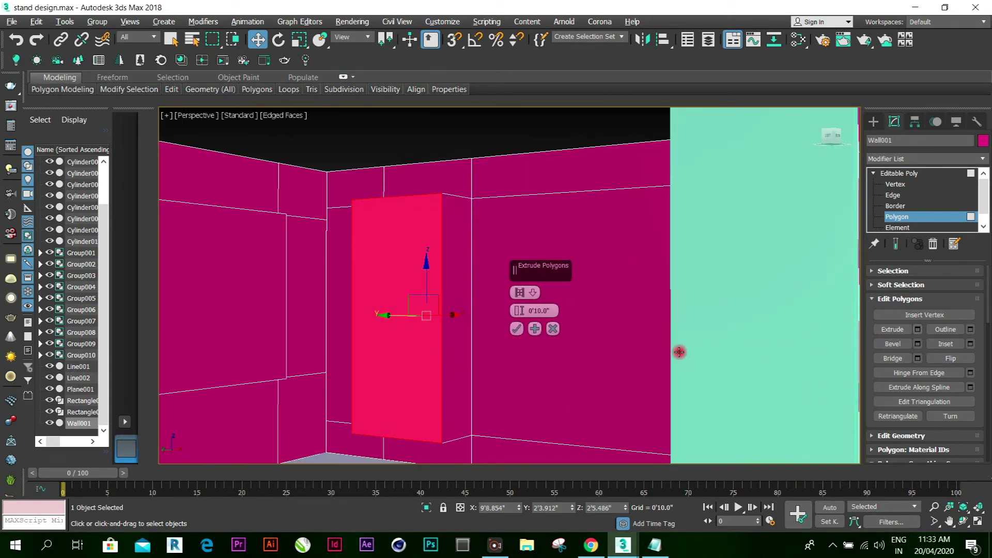
click(516, 329)
drag(428, 316, 452, 315)
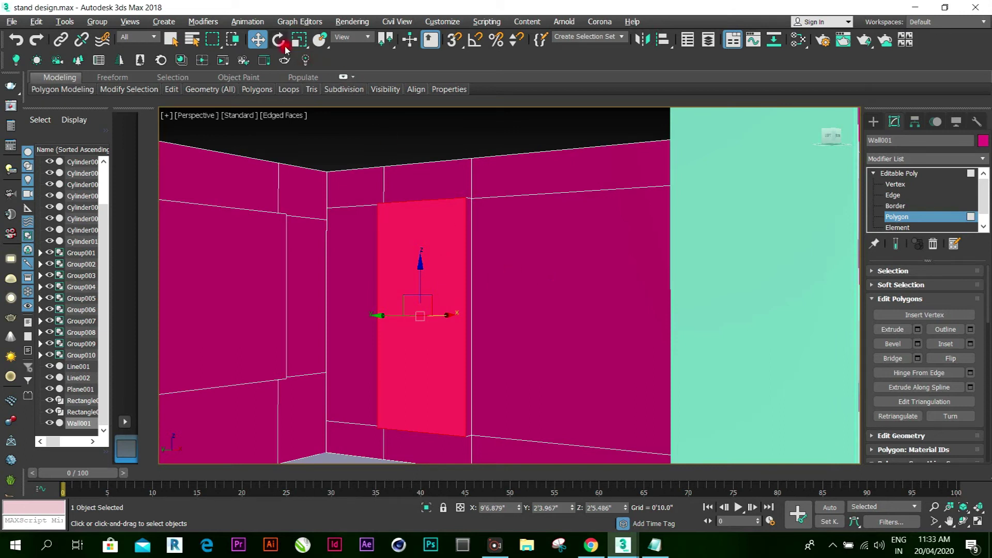
Scale down the side wall's raised middle panel face so that its sides taper inward
click(299, 45)
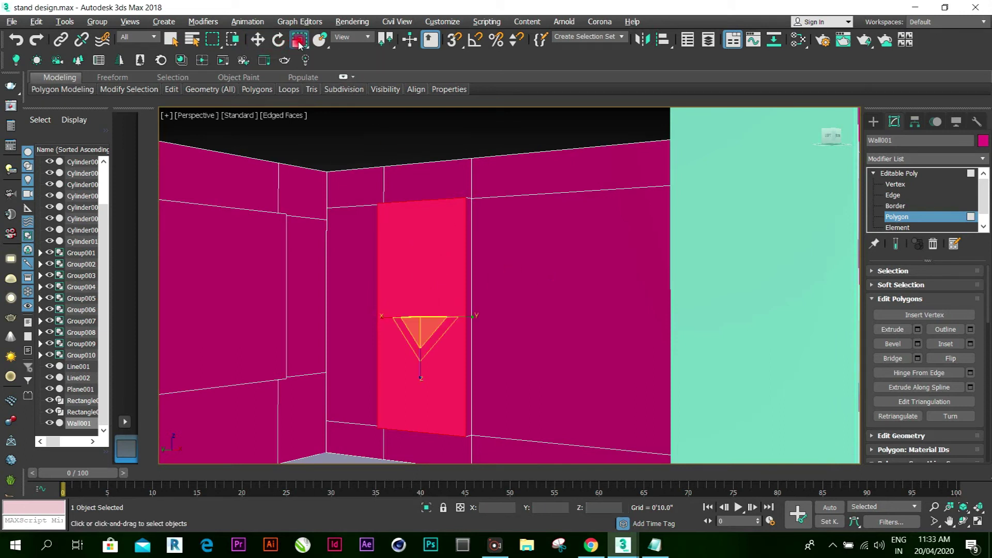
drag(432, 324, 432, 328)
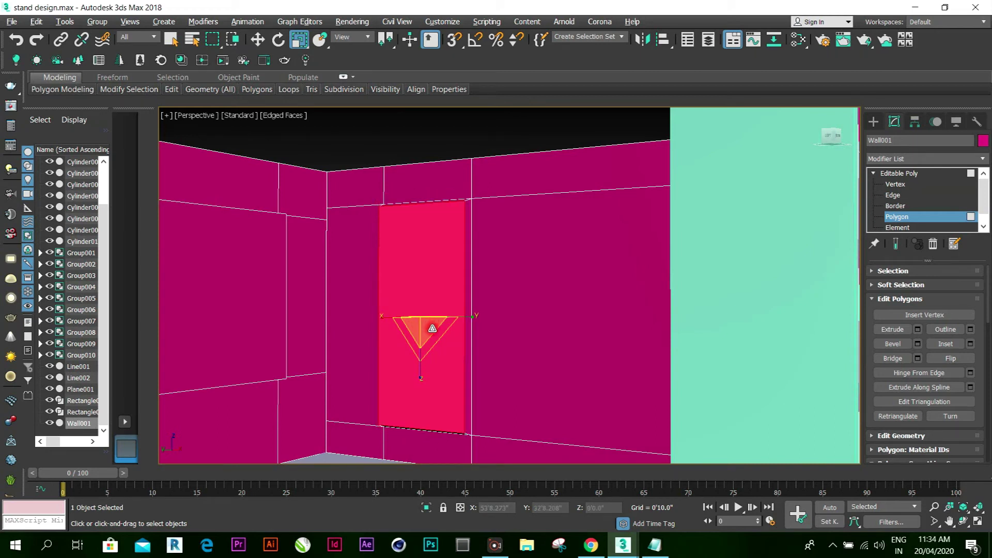
click(918, 329)
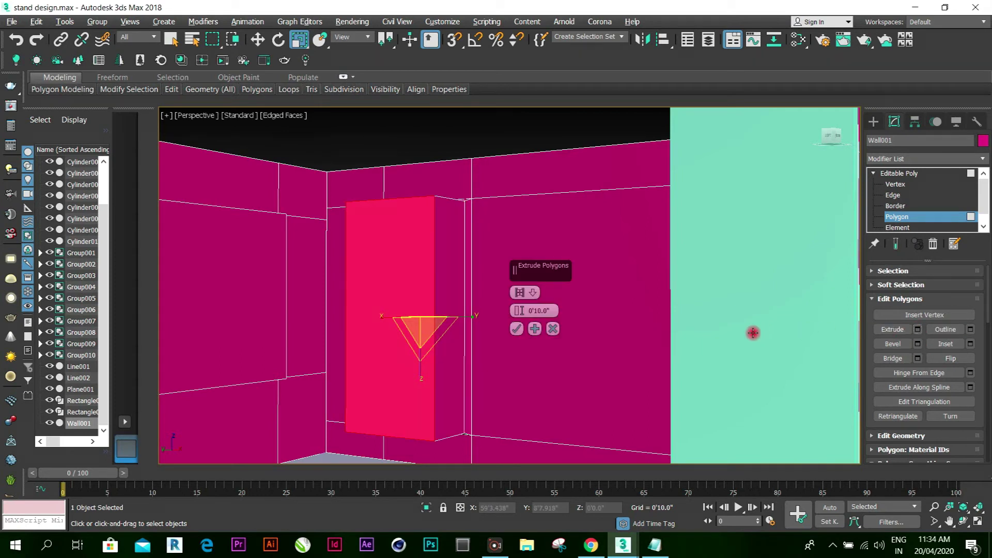
click(553, 328)
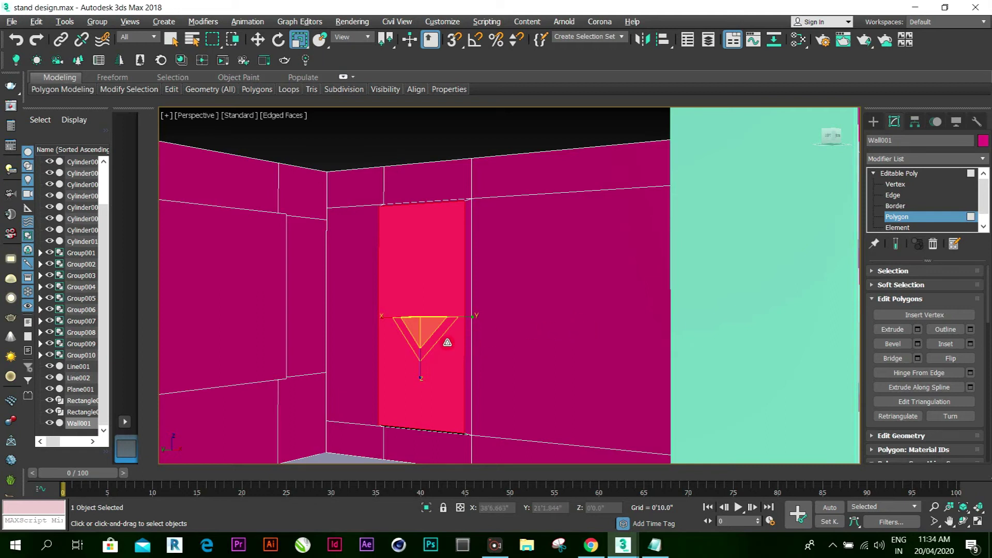
drag(425, 332, 426, 333)
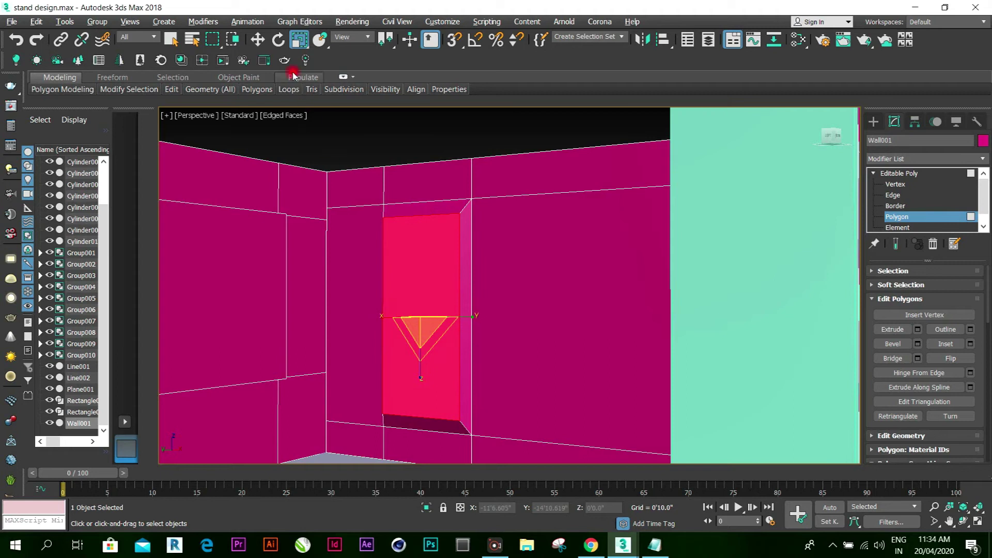
Extrude the scaled panel face on the side wall by 0'10.0"
click(257, 40)
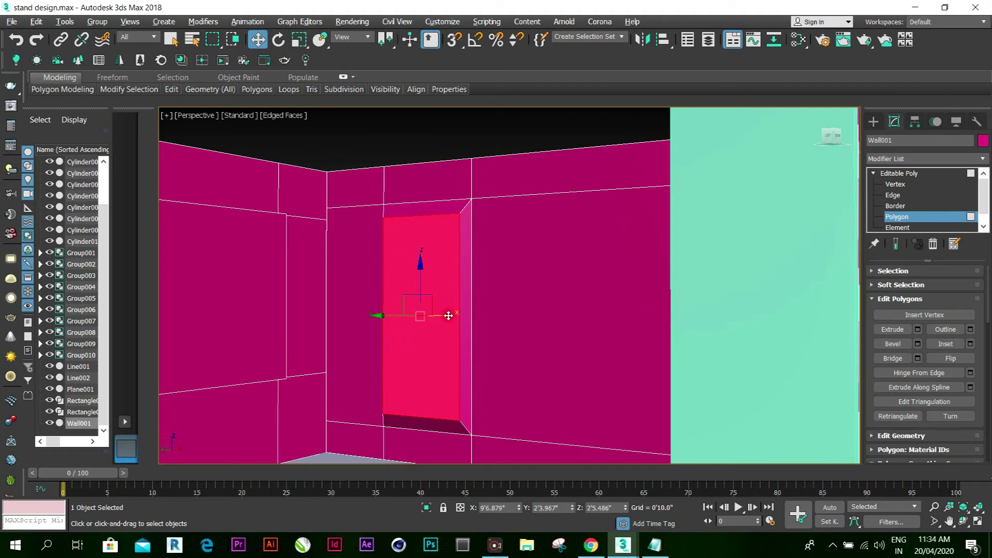
drag(450, 315, 443, 312)
click(916, 329)
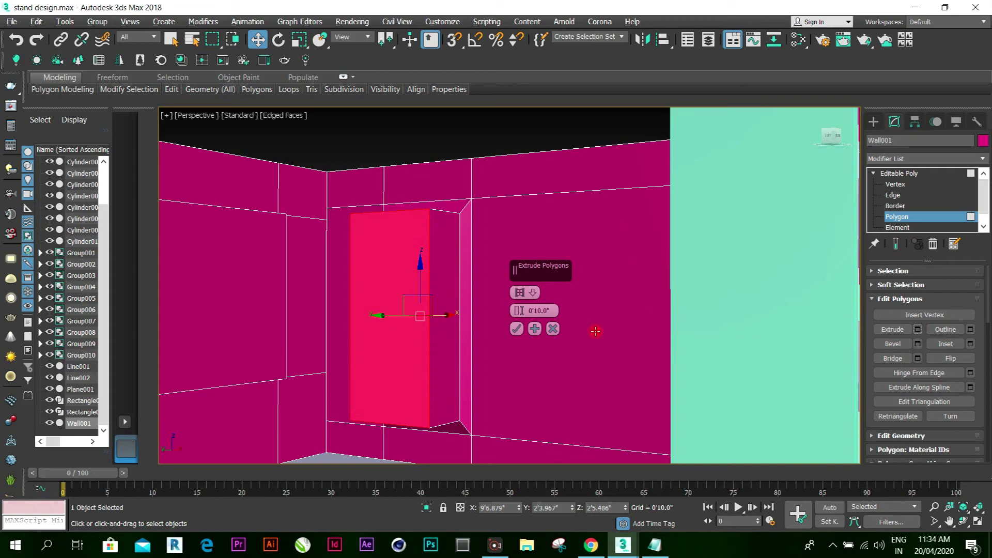
click(516, 329)
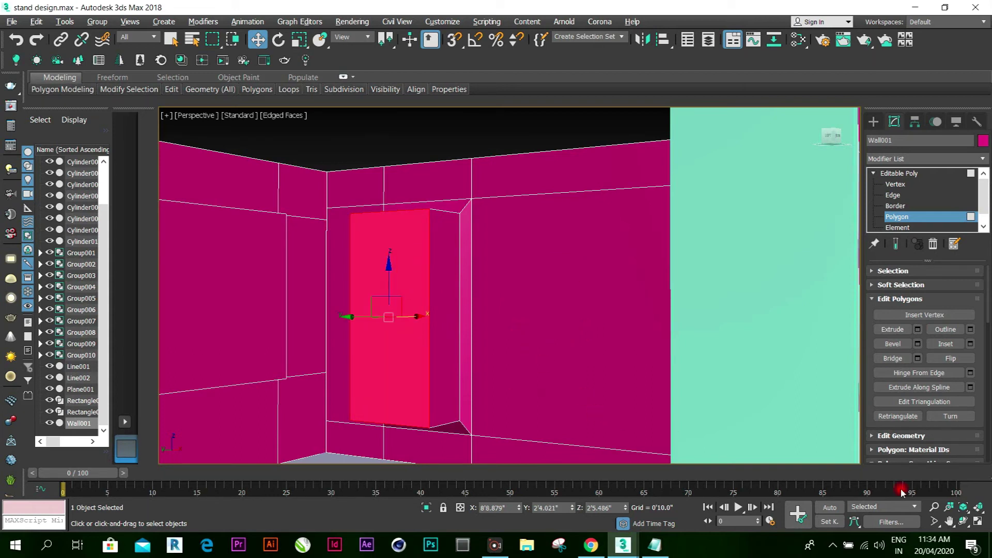
Move the extruded side wall face back along X to about 9'5.74", then leave sub-object editing and deselect the wall
click(963, 506)
drag(568, 341, 532, 401)
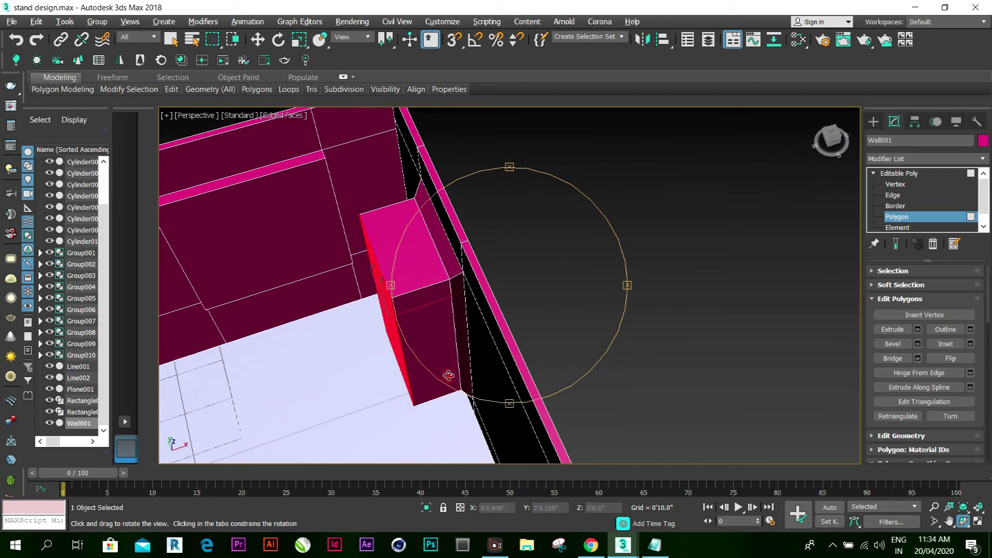
click(257, 40)
drag(437, 302, 481, 286)
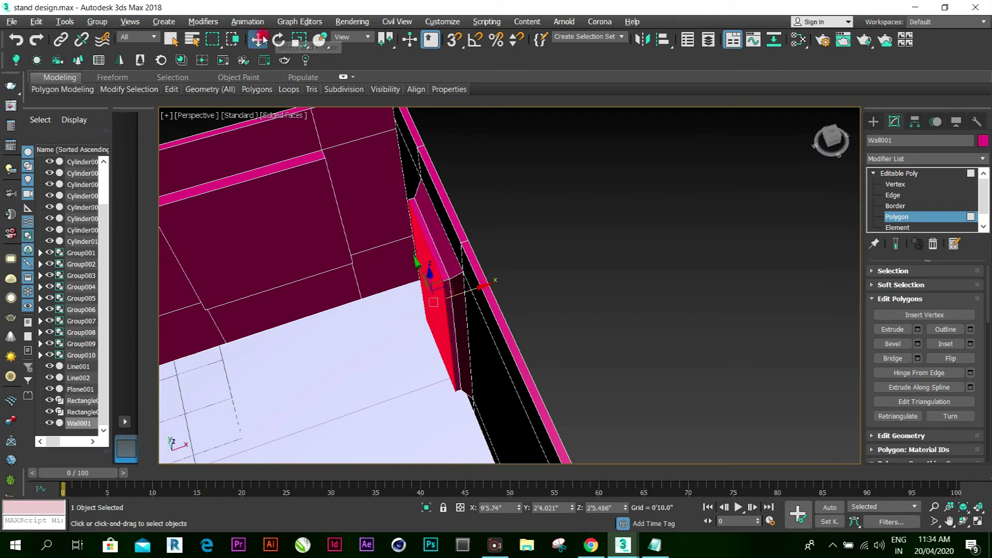
click(889, 185)
click(903, 173)
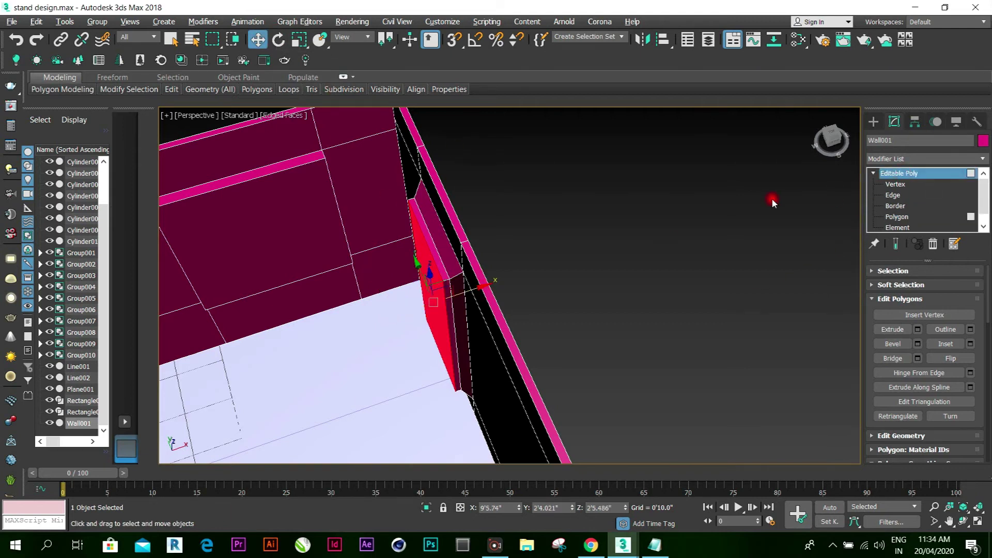
click(769, 199)
Create a thin upright box beside the side wall in the top view, about 2'7" long, 0'1.7" wide and 1'10" high
scroll(680, 185, down, 4)
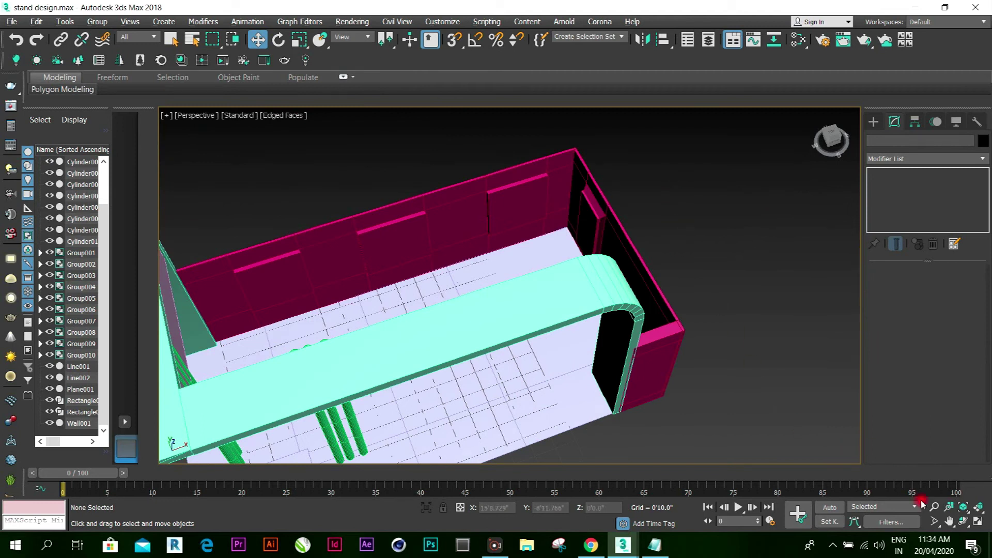
click(962, 521)
drag(585, 341, 619, 297)
drag(629, 248, 551, 250)
click(258, 40)
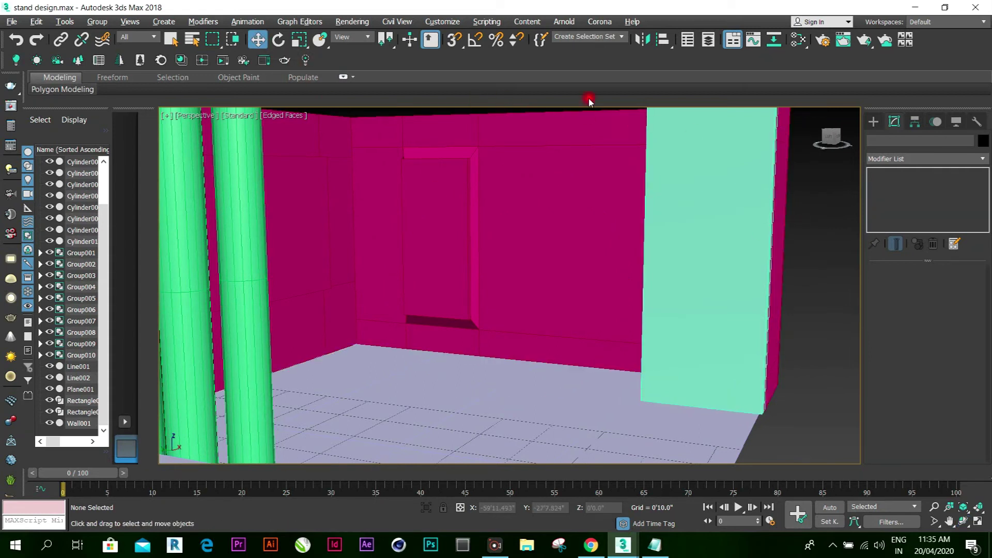
click(977, 523)
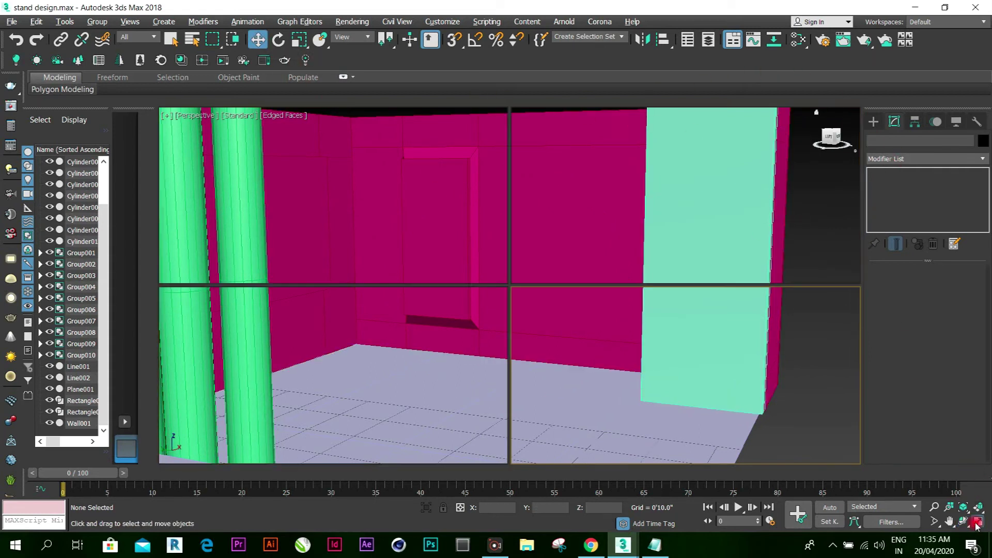
click(484, 197)
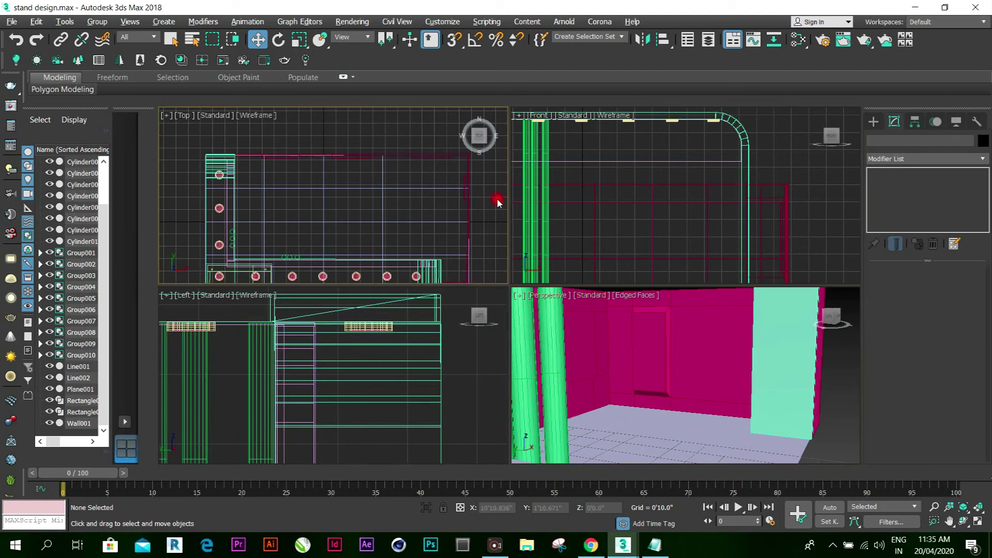
click(873, 122)
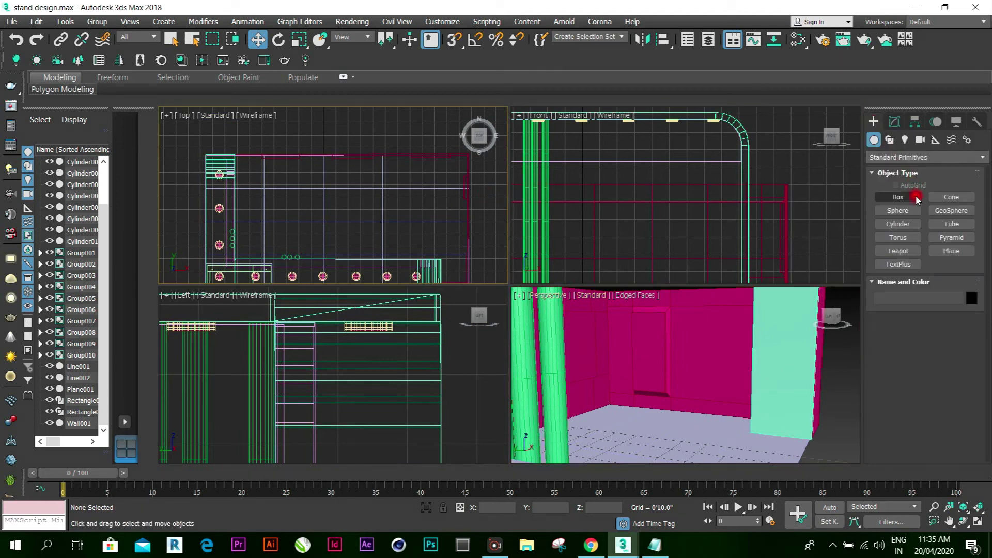
click(897, 197)
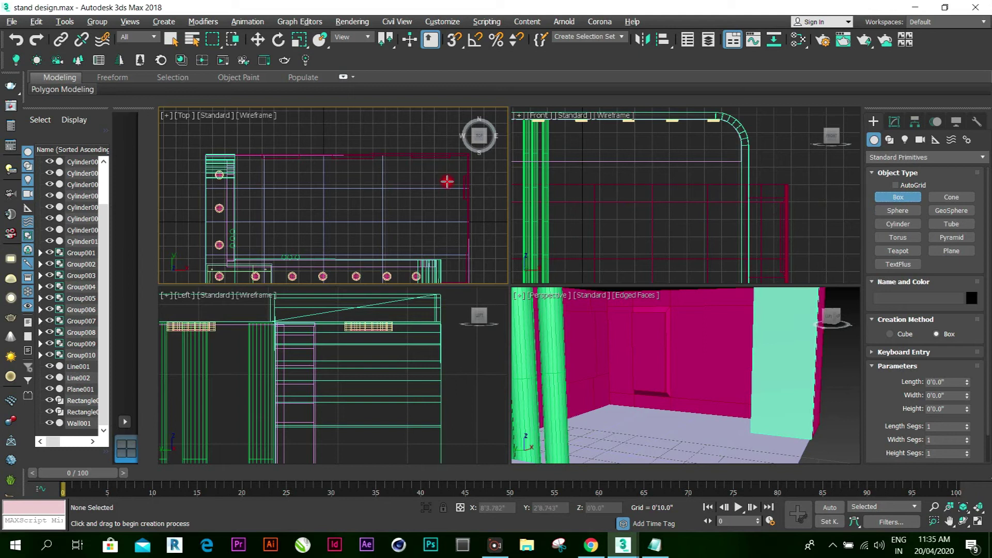
drag(454, 203, 458, 230)
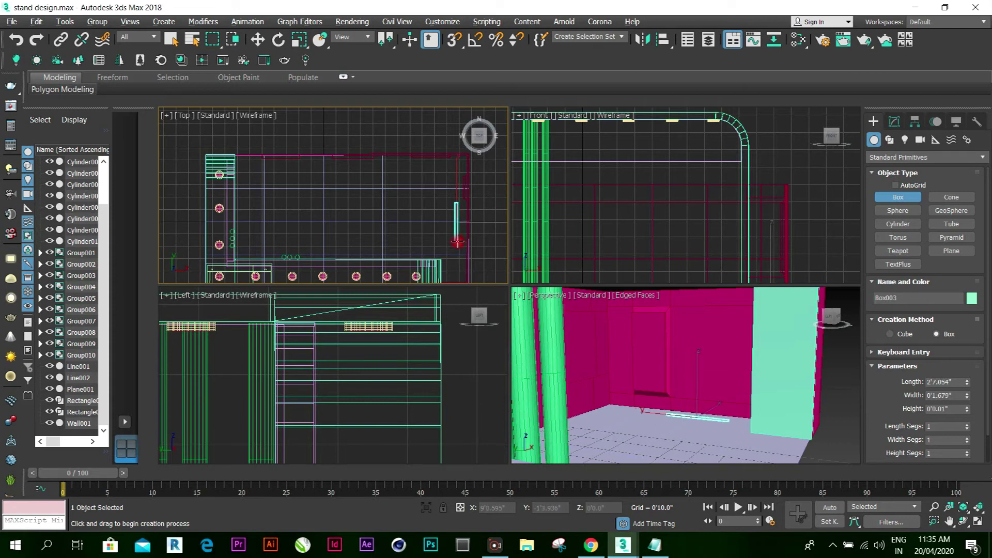
drag(457, 242, 458, 241)
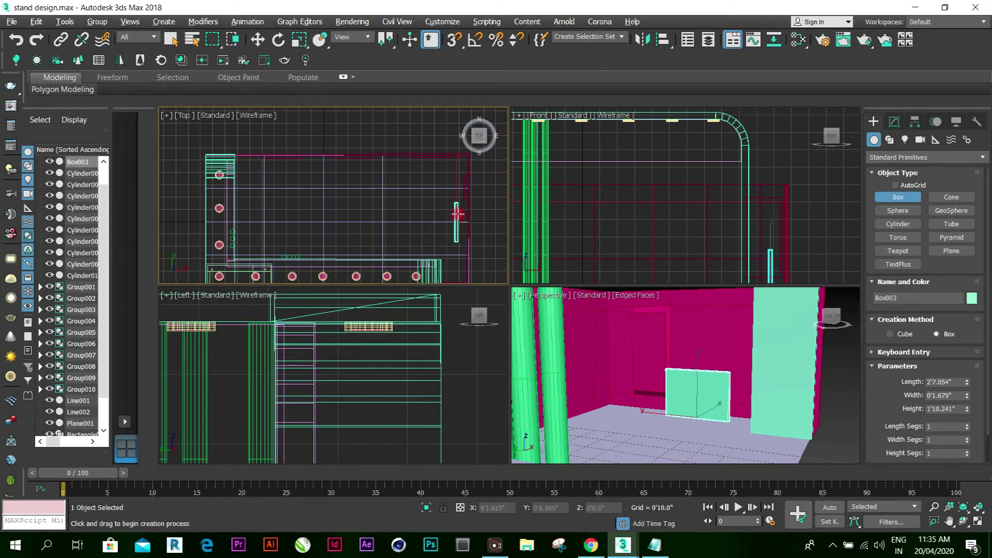
key(w)
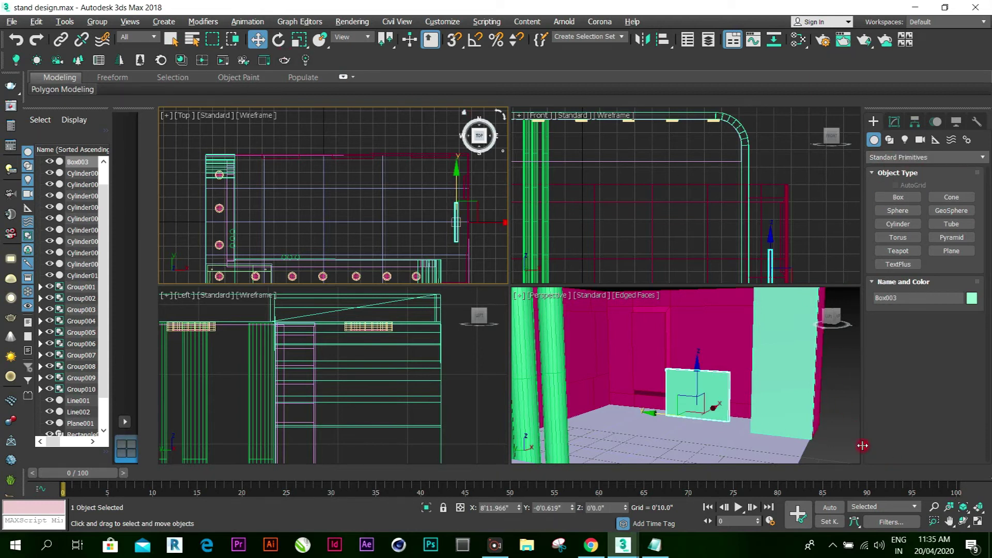
Raise the new box to about 1'7.9" in Z and shift it along Y to about -0'5.3", beside the raised panel
click(847, 439)
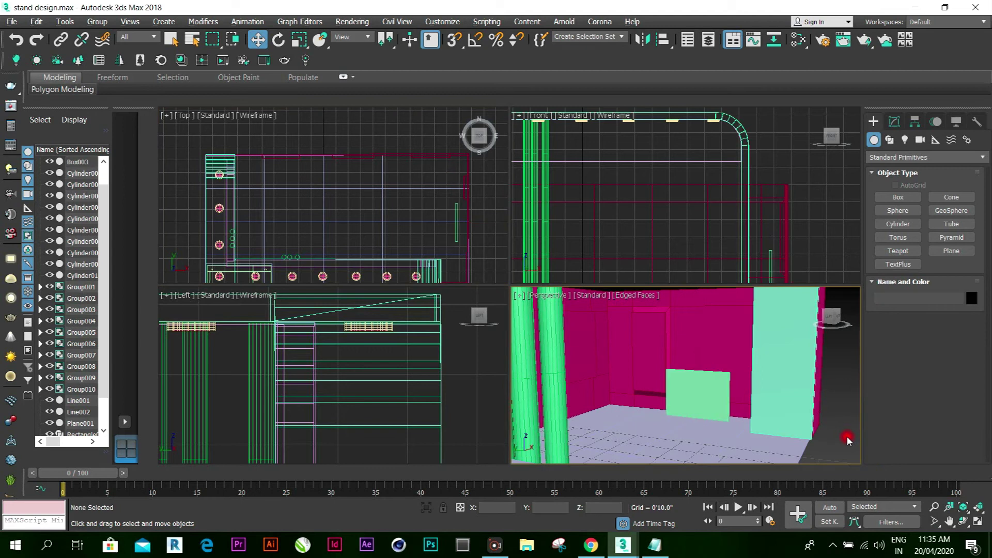
click(983, 523)
click(565, 315)
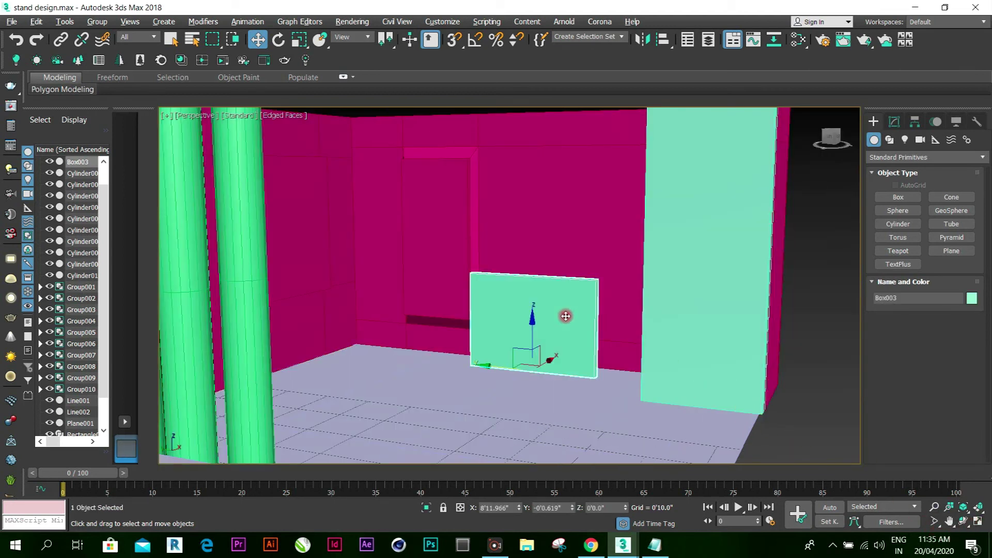
drag(532, 318, 550, 227)
drag(485, 284, 504, 284)
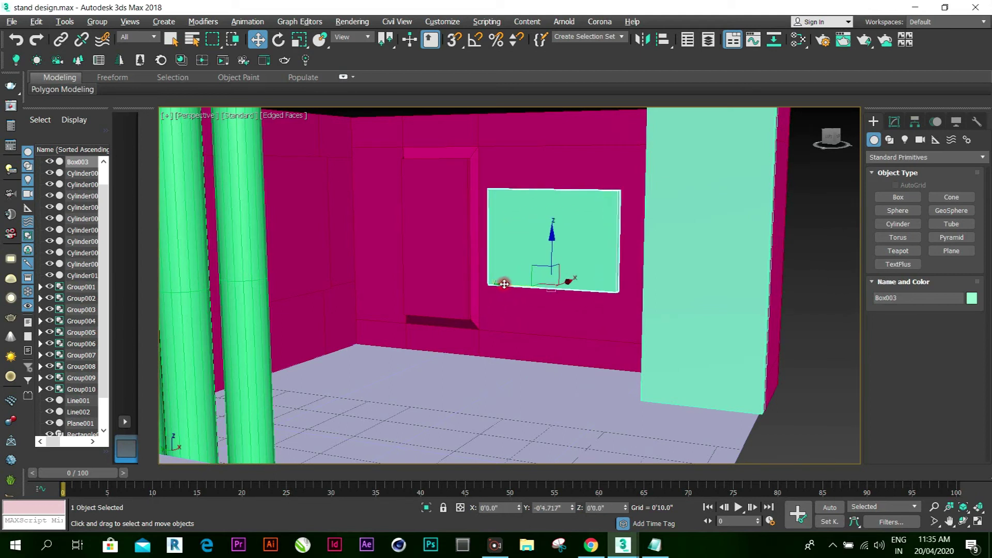
Convert the box to an editable poly and raise its bottom vertices to about 2'0.24" in Z
right_click(564, 221)
mouse_move(641, 363)
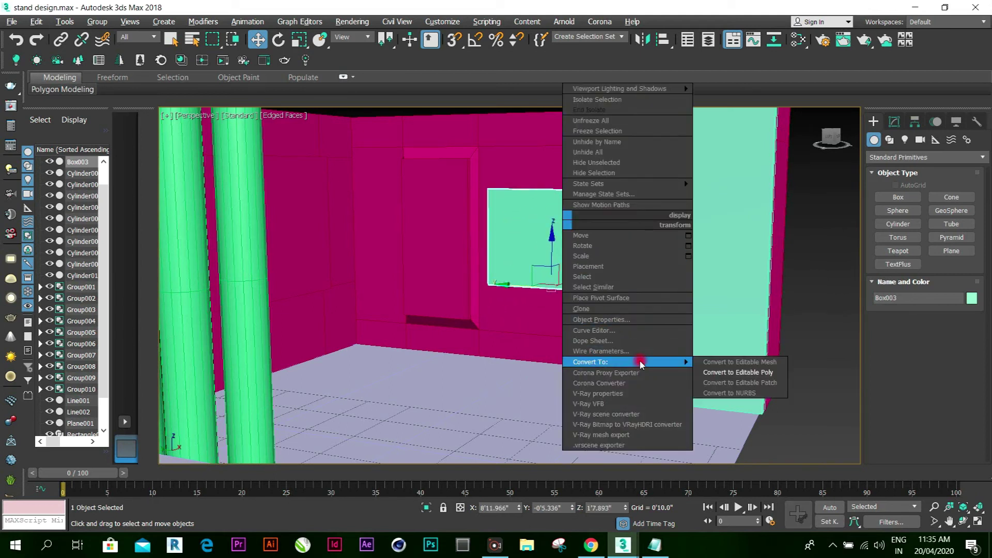
click(737, 372)
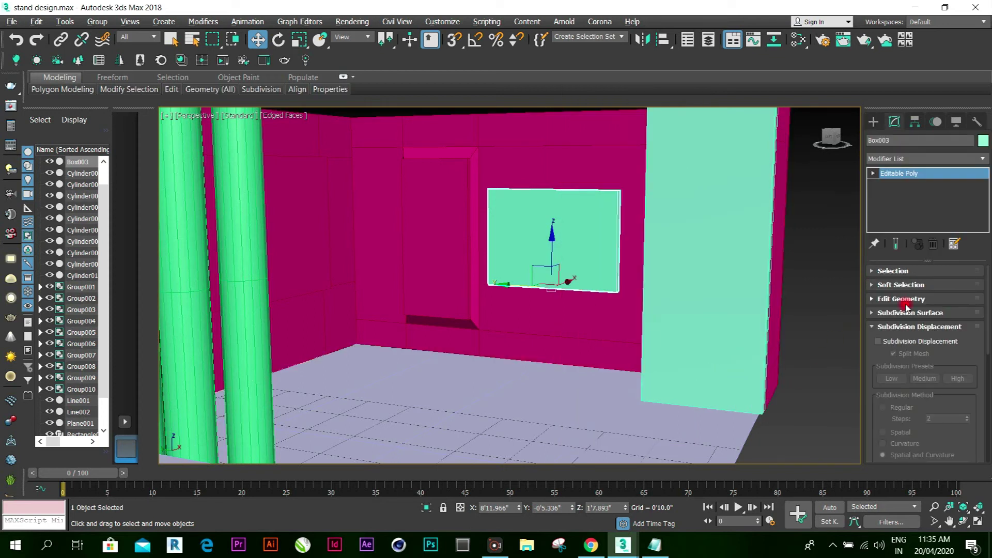
click(878, 173)
click(895, 184)
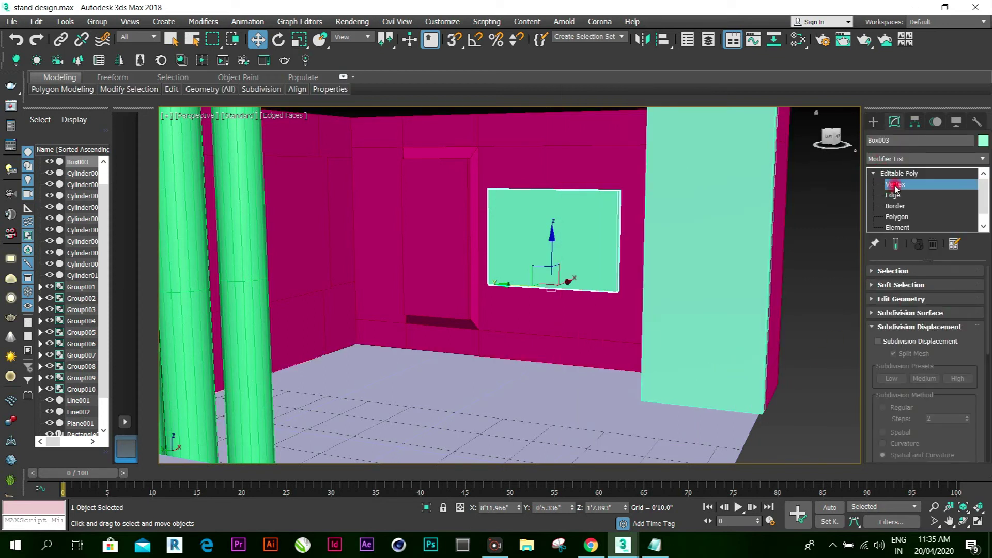
click(603, 273)
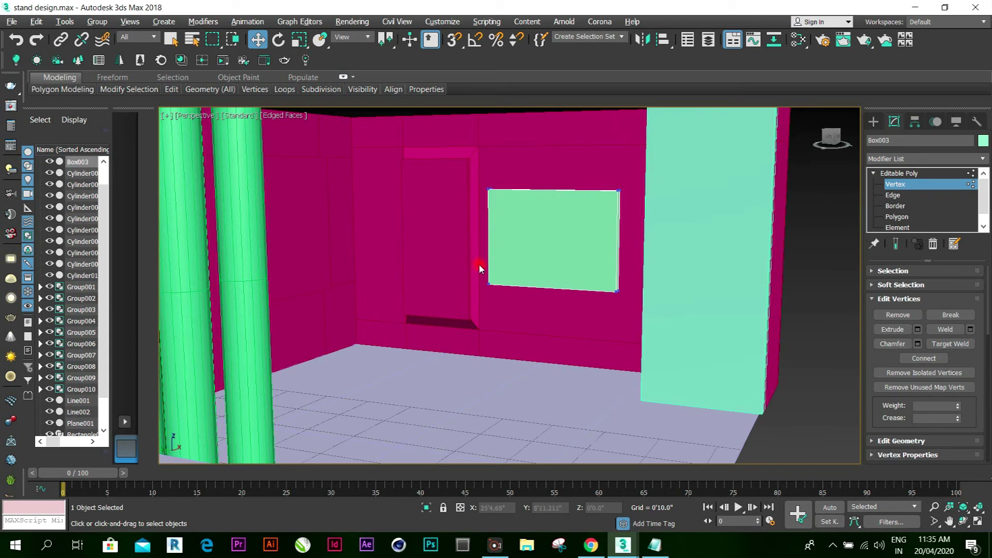
drag(479, 272, 628, 292)
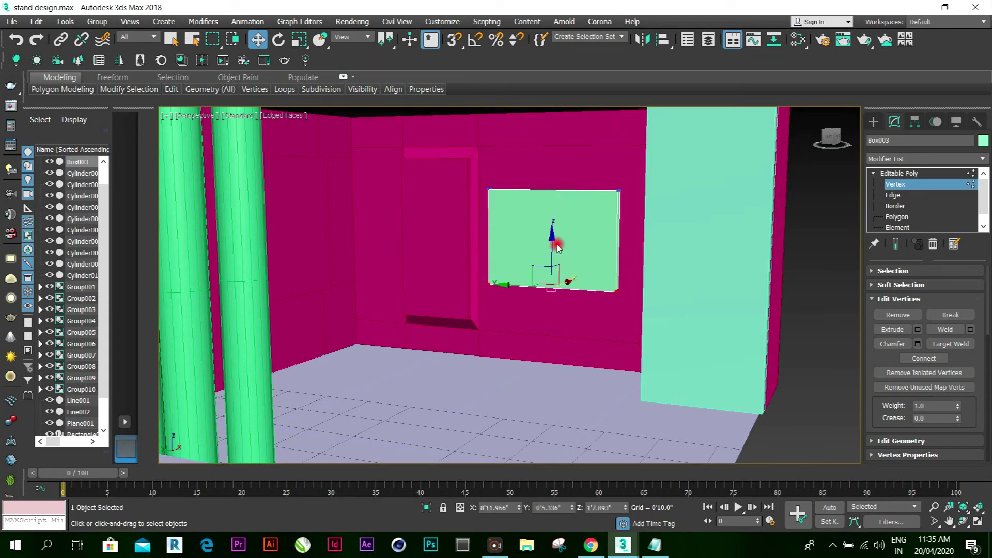
drag(551, 237, 554, 218)
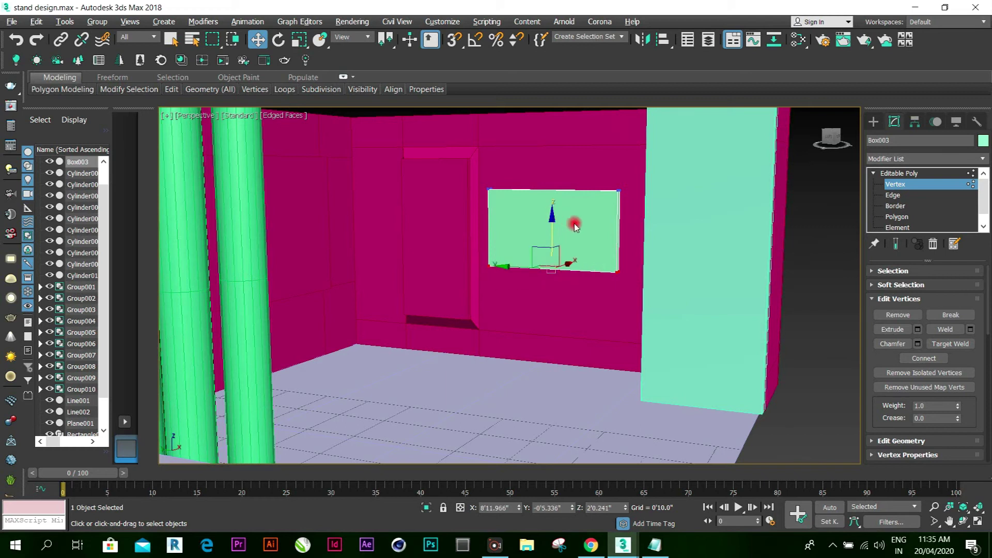
Shorten the box by moving the vertices at the end farther from the raised panel along Y to about -1'6.85"
drag(638, 302, 640, 304)
drag(573, 230, 563, 232)
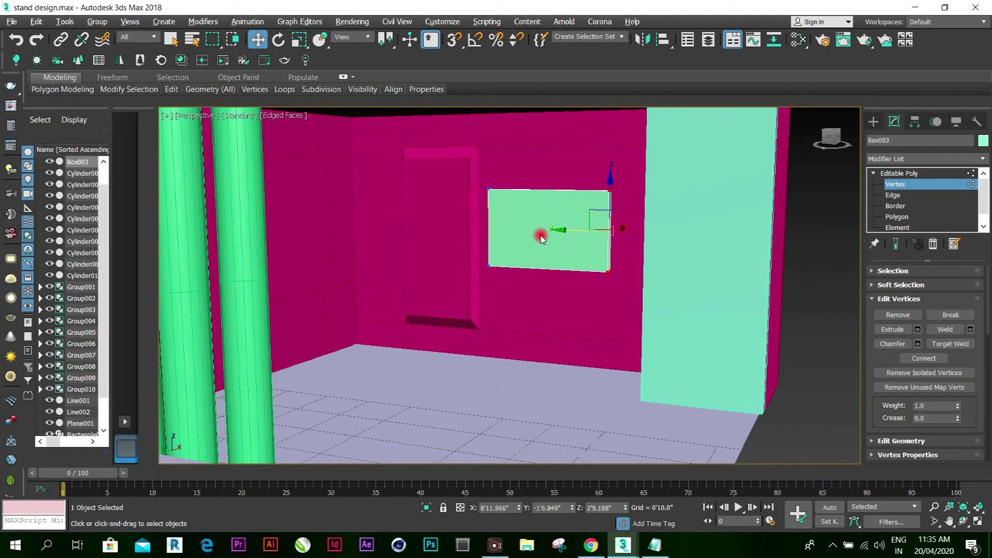
scroll(541, 236, up, 2)
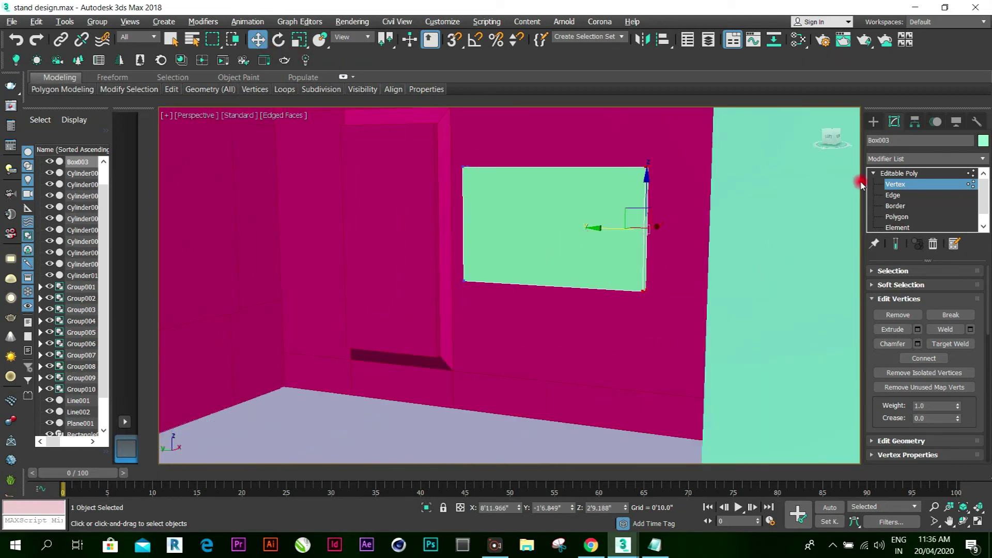
Reposition the whole box on the side wall at about 1'9.7" in Z and -0'6.5" in Y
click(894, 174)
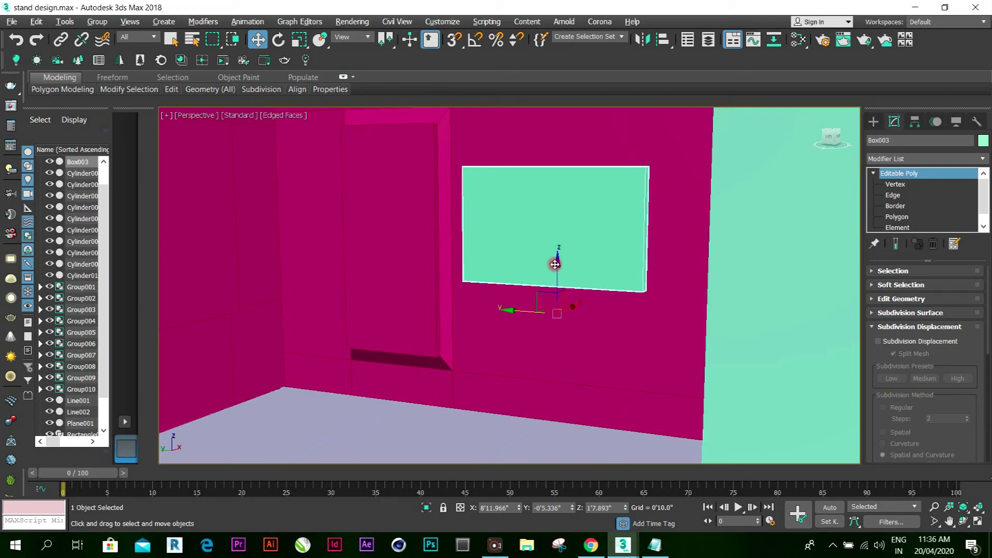
drag(557, 259, 559, 248)
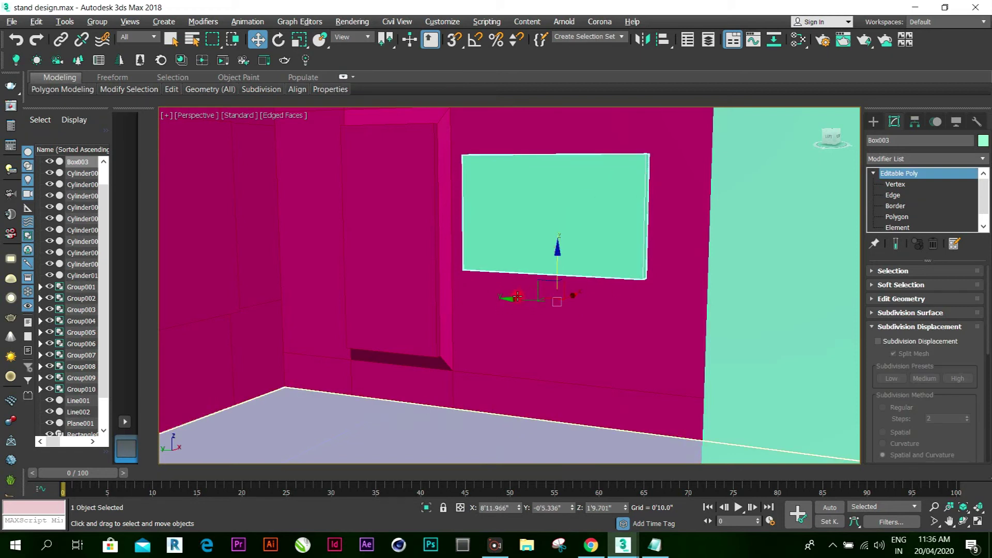
drag(511, 298, 518, 297)
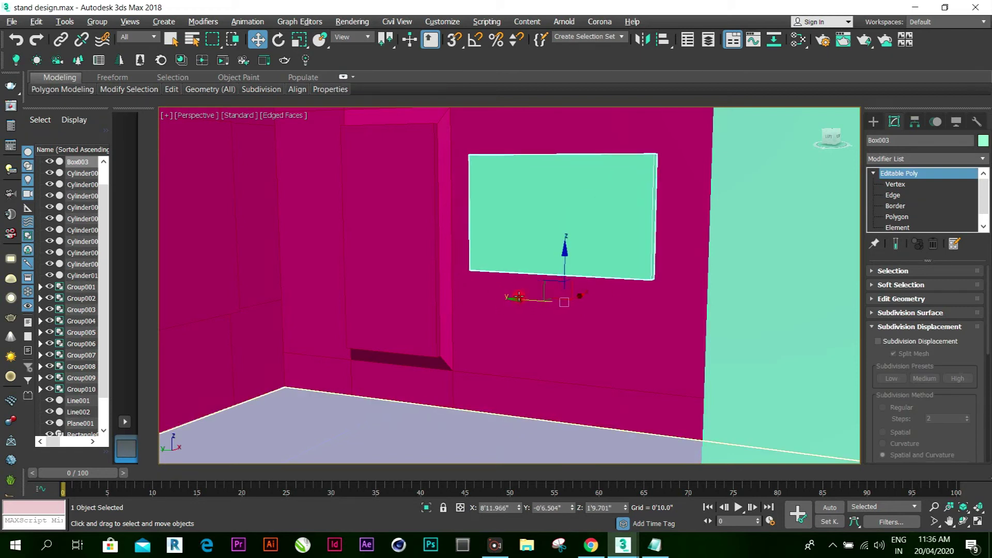
Add four Swift Loop edge loops to the box, close to each border of its front face, outlining a narrow frame
click(893, 197)
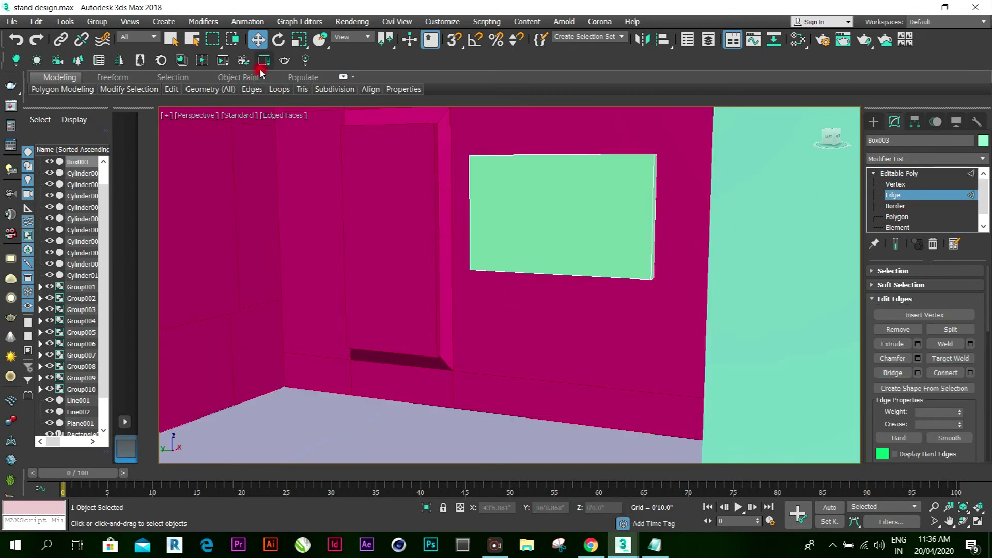
mouse_move(172, 90)
click(279, 129)
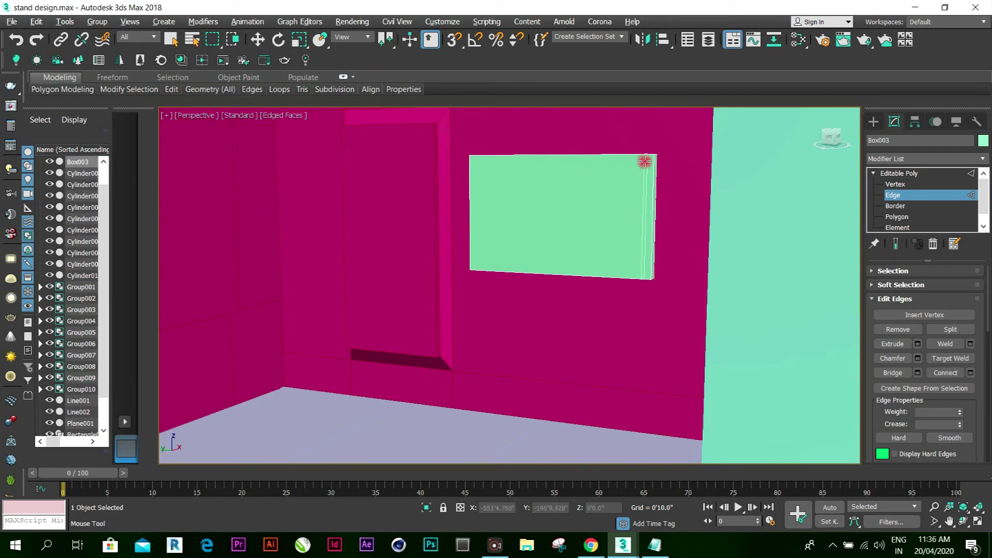
click(647, 160)
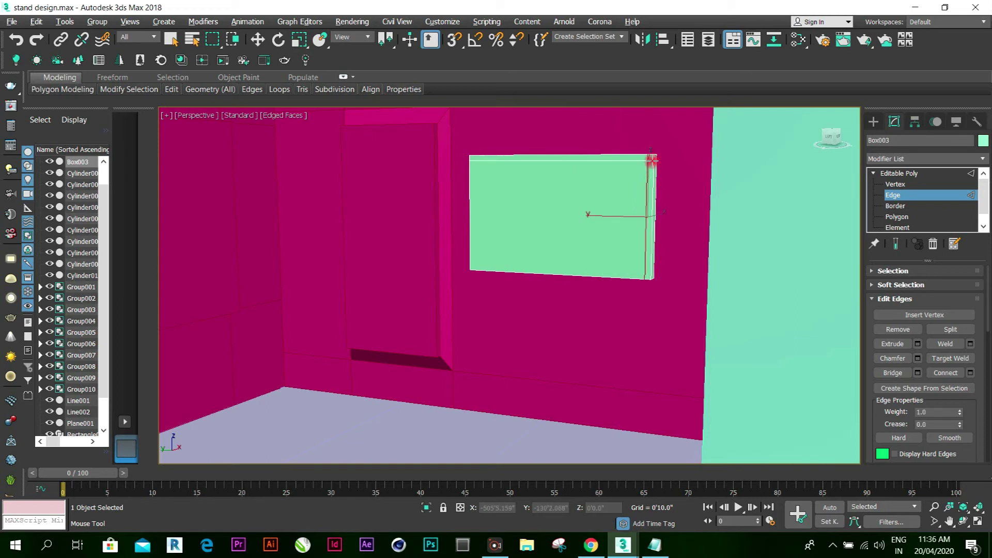
click(652, 160)
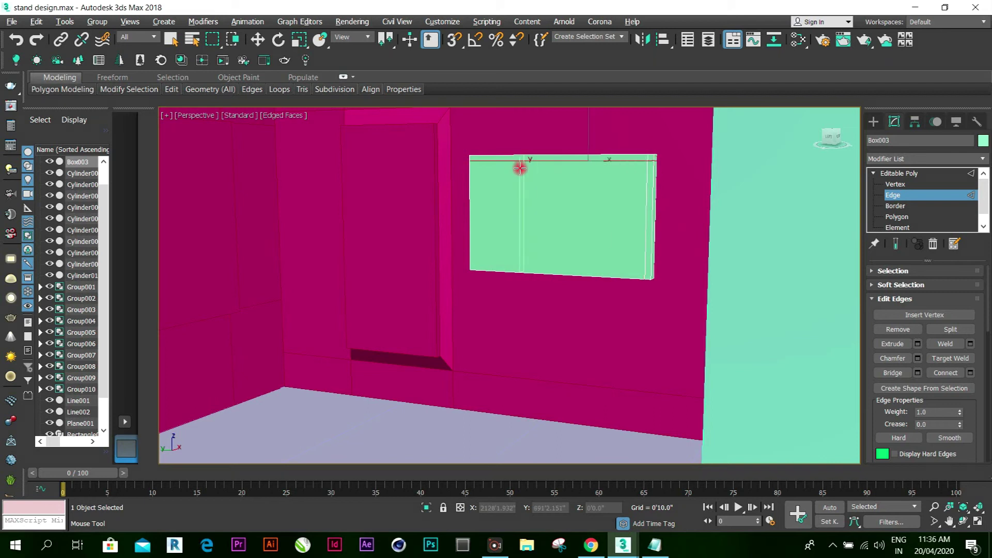
click(471, 159)
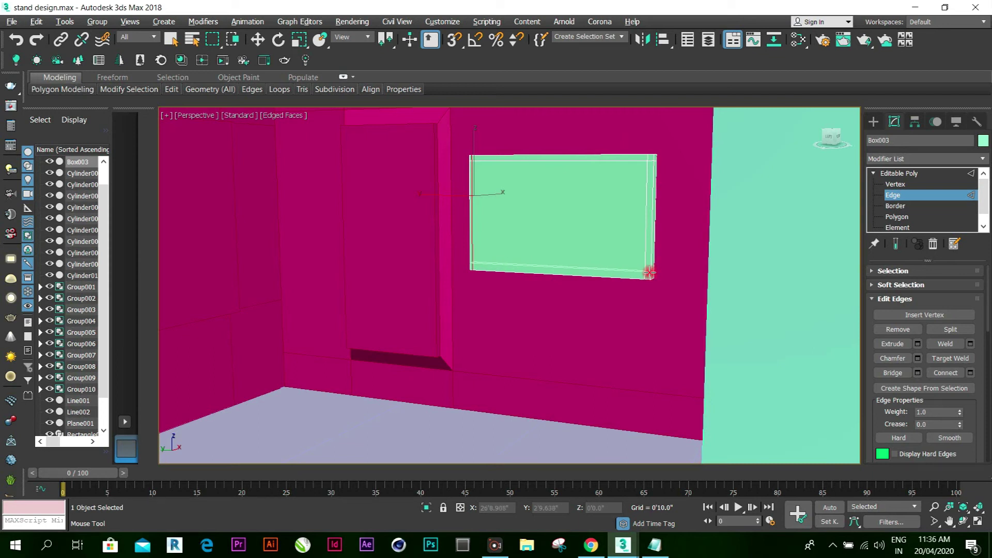
click(649, 272)
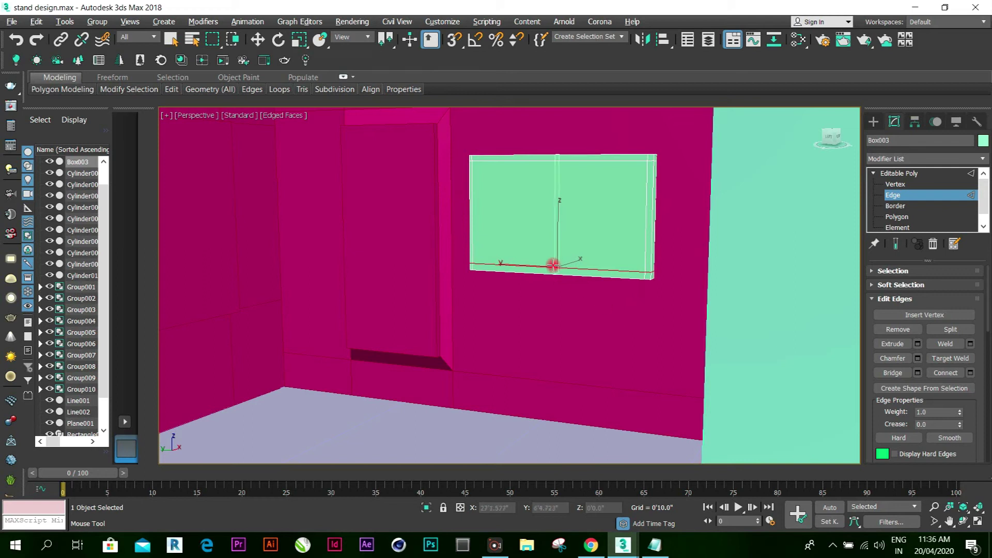
click(258, 40)
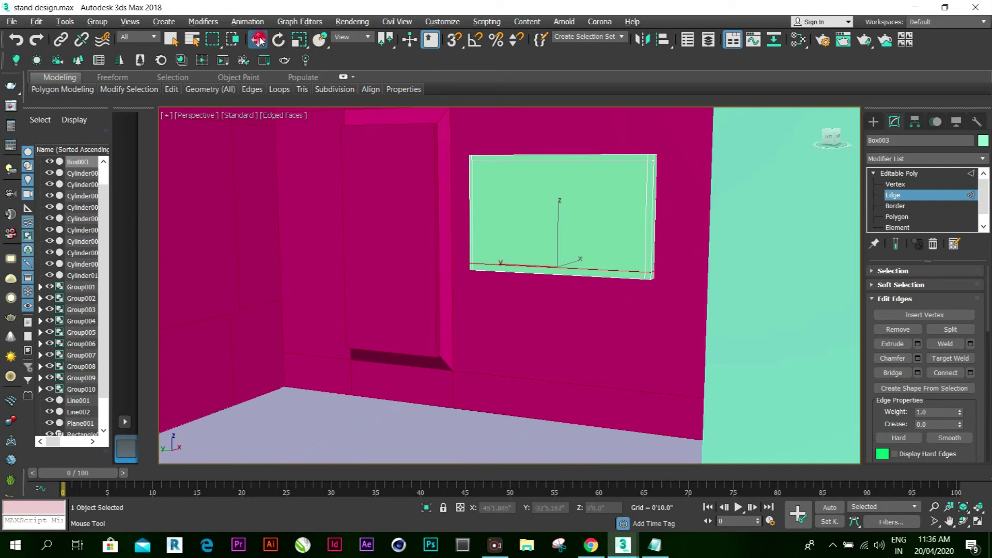
click(535, 196)
Extrude the large central polygon of the box's front face inward by -0'1.2" to recess the screen area
click(896, 216)
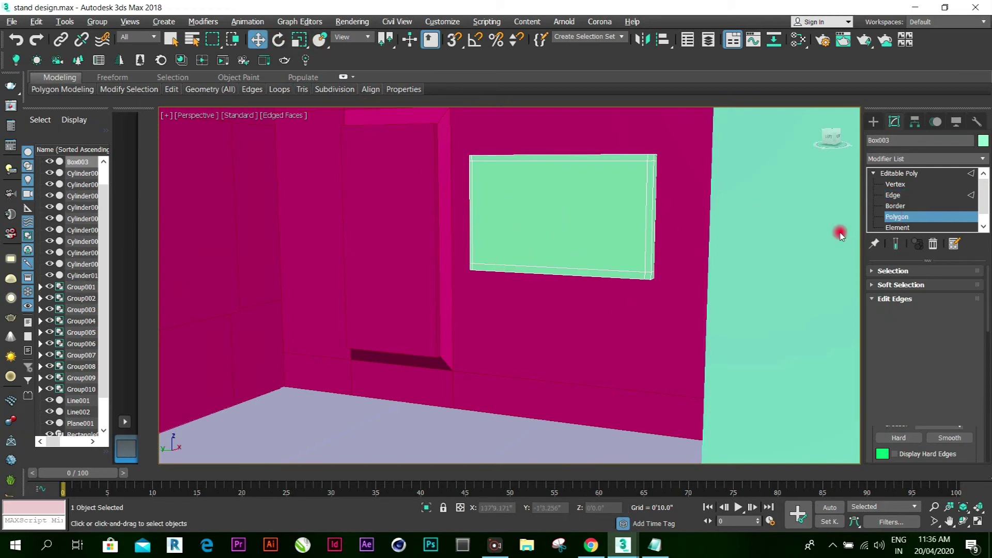
click(575, 209)
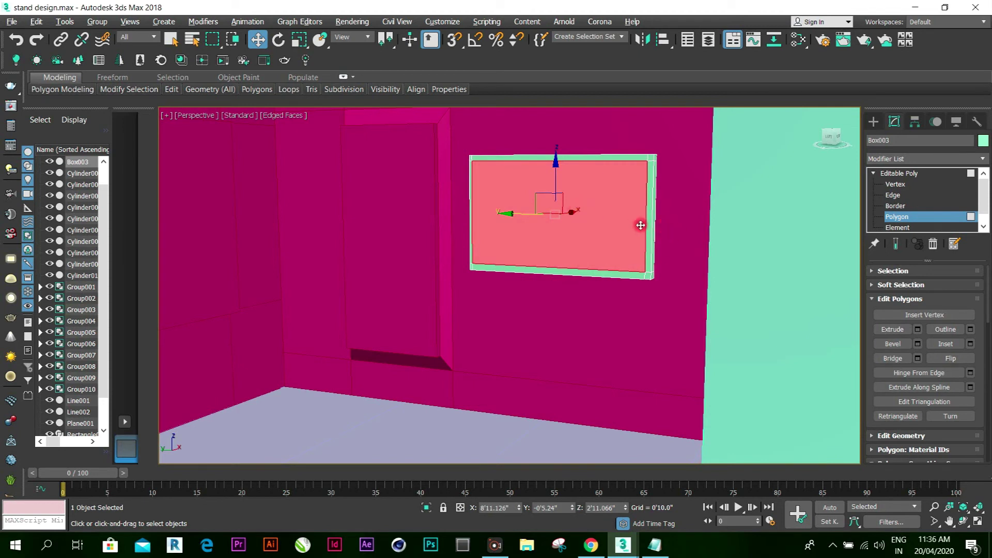
click(917, 329)
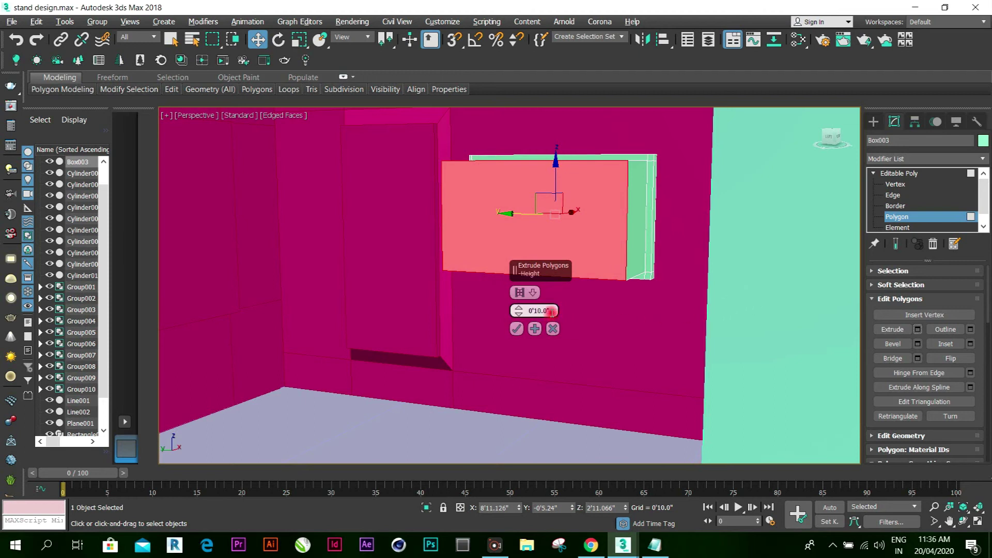
drag(551, 311, 494, 300)
text(-0.6)
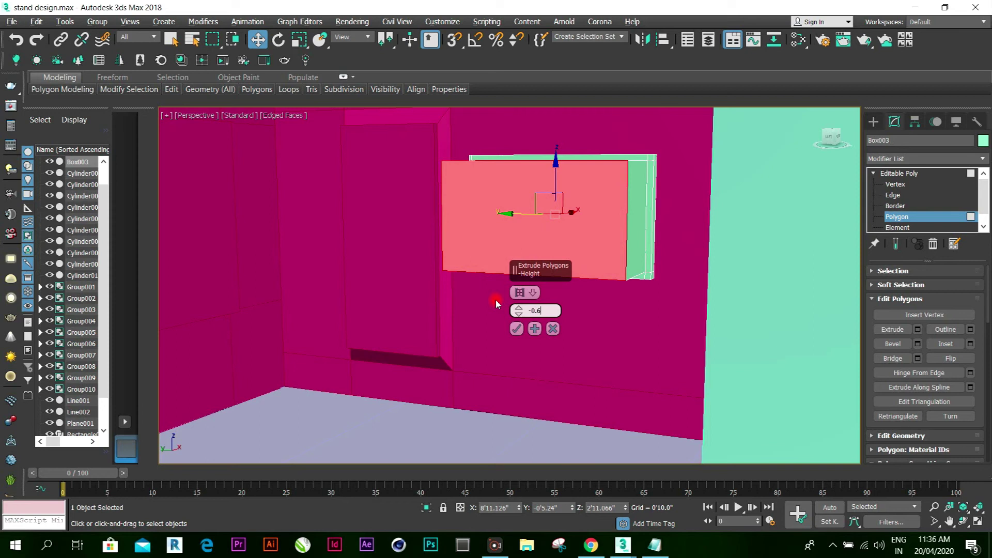
key(Return)
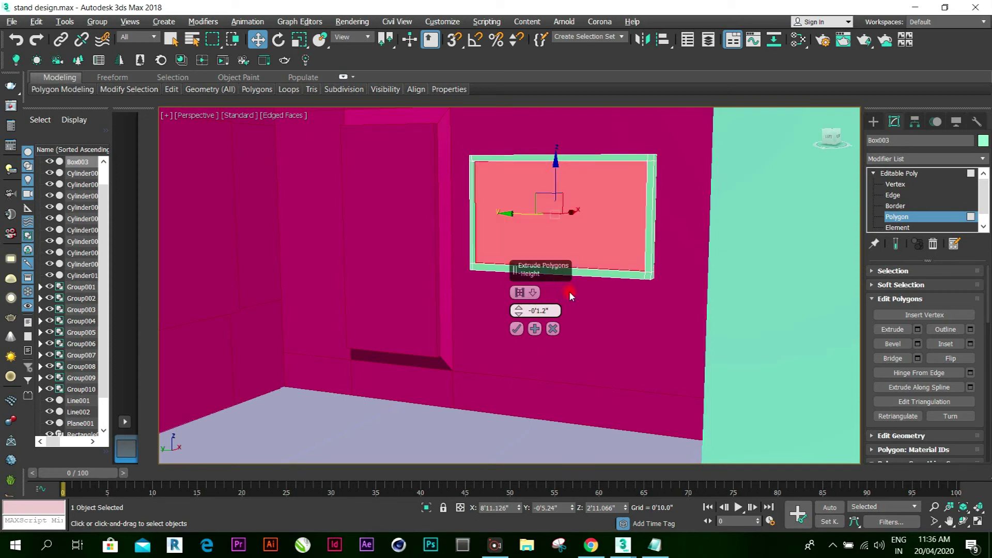
click(517, 330)
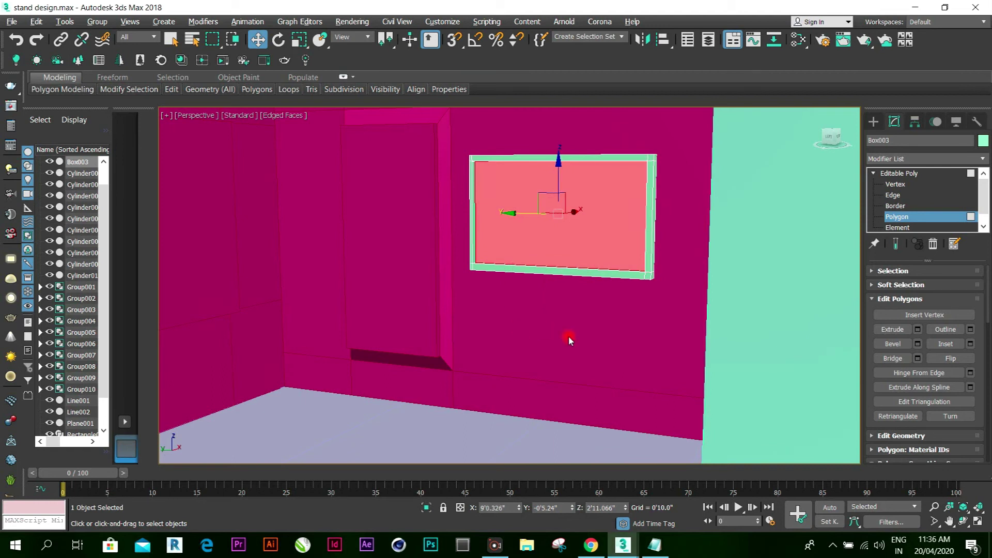
Leave polygon editing and isolate the box so it is the only object shown
click(961, 521)
drag(576, 310, 562, 223)
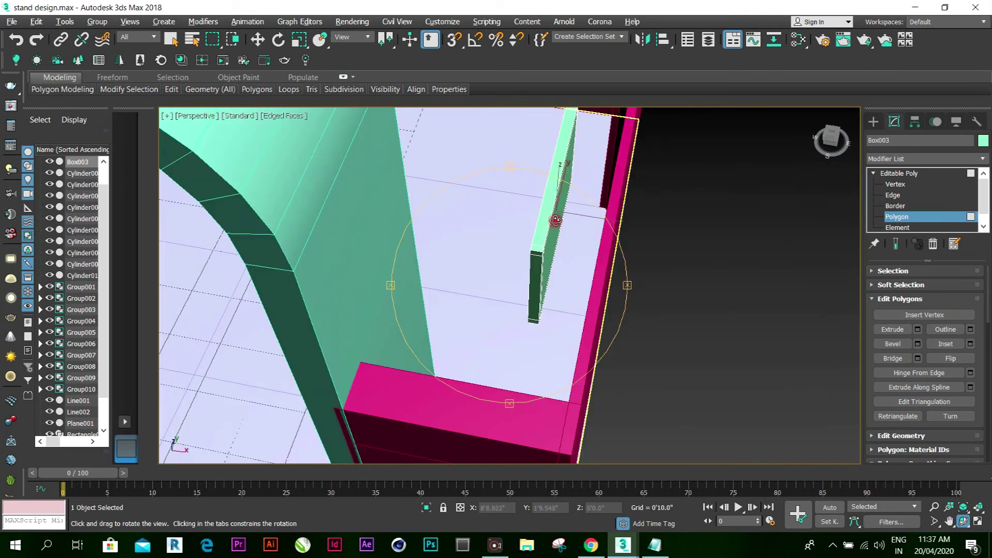
click(257, 40)
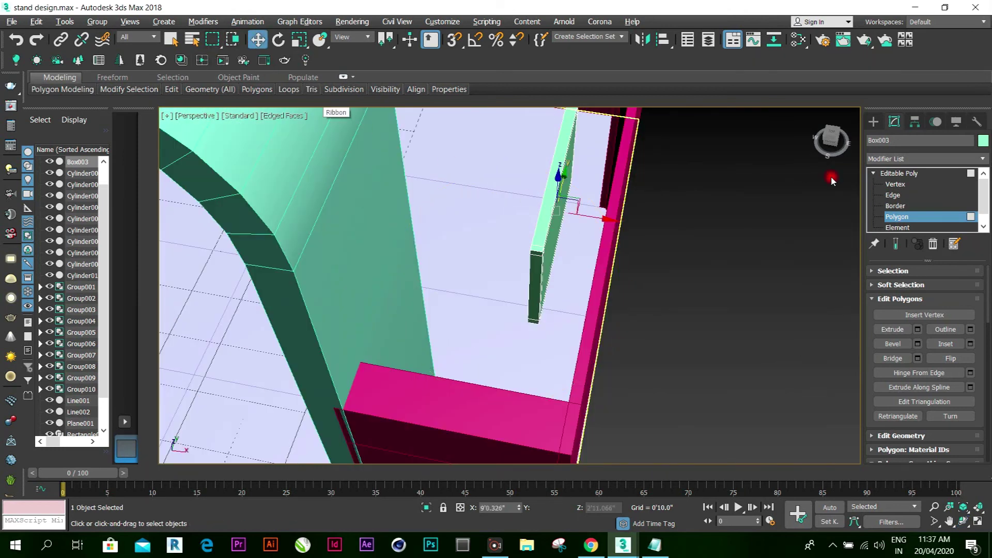
click(885, 173)
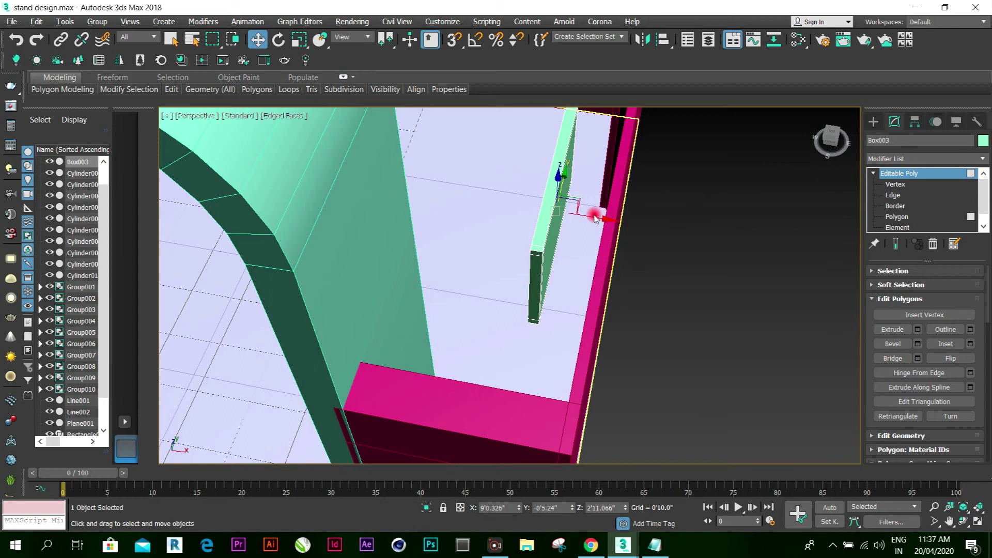
scroll(594, 216, up, 3)
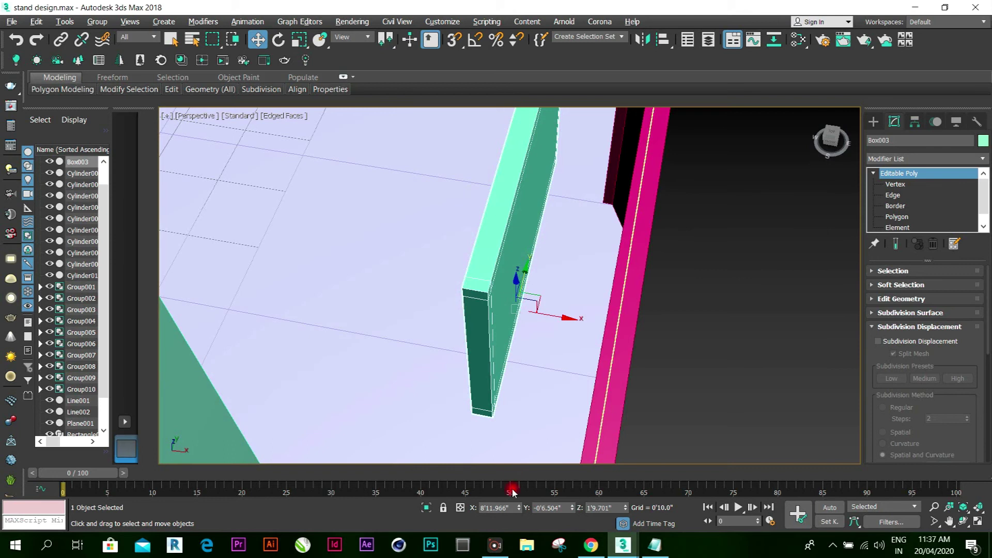
click(425, 506)
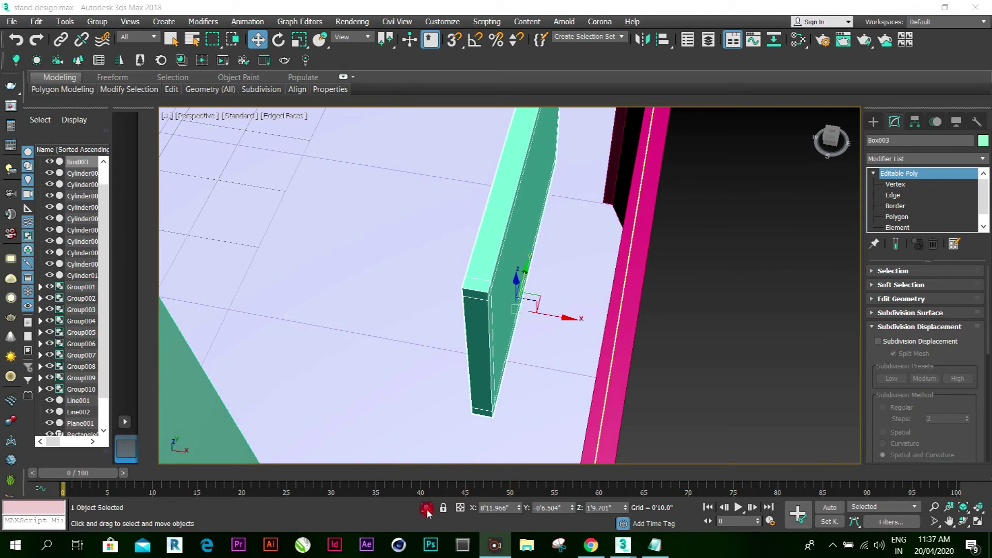
click(426, 508)
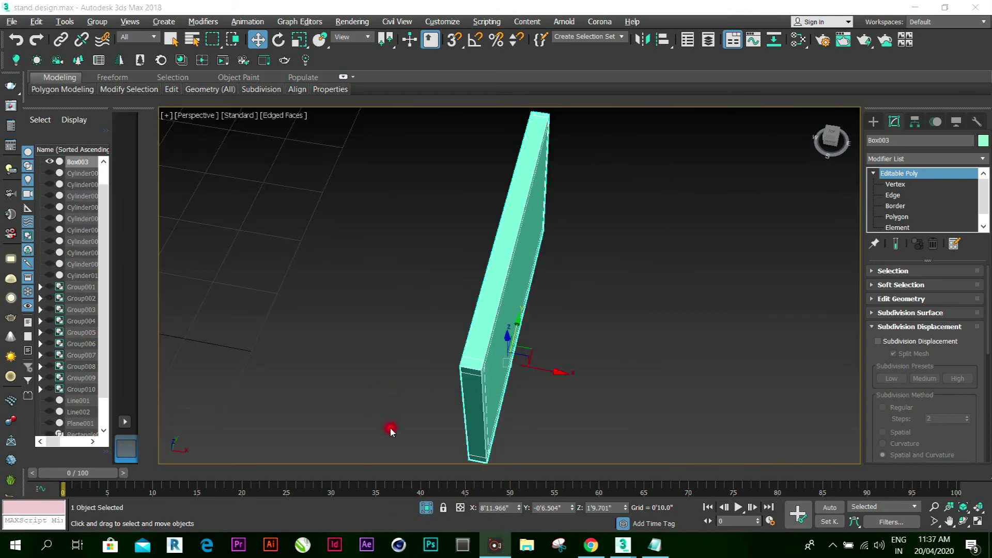
Add two horizontal and two vertical Swift Loop edge loops on the box's back face, set farther in than the existing border loops
click(962, 520)
drag(557, 359, 507, 319)
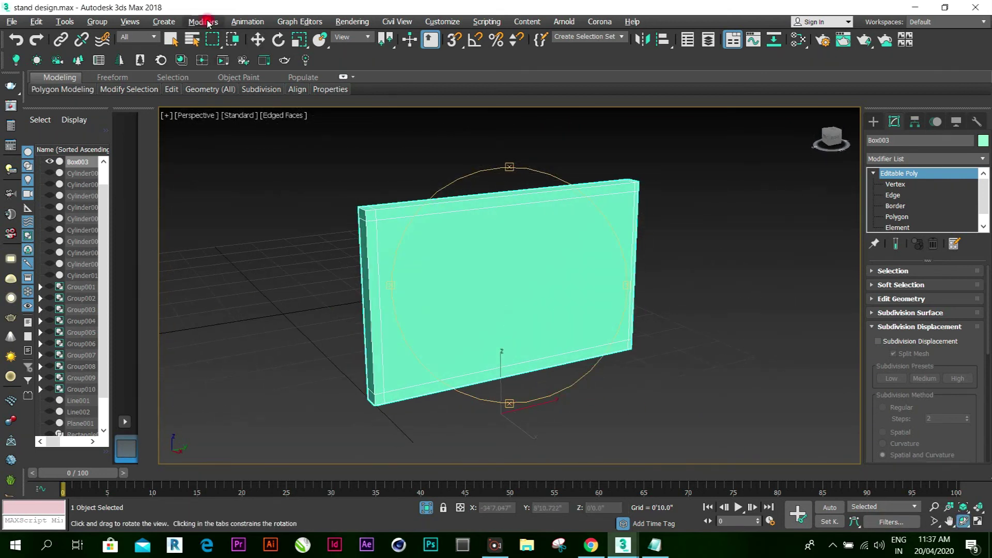
click(258, 41)
click(812, 235)
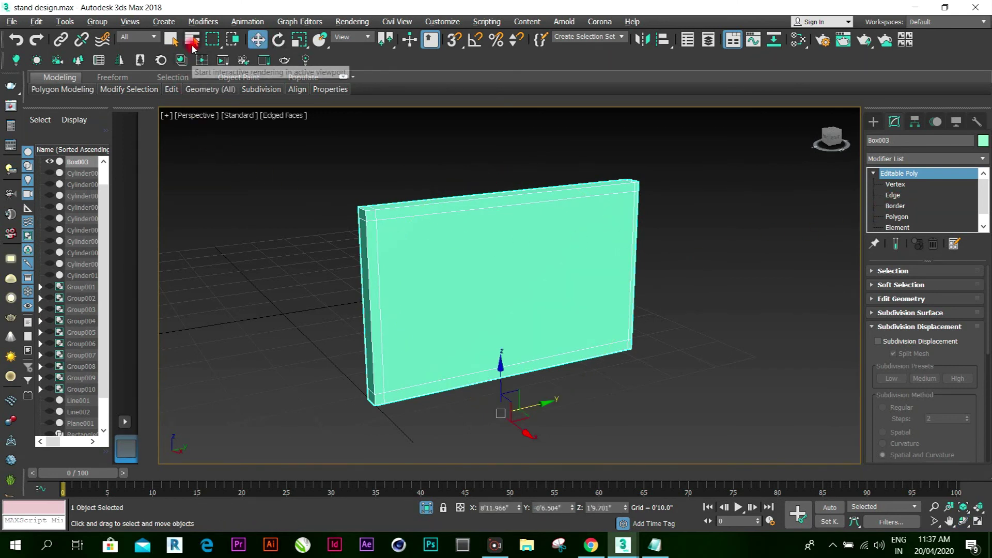
mouse_move(172, 89)
click(180, 109)
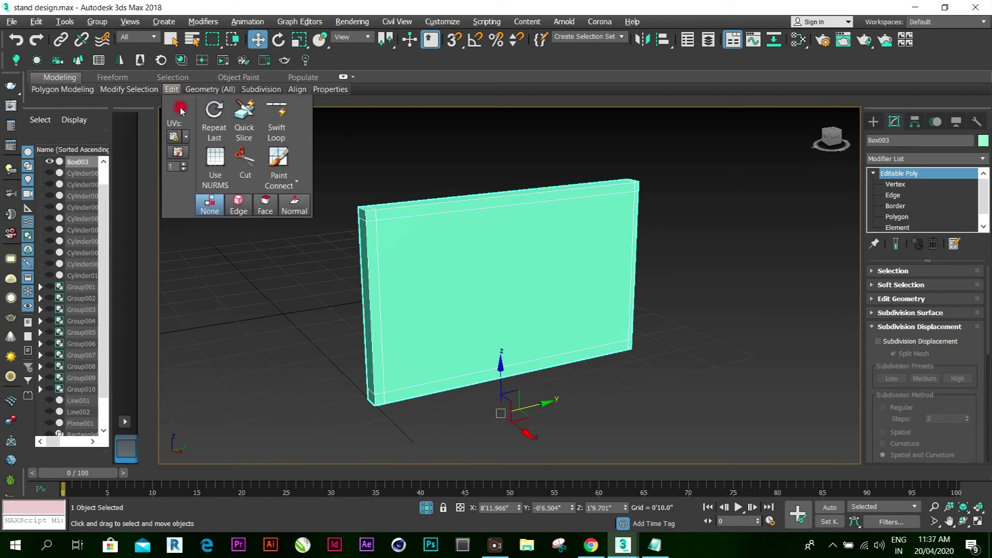
click(274, 126)
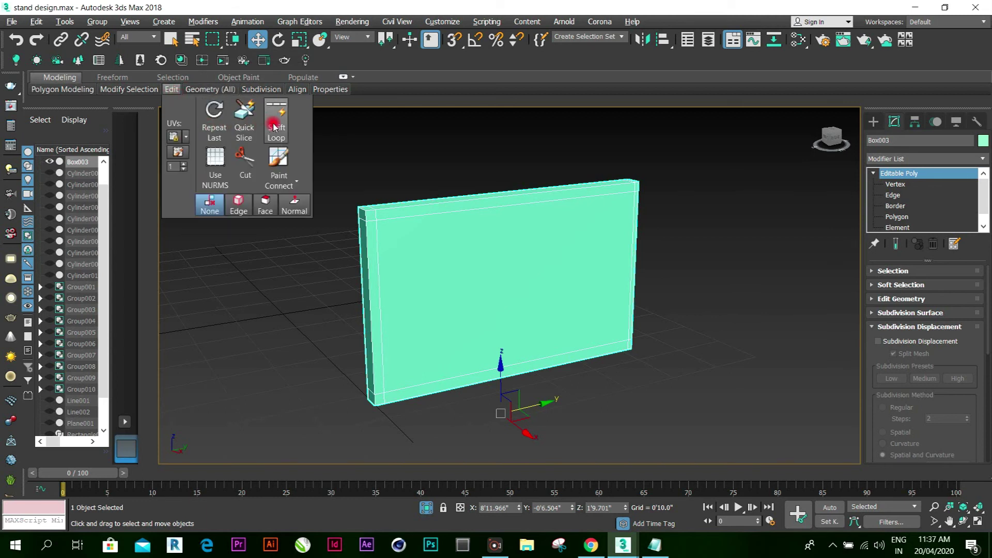
click(892, 195)
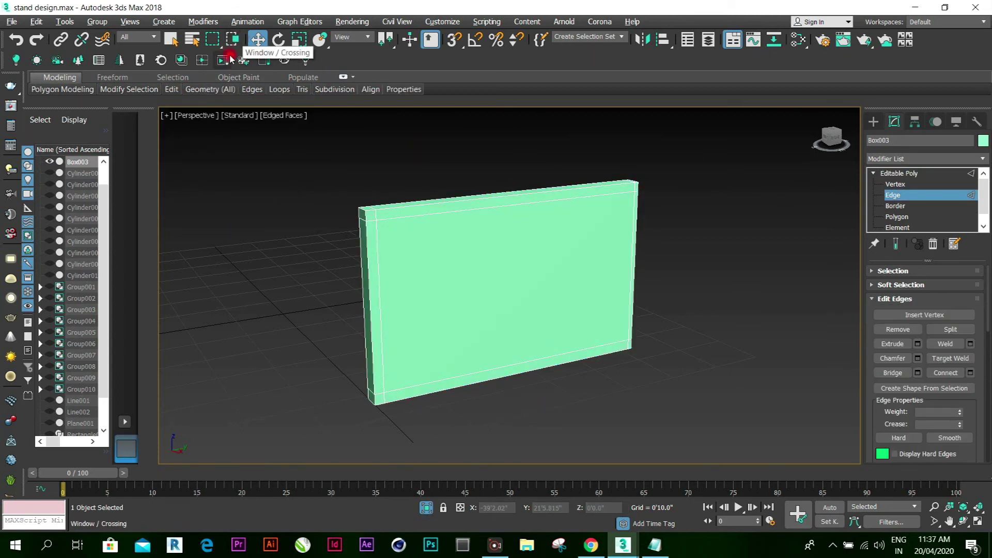
click(169, 83)
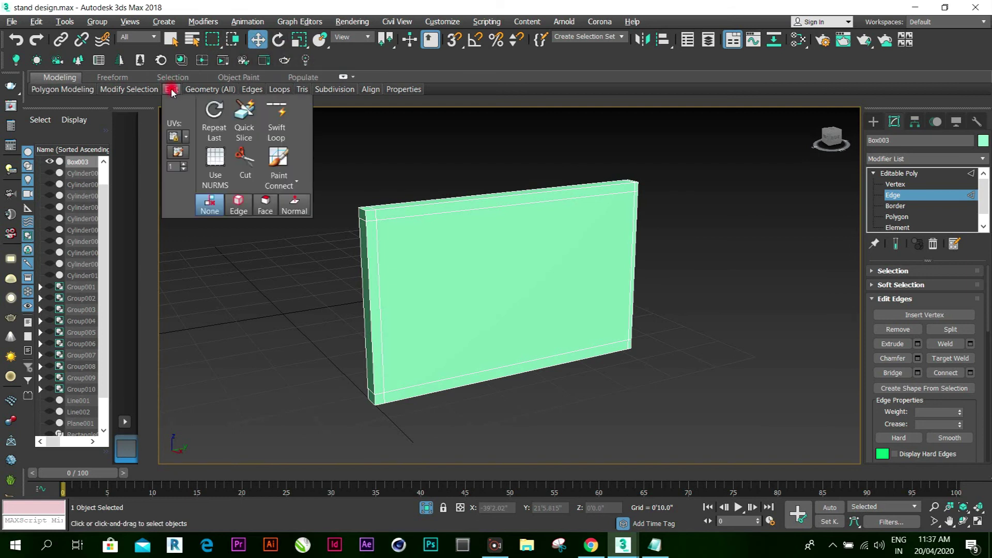
click(275, 125)
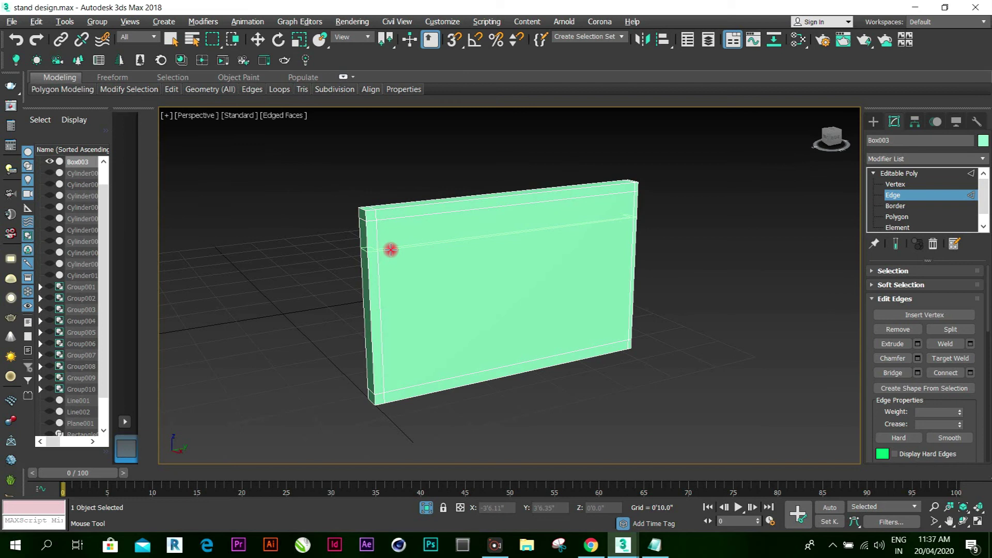
click(390, 245)
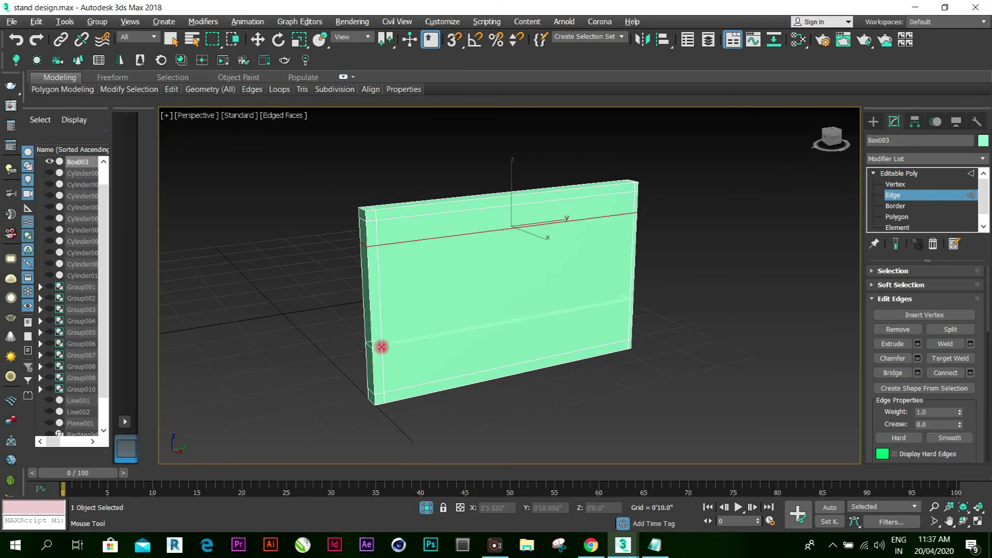
click(384, 363)
click(412, 231)
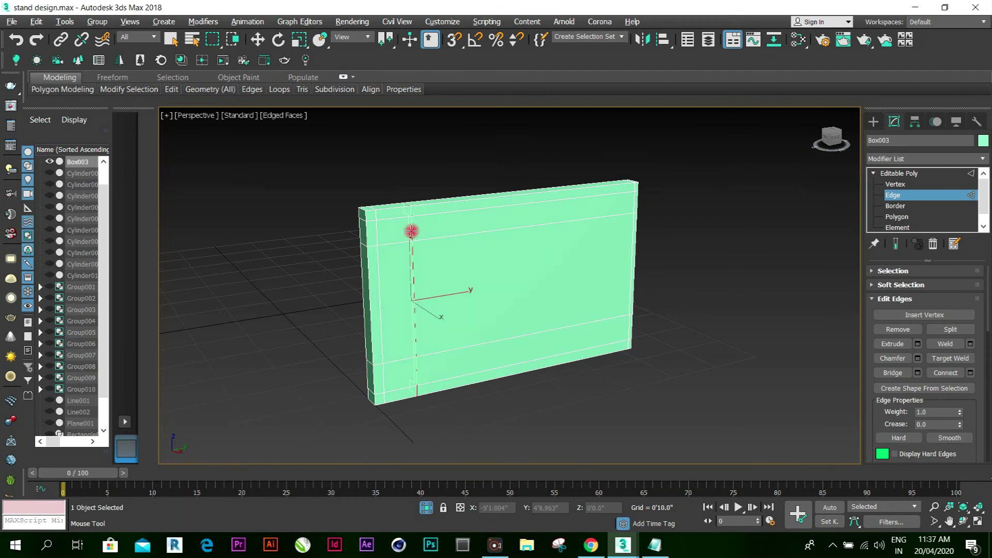
click(611, 211)
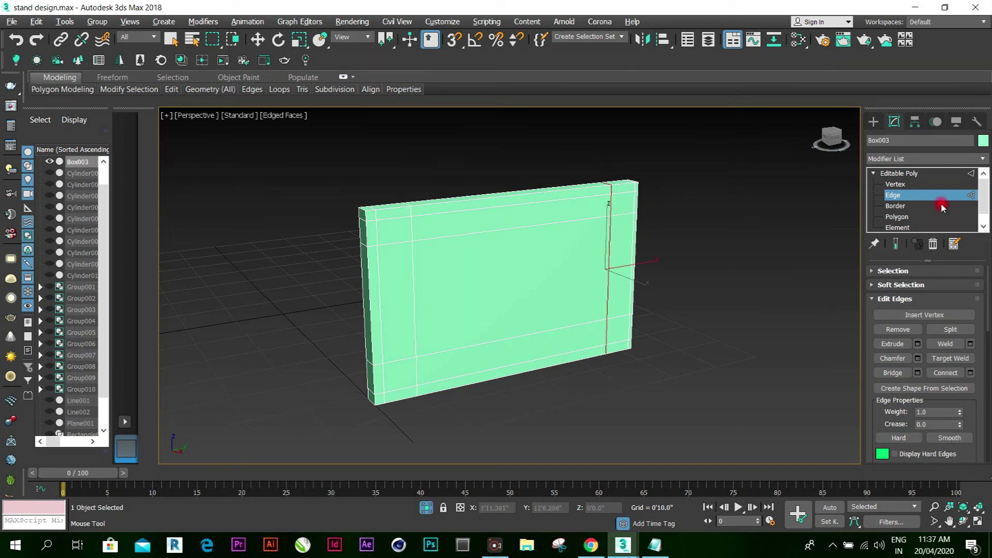
Select the large central polygon of the box's back face and extrude it outward by 0'1.2"
click(893, 184)
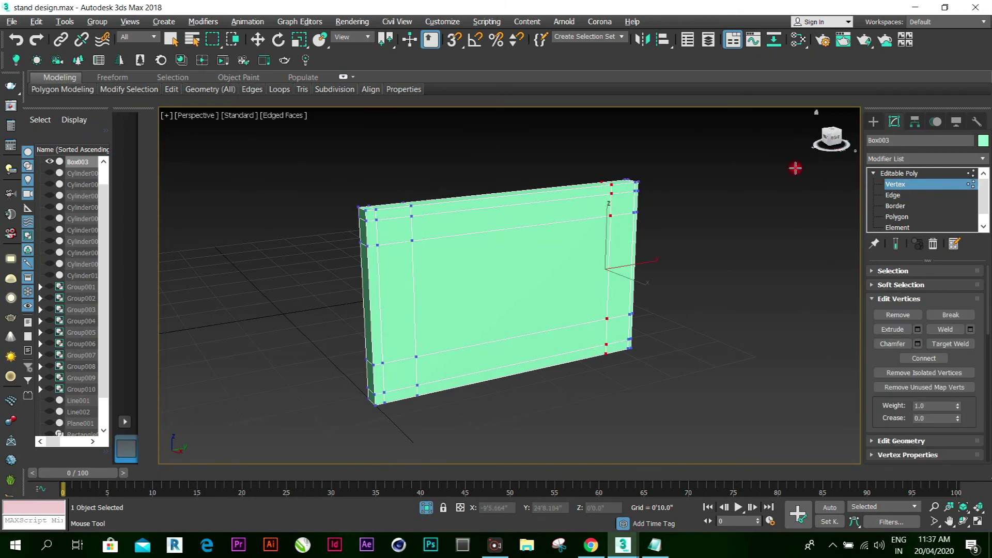
click(898, 217)
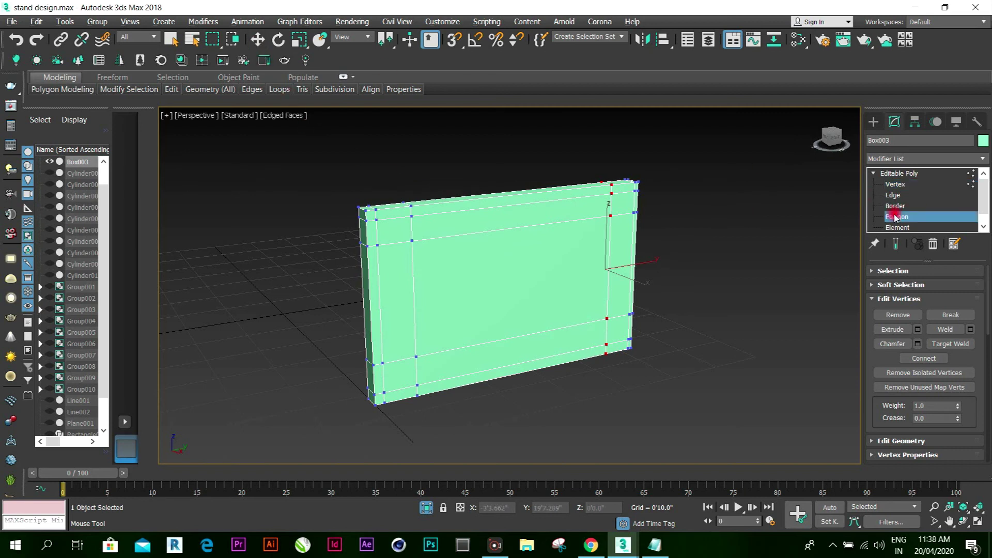
click(252, 41)
click(507, 279)
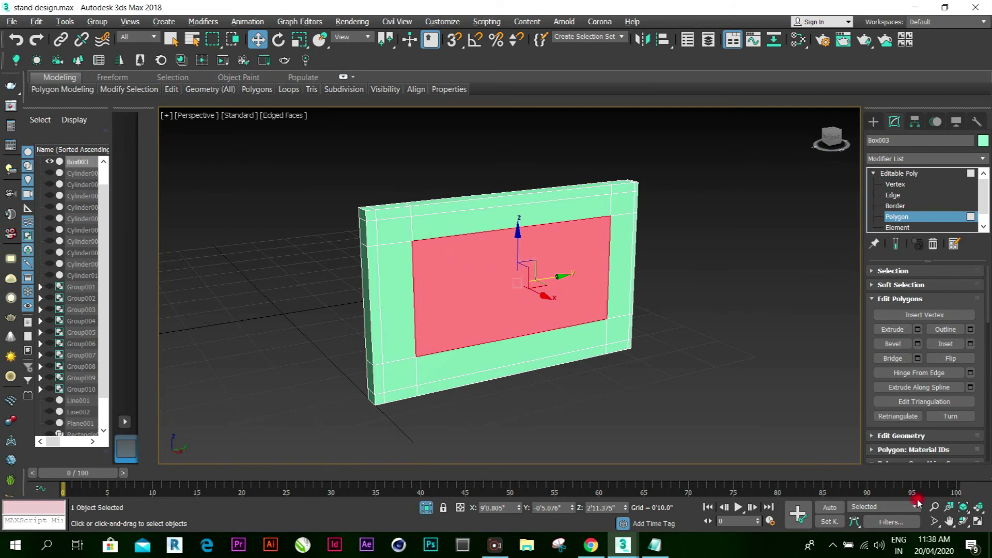
click(960, 521)
drag(510, 348, 566, 338)
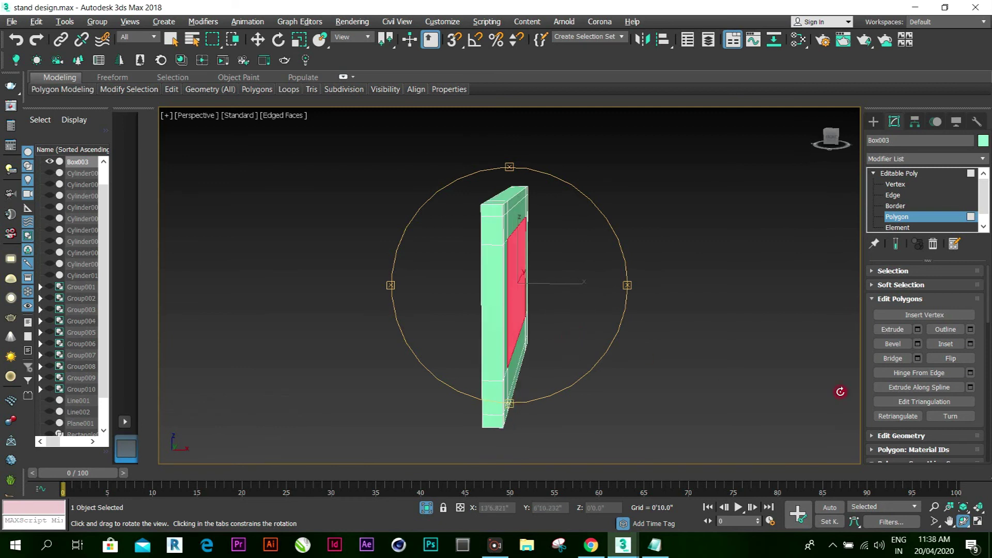
click(918, 329)
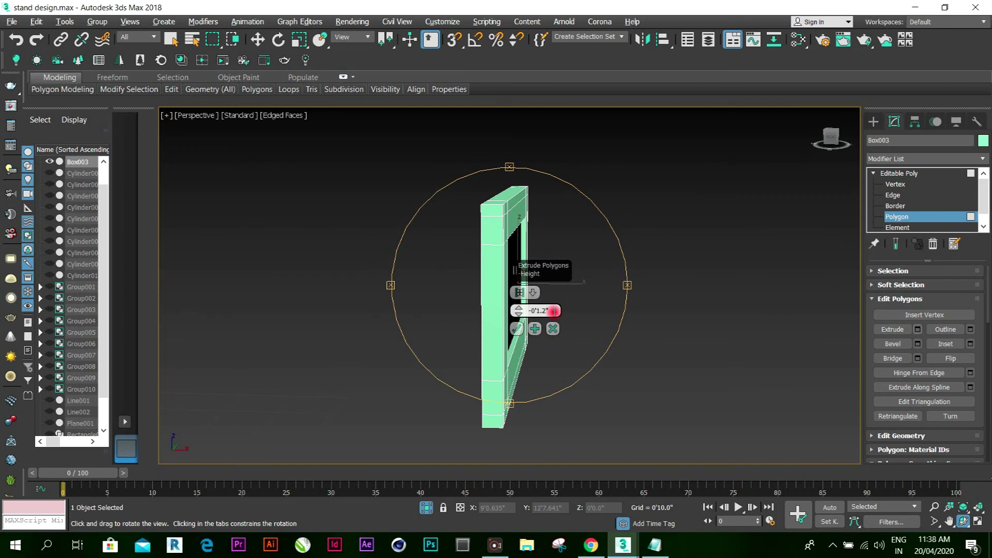
drag(554, 310, 536, 310)
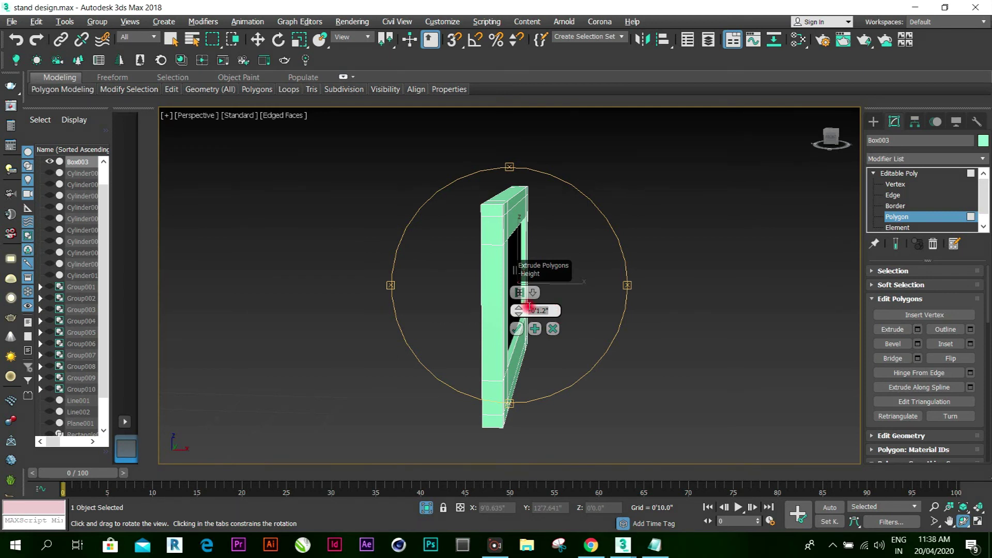
key(Return)
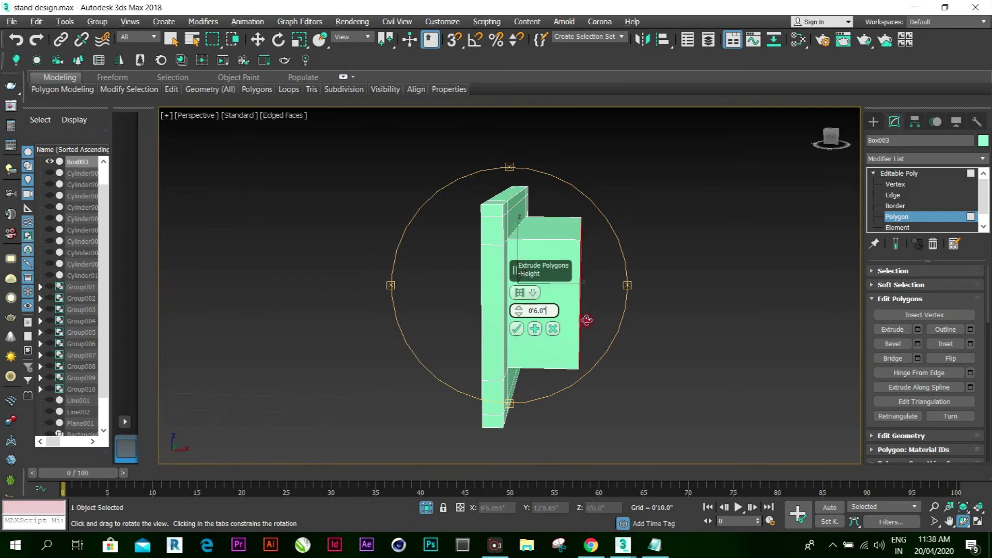
drag(504, 260, 480, 284)
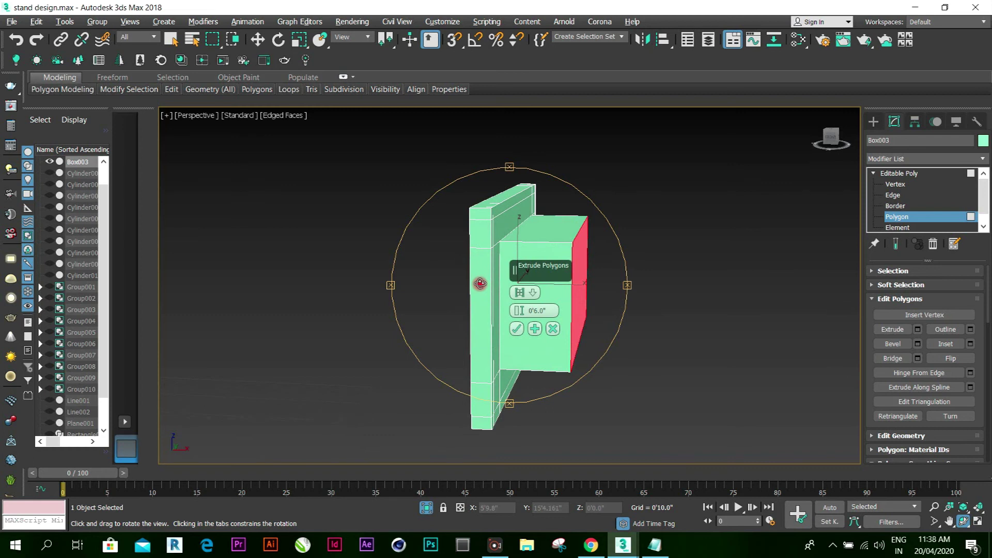
mouse_move(520, 302)
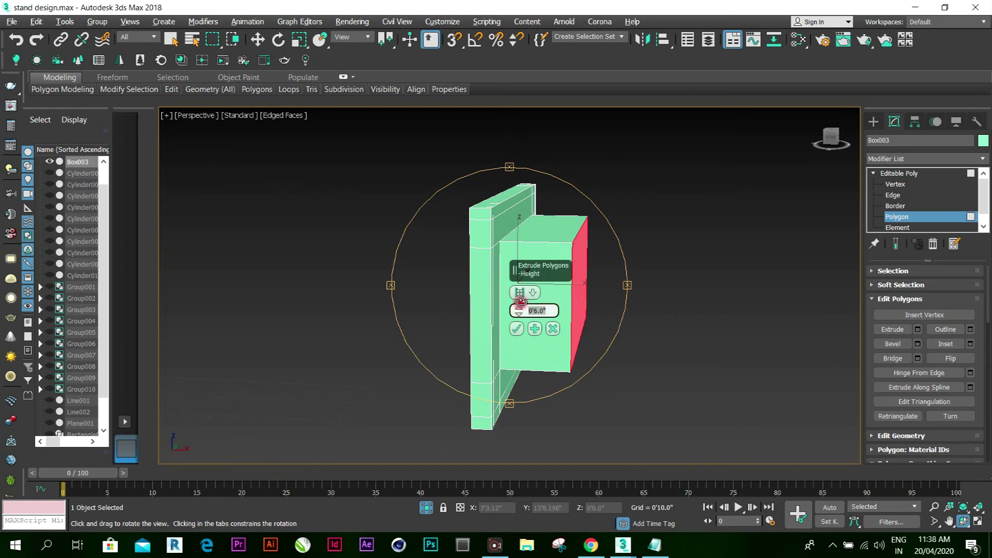
text(0.1)
key(Return)
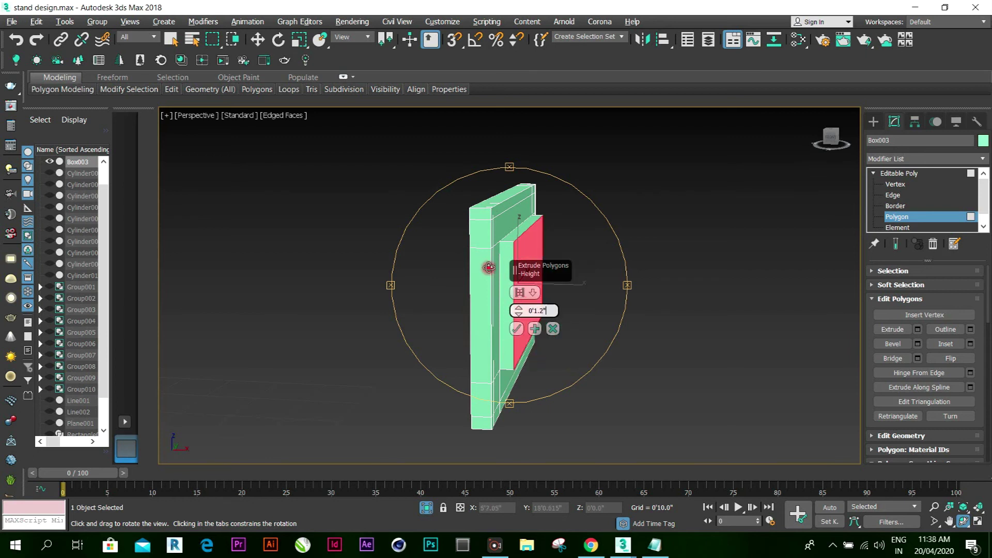
click(518, 329)
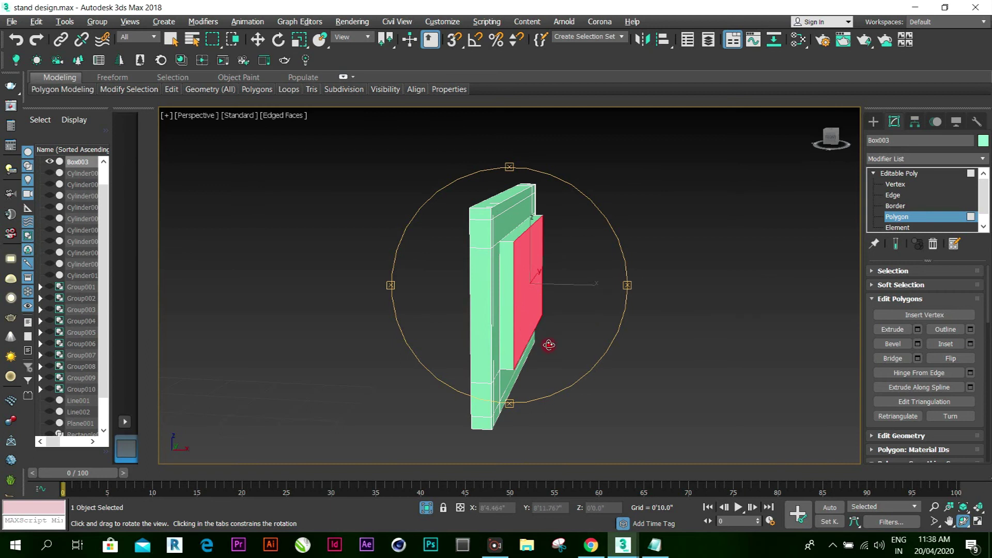
Scale the extruded back polygon down uniformly so the raised block's sides taper inward
click(258, 40)
click(955, 358)
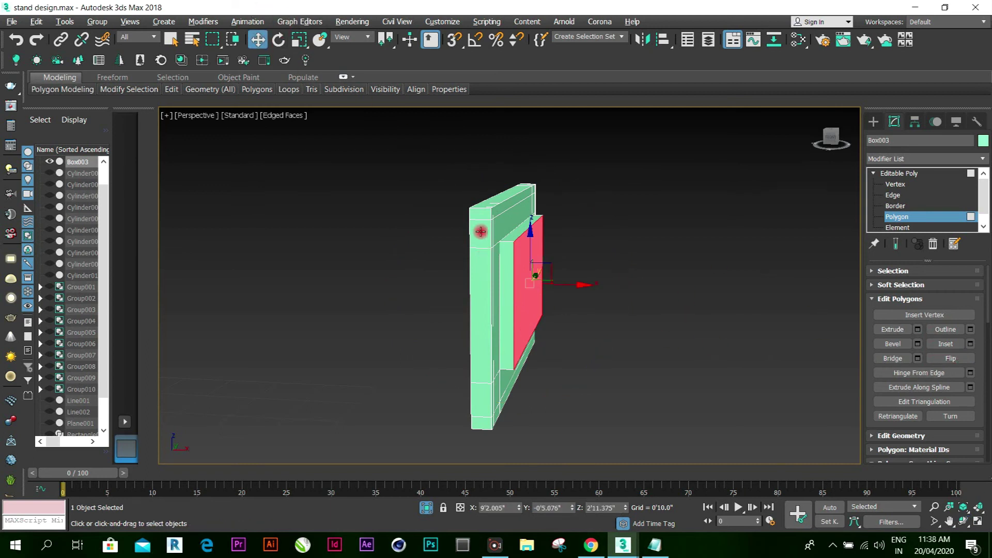
click(299, 40)
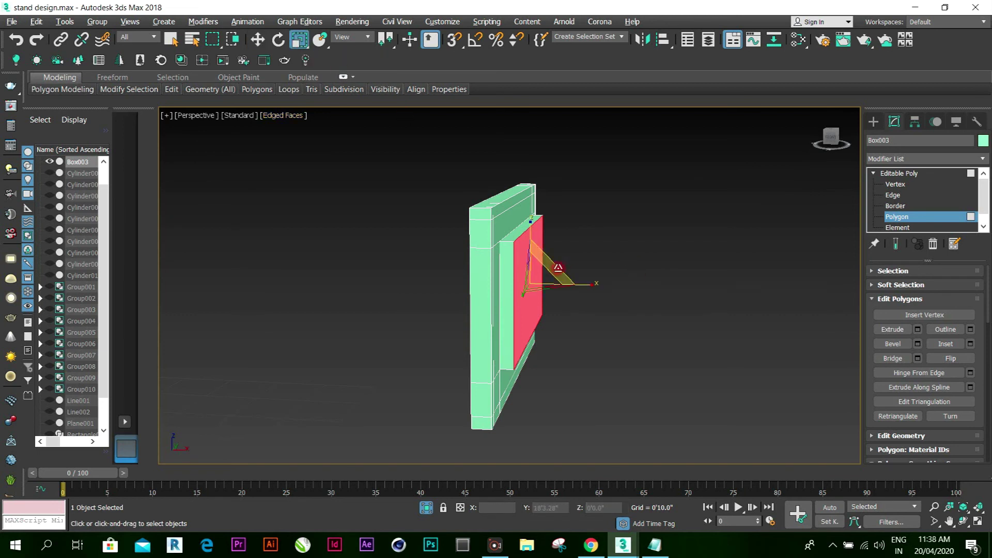
mouse_move(535, 272)
mouse_down()
mouse_move(544, 295)
mouse_move(537, 281)
mouse_up()
click(276, 37)
click(257, 38)
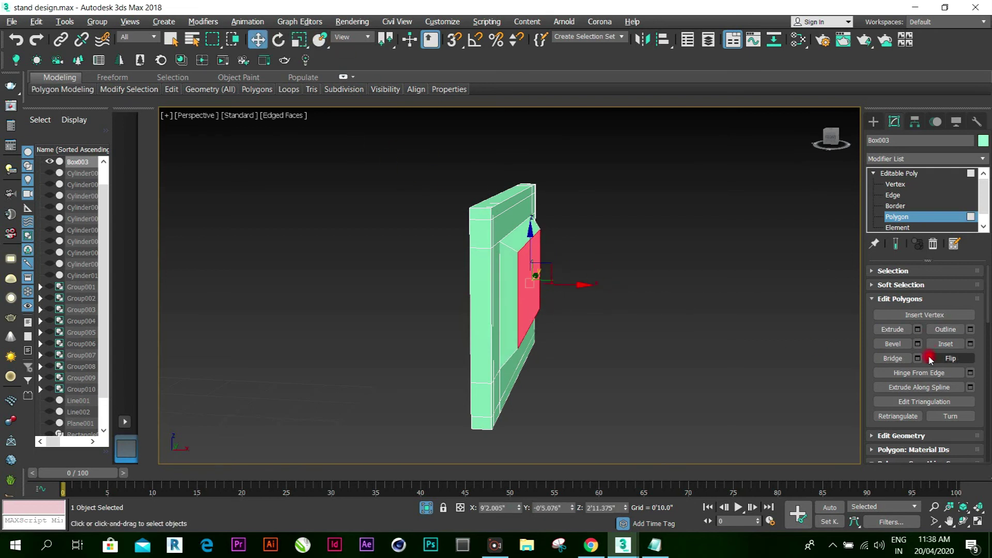
Extrude the scaled-down back polygon outward by another 0'1.2"
click(917, 331)
click(729, 330)
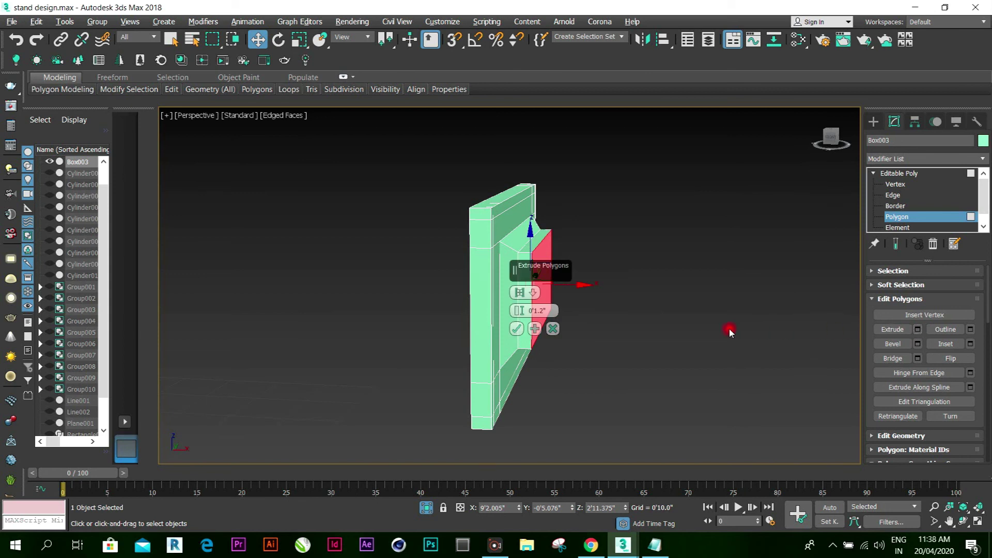
click(550, 310)
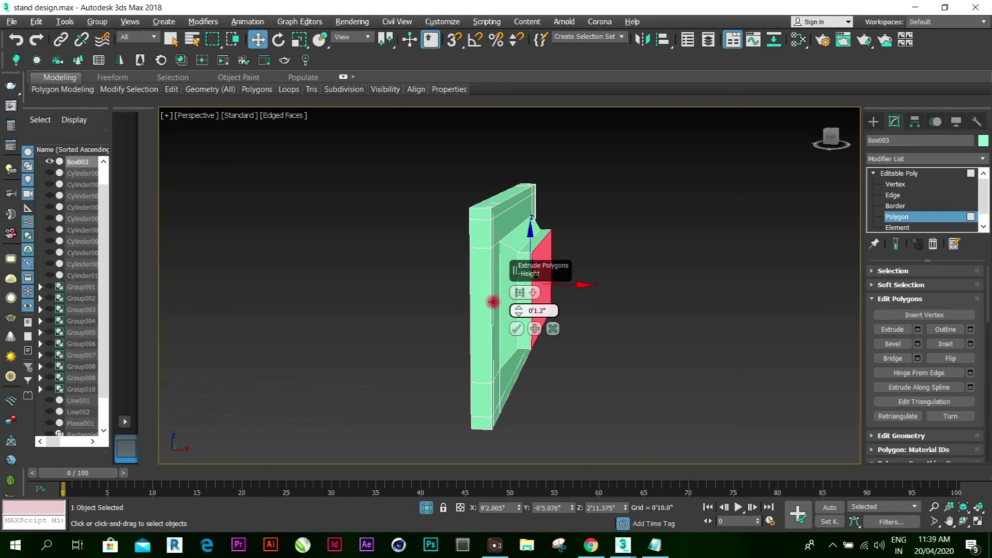
click(516, 329)
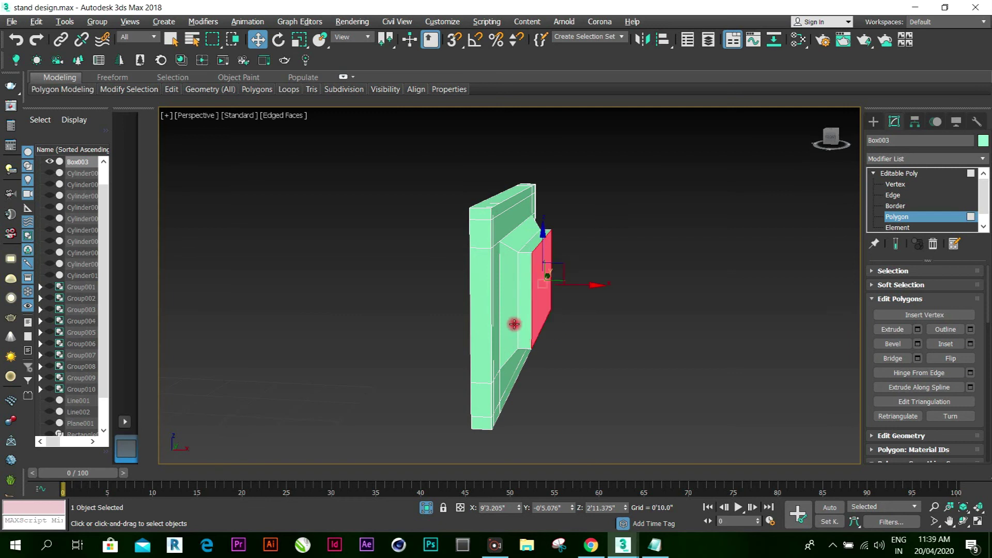
Scale the outermost back polygon uniformly to about 75% and leave polygon editing of the display box
click(298, 40)
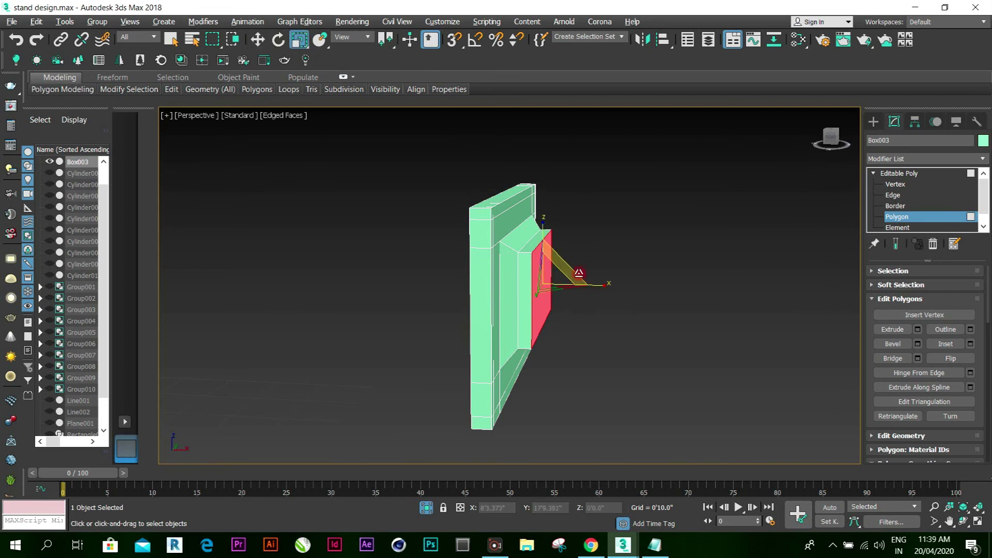
drag(553, 273, 559, 292)
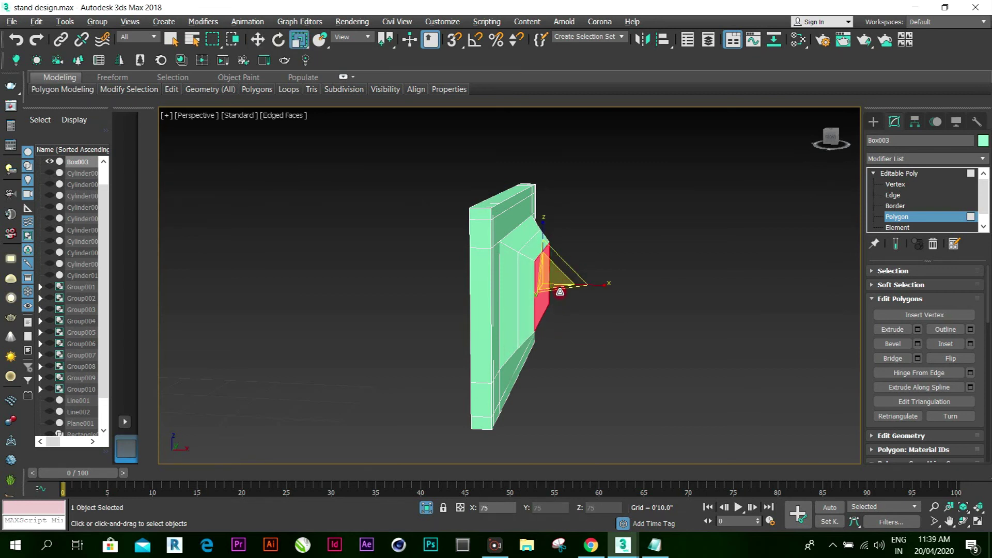
click(258, 44)
click(348, 229)
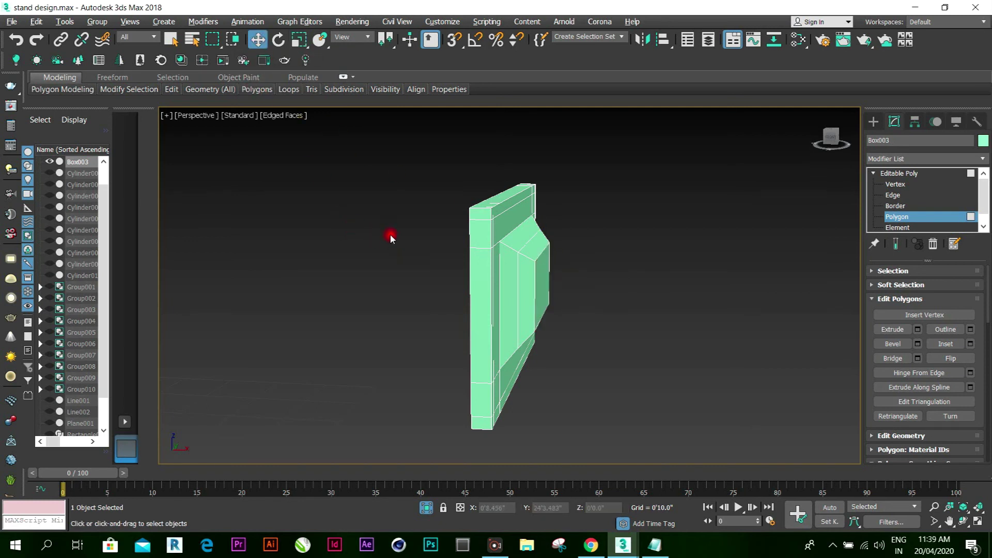
alt+middle_drag(389, 234, 398, 230)
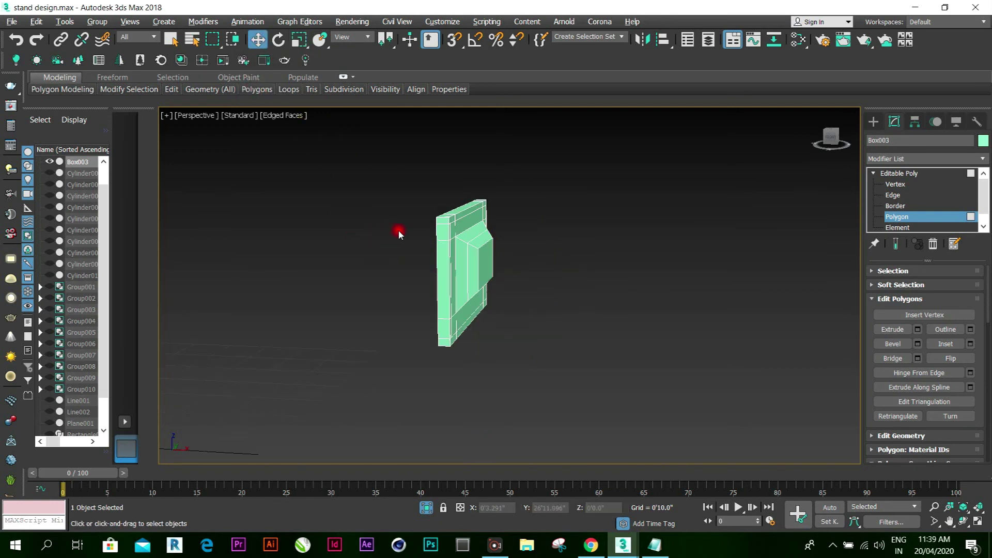
click(963, 521)
drag(527, 321, 622, 326)
scroll(351, 272, up, 3)
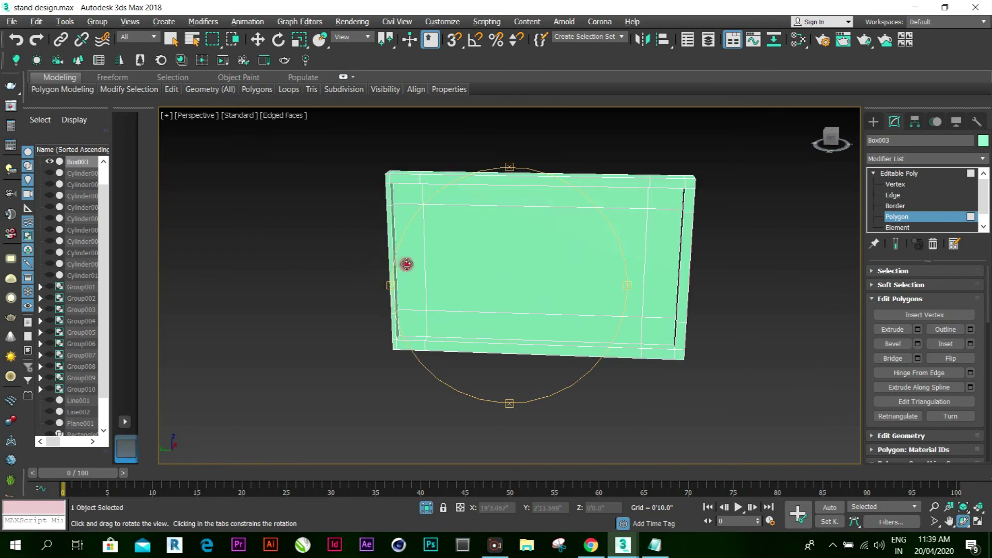
click(260, 42)
click(536, 218)
Draw a new box across the display's recessed front area, about 4'4.3" long, 0'1.2" wide and 2'5.7" high
click(873, 122)
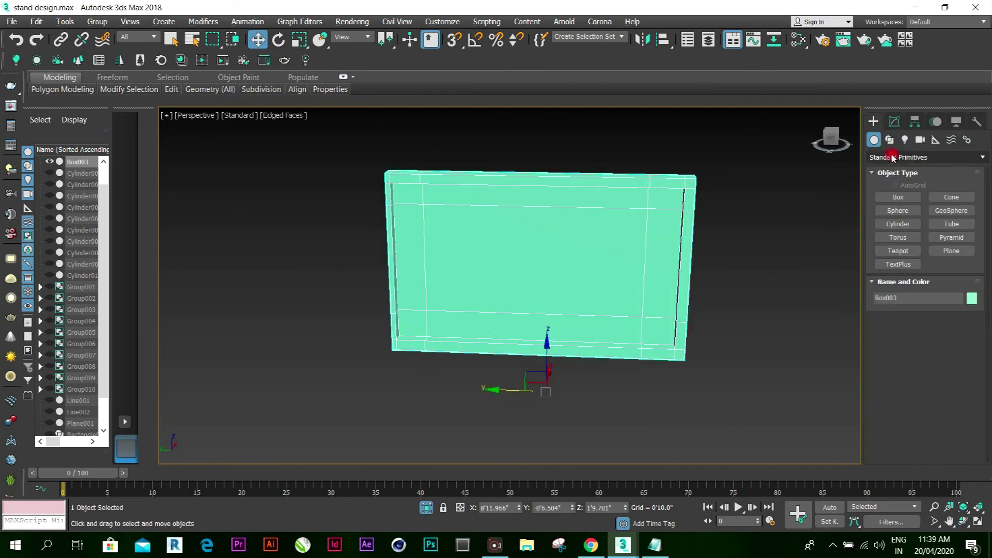
click(898, 197)
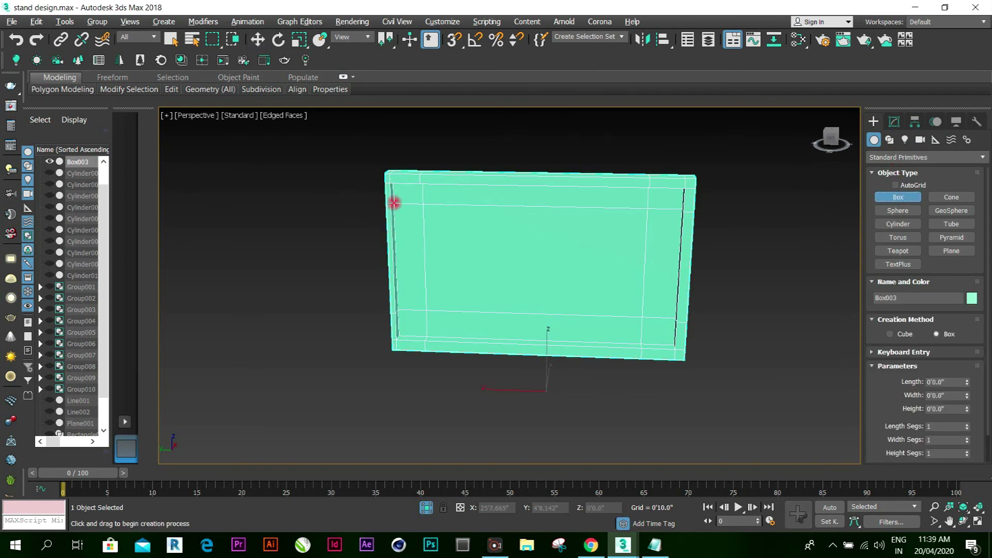
drag(392, 185, 412, 190)
right_click(412, 191)
drag(398, 339, 673, 346)
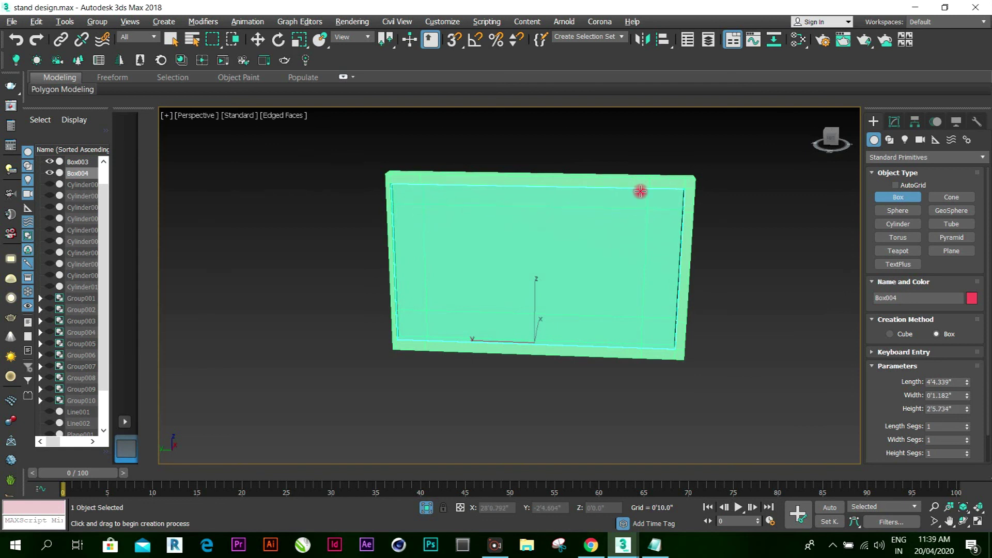
click(640, 191)
right_click(640, 191)
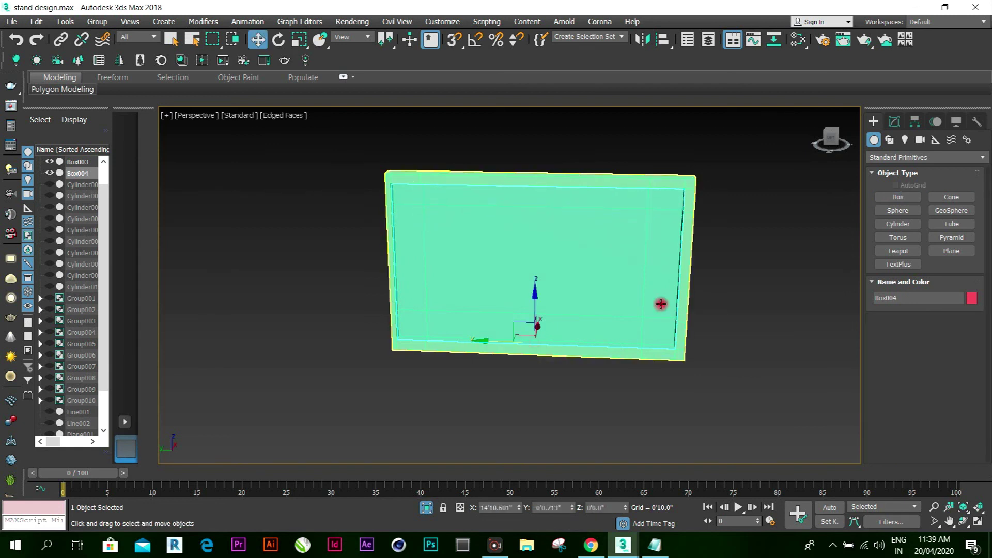
In the Top view, move the new box along X onto the display frame, to X about 8'11.96"
click(963, 521)
drag(504, 340, 424, 303)
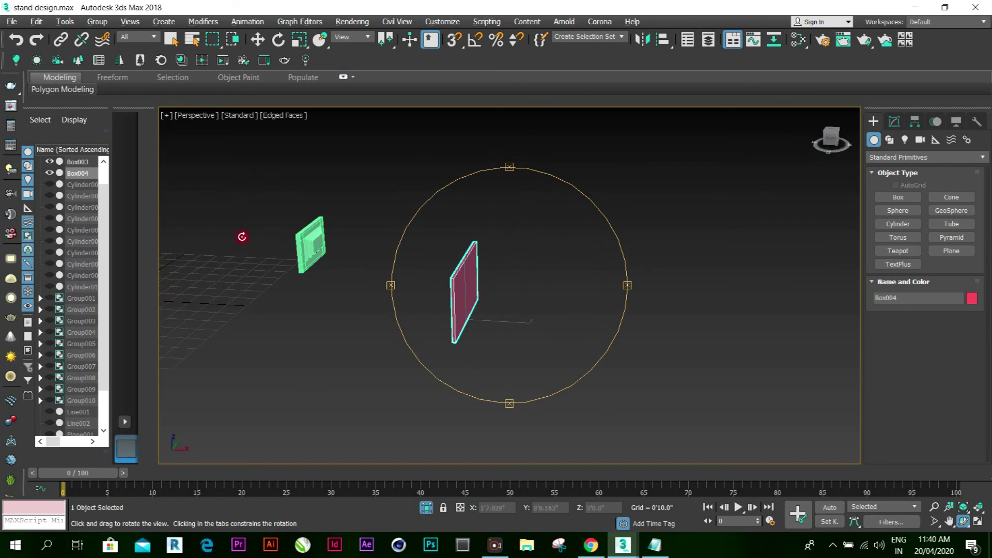
drag(241, 237, 254, 226)
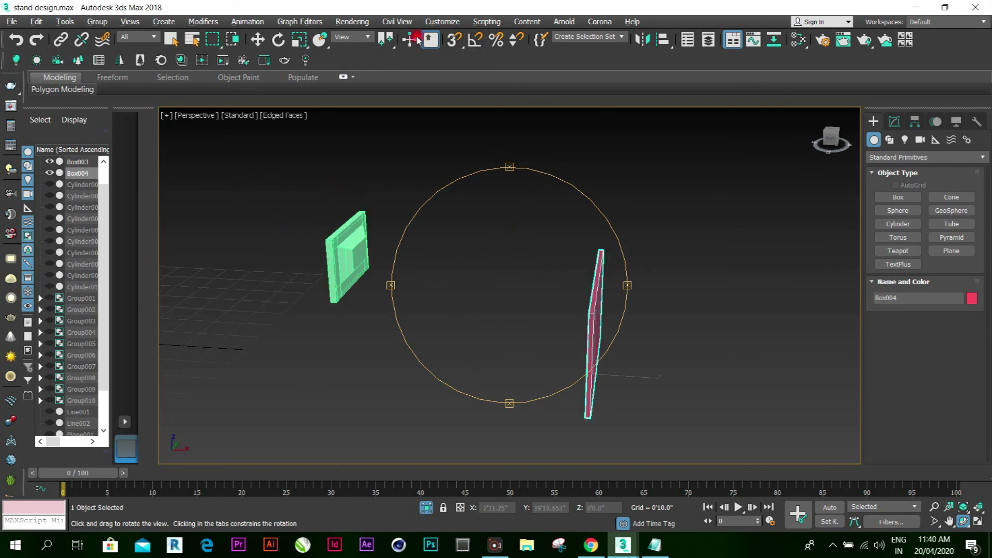
click(259, 40)
click(920, 453)
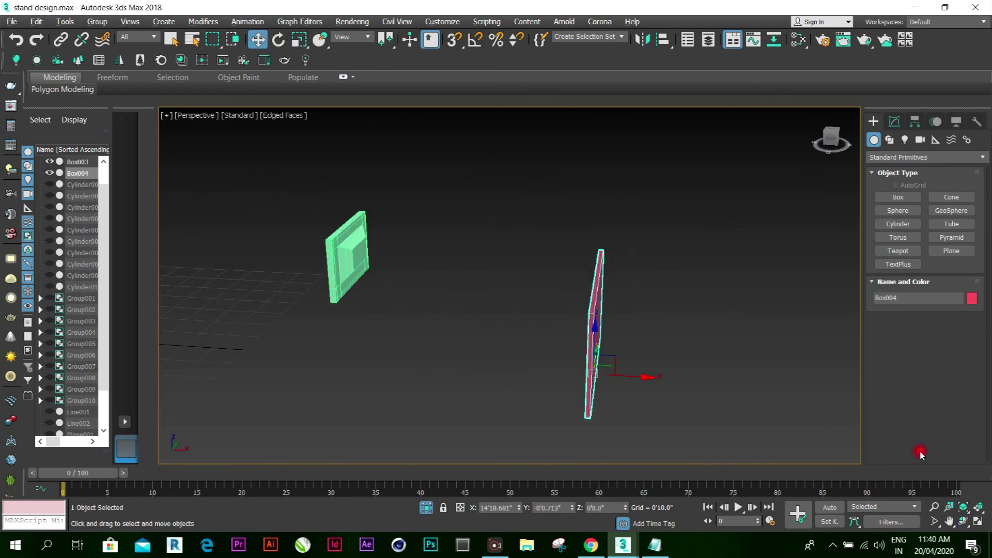
click(975, 519)
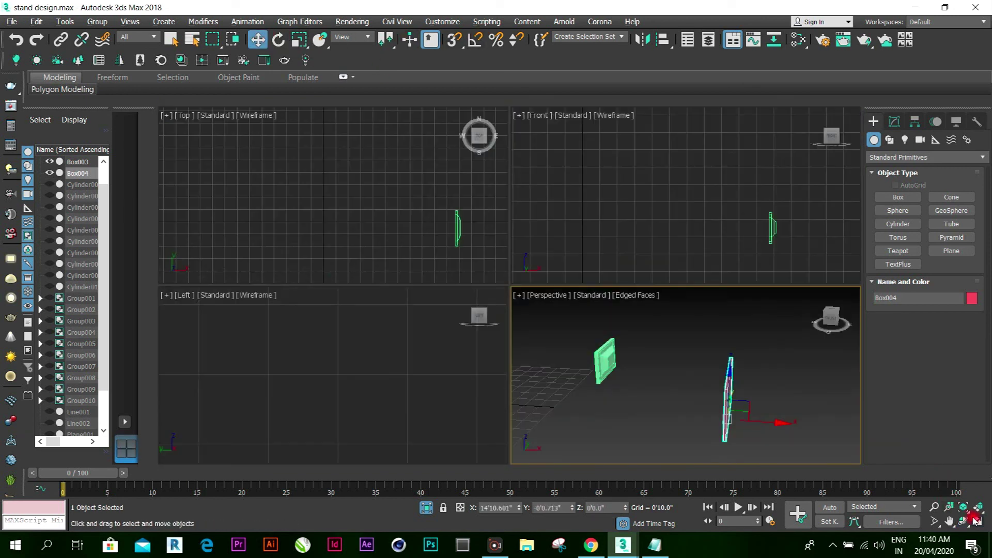
click(438, 197)
click(979, 521)
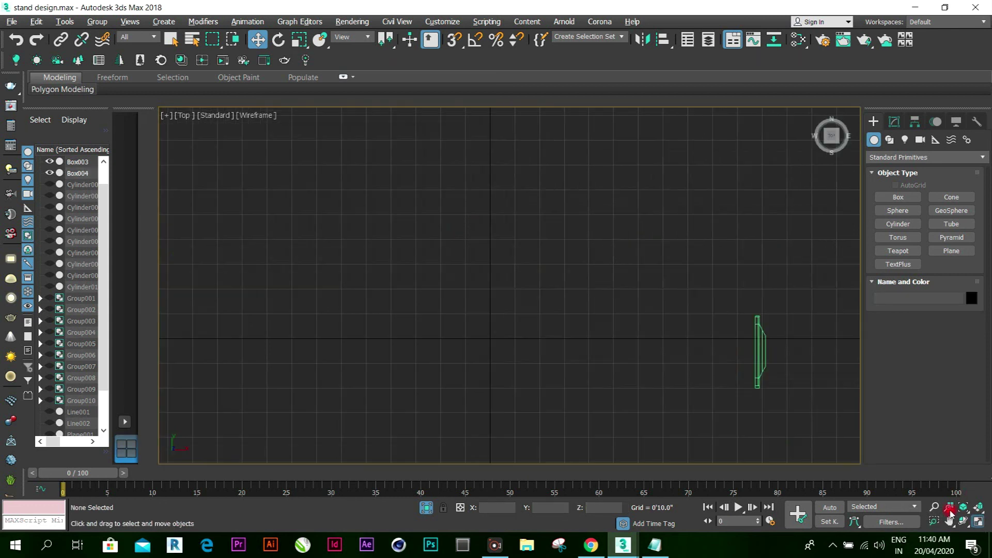
scroll(580, 261, down, 3)
click(757, 306)
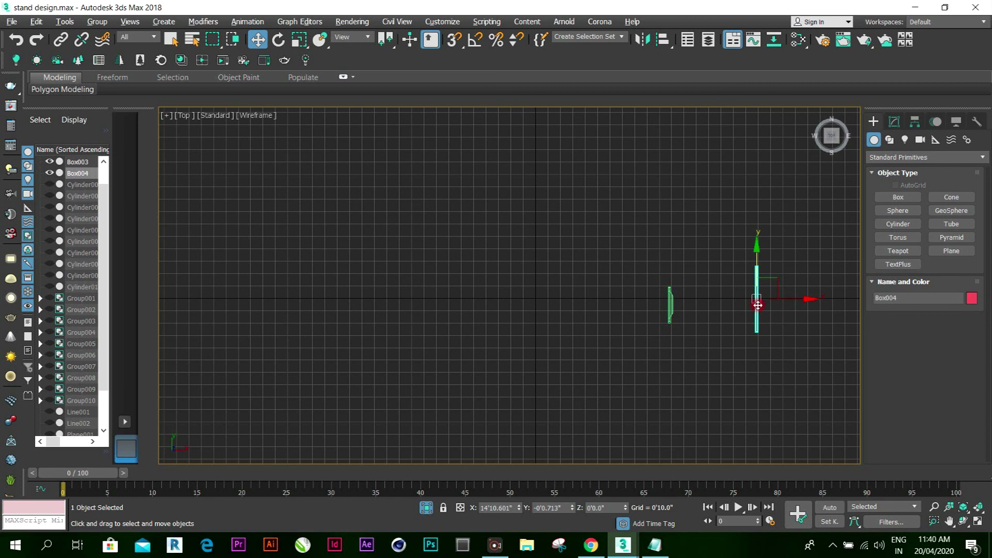
drag(804, 300, 718, 308)
Set the new box's length to about 2'3.74" so it fits within the display frame
scroll(694, 319, up, 2)
scroll(693, 319, up, 2)
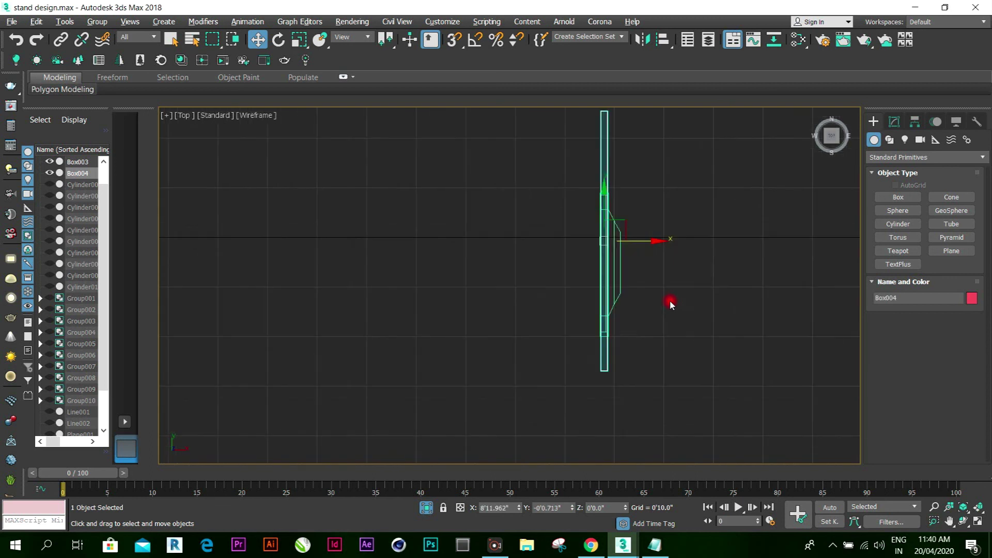
click(894, 122)
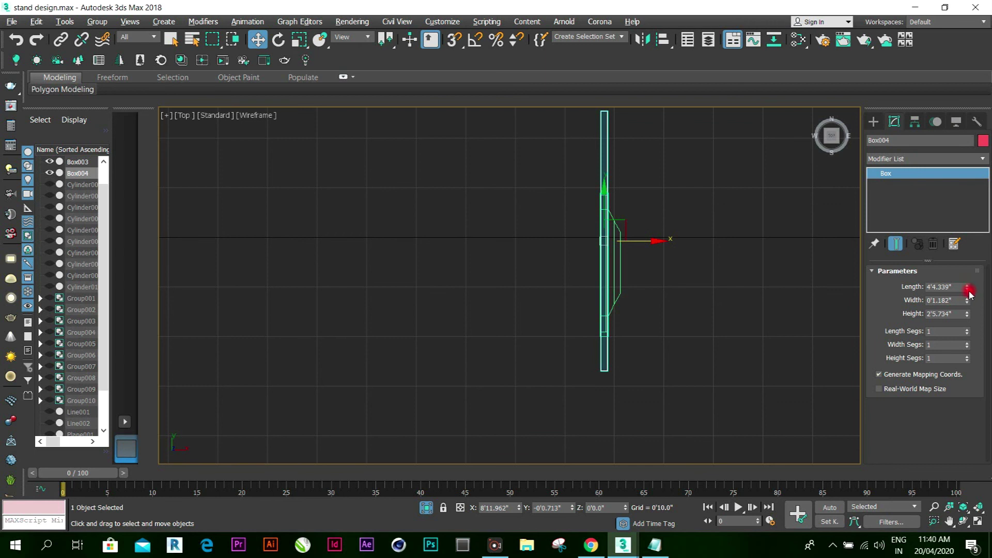
drag(967, 292, 968, 311)
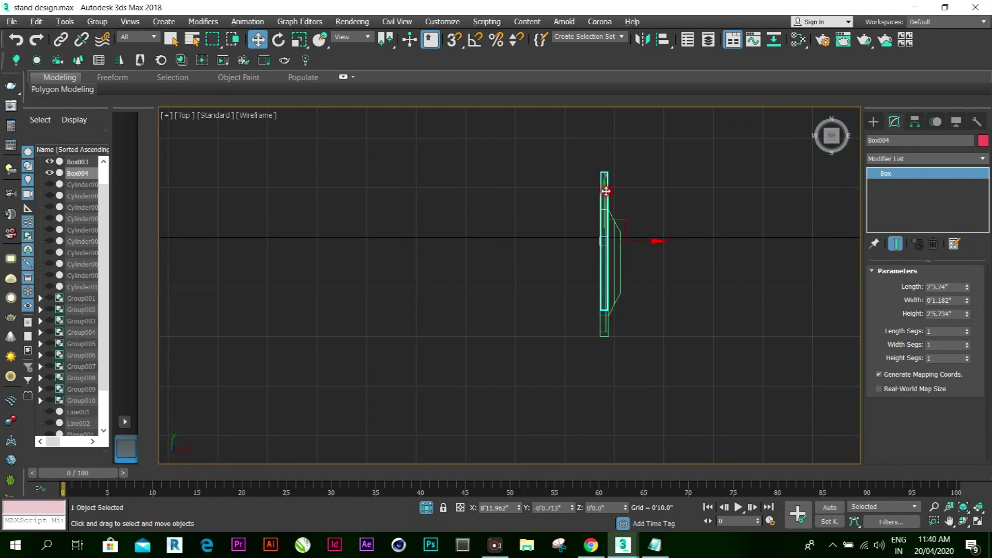
In the Top view, move the screen box along Y to about -0'5.52" so it sits within the display frame
drag(605, 190, 605, 214)
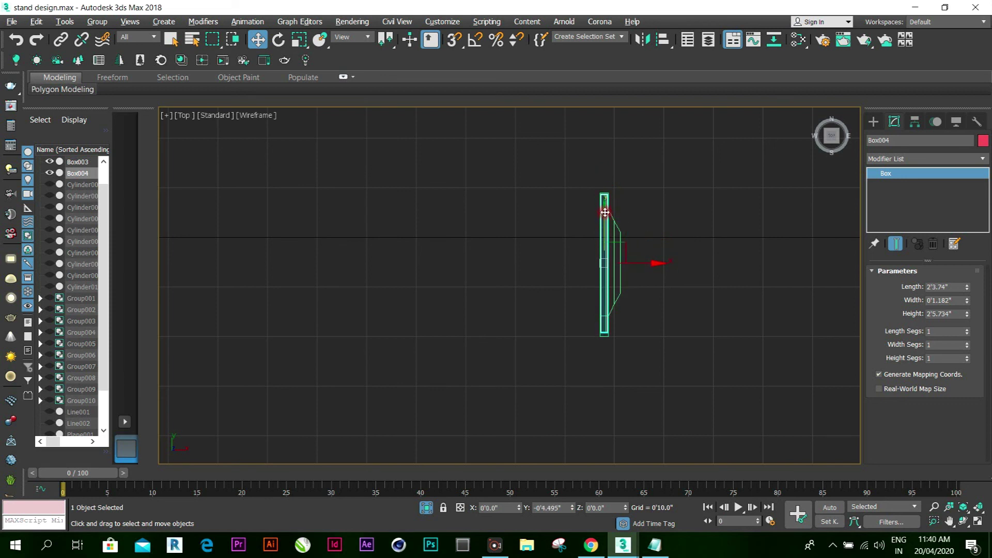
drag(604, 212, 606, 214)
click(980, 521)
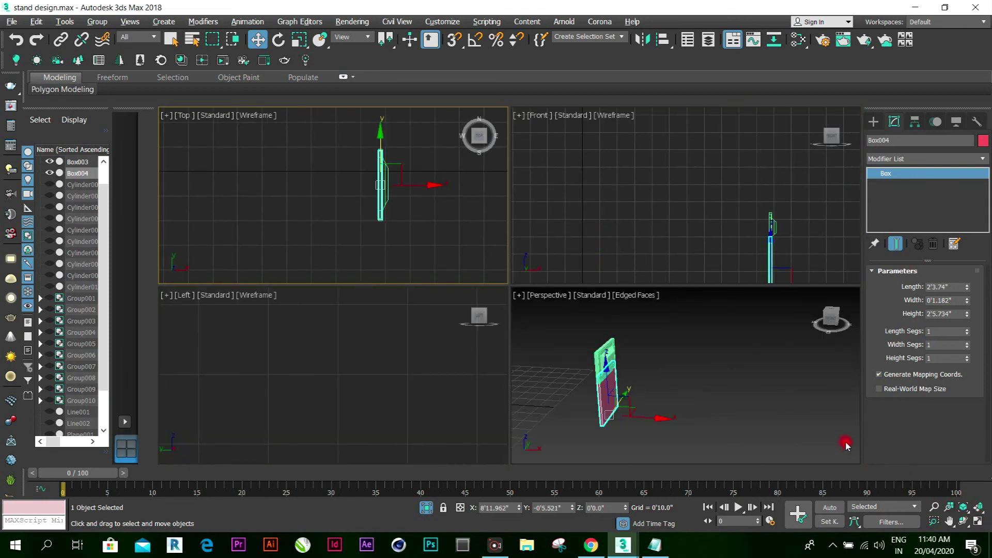
In the Front view, raise the screen box to Z about 2'2.96" and set its height to about 1'4.57" to fit the display frame
click(718, 232)
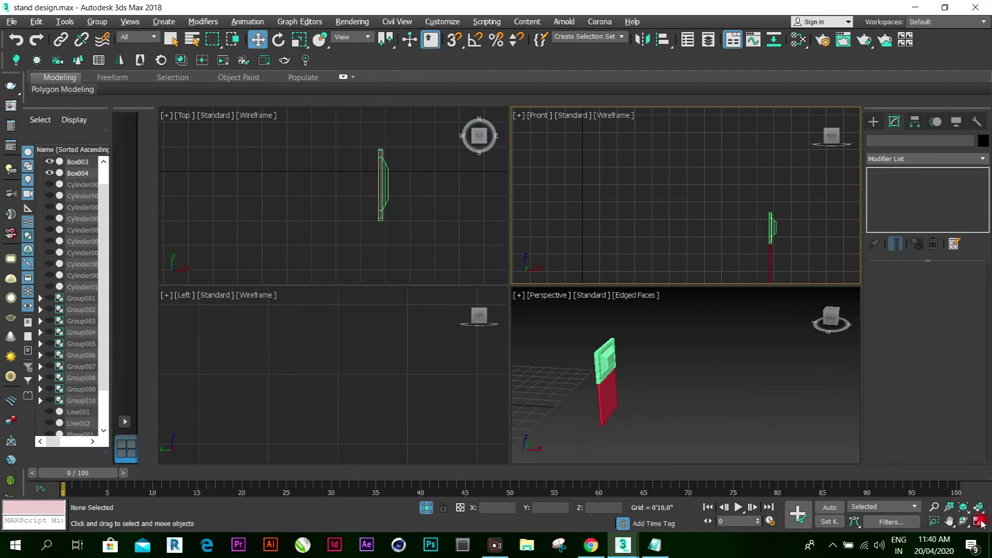
scroll(795, 238, up, 3)
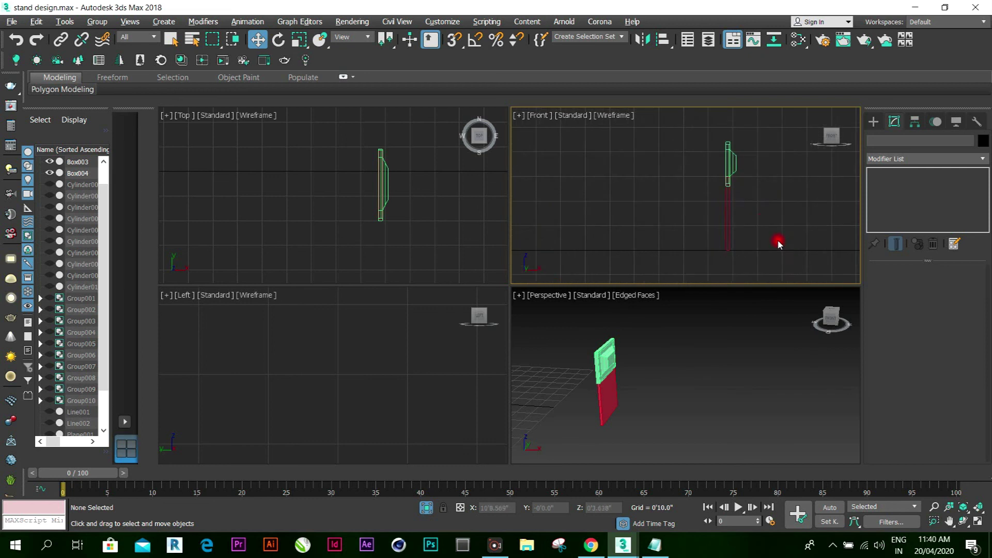
click(729, 211)
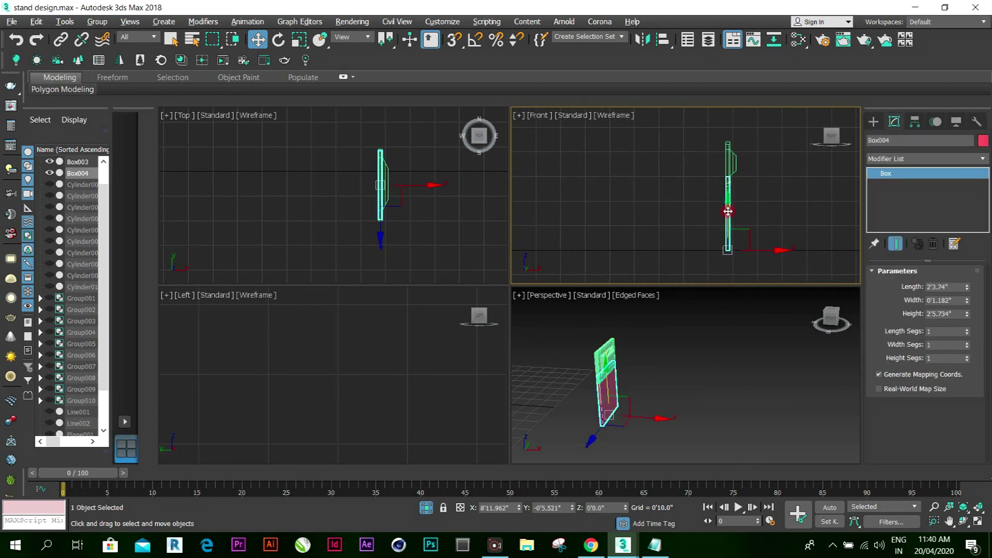
drag(728, 203, 728, 170)
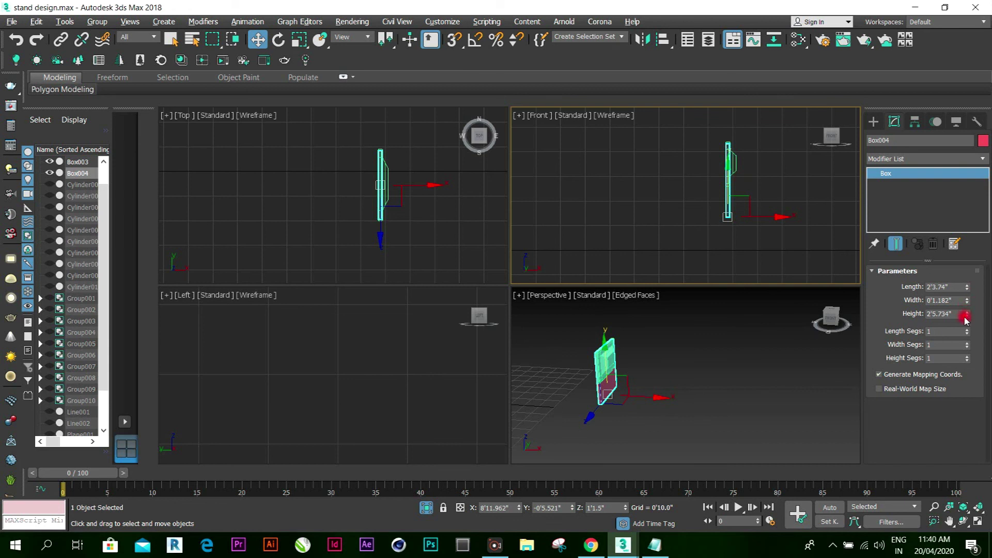
drag(967, 317, 963, 330)
drag(727, 168, 727, 133)
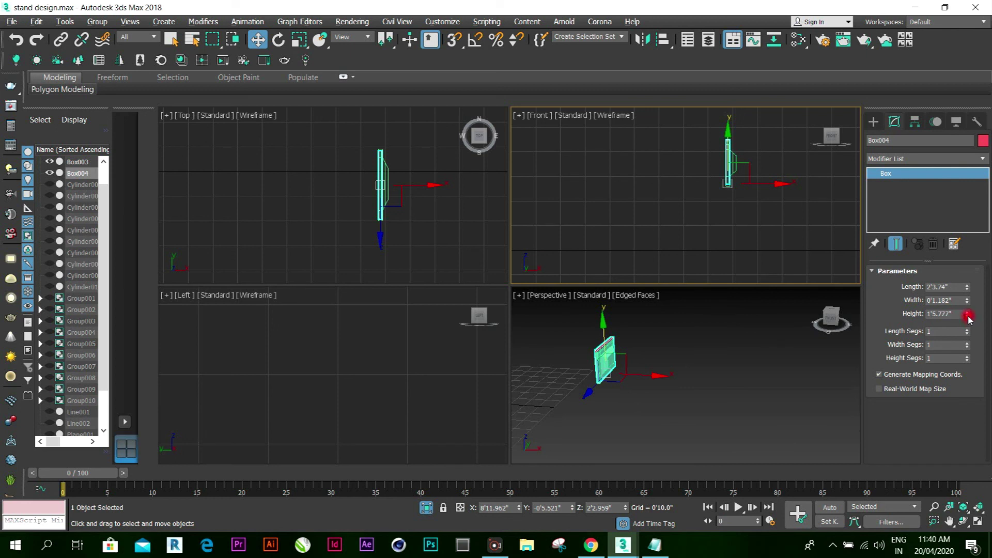
drag(968, 317, 898, 325)
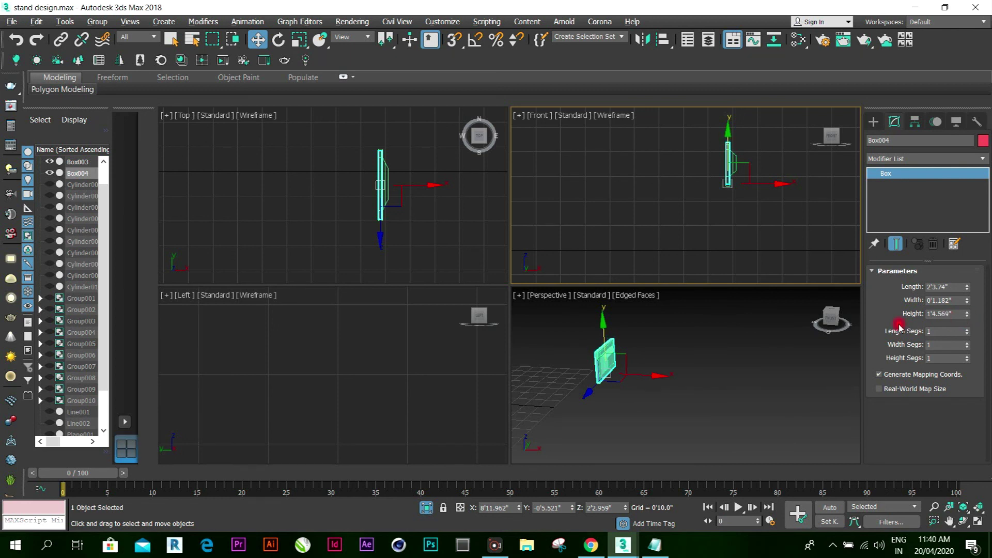
click(431, 223)
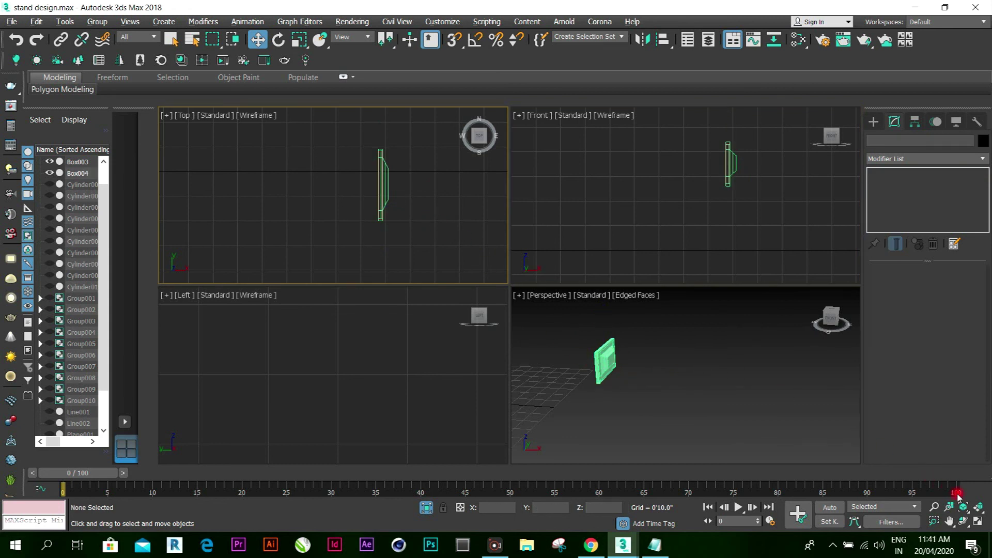
Inspect the front of the display with its screen box in Perspective and exit isolation to show the whole stand
click(975, 521)
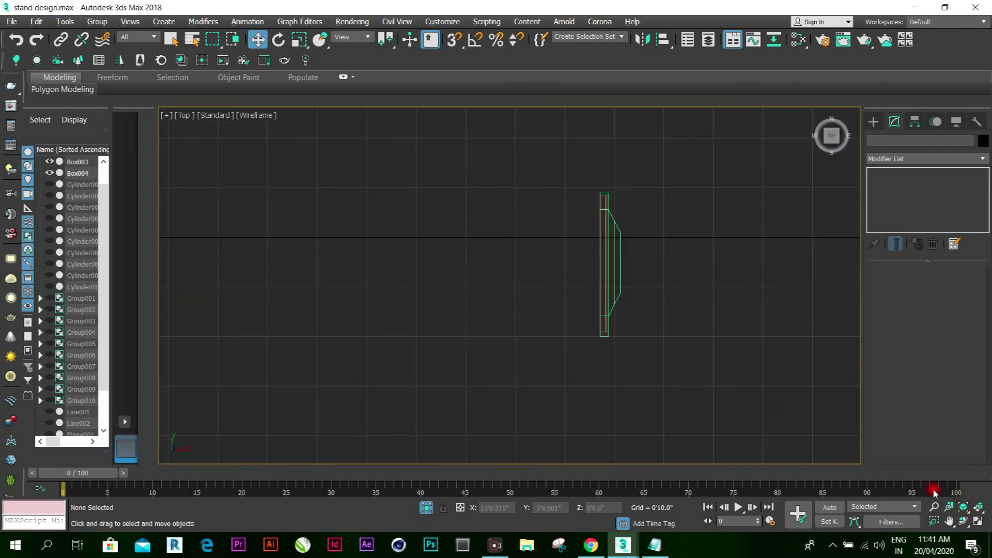
click(986, 521)
click(748, 405)
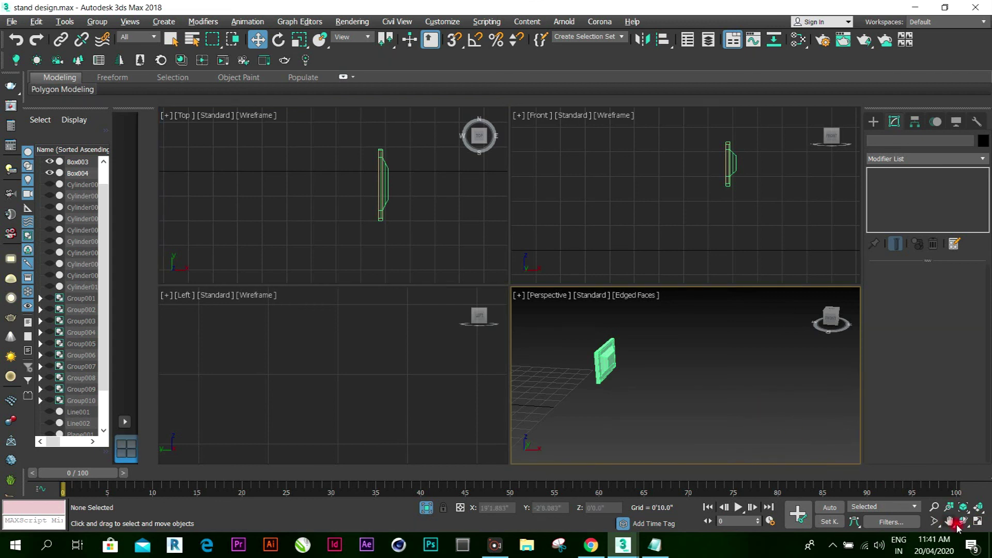
click(978, 521)
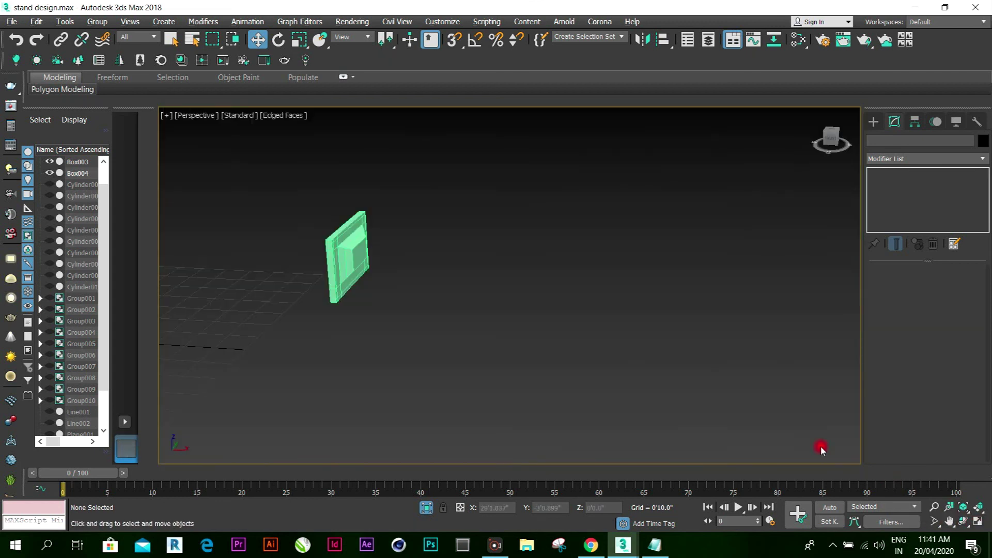
click(961, 521)
drag(509, 361, 609, 264)
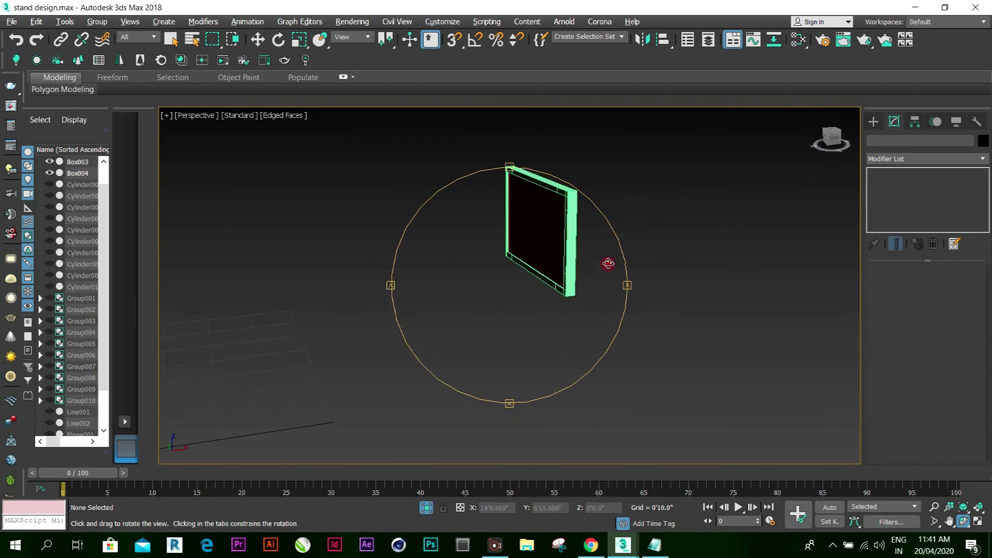
click(258, 40)
click(427, 508)
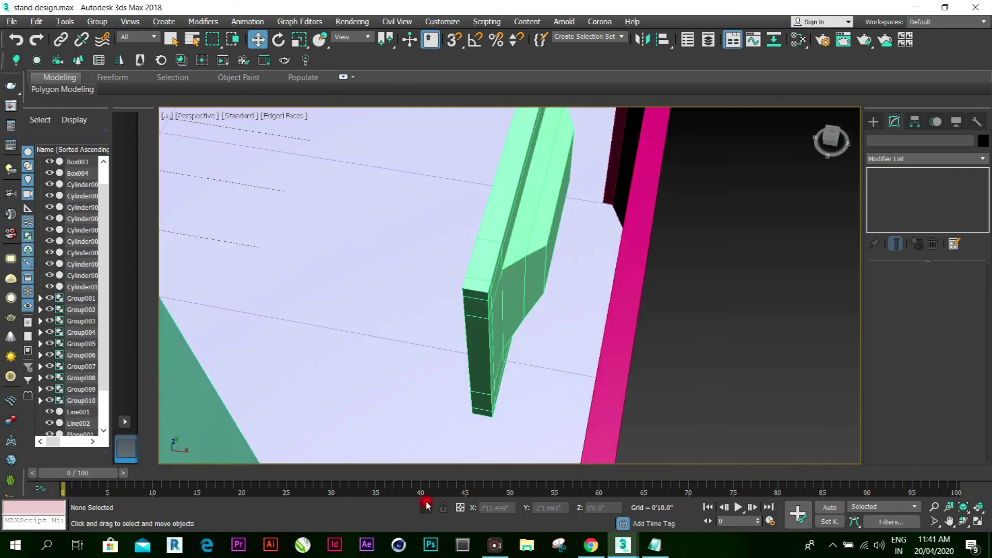
Select the display frame and screen box together and move them along X against the stand's side wall
alt+middle_drag(442, 337, 513, 324)
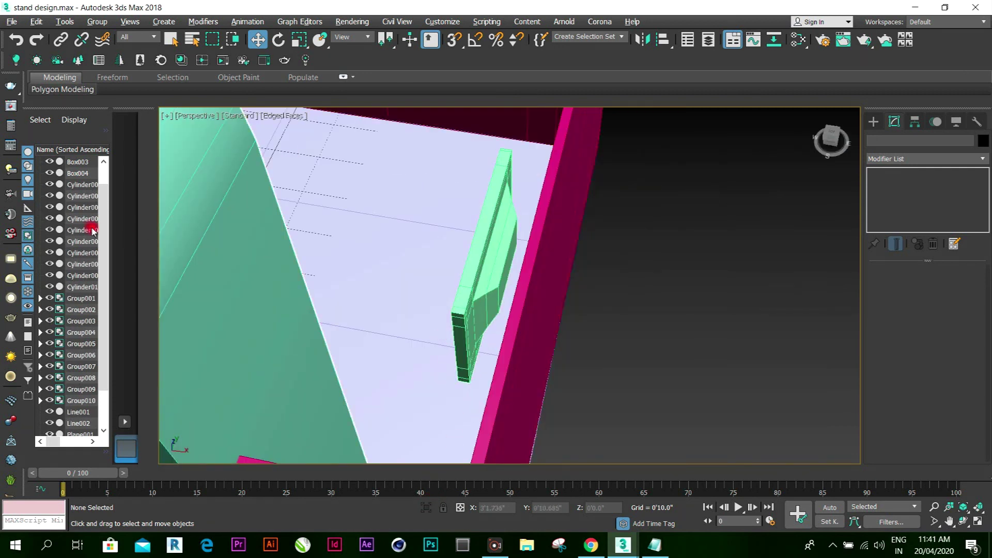
click(495, 256)
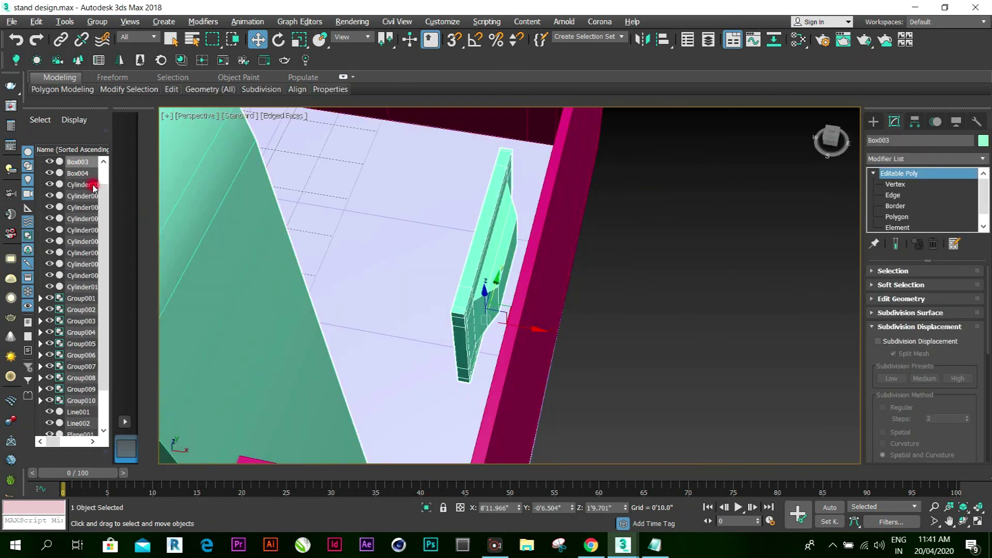
ctrl+click(77, 173)
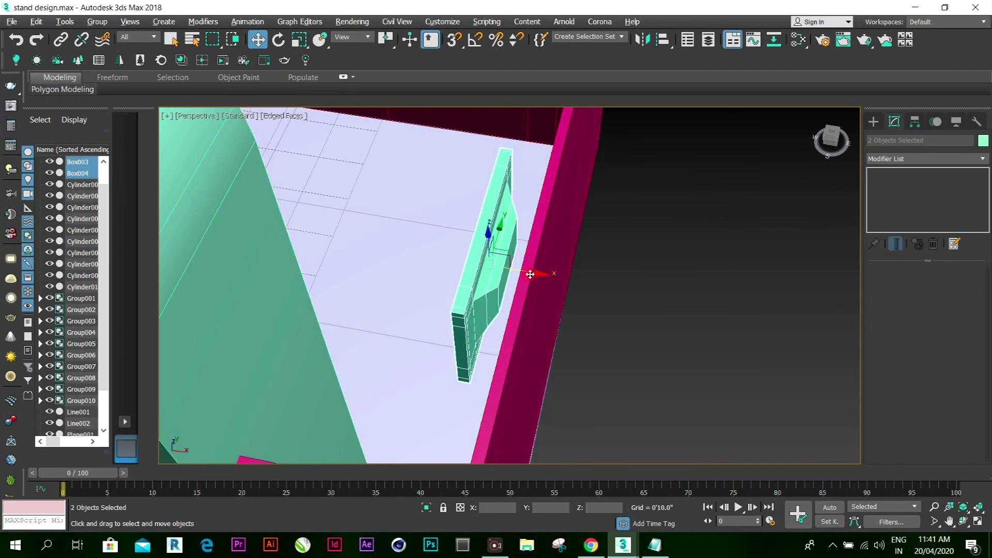
drag(537, 274, 554, 277)
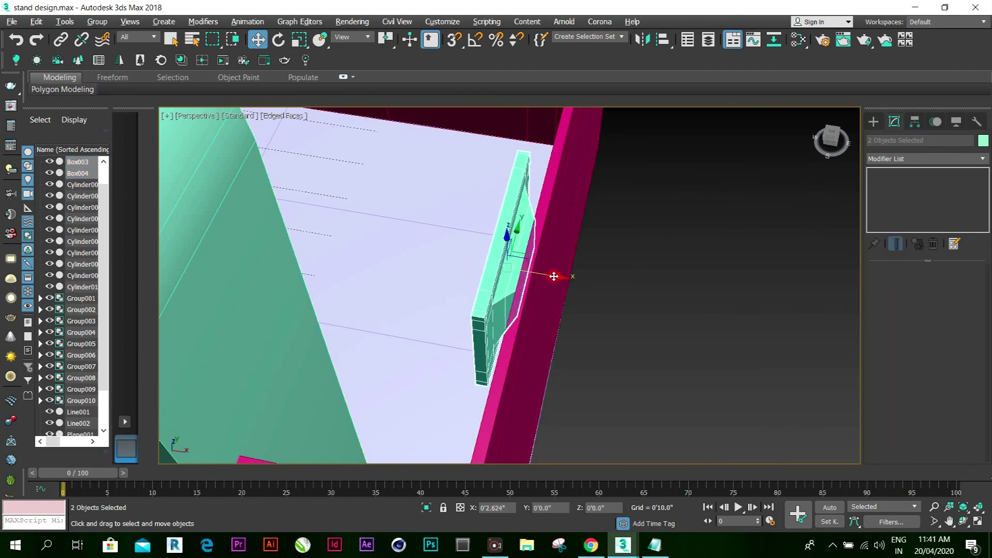
click(961, 522)
drag(535, 349, 553, 358)
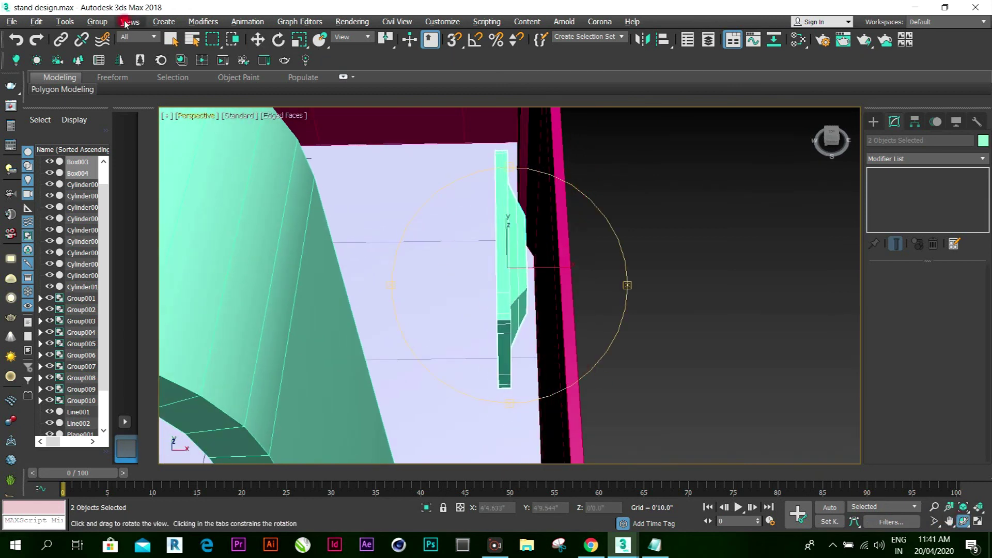
click(258, 41)
drag(554, 263, 571, 266)
click(624, 274)
Examine the whole stand in Perspective from several angles, including the back wall panels
key(z)
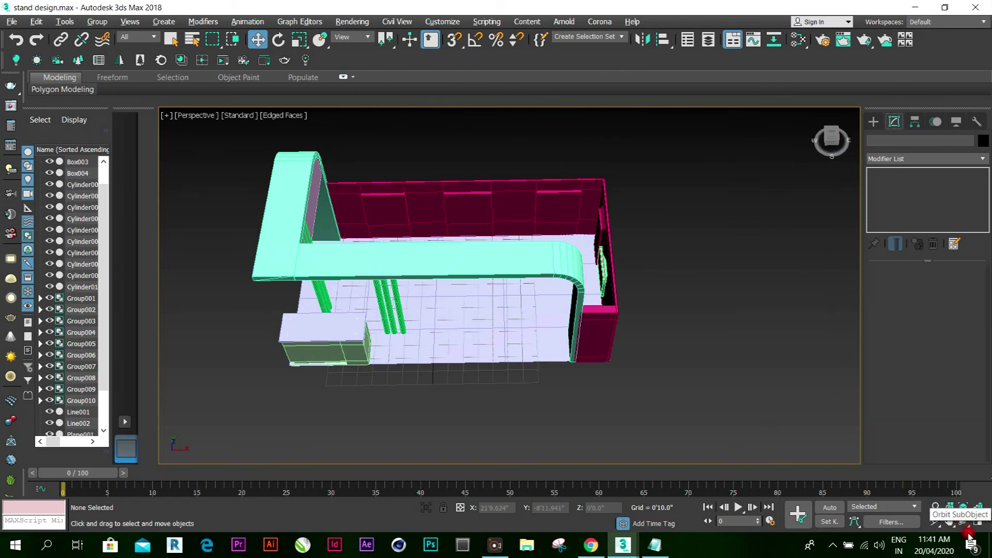
drag(565, 323, 521, 273)
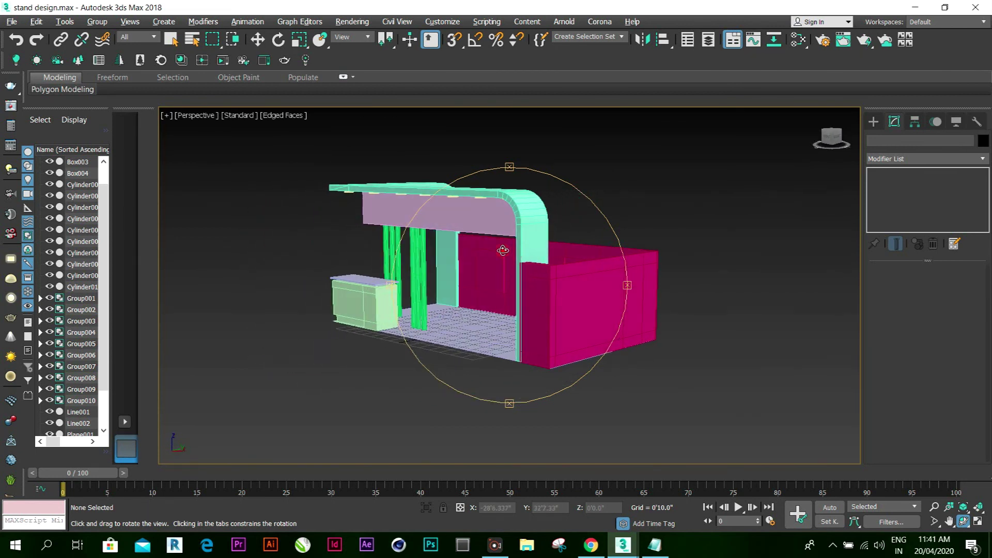
scroll(502, 250, up, 10)
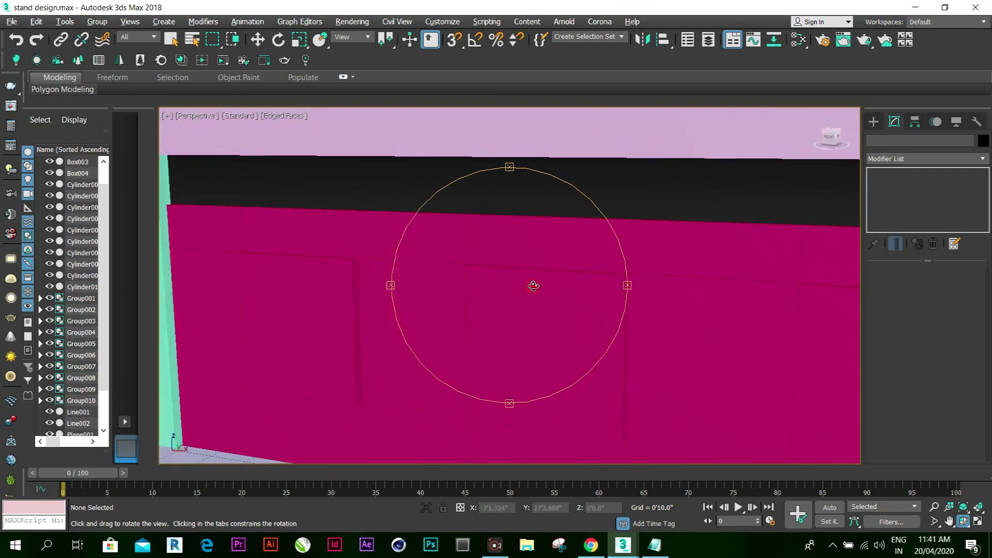
drag(533, 286, 542, 281)
scroll(535, 285, down, 10)
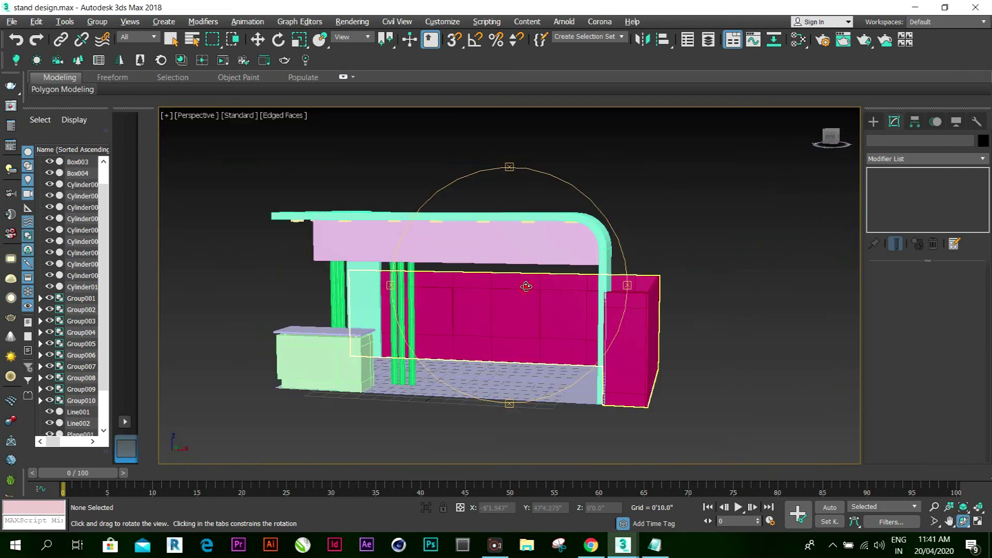
drag(528, 319, 332, 337)
scroll(751, 346, up, 4)
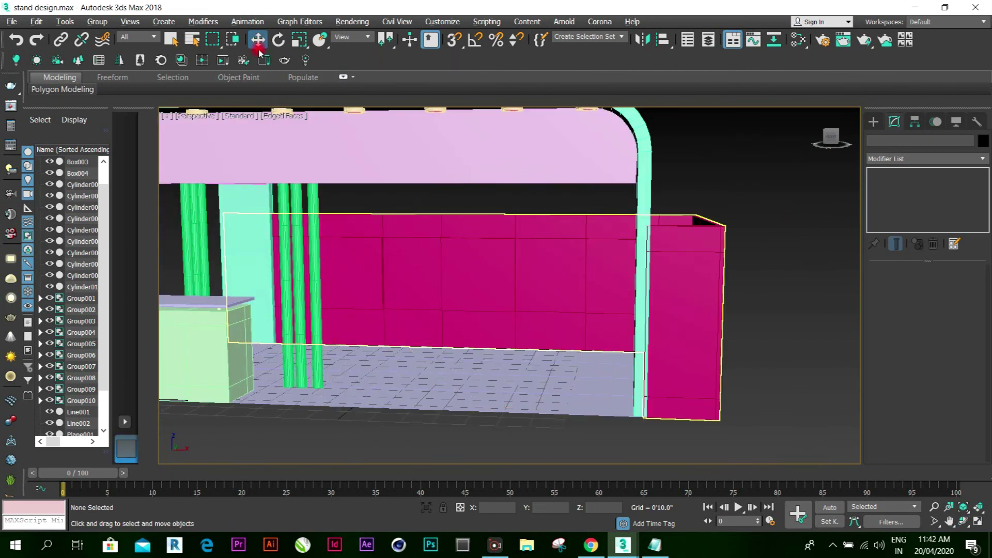